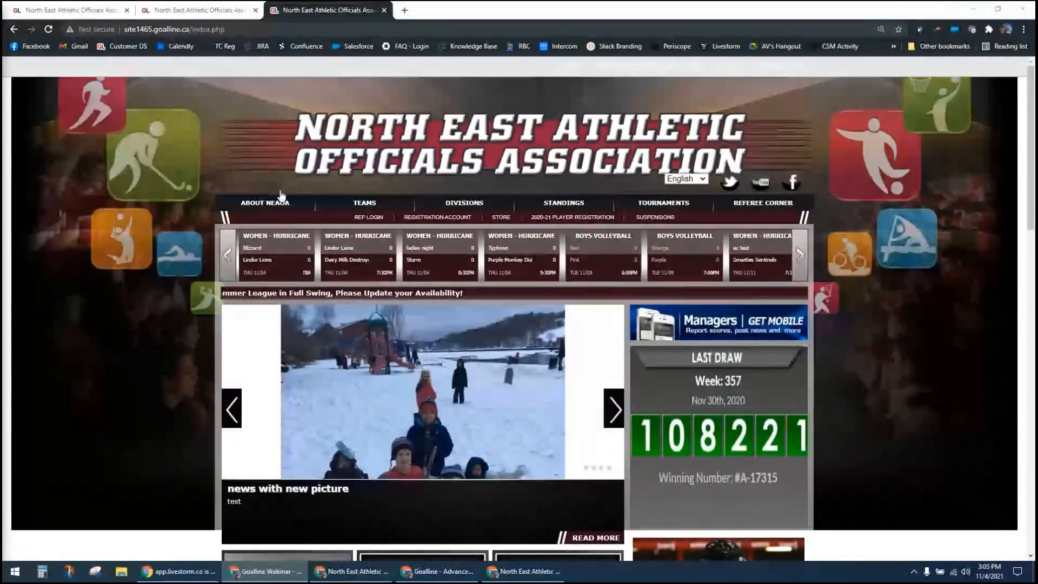
# Step: Open the admin login page from the association's home page, followed by the officials' Ref Login page
pyautogui.moveTo(642, 208)
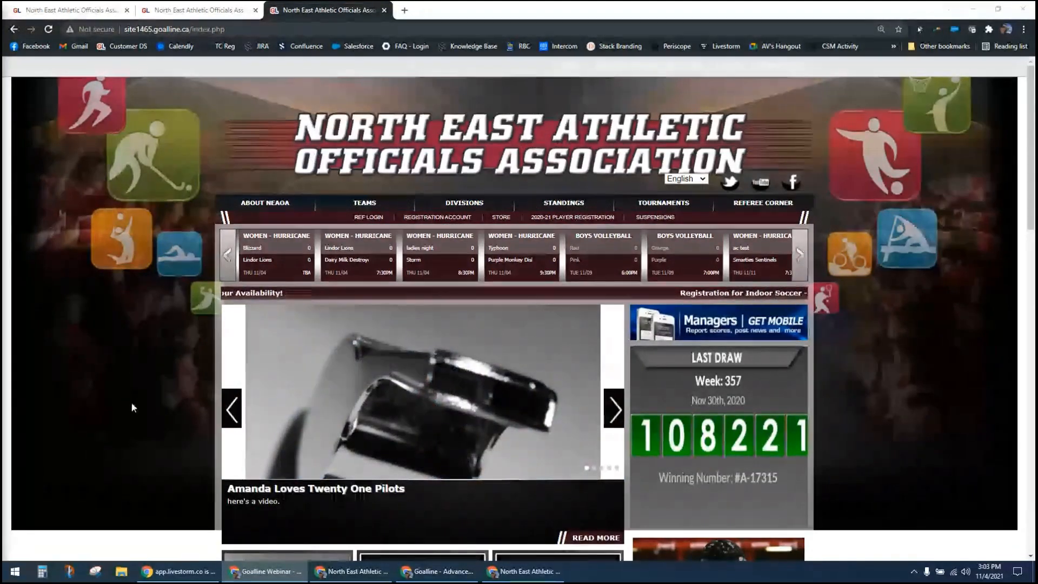
pyautogui.scroll(-1, 131, 404)
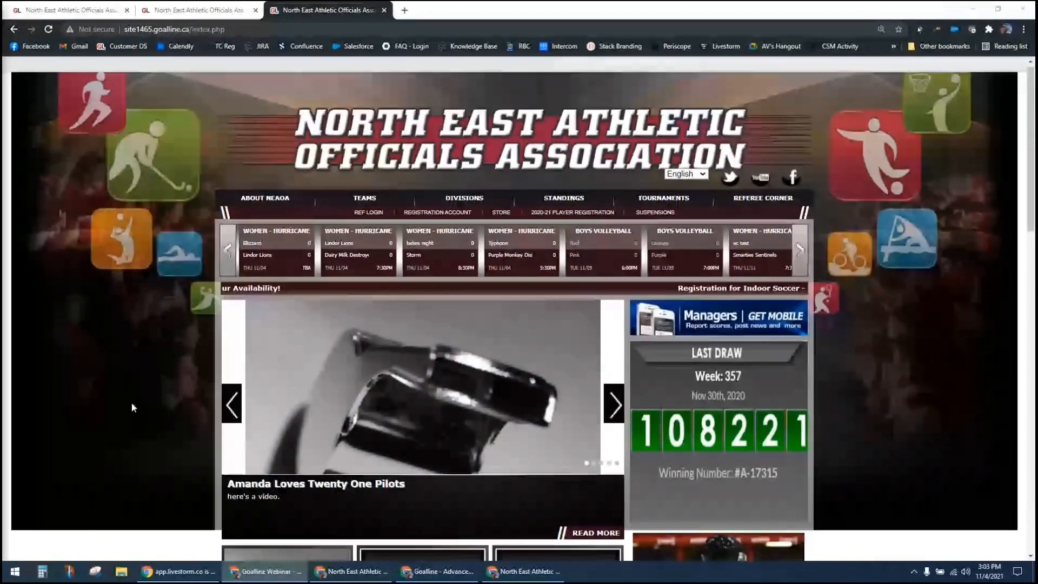
pyautogui.scroll(1, 132, 408)
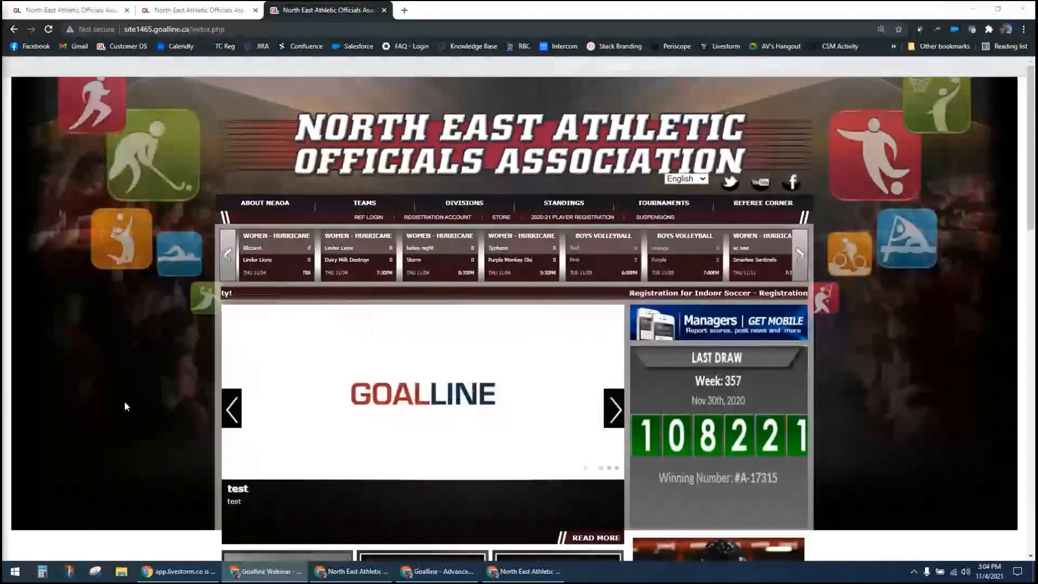
pyautogui.click(770, 70)
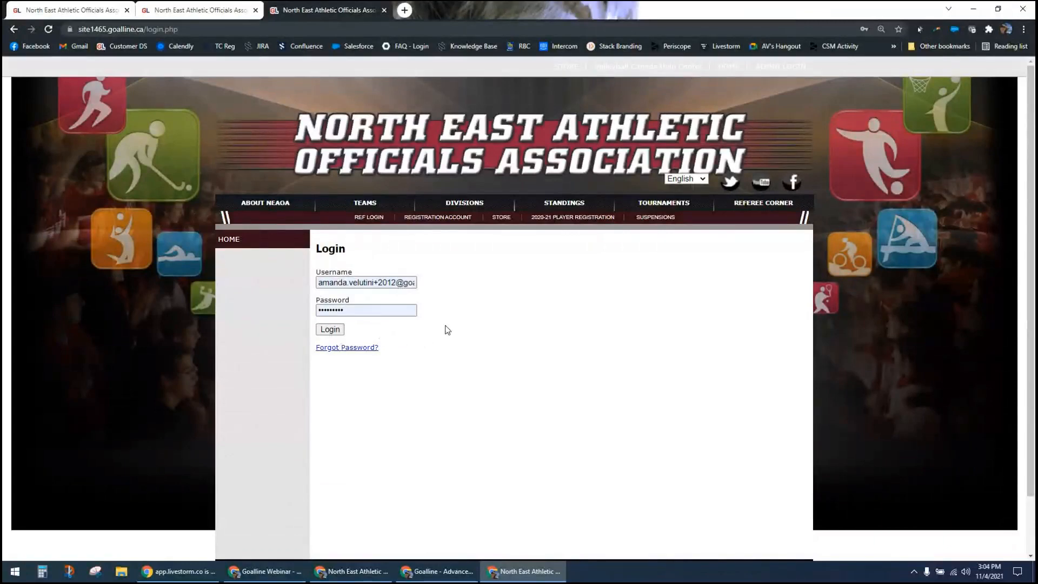
pyautogui.click(368, 219)
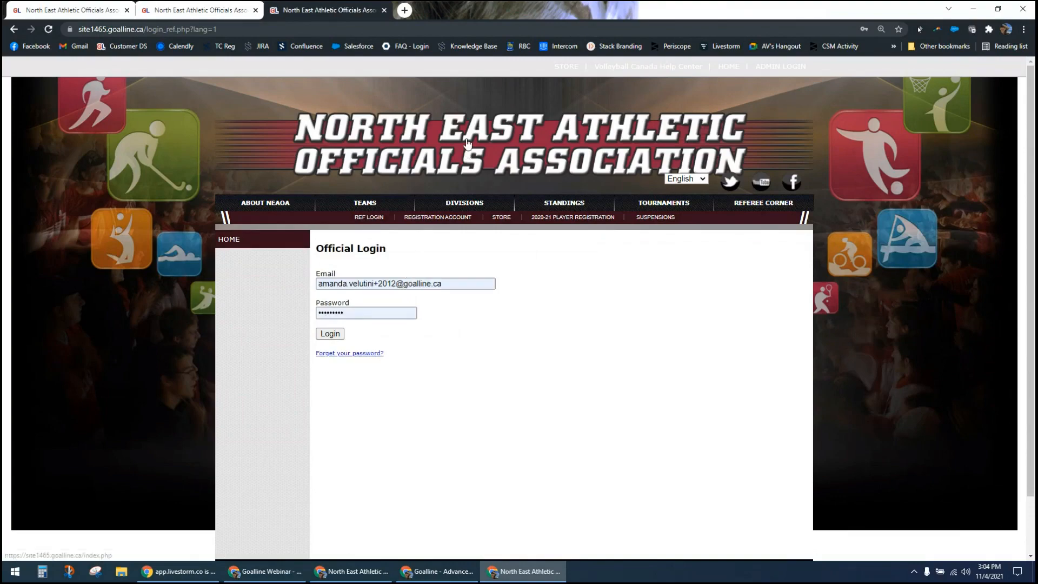
# Step: Return to the association's home page and open the official login through the Referee Login tile beside Live Updates
pyautogui.click(121, 220)
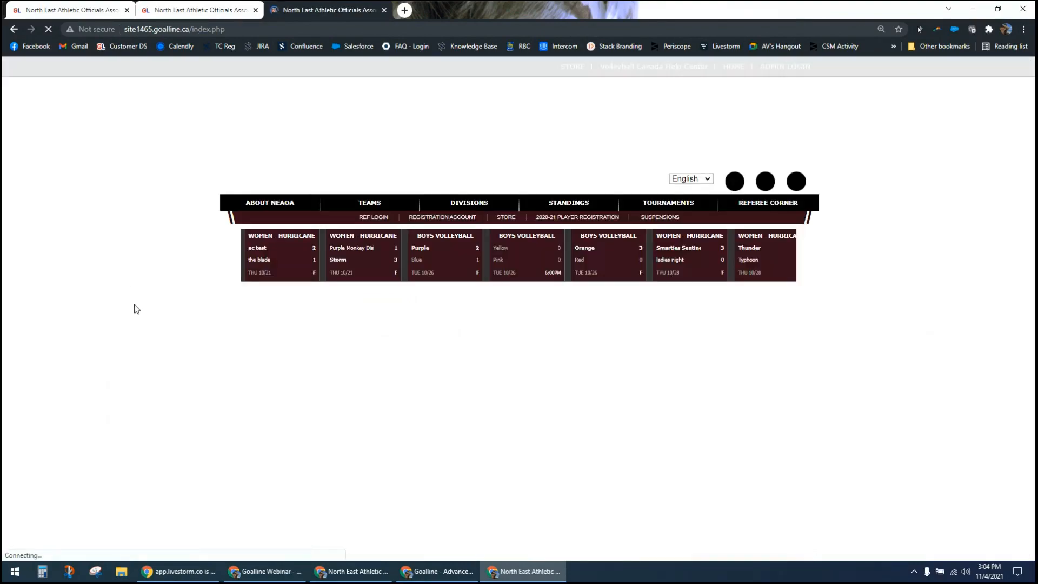
pyautogui.scroll(-2, 137, 352)
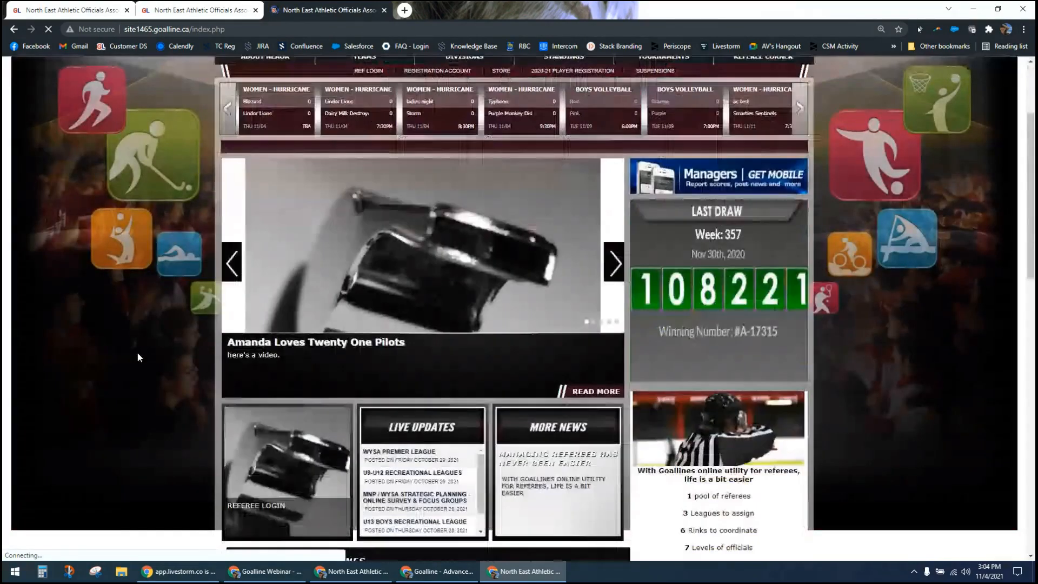
pyautogui.scroll(-2, 252, 278)
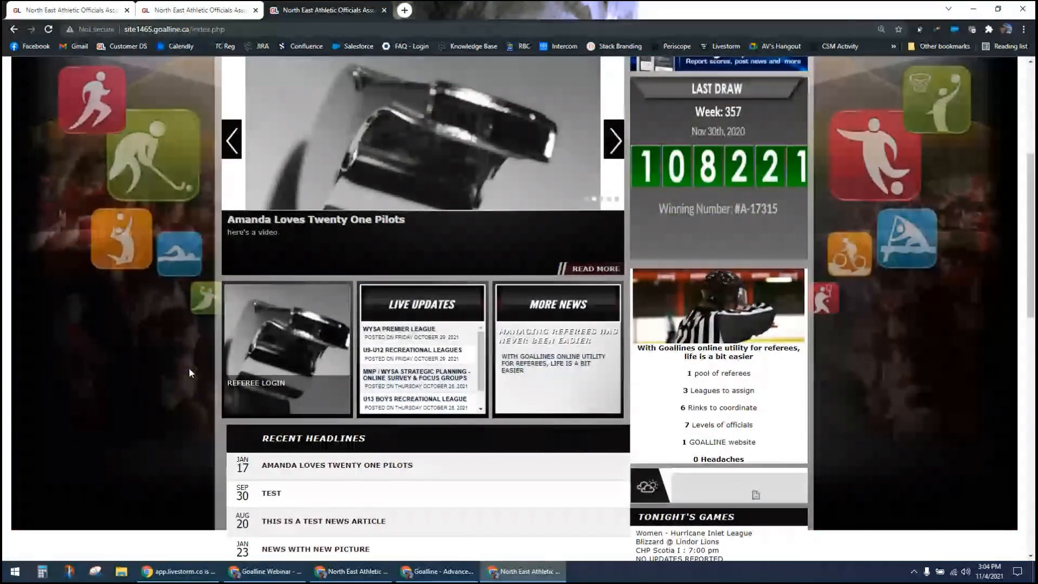
pyautogui.click(252, 379)
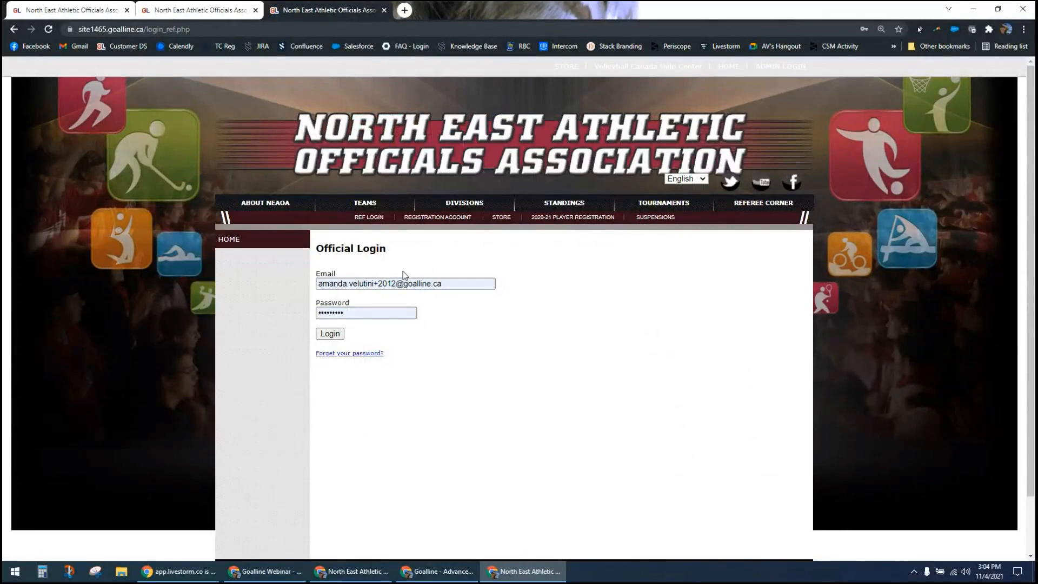
# Step: Go through the admin login to the Goalline control panel and look over its Favorites and People sections
pyautogui.click(772, 69)
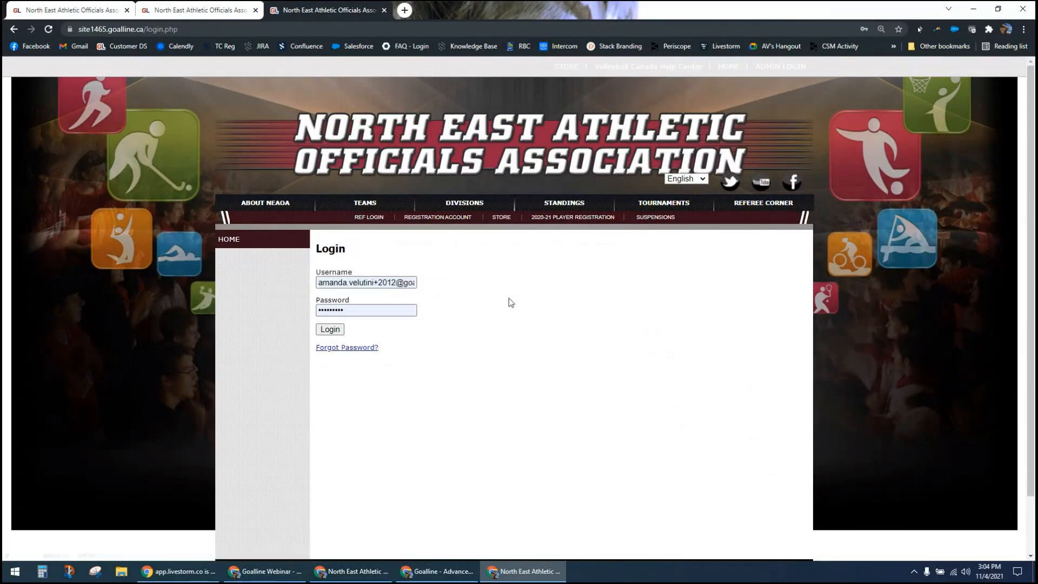
pyautogui.press('Return')
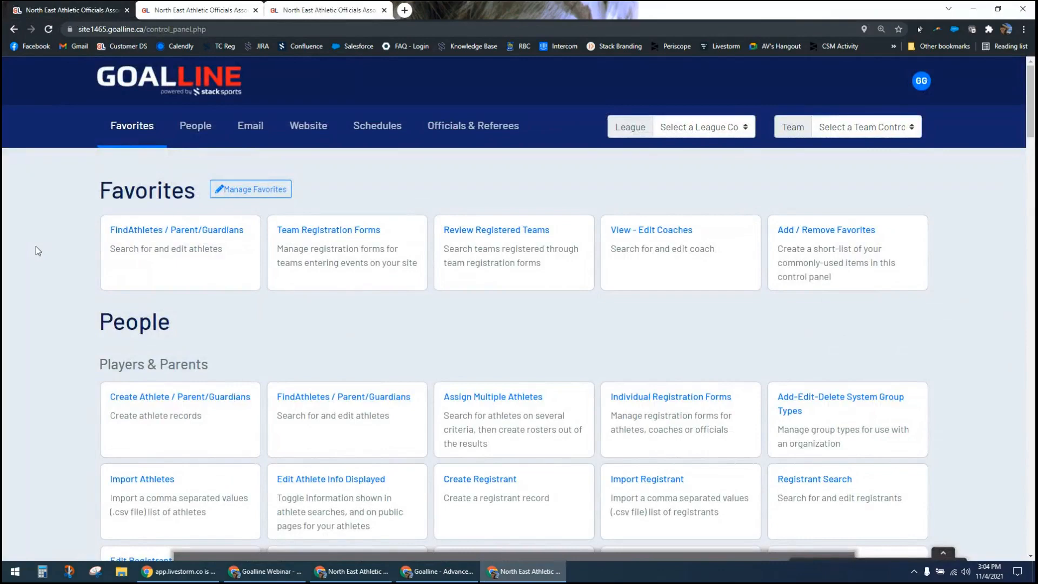
pyautogui.scroll(-2, 56, 281)
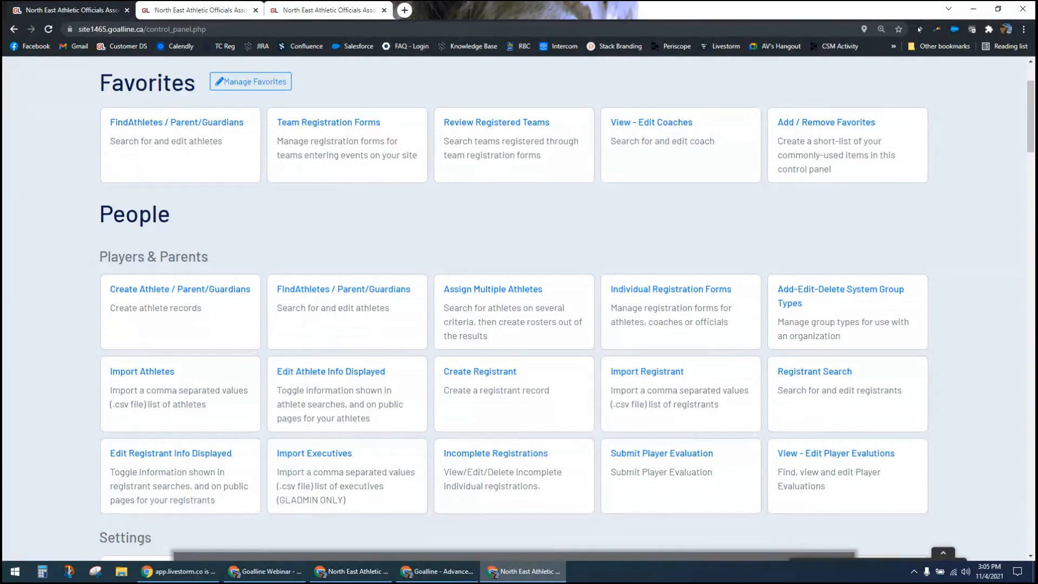
pyautogui.scroll(3, 466, 271)
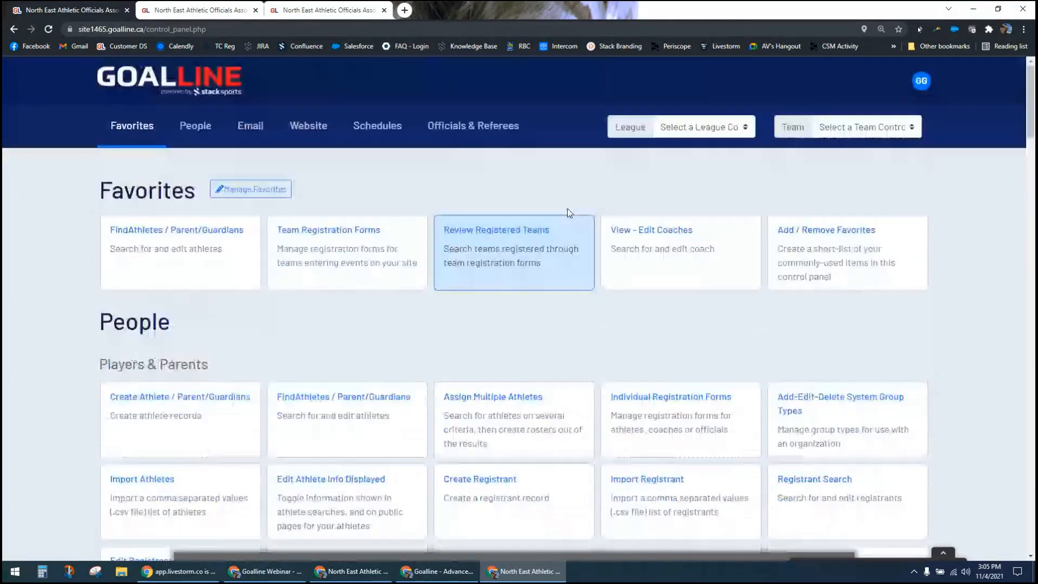
# Step: Check which league and team control panels can be selected, without choosing one
pyautogui.click(701, 128)
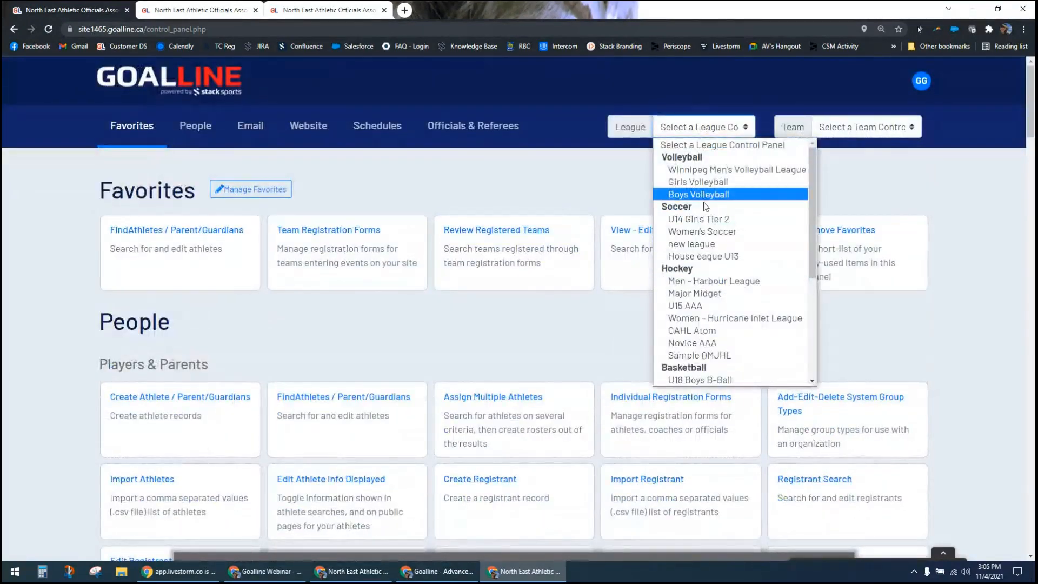
pyautogui.click(868, 129)
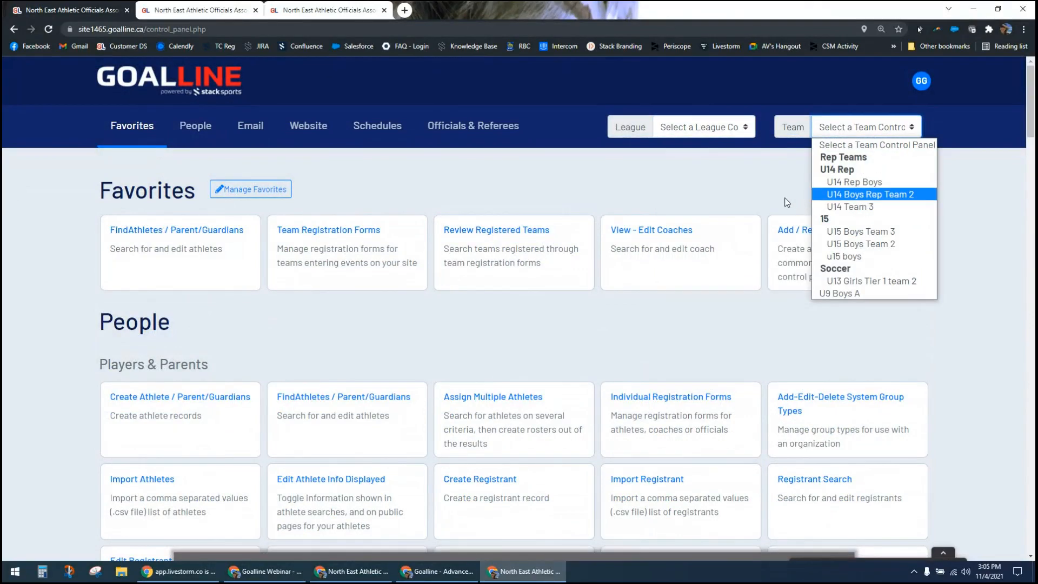
pyautogui.click(768, 202)
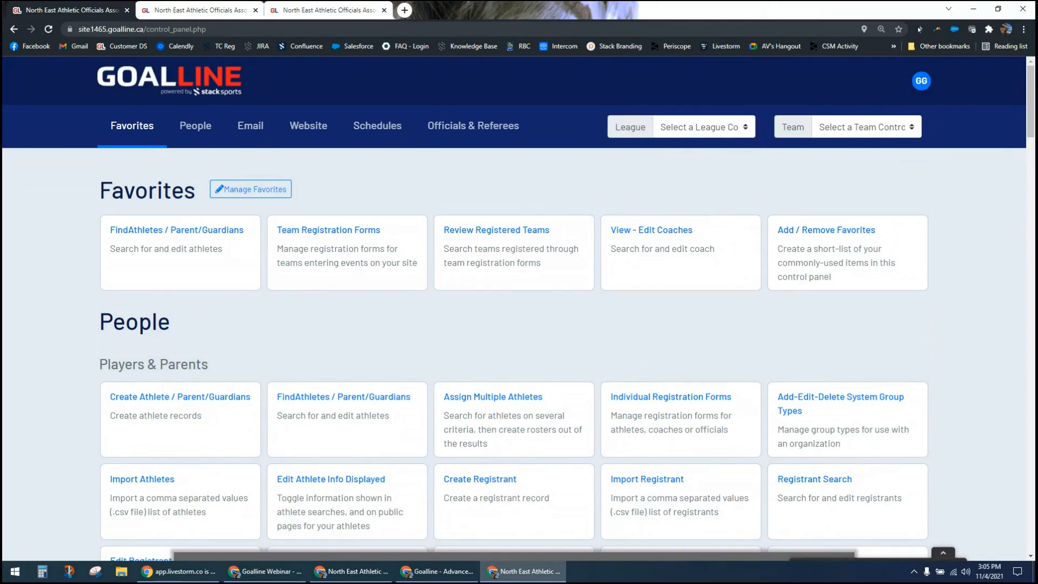
pyautogui.hotkey('alt', 'Tab')
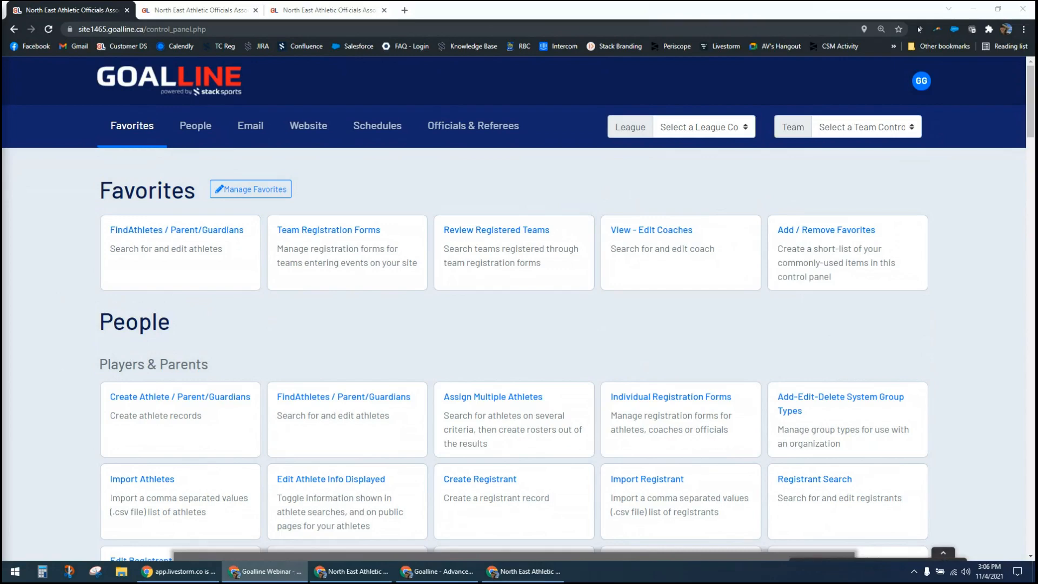
# Step: Open Manage Leagues from the Schedules section and review the new-league form and the existing league list
pyautogui.click(385, 128)
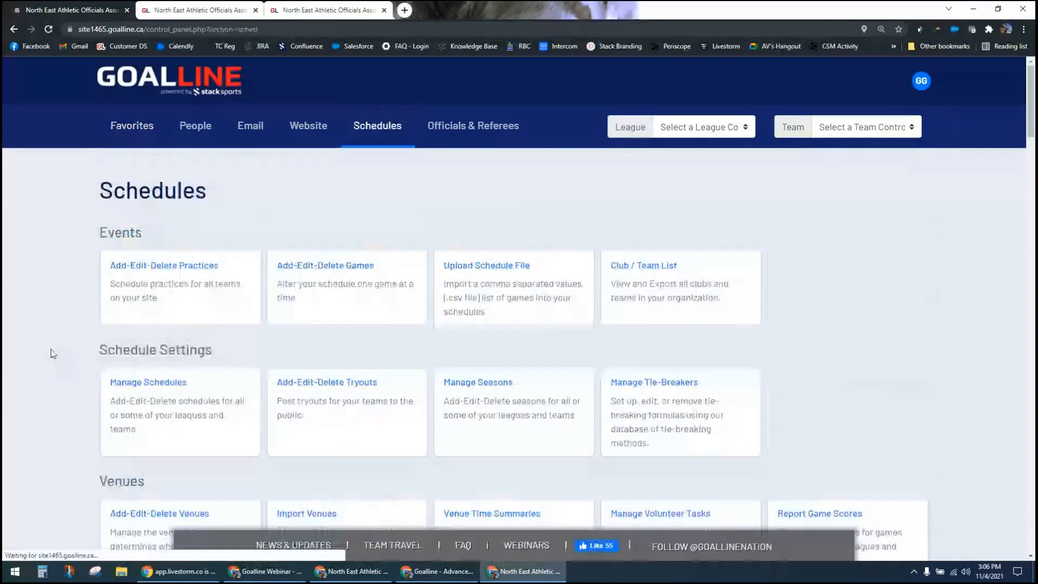
pyautogui.scroll(-1, 52, 357)
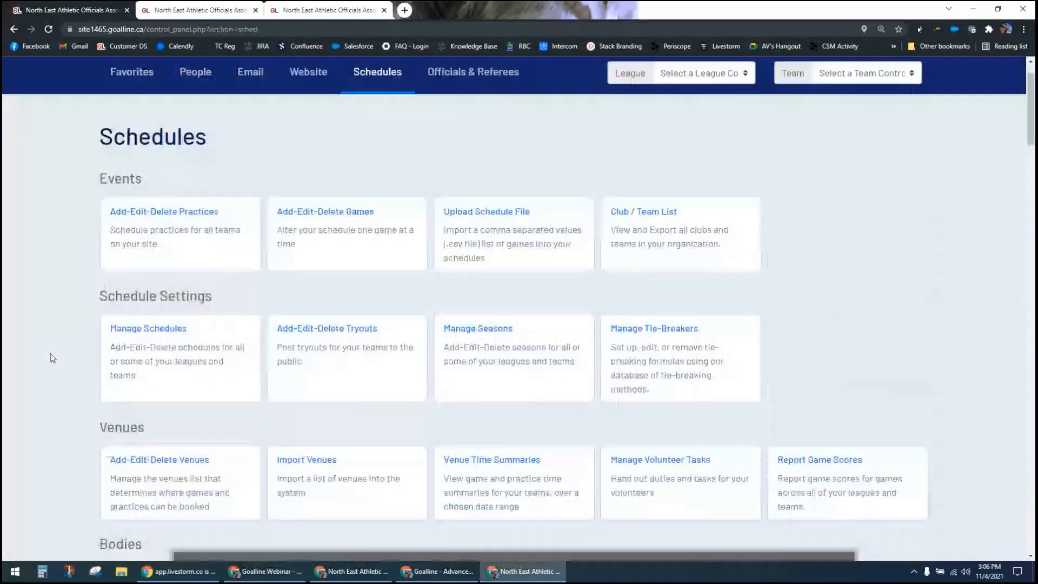
pyautogui.scroll(-3, 53, 358)
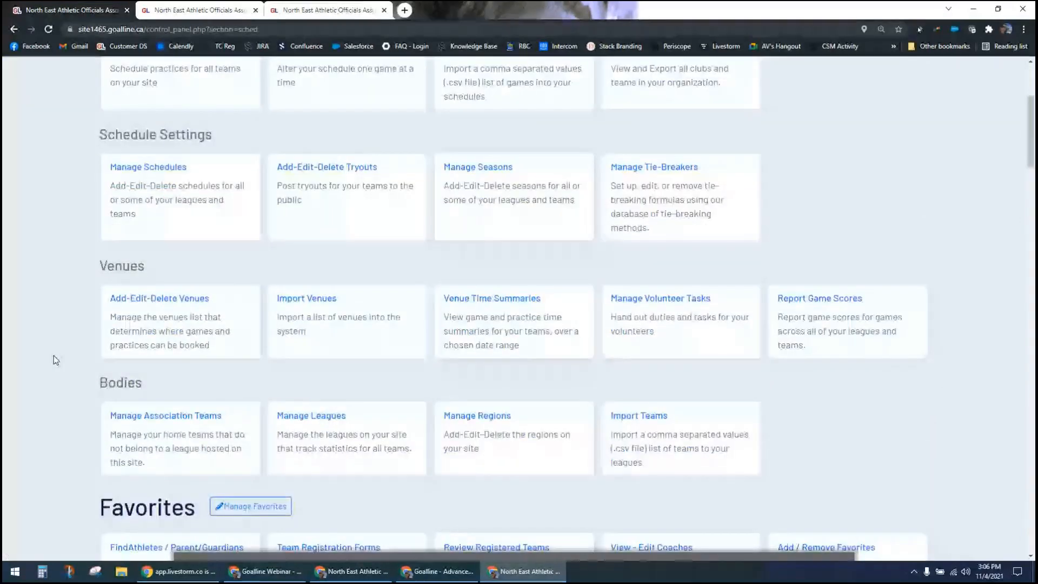
pyautogui.click(319, 436)
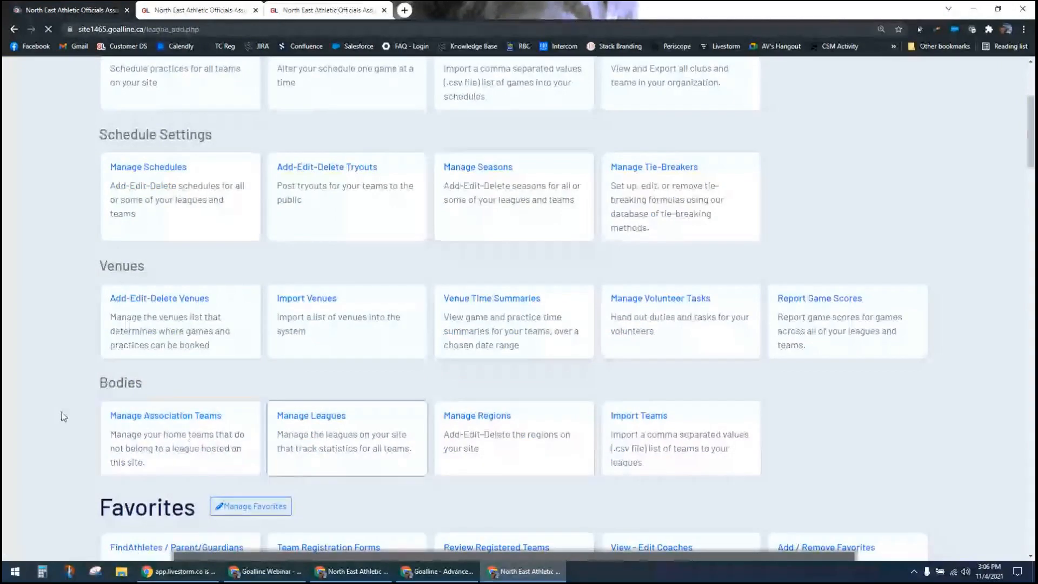
pyautogui.scroll(-1, 448, 285)
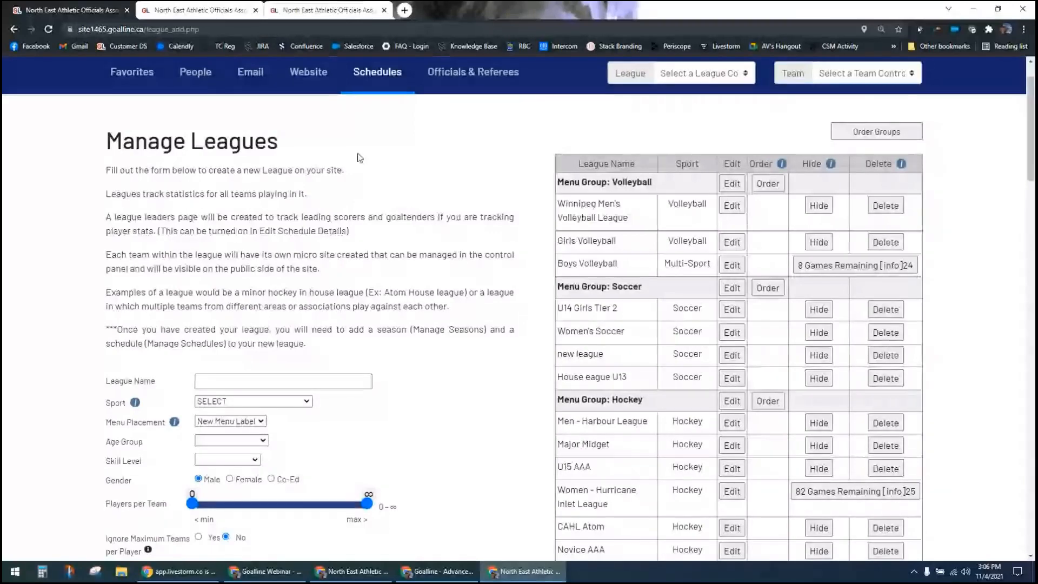
# Step: Open Manage Seasons from the Schedules section and review the season name, date range and league assignment options
pyautogui.click(377, 80)
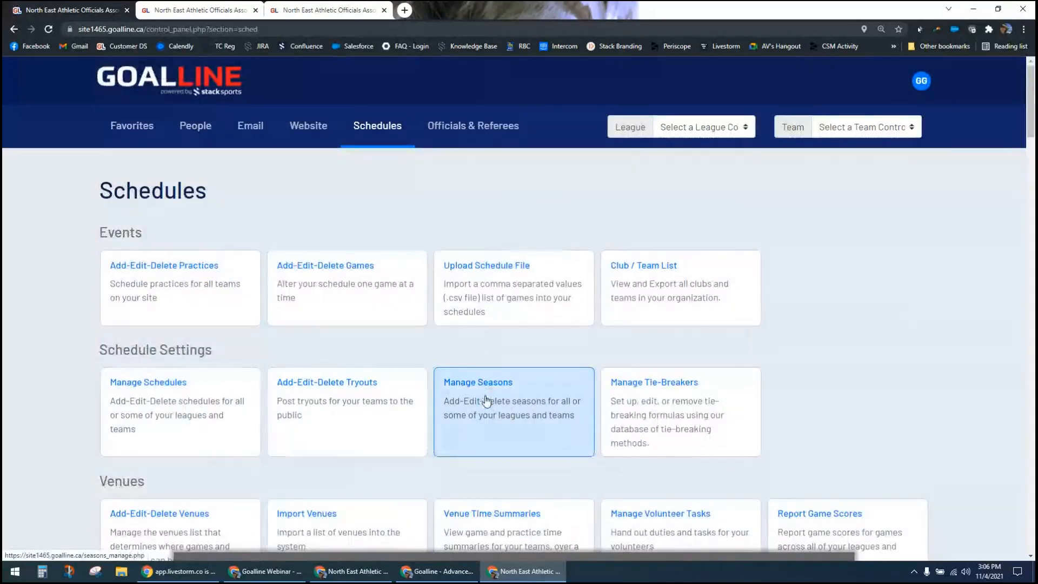
pyautogui.click(486, 401)
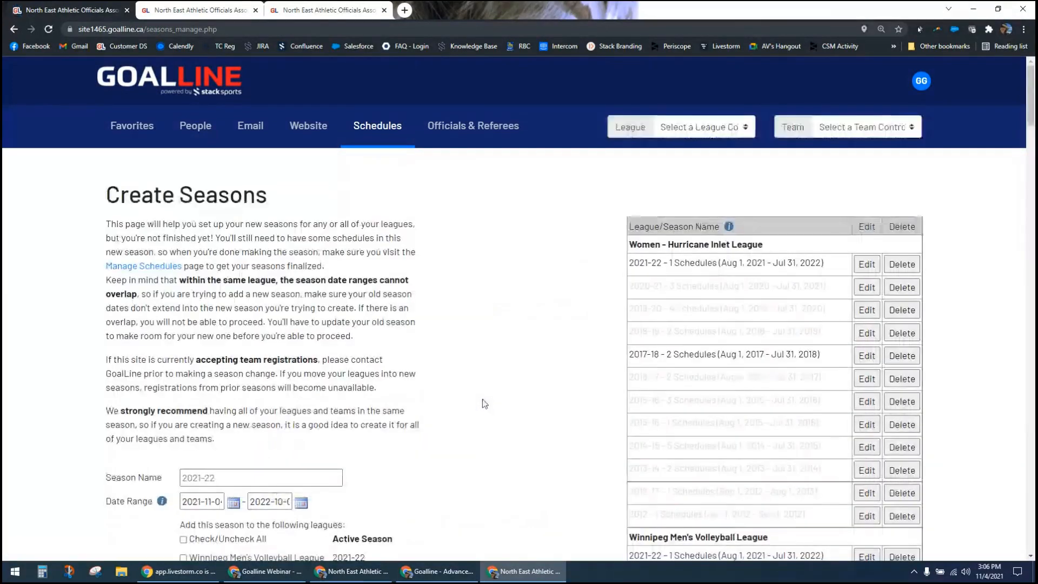
pyautogui.scroll(-4, 483, 400)
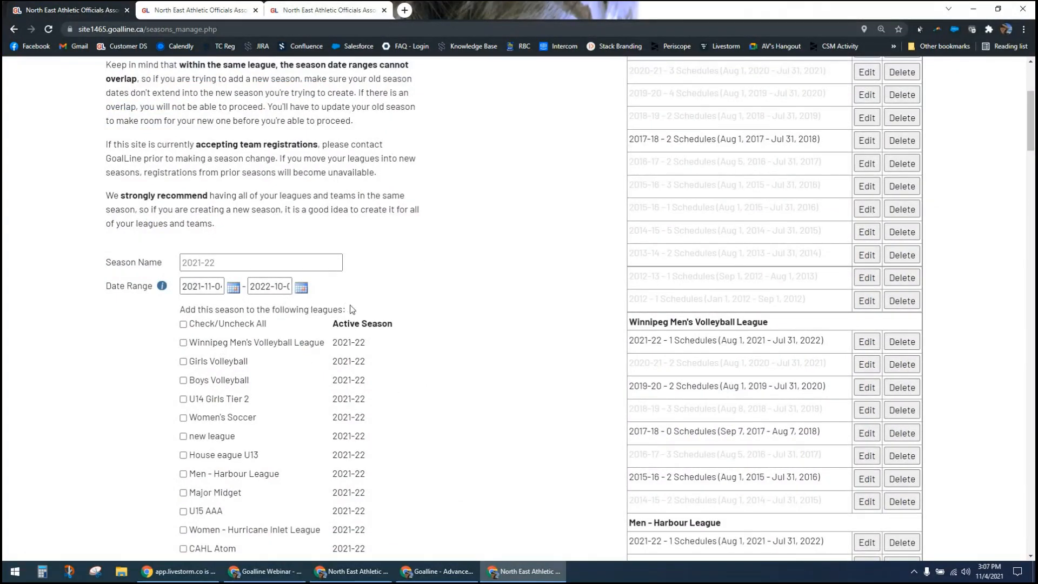
pyautogui.scroll(2, 390, 311)
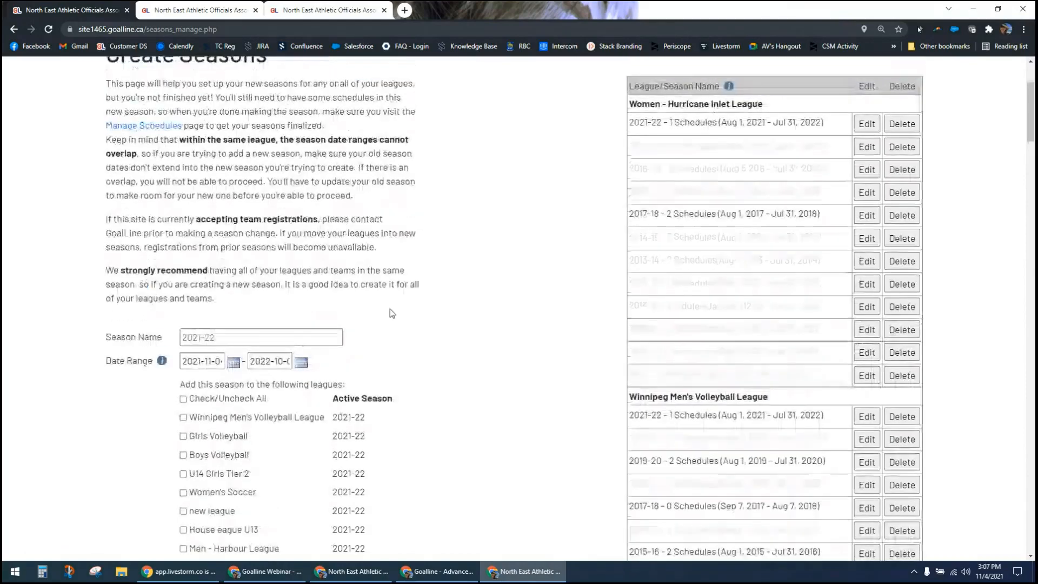
pyautogui.scroll(2, 390, 309)
# Step: Open Manage Schedules and review the Create Schedules form's league assignments, display settings and points awarded
pyautogui.click(382, 127)
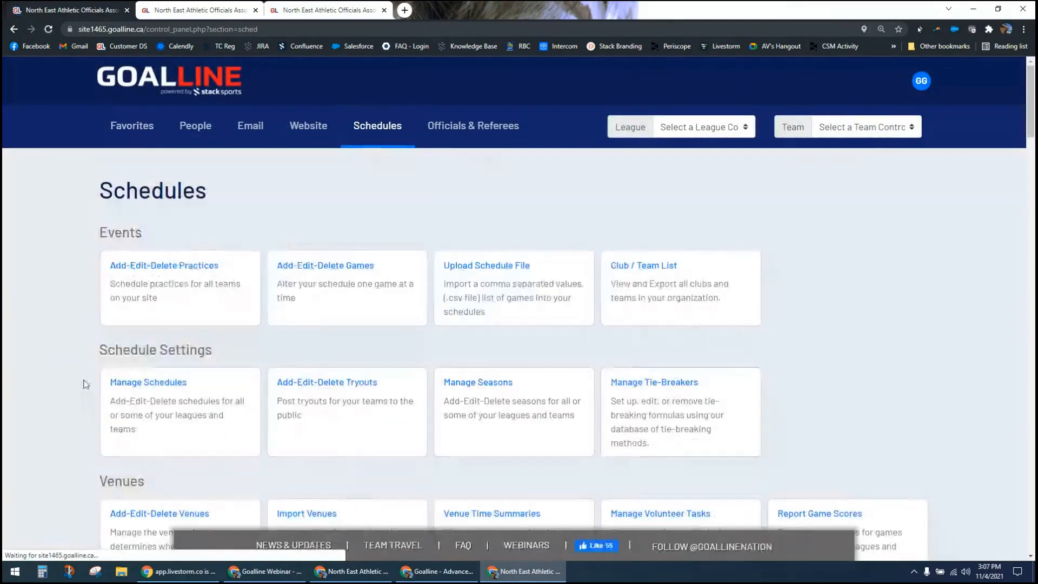
pyautogui.click(167, 415)
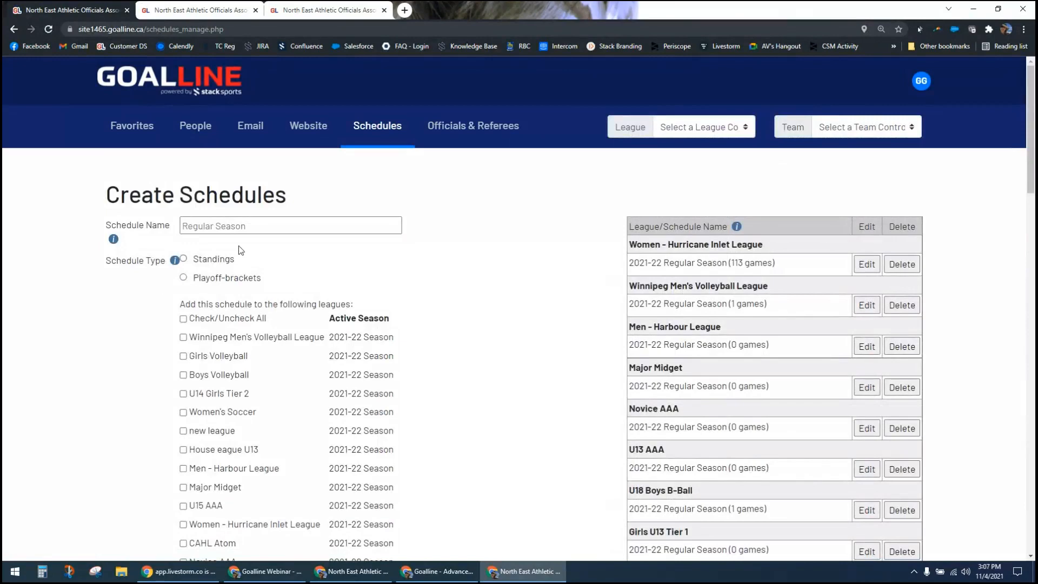
pyautogui.click(252, 226)
pyautogui.scroll(-3, 453, 349)
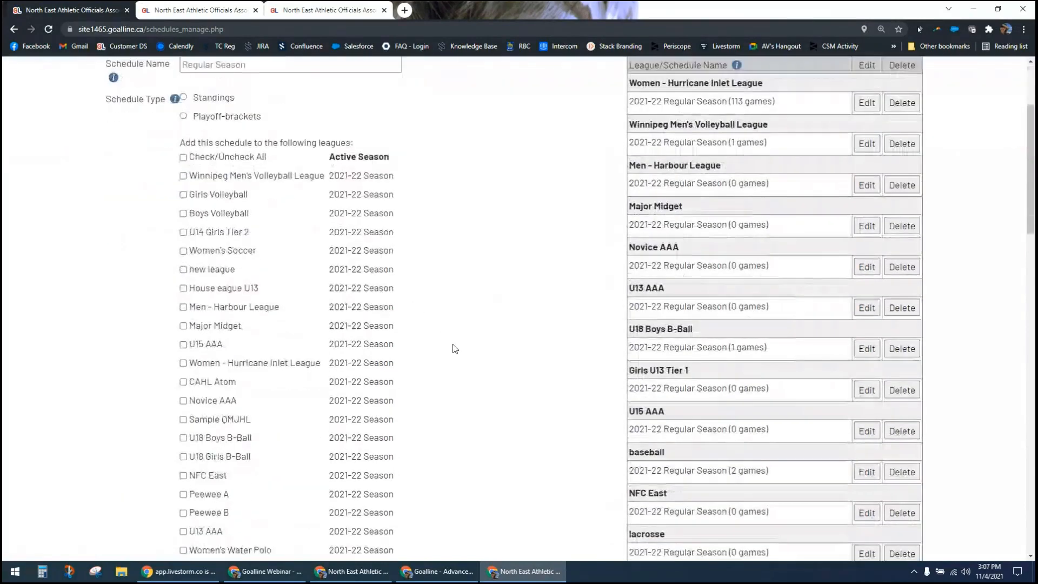
pyautogui.scroll(-10, 452, 349)
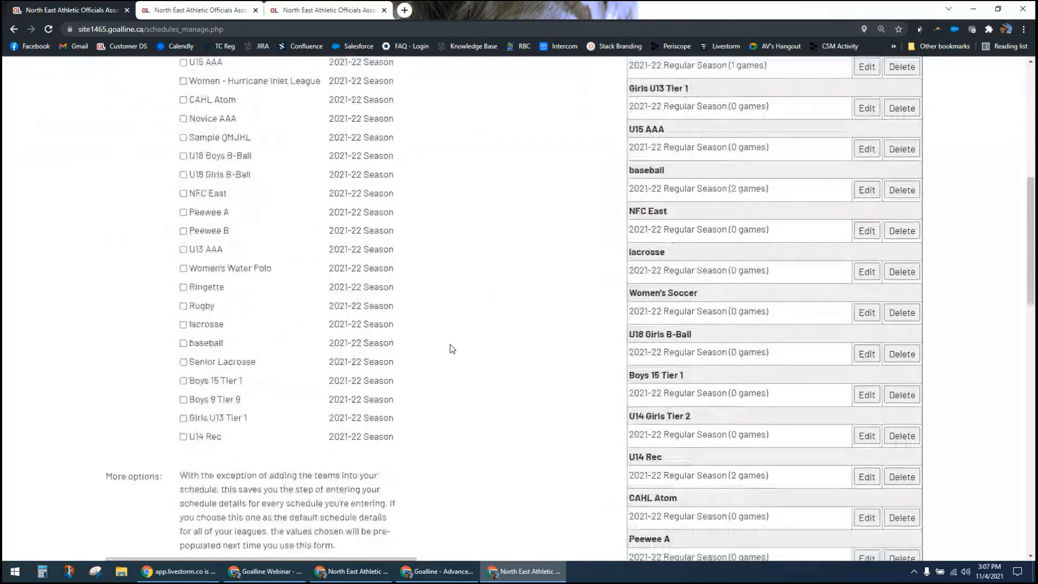
pyautogui.scroll(-5, 452, 350)
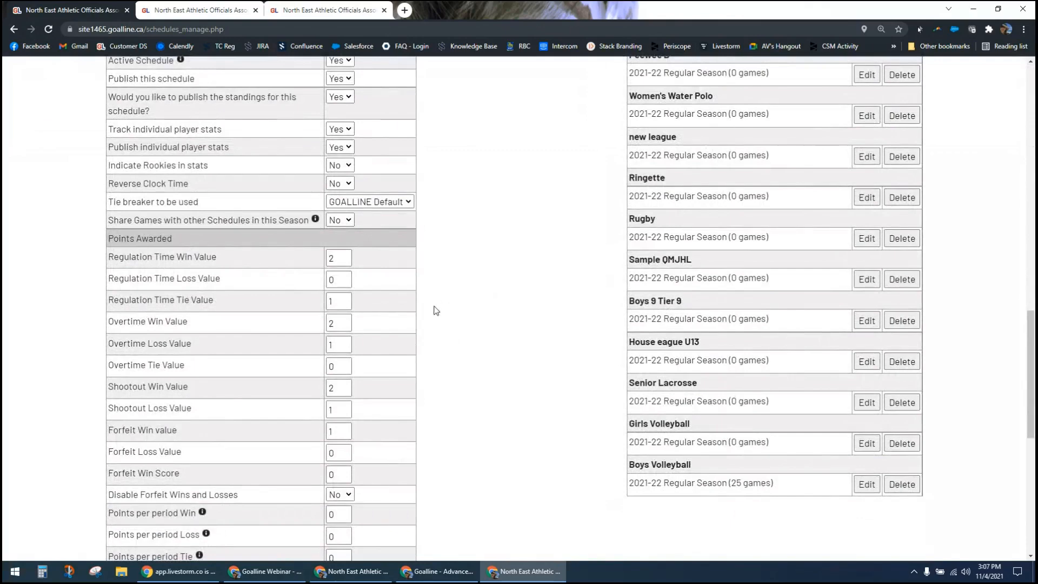
pyautogui.scroll(-5, 453, 361)
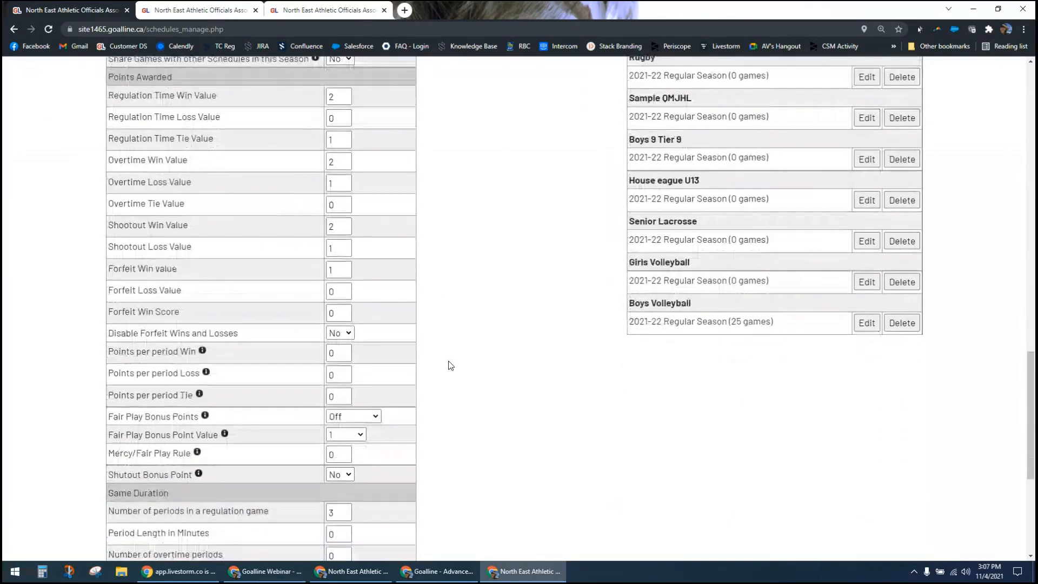
# Step: Examine the Allotted Venue Time setting under Game Duration in the Create Schedules form, then return to Display Settings
pyautogui.scroll(-2, 447, 376)
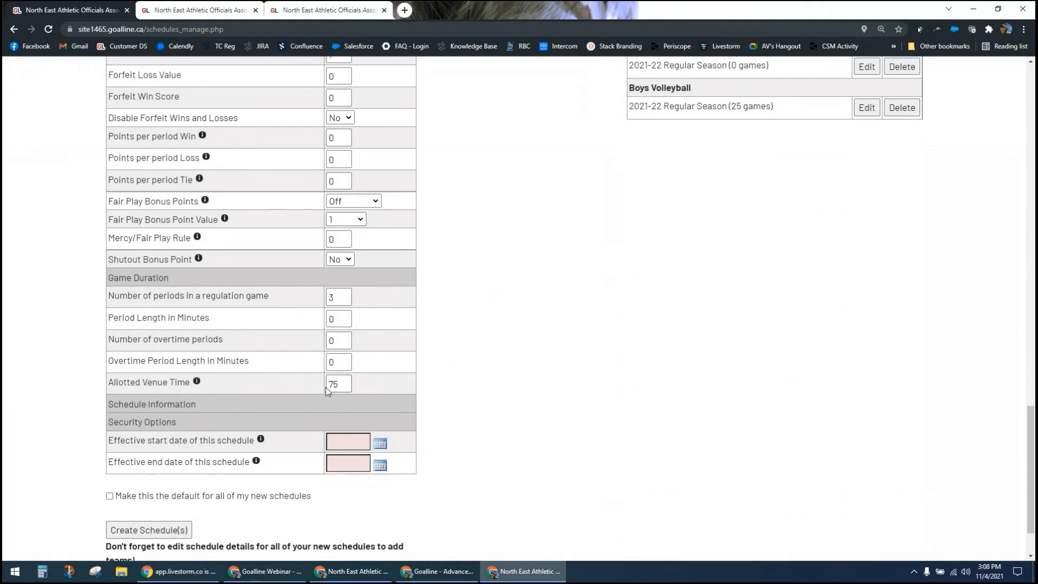
pyautogui.click(343, 385)
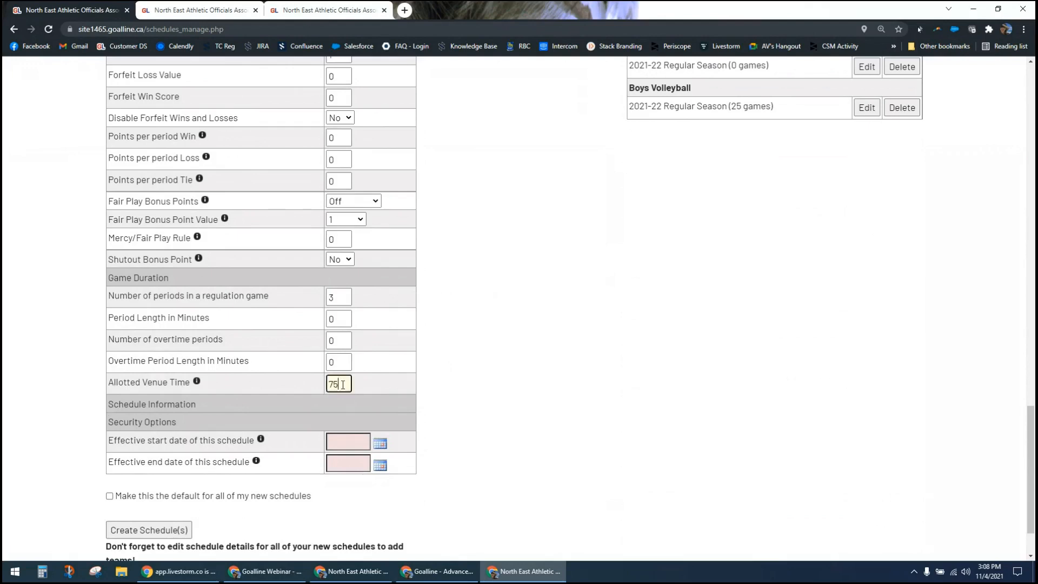
pyautogui.click(422, 391)
pyautogui.scroll(1, 460, 461)
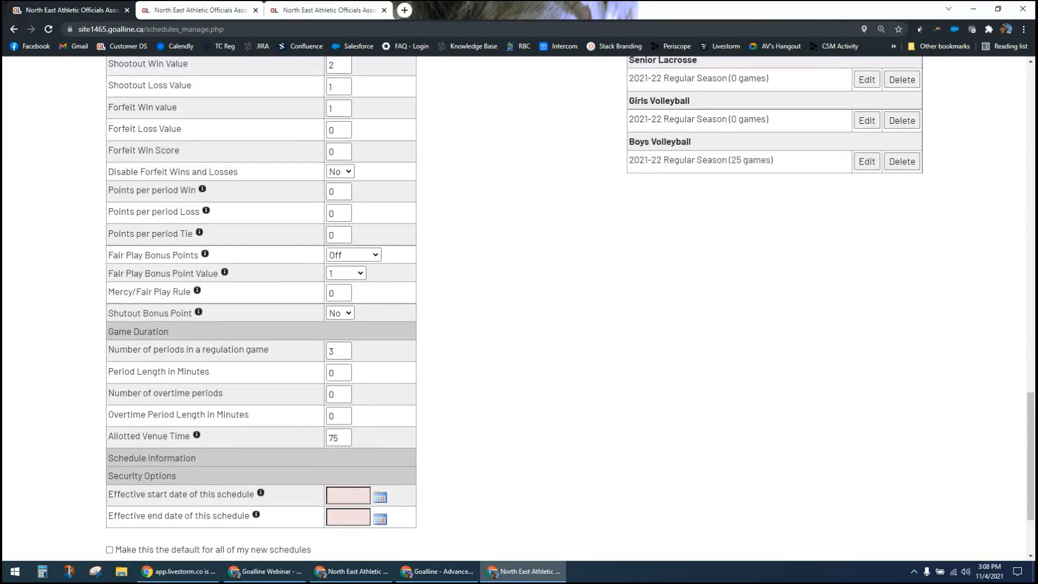
pyautogui.scroll(12, 543, 376)
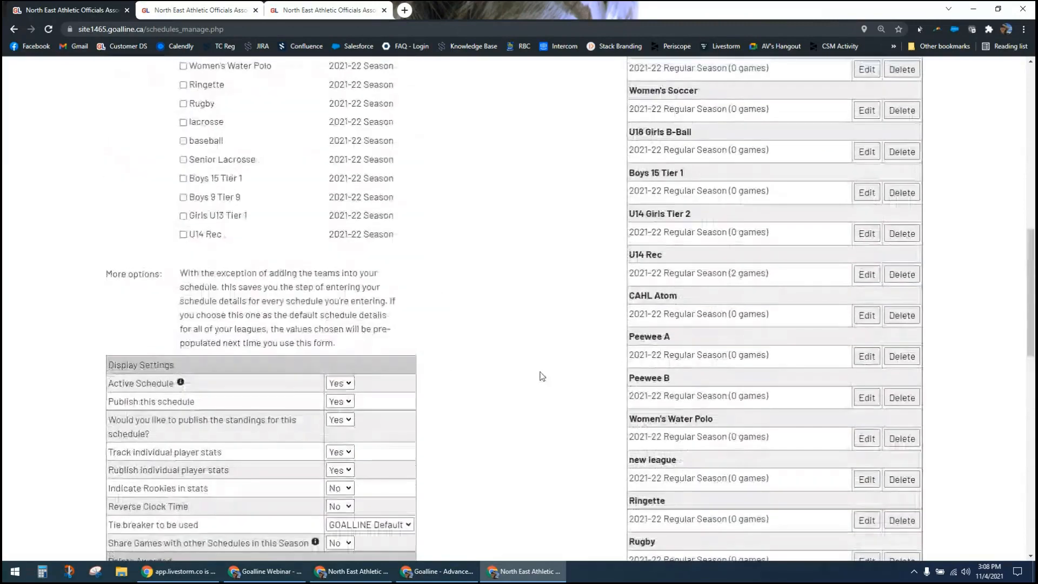
# Step: Review the league and team control panels that can be selected from the page header
pyautogui.scroll(10, 542, 376)
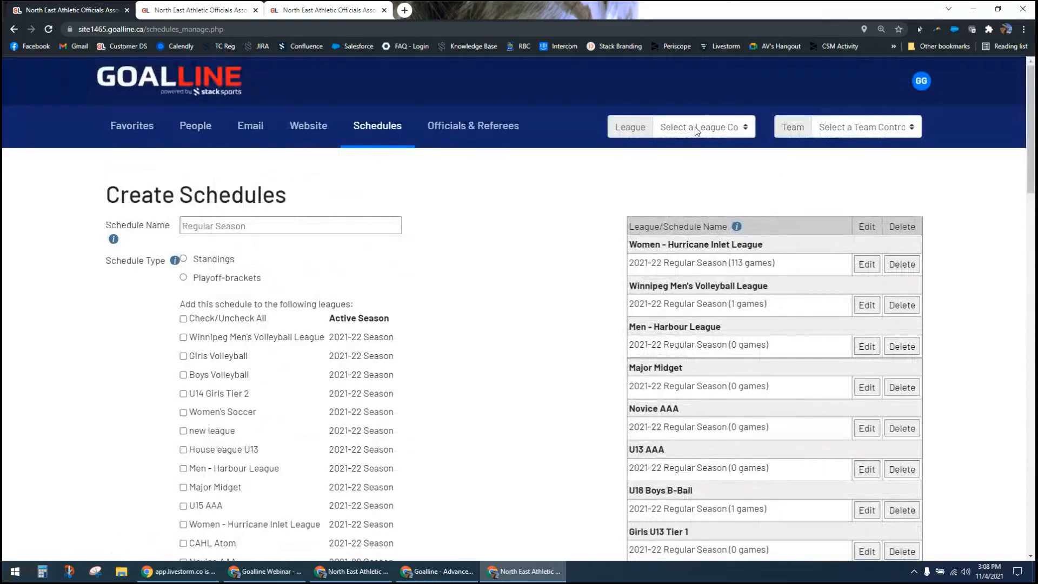
pyautogui.click(688, 132)
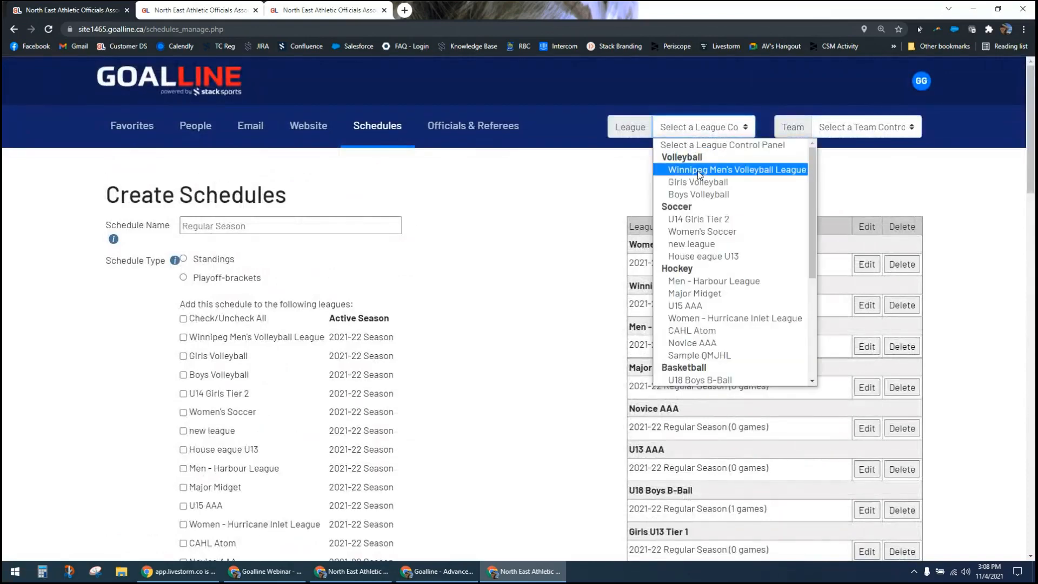
pyautogui.click(841, 174)
pyautogui.click(855, 132)
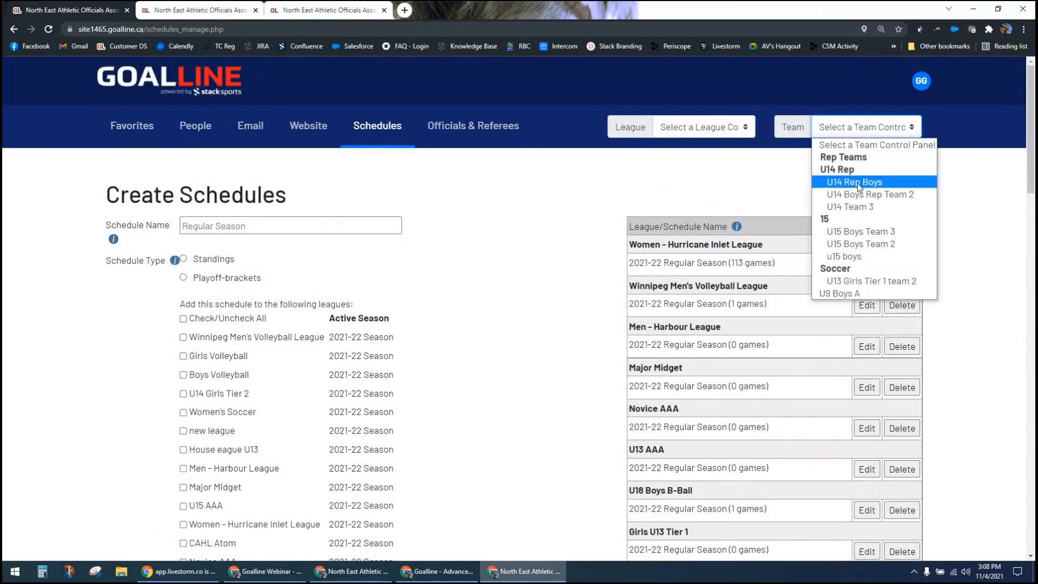
pyautogui.click(741, 187)
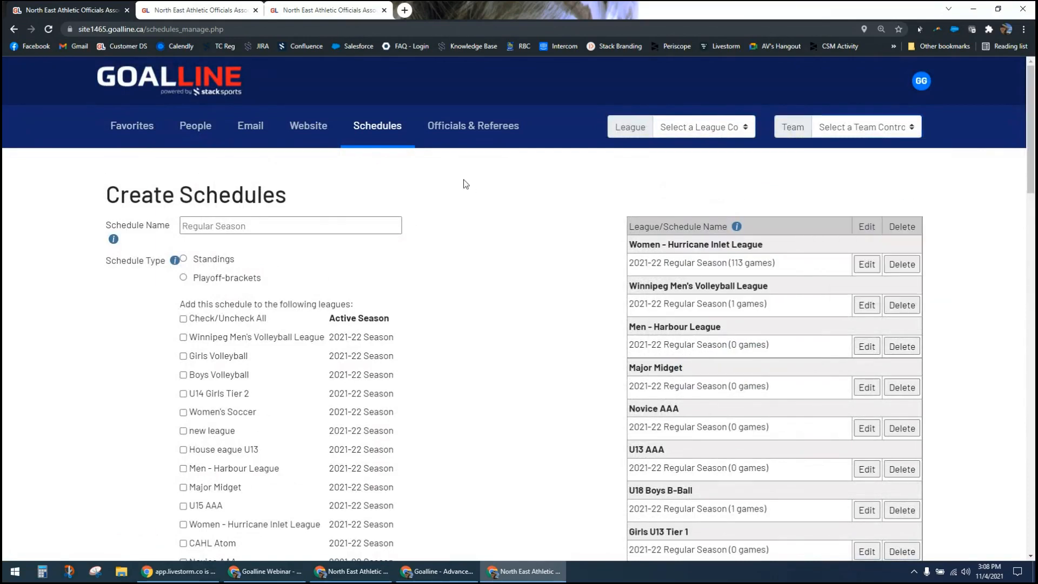
# Step: Open Add-Edit-Delete Venues from the Schedules section and review the Add a Venue form and the existing venue list
pyautogui.click(380, 128)
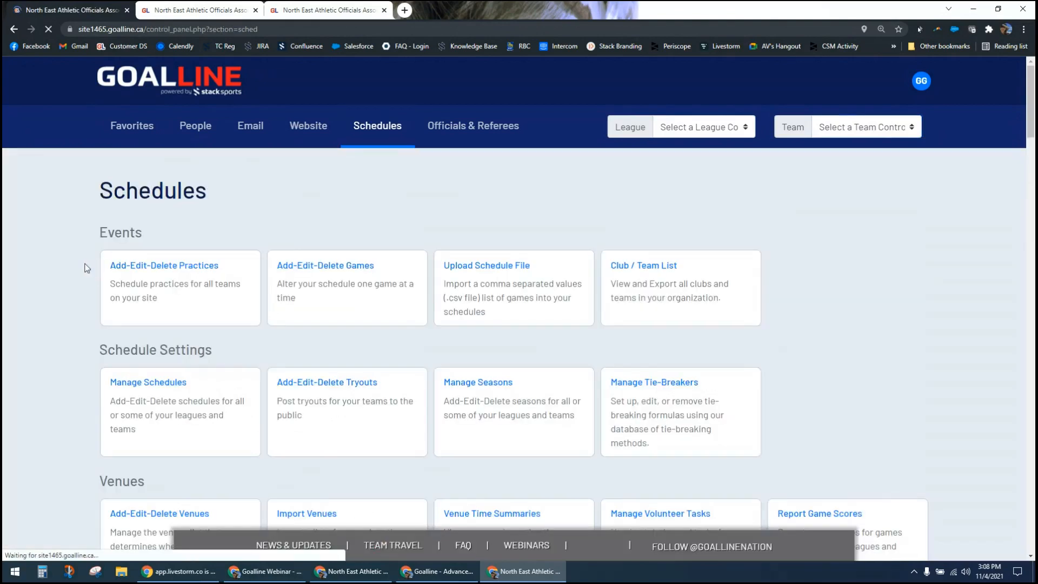
pyautogui.scroll(-3, 62, 308)
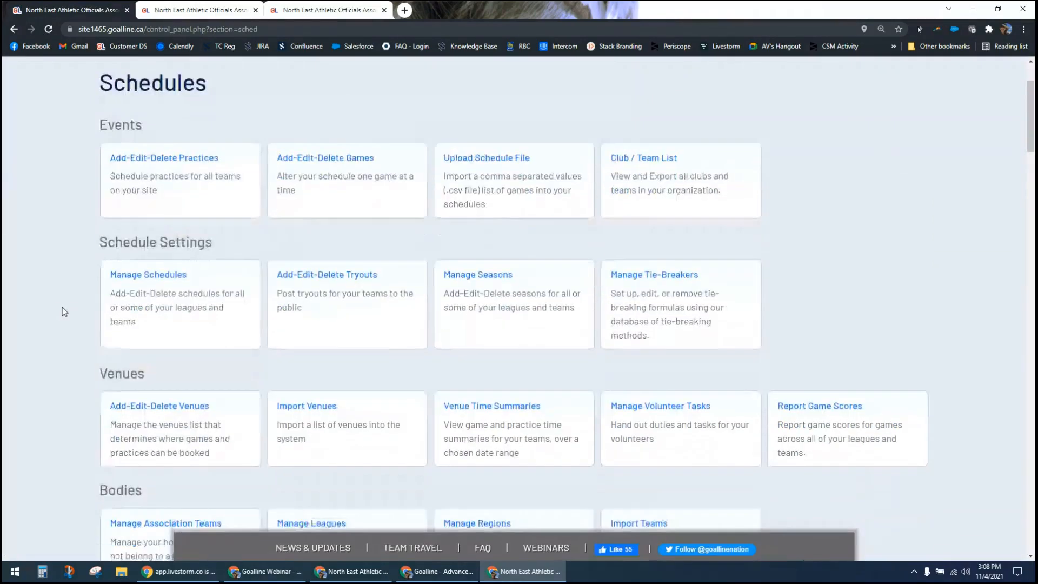
pyautogui.scroll(-1, 62, 307)
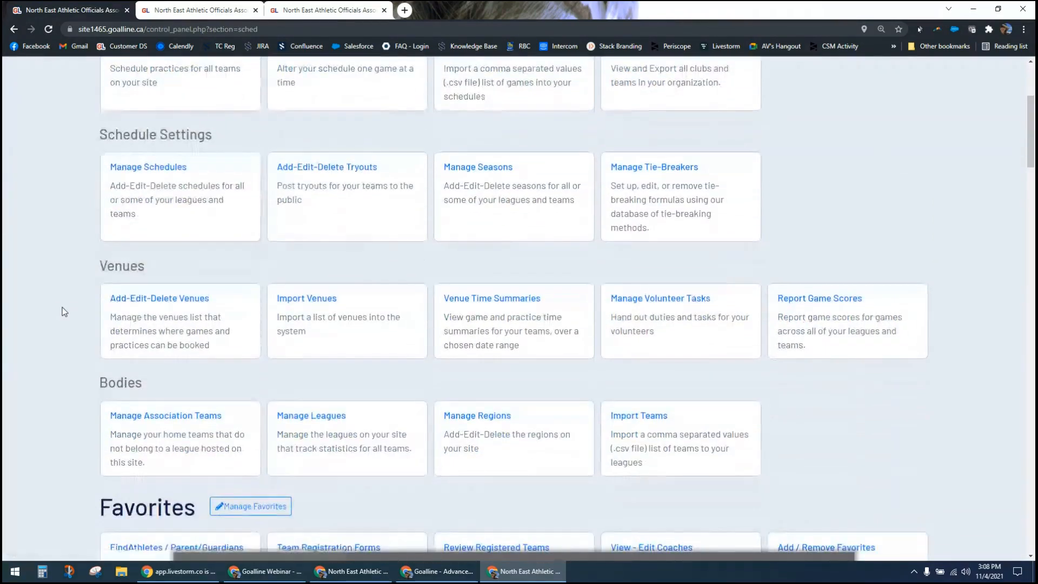
pyautogui.click(158, 341)
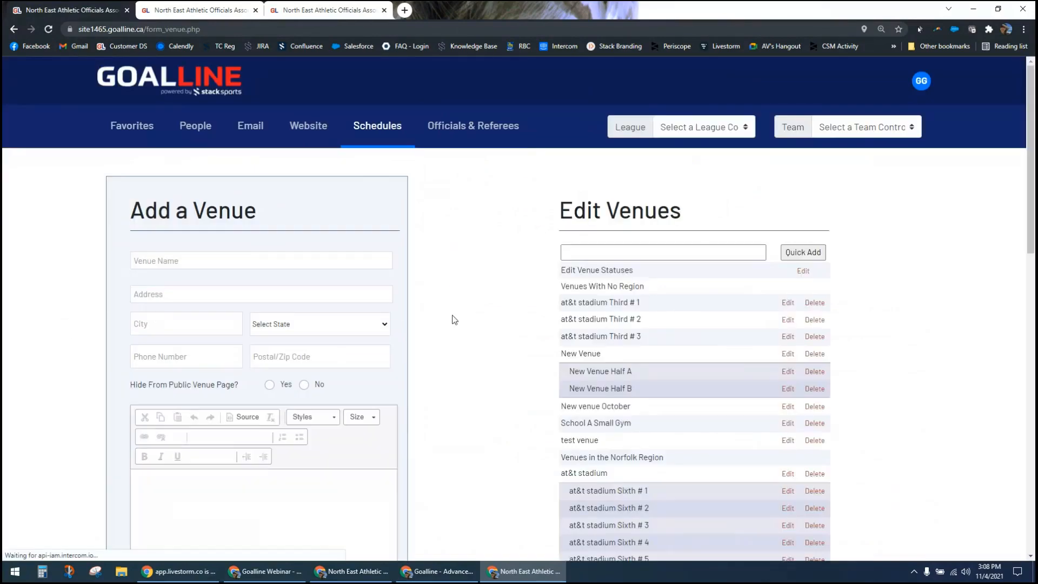
pyautogui.scroll(-2, 494, 324)
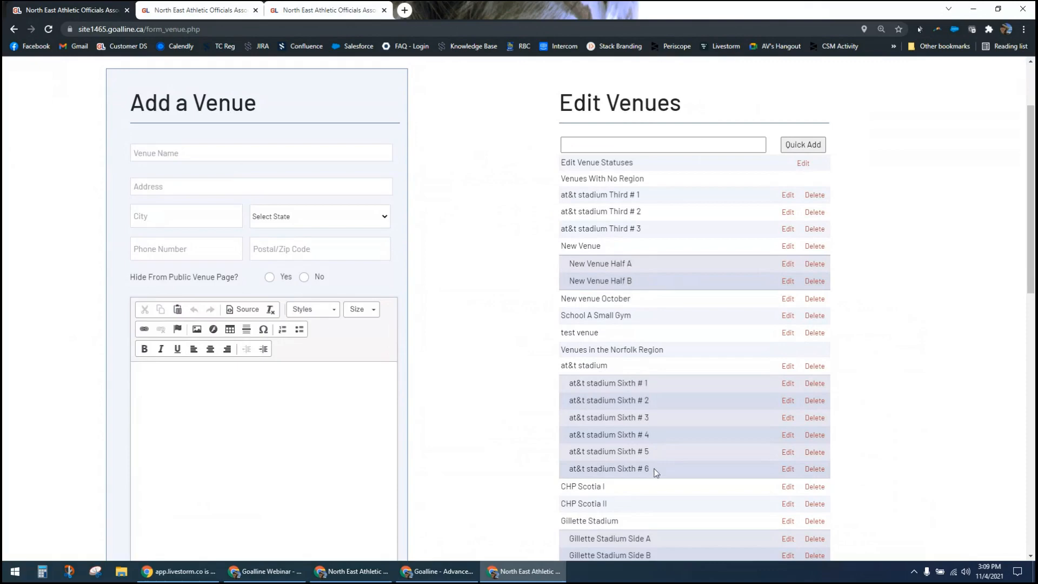
pyautogui.scroll(-4, 474, 478)
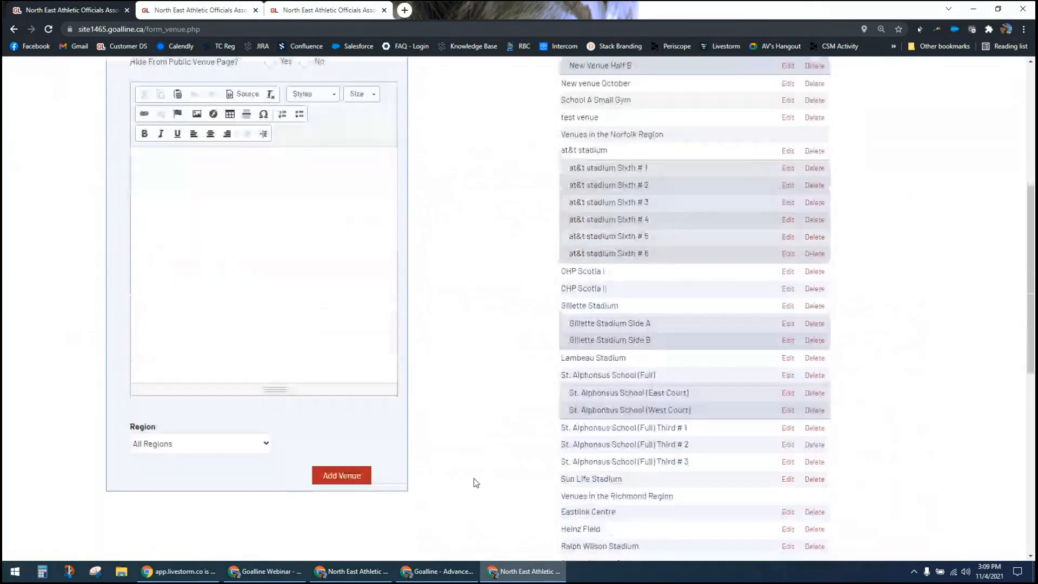
pyautogui.scroll(-1, 474, 478)
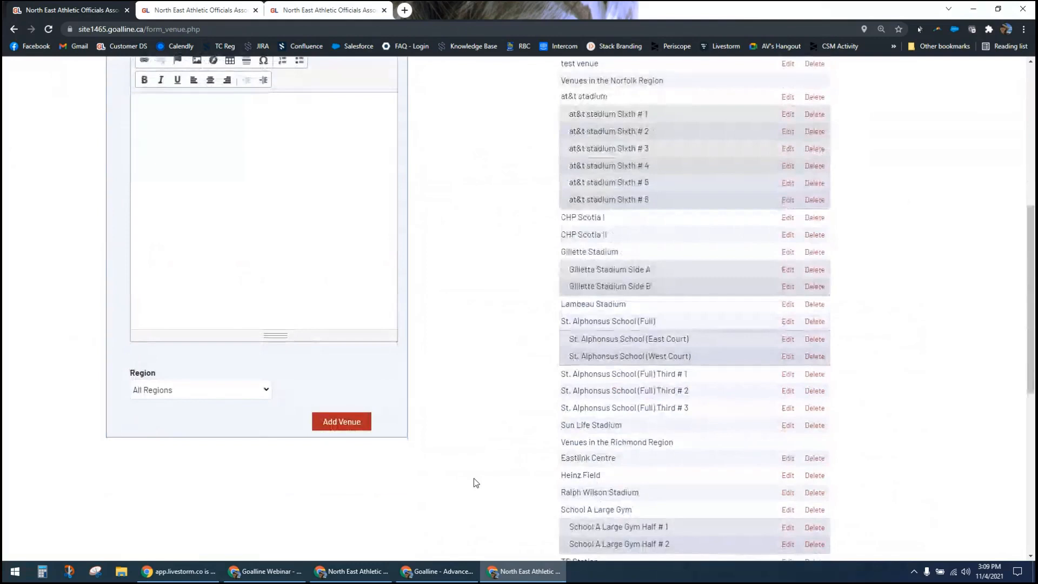
pyautogui.scroll(-1, 474, 478)
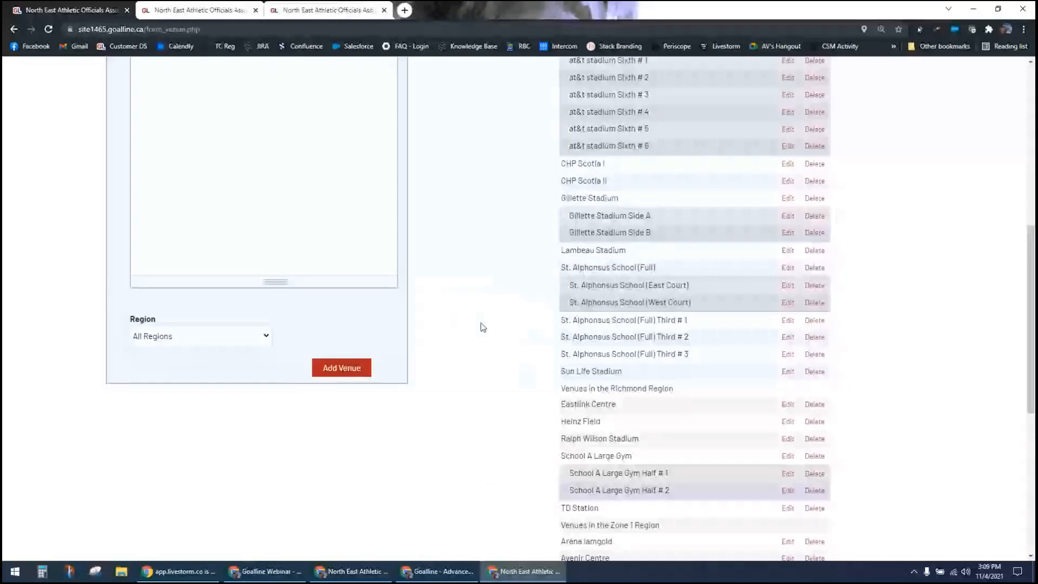
pyautogui.scroll(6, 483, 327)
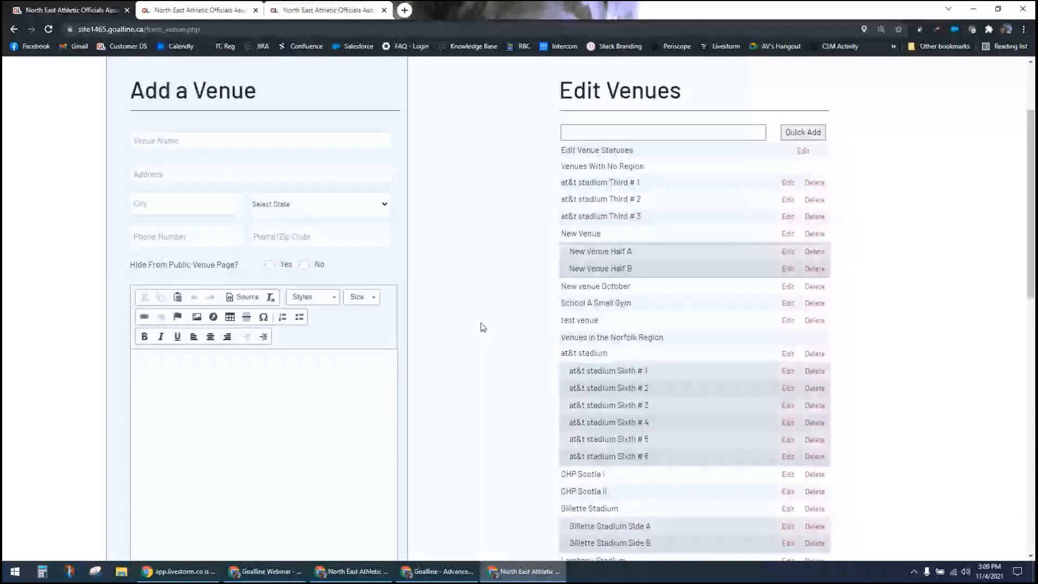
pyautogui.scroll(2, 440, 197)
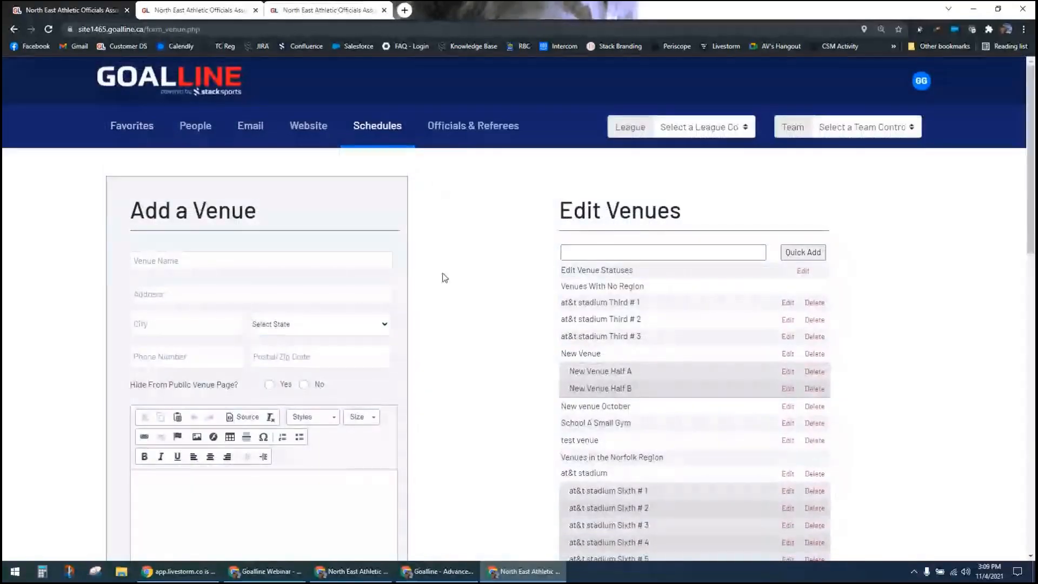
# Step: Examine the region choices available for a new venue, leaving All Regions selected, then return to the start of the form
pyautogui.scroll(-4, 444, 277)
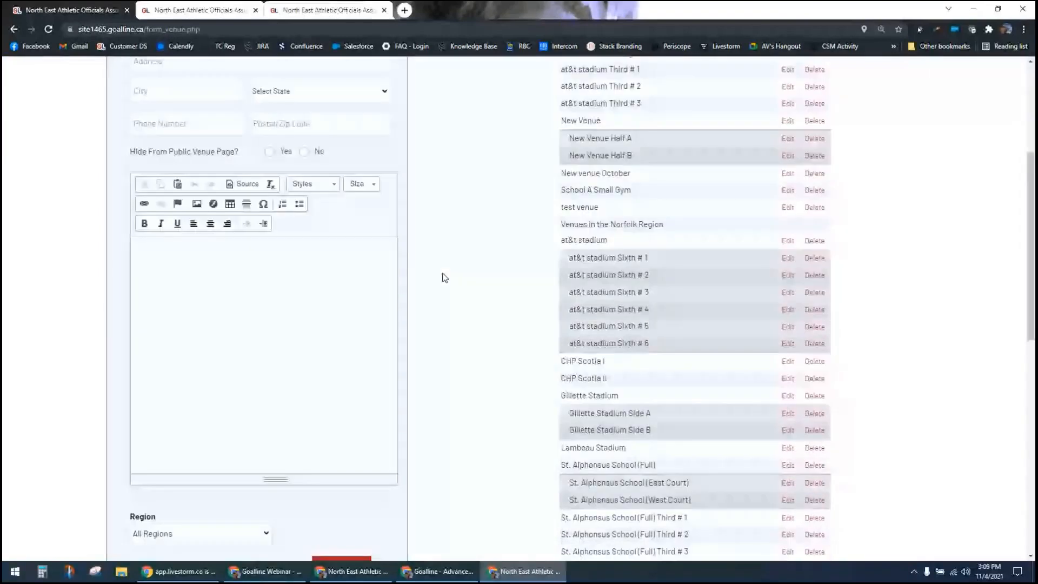
pyautogui.scroll(-3, 444, 277)
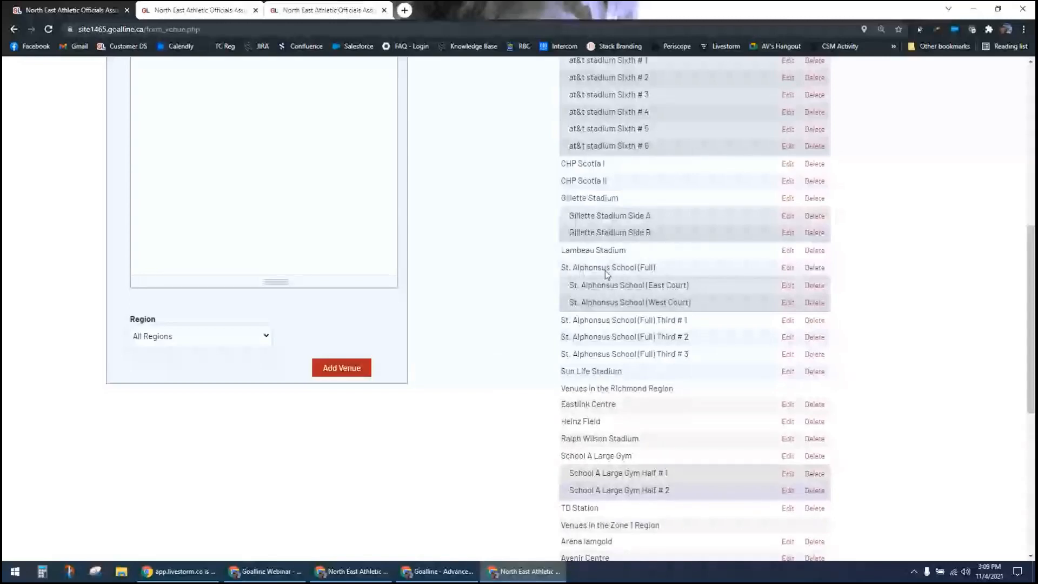
pyautogui.click(254, 339)
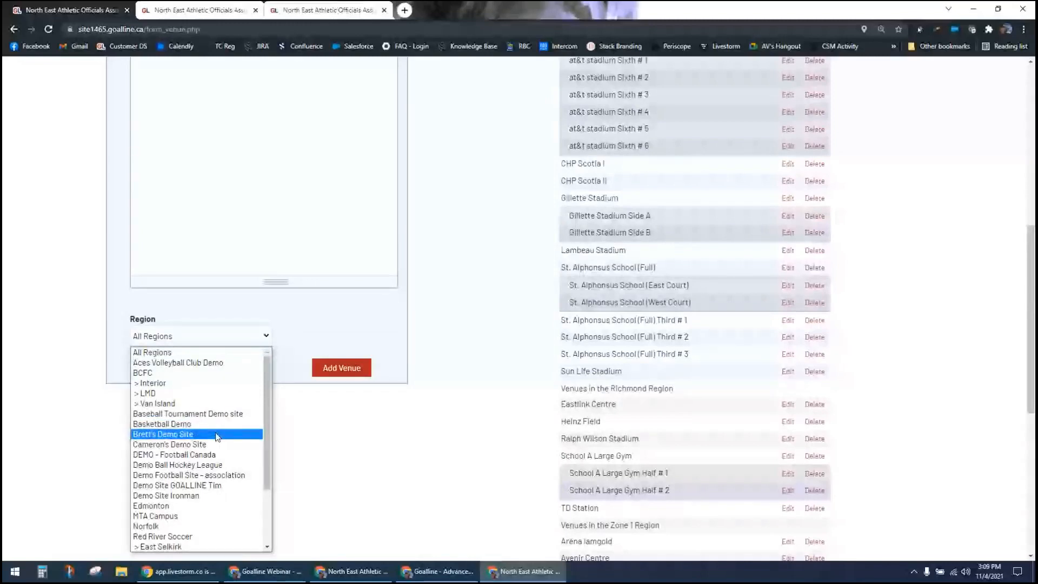
pyautogui.click(323, 434)
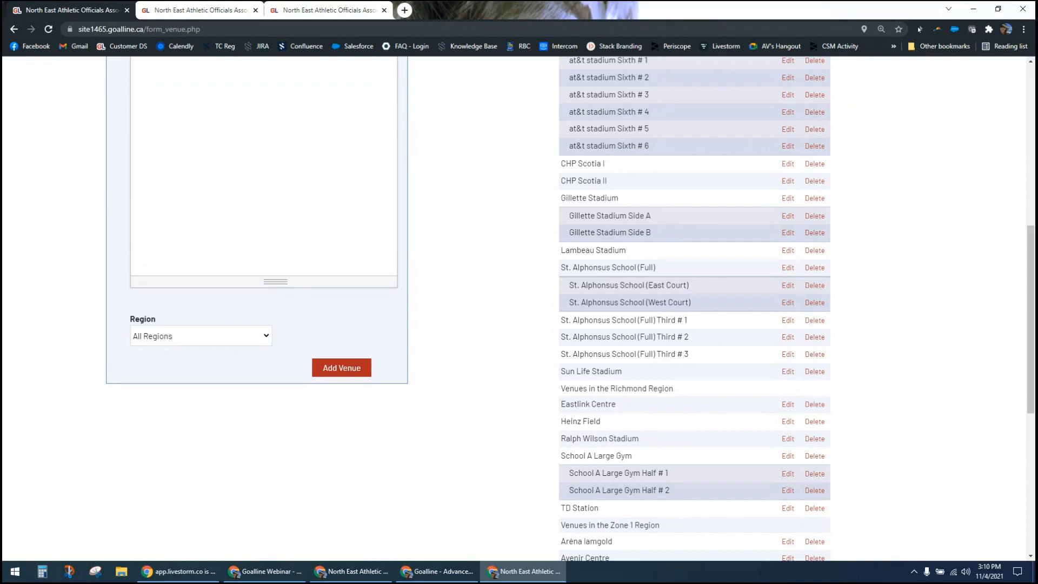
pyautogui.scroll(6, 508, 345)
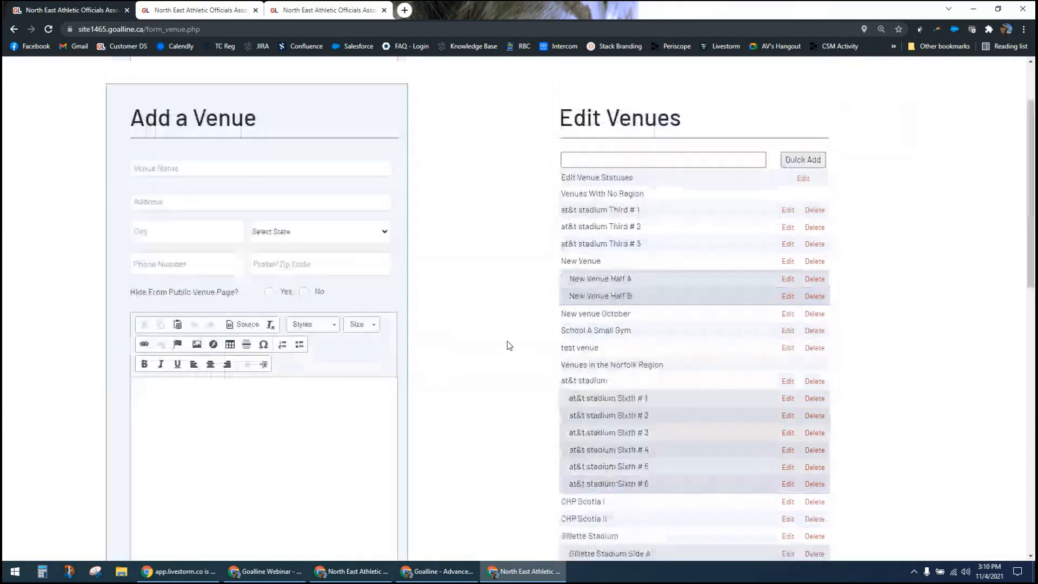
pyautogui.scroll(1, 508, 345)
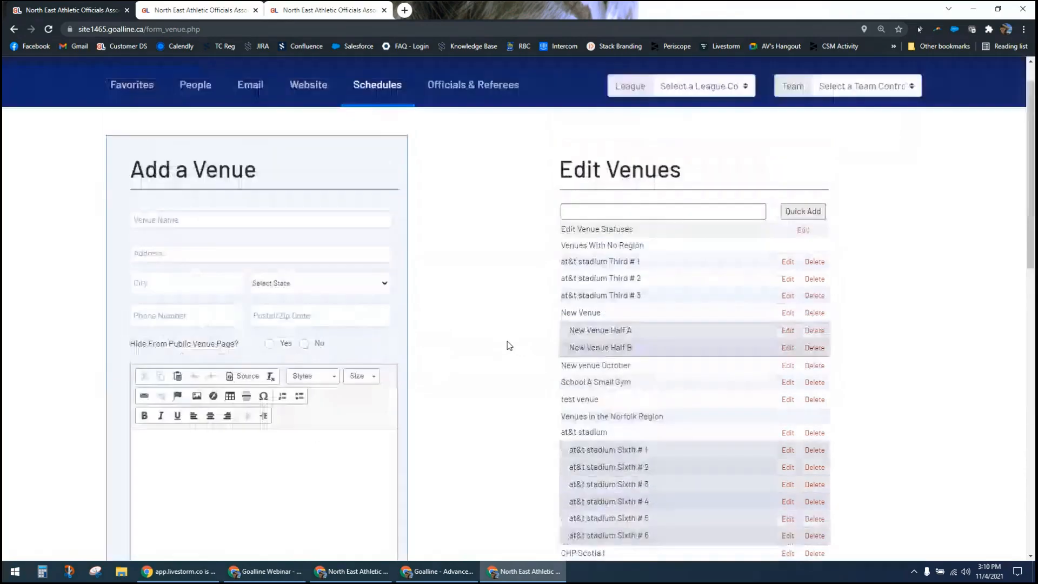
pyautogui.scroll(1, 508, 345)
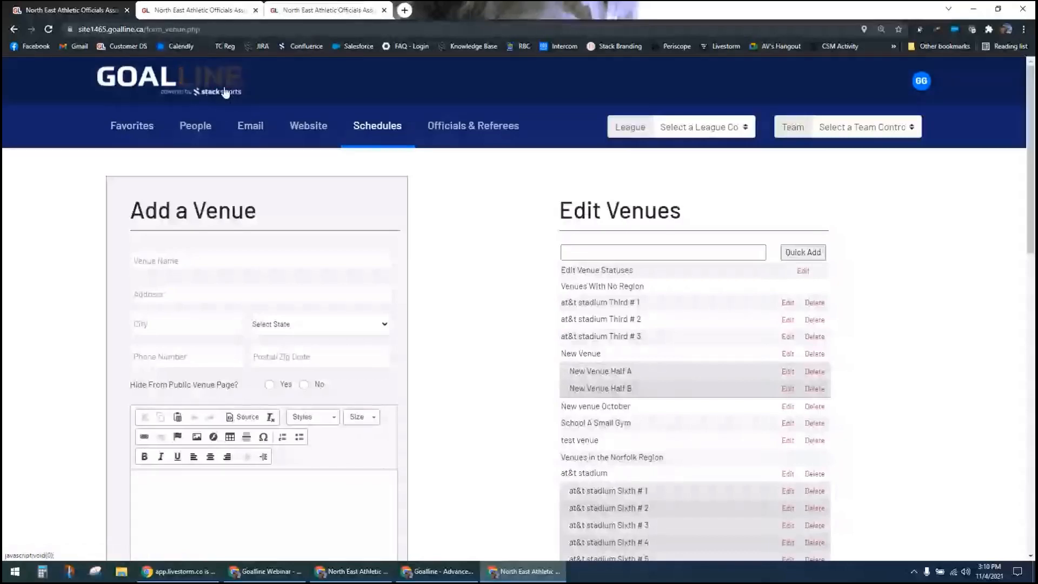
# Step: Return to the main control panel and open Add-Edit-Delete Games under Schedules
pyautogui.click(225, 92)
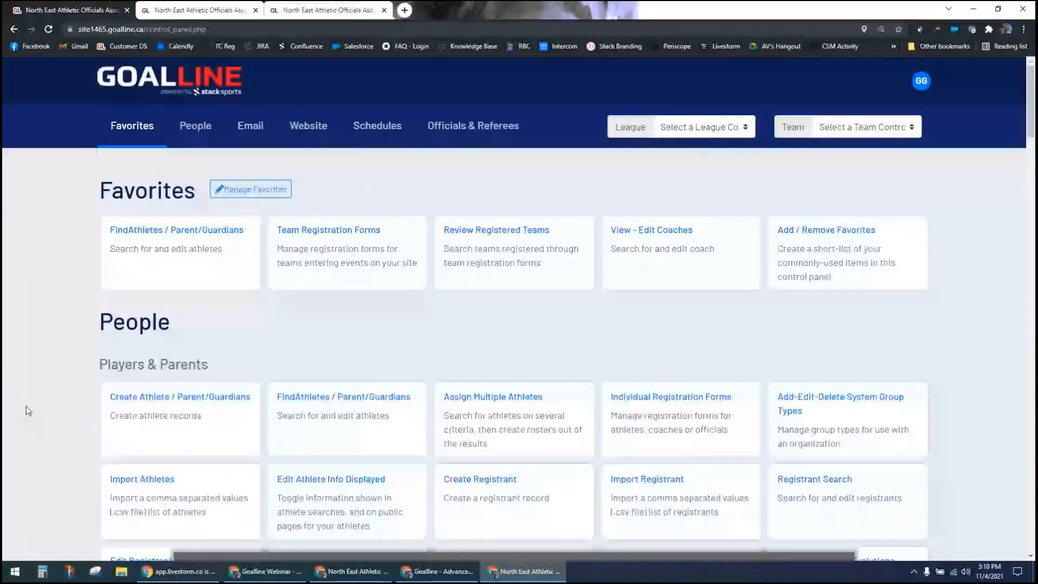
pyautogui.scroll(-4, 26, 407)
pyautogui.scroll(-3, 29, 411)
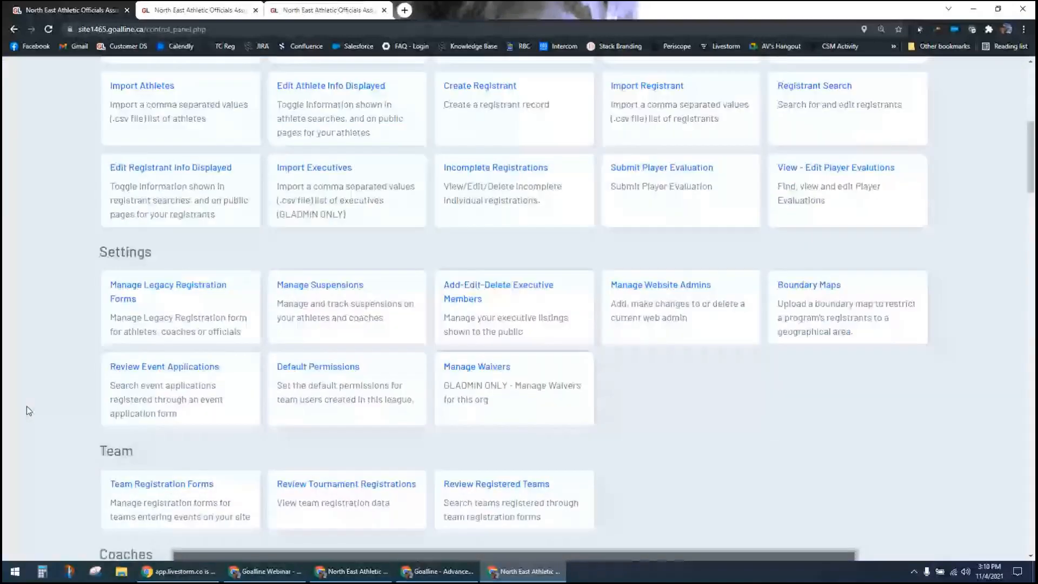
pyautogui.scroll(-20, 46, 401)
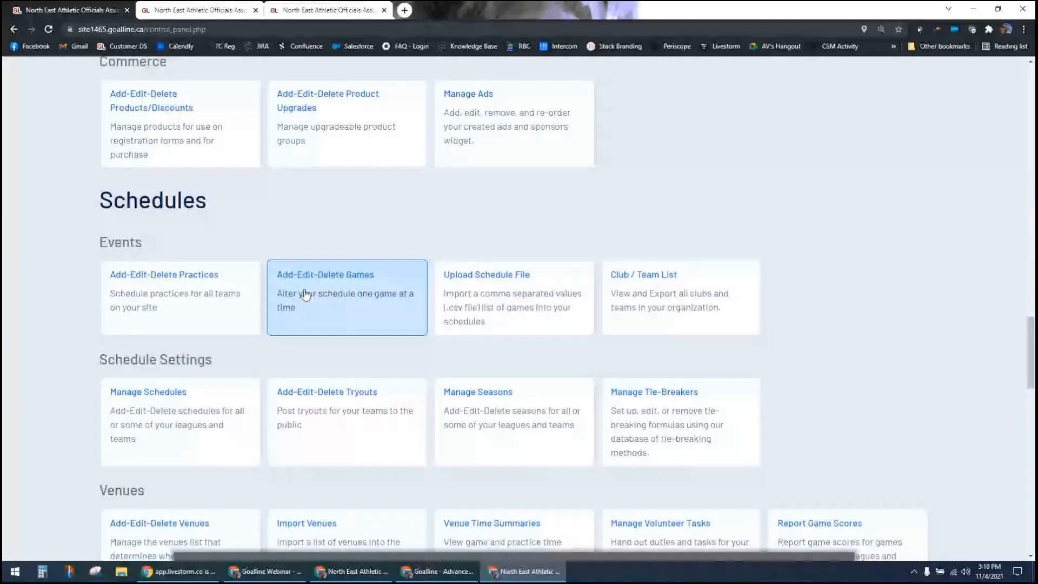
pyautogui.click(336, 288)
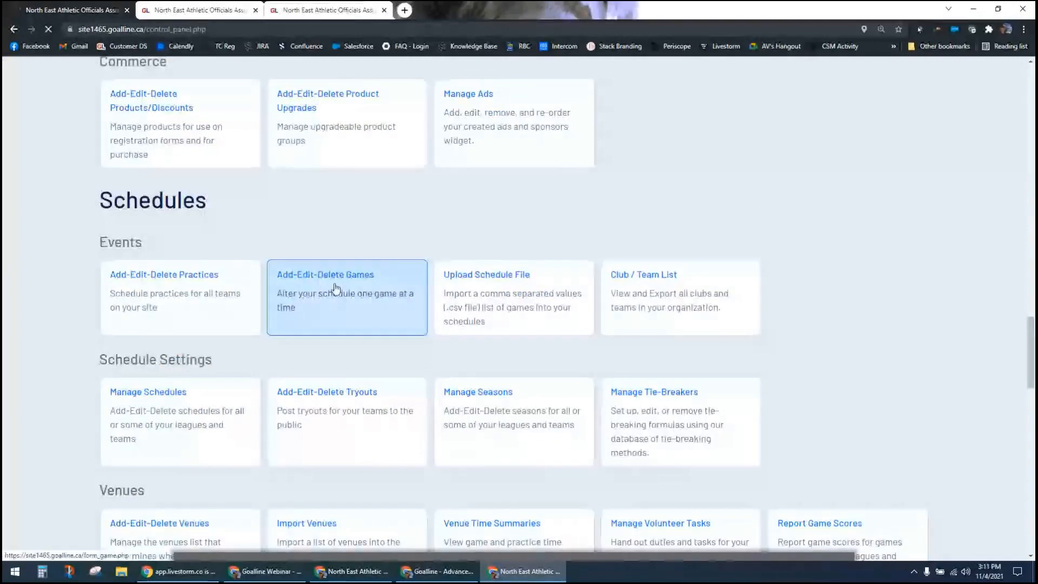
# Step: Choose the Senior Lacrosse league with its 2021-22 - Regular Season schedule for the new game
pyautogui.click(440, 319)
pyautogui.scroll(-1, 451, 299)
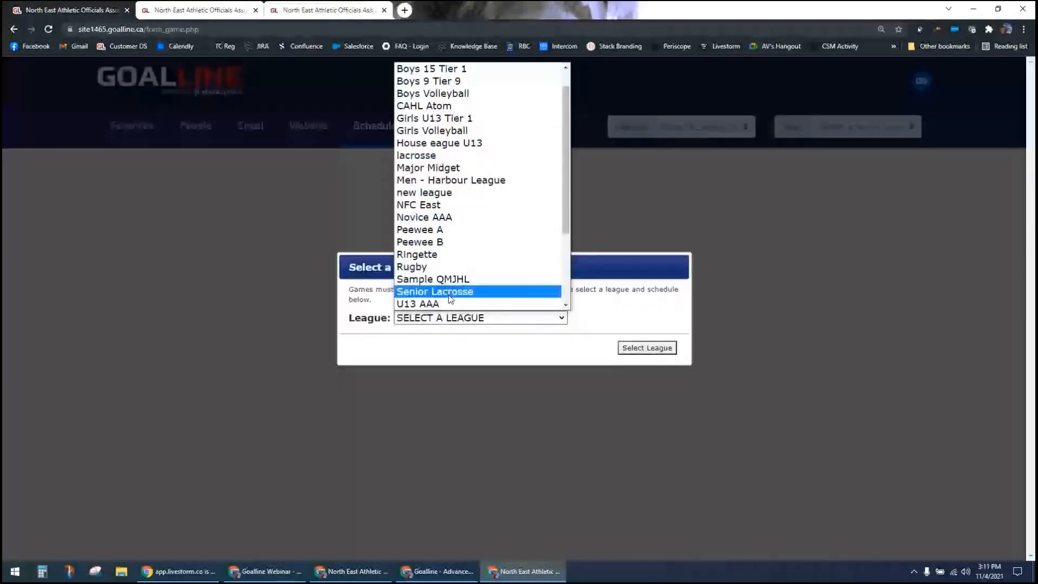
pyautogui.click(449, 297)
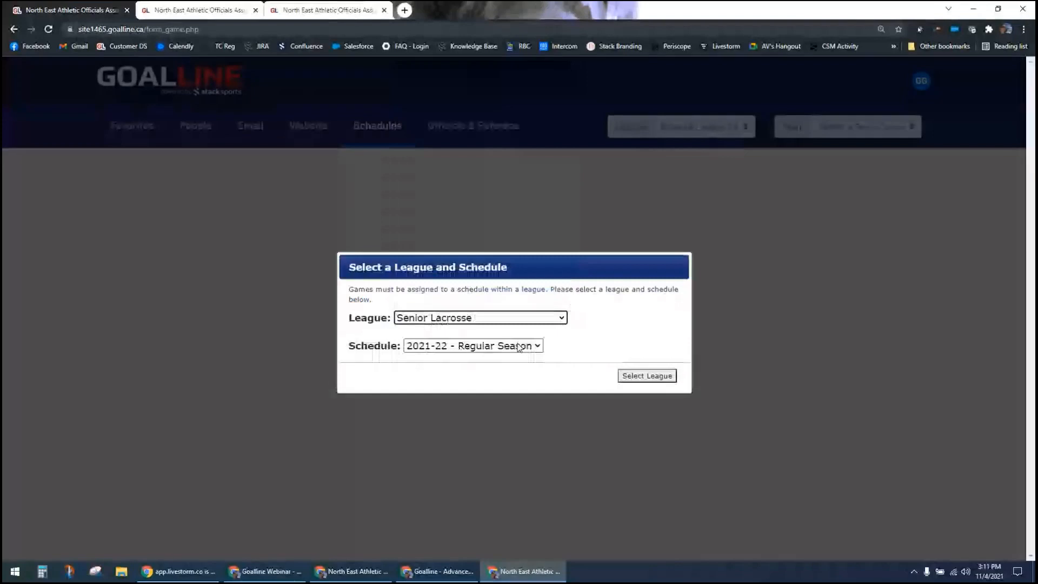
pyautogui.click(643, 379)
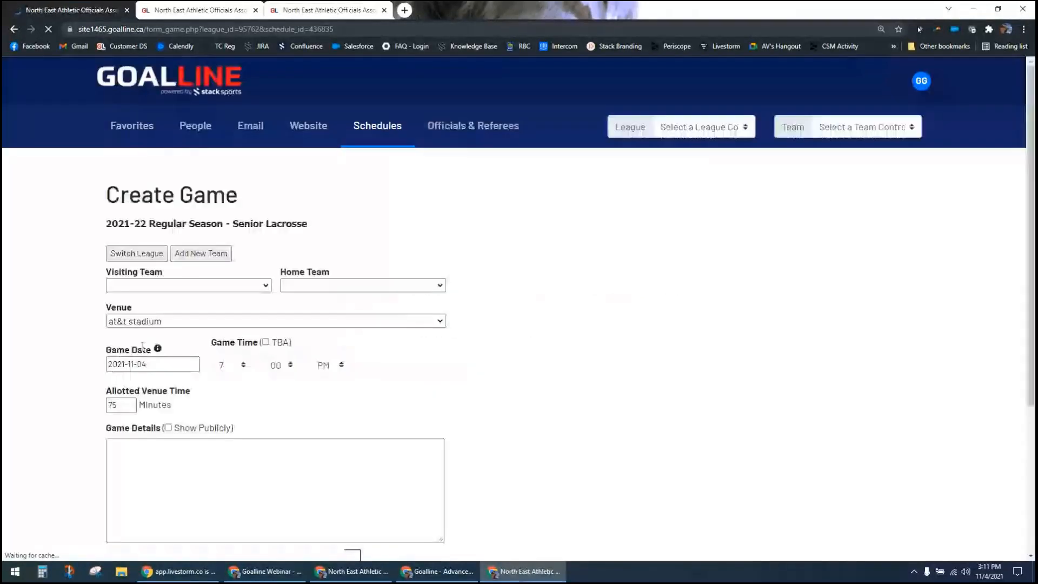
# Step: Create a game with Atlas as the visiting team and Cannons as the home team, keeping at&t stadium as the venue
pyautogui.click(170, 285)
pyautogui.click(151, 324)
pyautogui.click(308, 285)
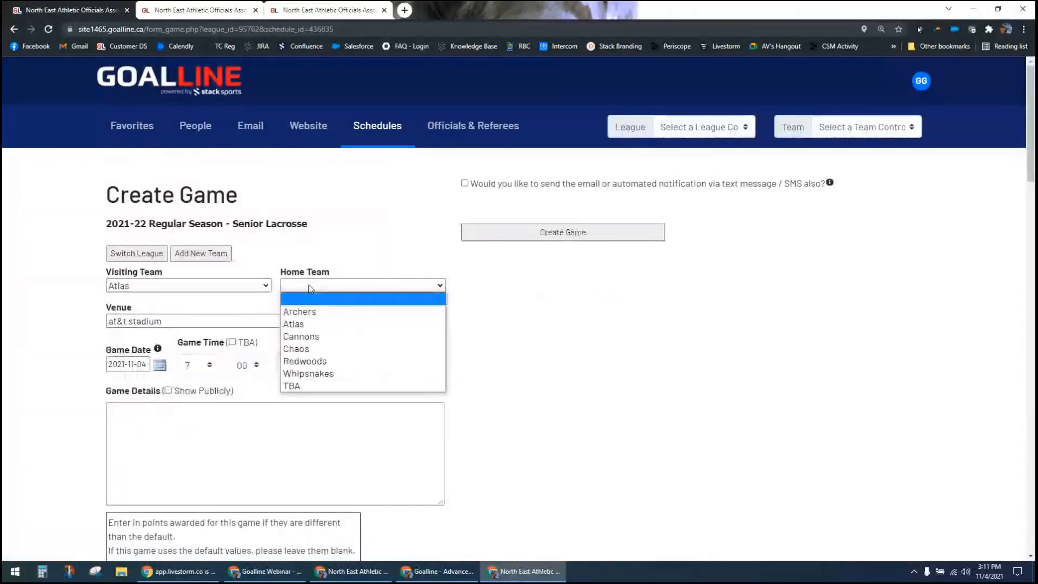
pyautogui.click(323, 338)
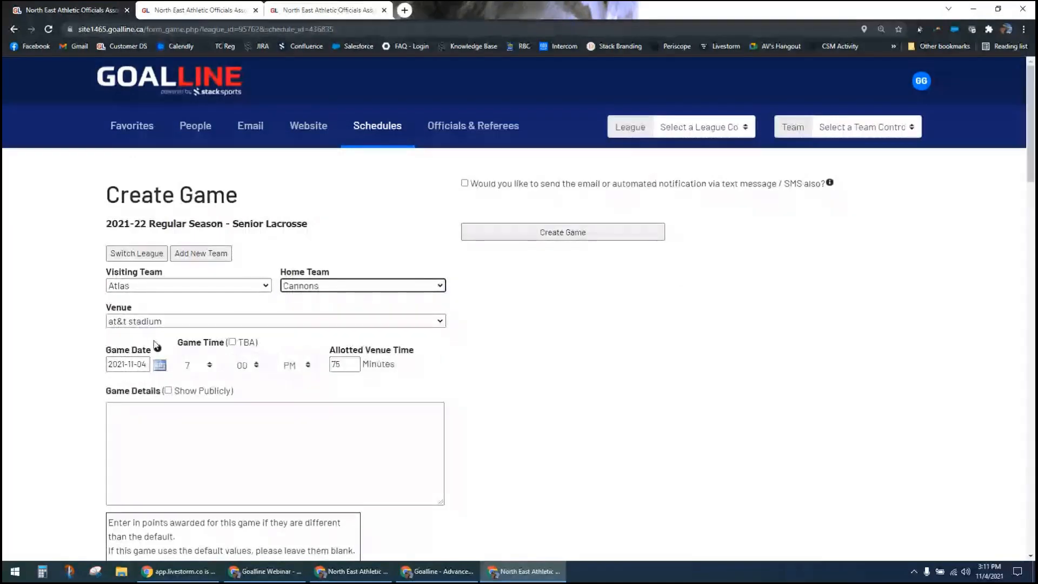
pyautogui.click(162, 321)
pyautogui.click(162, 322)
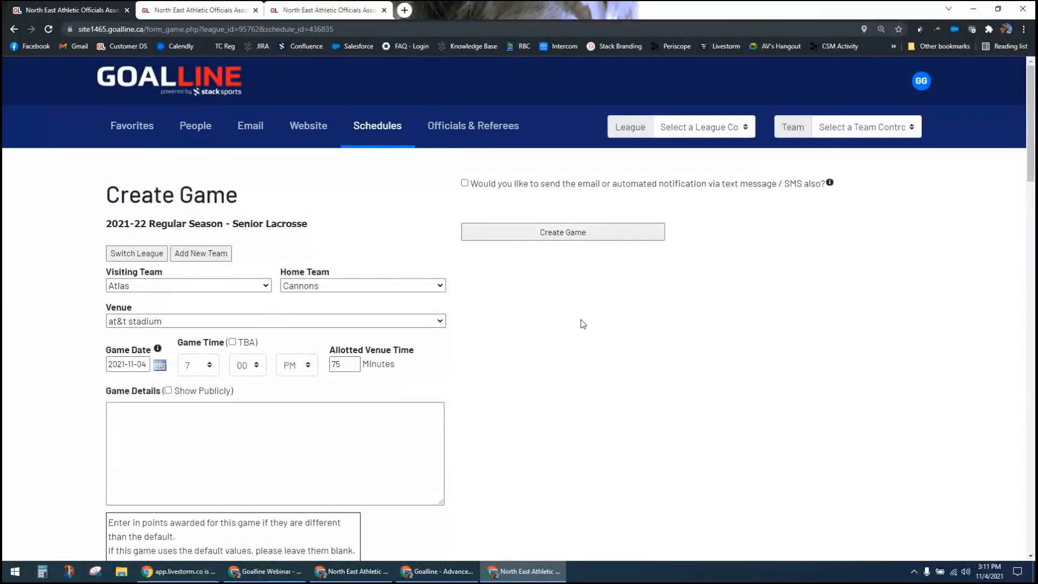
pyautogui.click(574, 238)
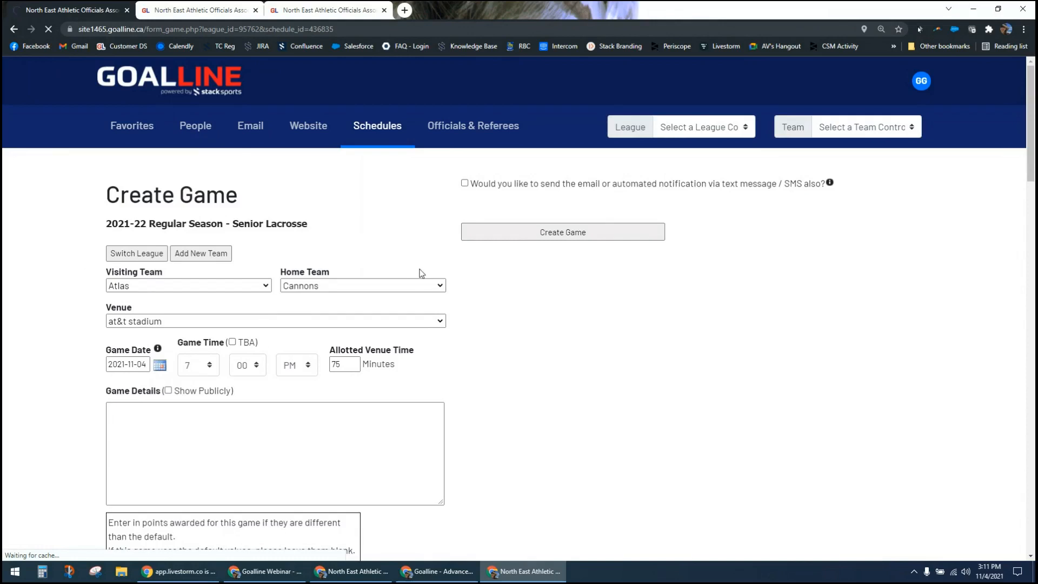
pyautogui.scroll(-4, 477, 332)
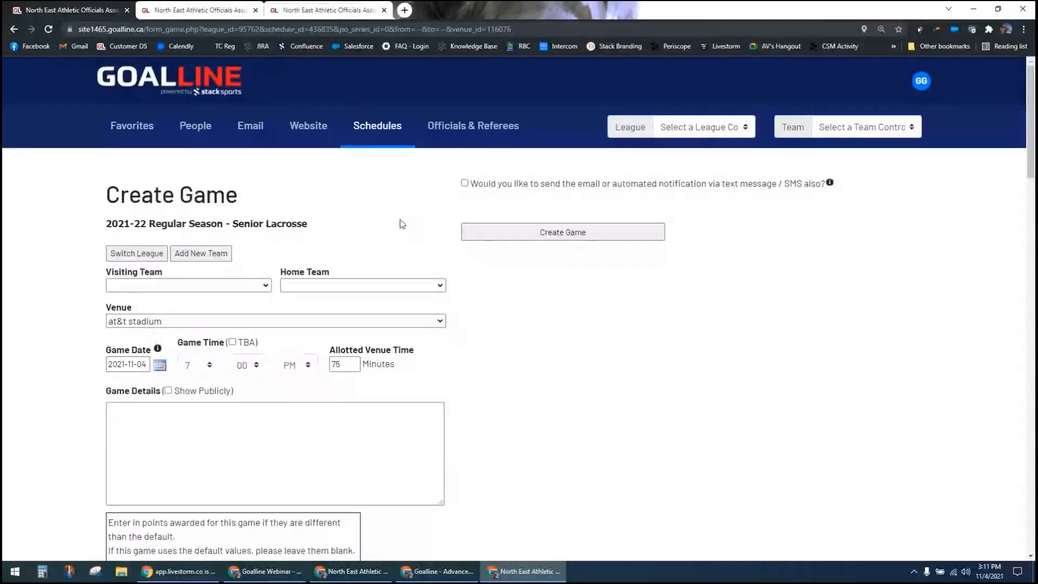
# Step: Open Upload Schedule File under Schedules and review the file requirements, upload area and spreadsheet templates
pyautogui.click(377, 135)
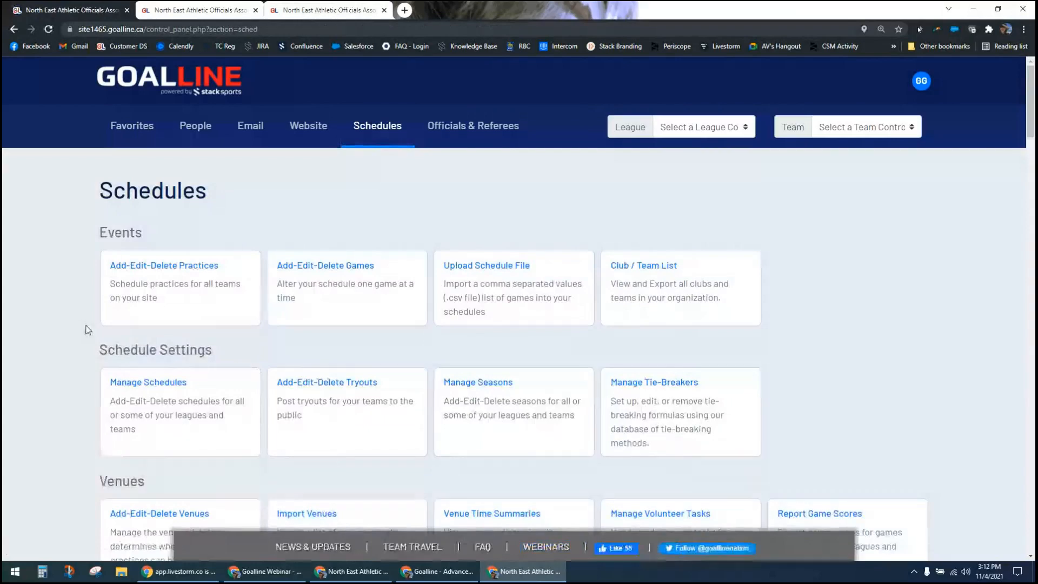
pyautogui.click(504, 293)
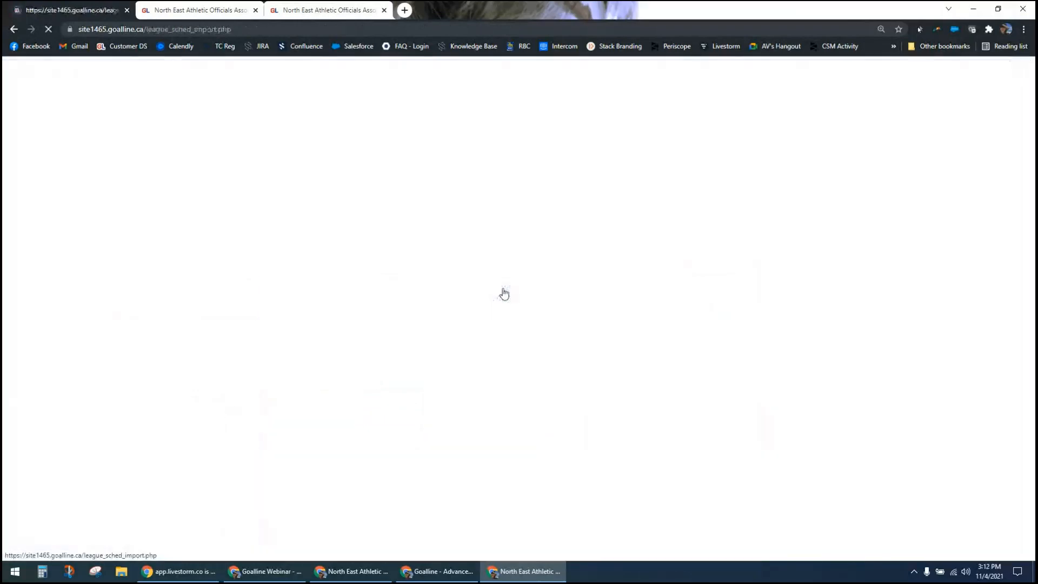
pyautogui.scroll(-3, 444, 343)
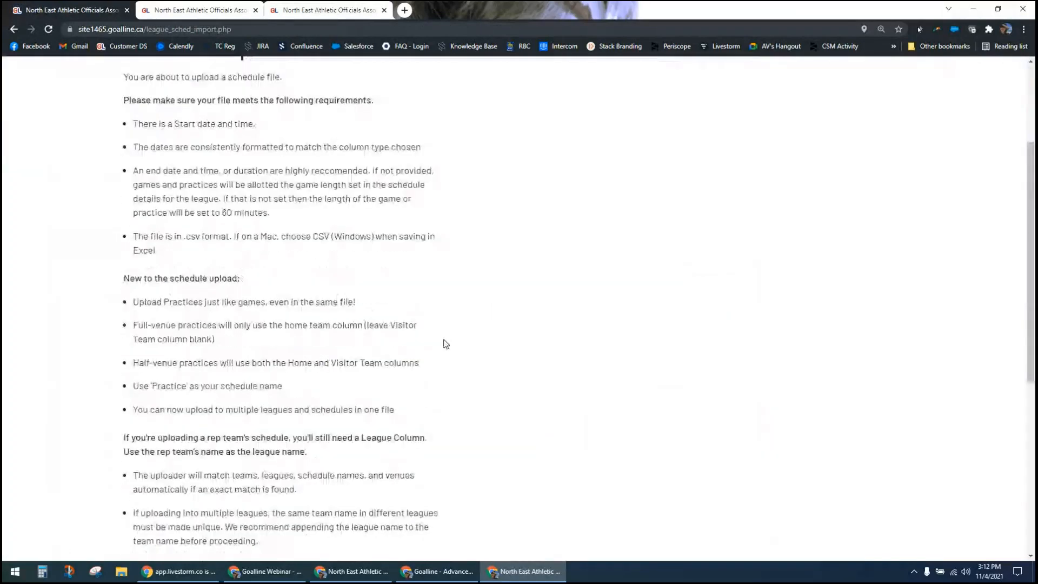
pyautogui.scroll(-6, 445, 344)
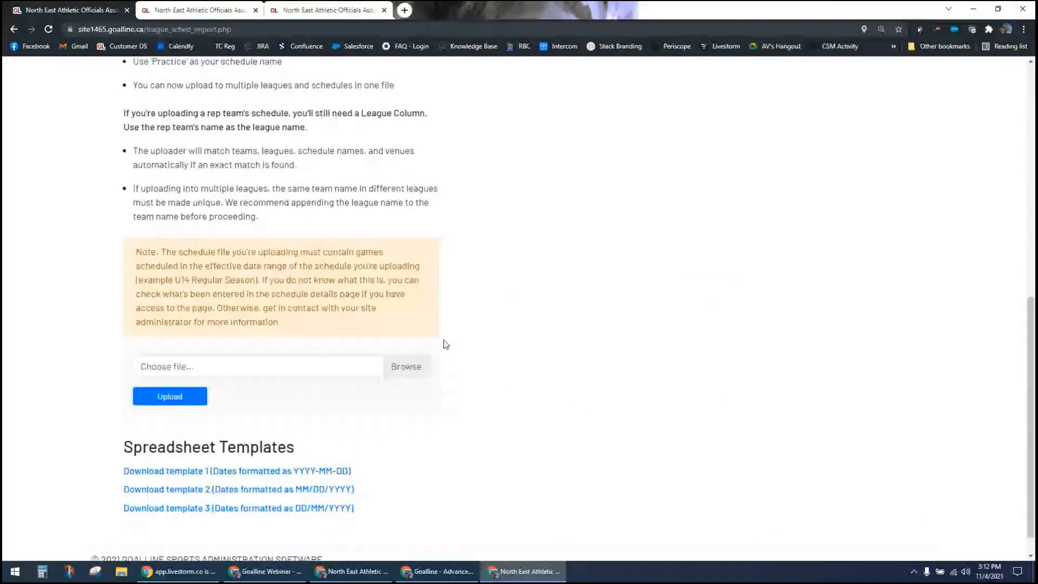
pyautogui.scroll(-1, 445, 344)
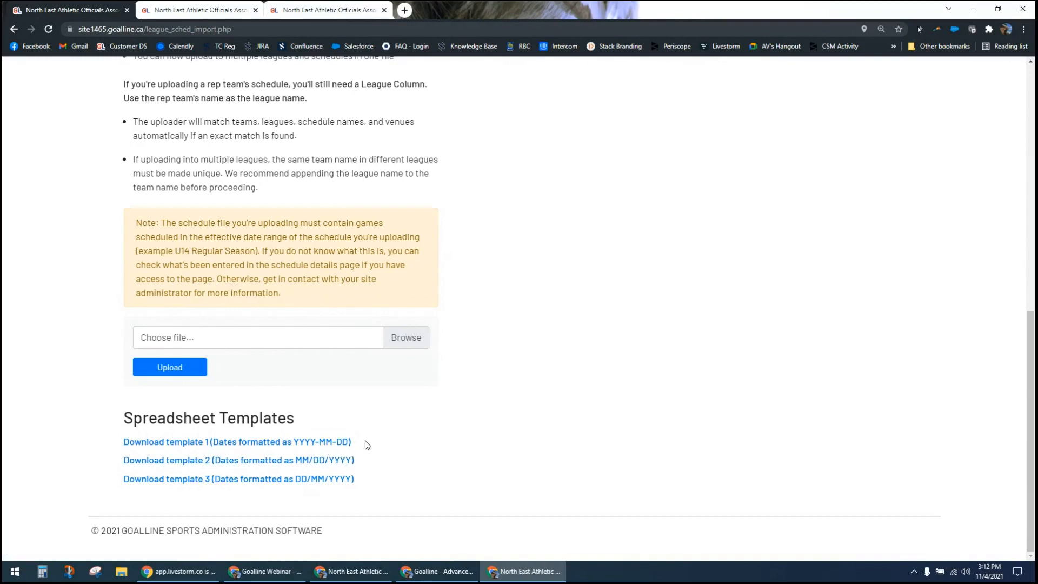
pyautogui.scroll(4, 367, 445)
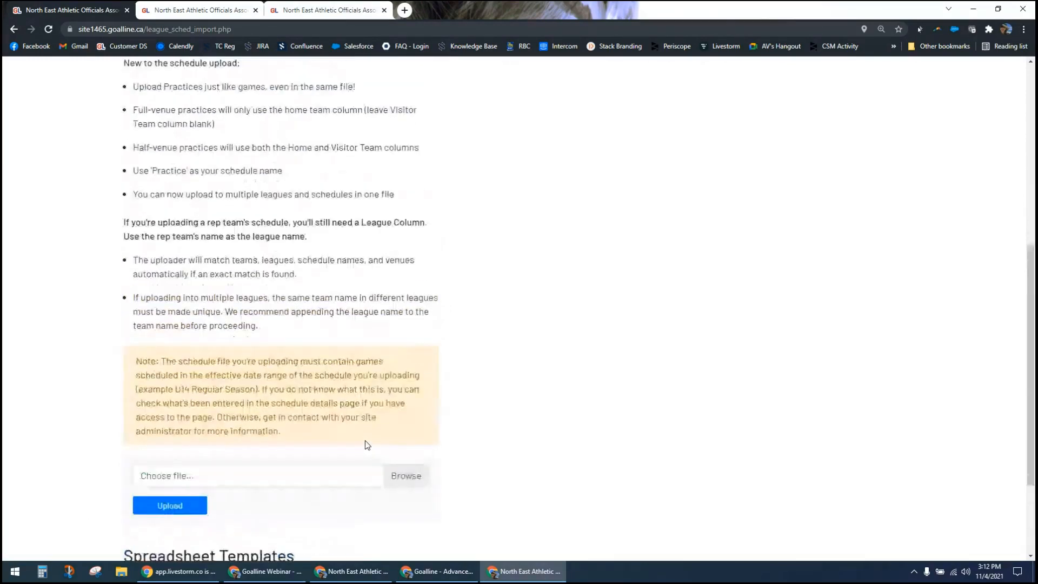
pyautogui.scroll(5, 366, 441)
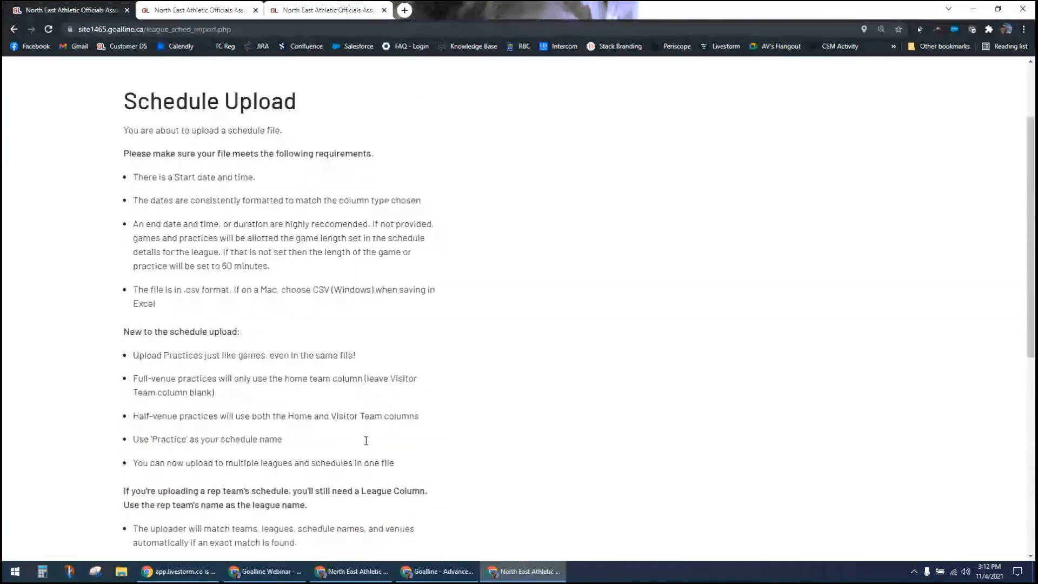
pyautogui.scroll(2, 367, 445)
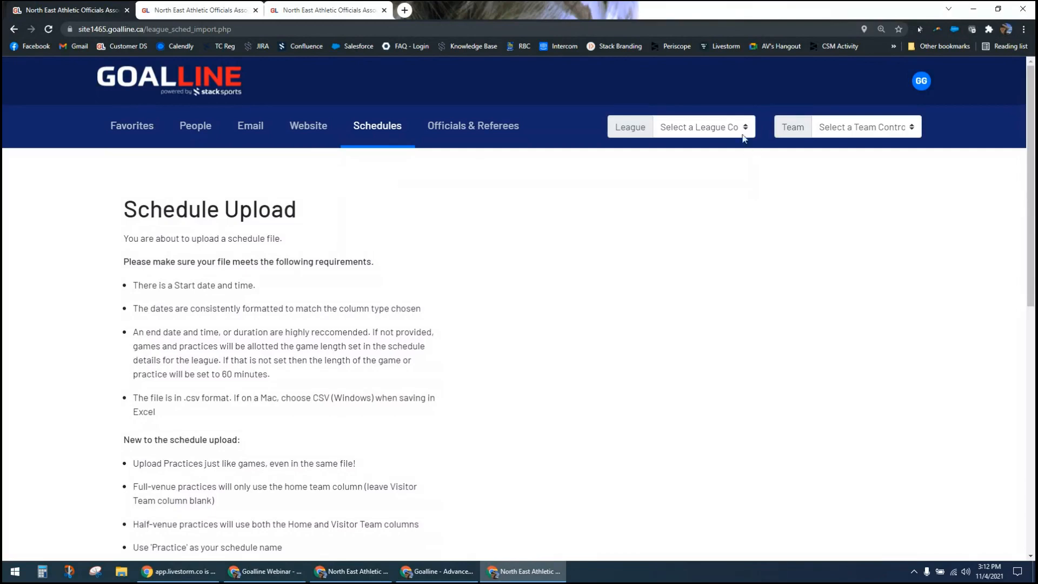
# Step: Look through the available league control panels without choosing one, then return to the Schedules section
pyautogui.click(722, 130)
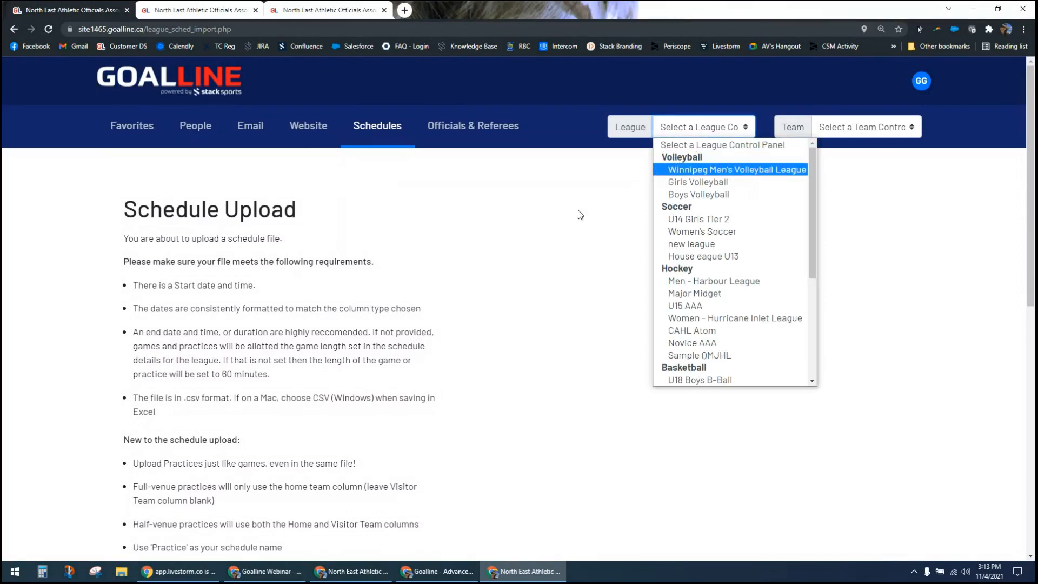
pyautogui.click(382, 128)
pyautogui.click(378, 132)
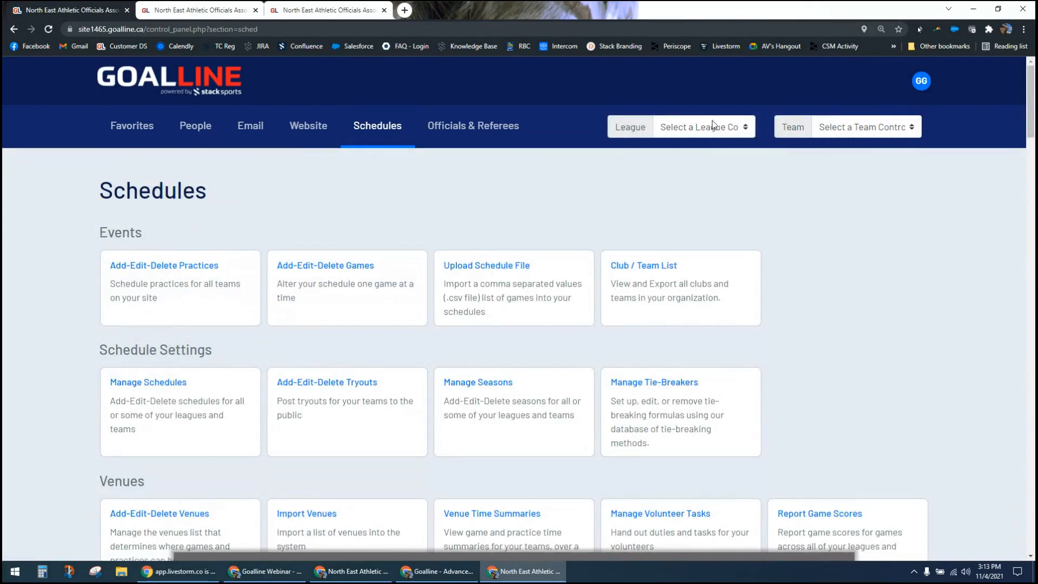
# Step: Switch to the Women - Hurricane Inlet League control panel and open Generate Schedule for its 2021-22 regular season
pyautogui.click(690, 129)
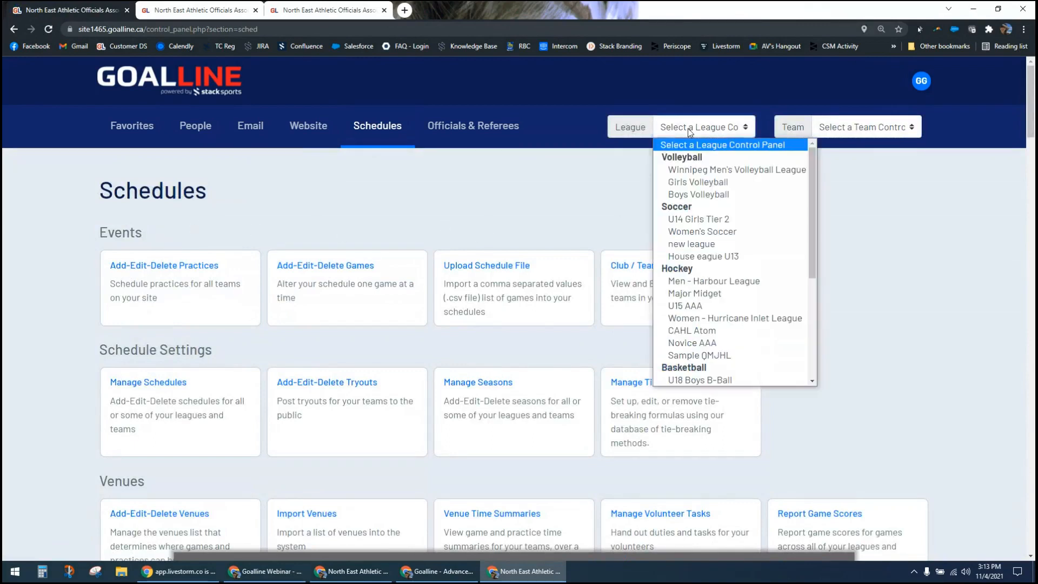
pyautogui.click(709, 319)
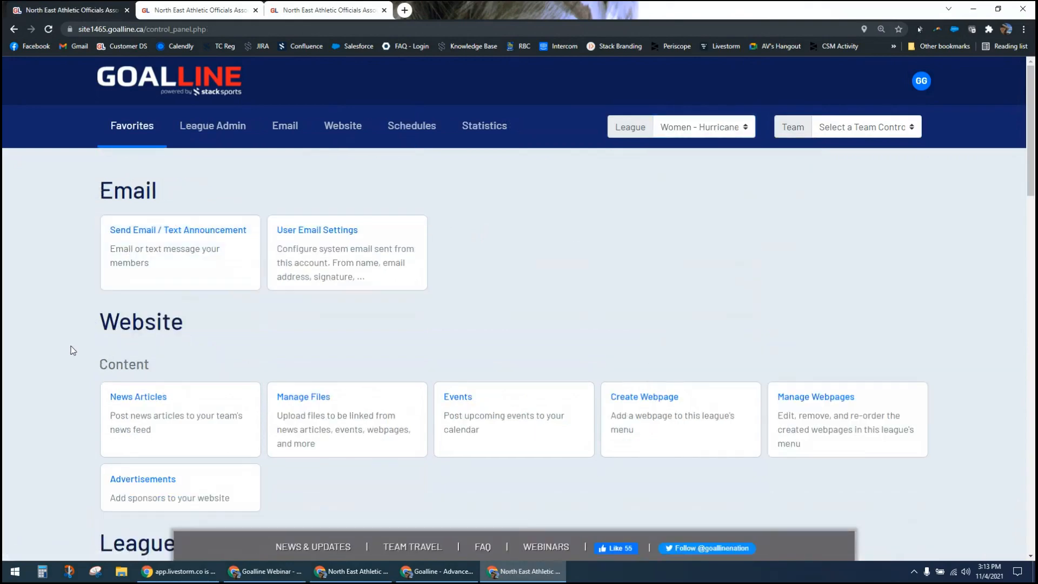
pyautogui.scroll(-3, 73, 350)
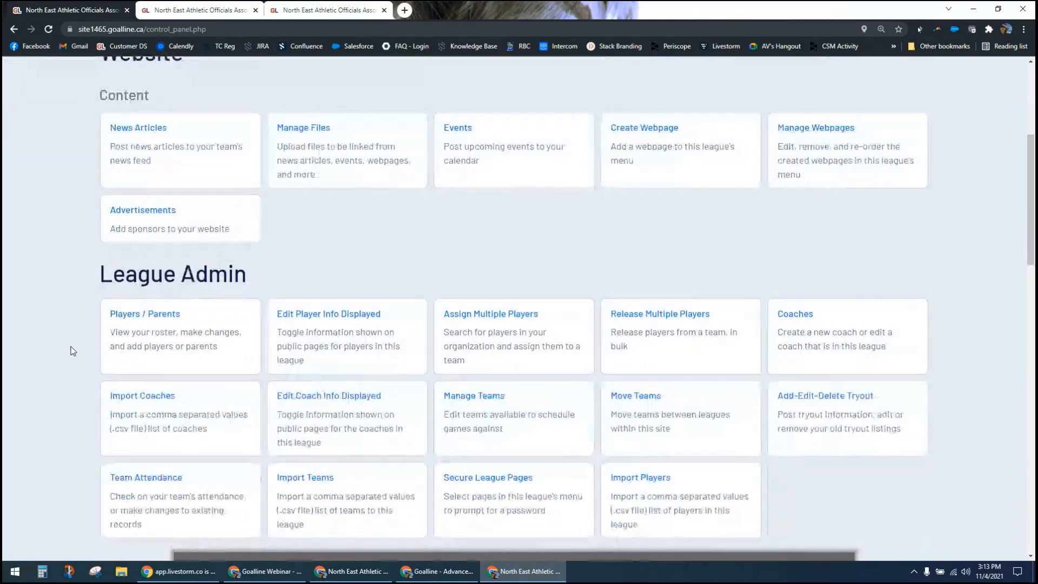
pyautogui.scroll(-5, 73, 351)
pyautogui.scroll(-3, 73, 351)
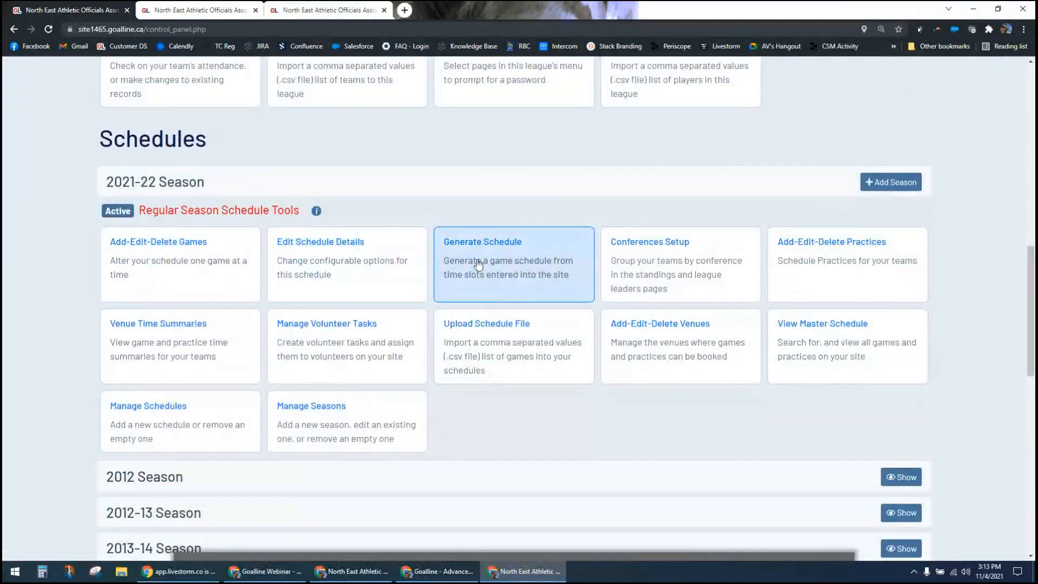
pyautogui.click(497, 251)
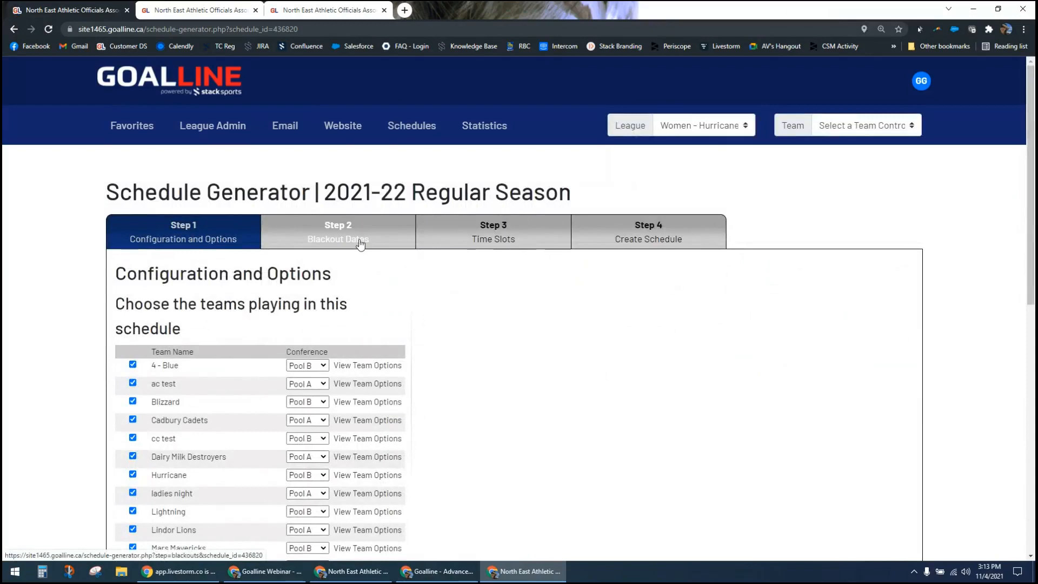
# Step: Examine the Time Slots and Create Schedule steps of the schedule generator, including the game and practice options
pyautogui.click(474, 241)
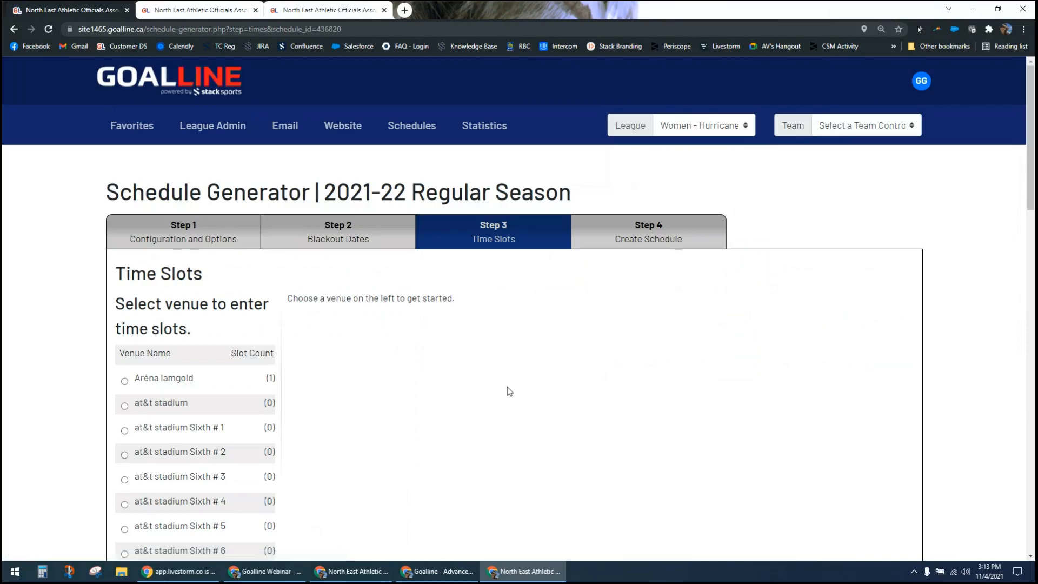
pyautogui.scroll(-2, 508, 387)
pyautogui.scroll(2, 507, 388)
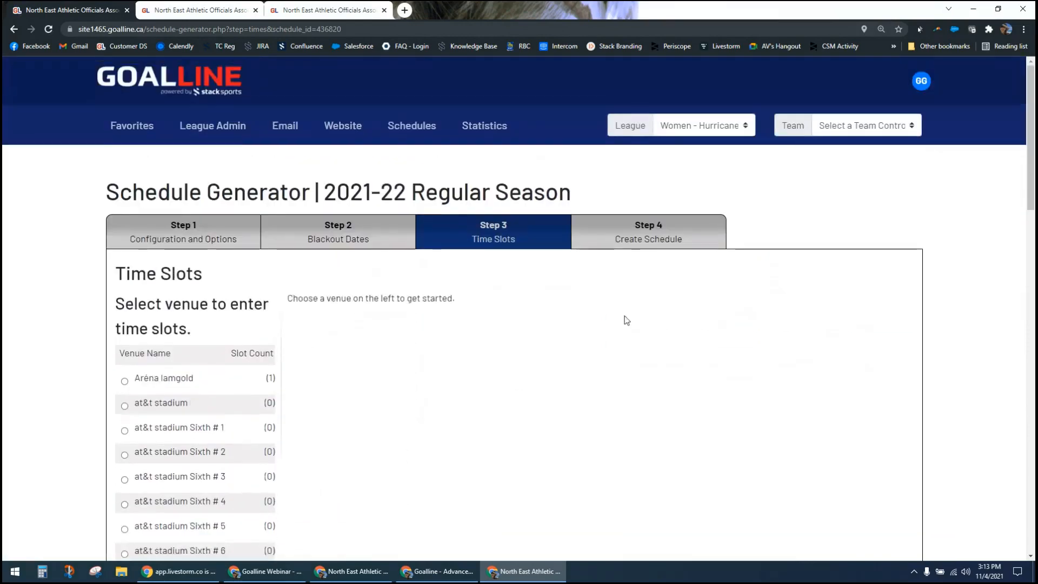
pyautogui.click(644, 242)
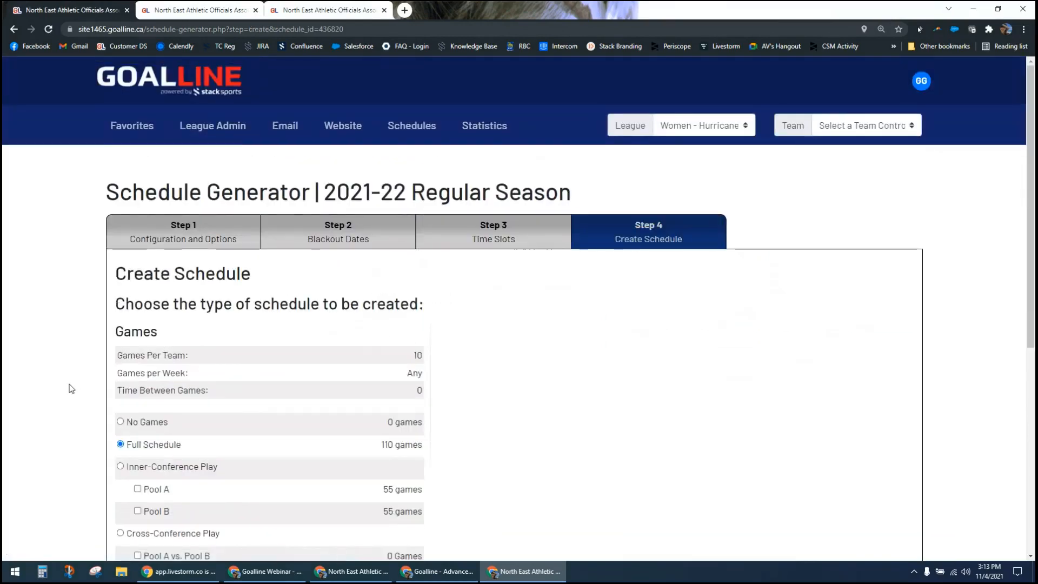
pyautogui.scroll(-2, 66, 394)
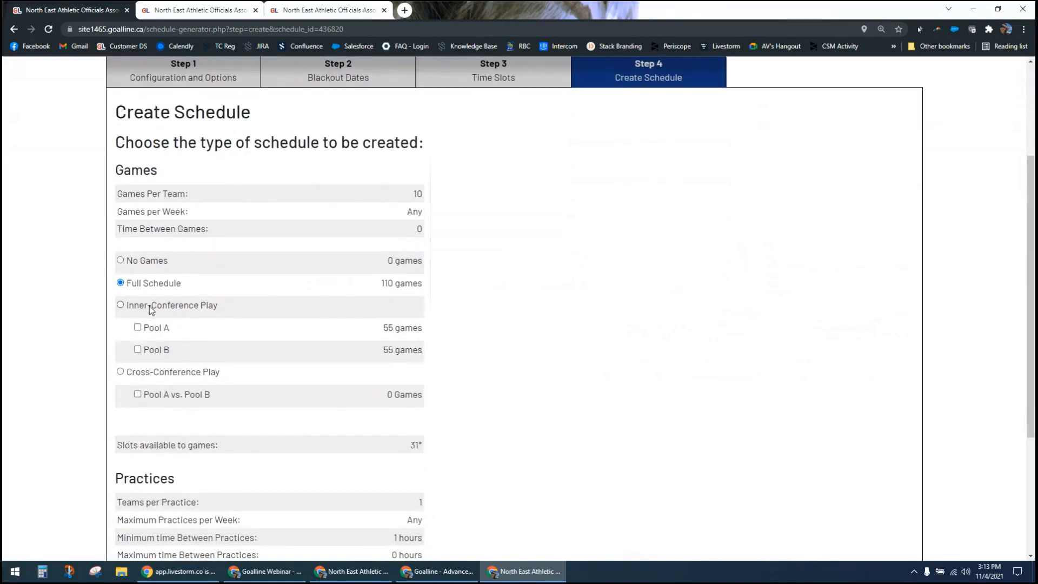
pyautogui.scroll(-3, 149, 308)
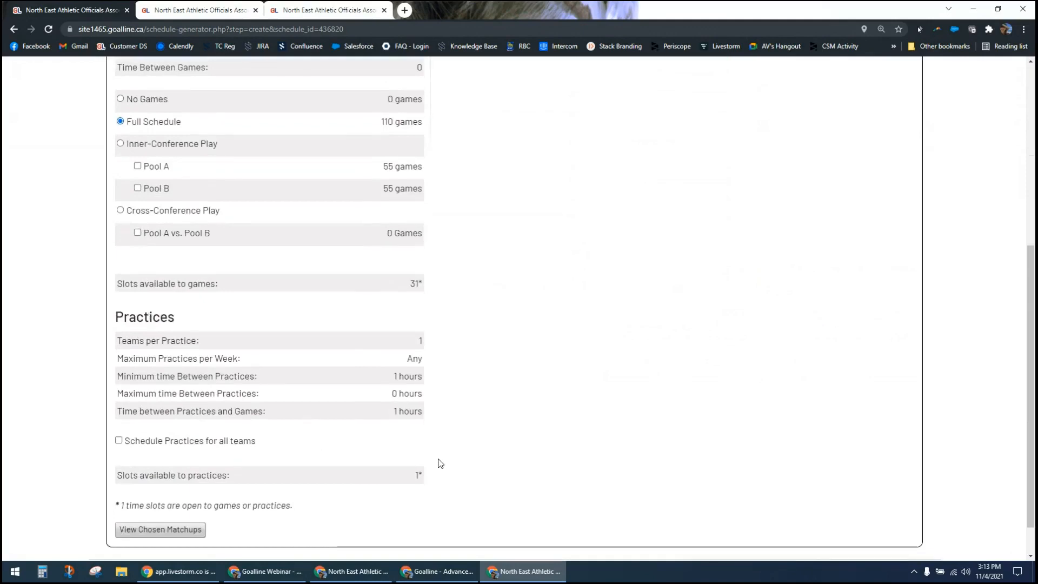
pyautogui.scroll(6, 440, 463)
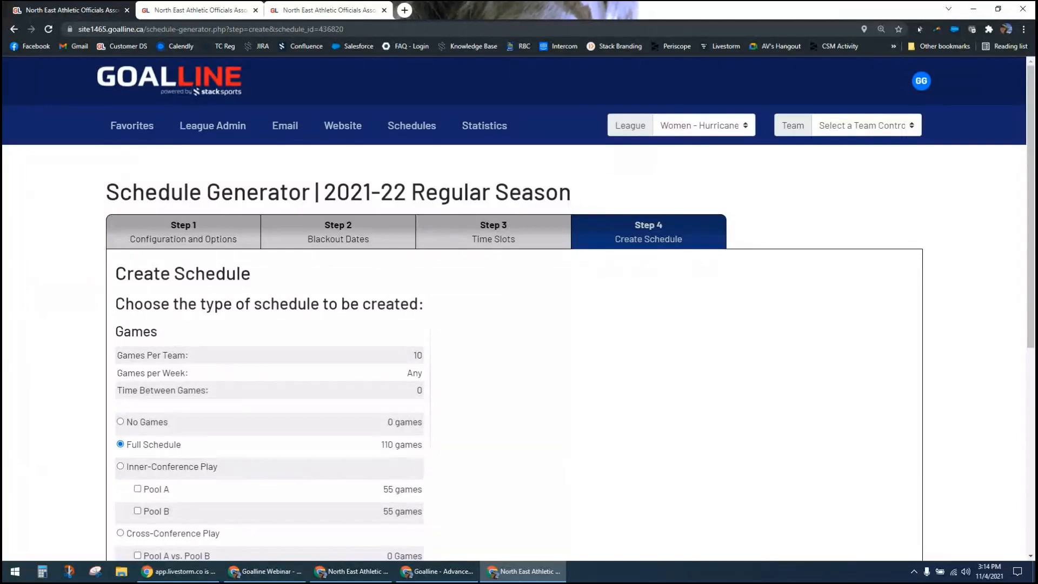
# Step: Return to the main control panel and open Set Official Titles under Officials & Referees
pyautogui.hotkey('alt', 'Tab')
pyautogui.click(208, 86)
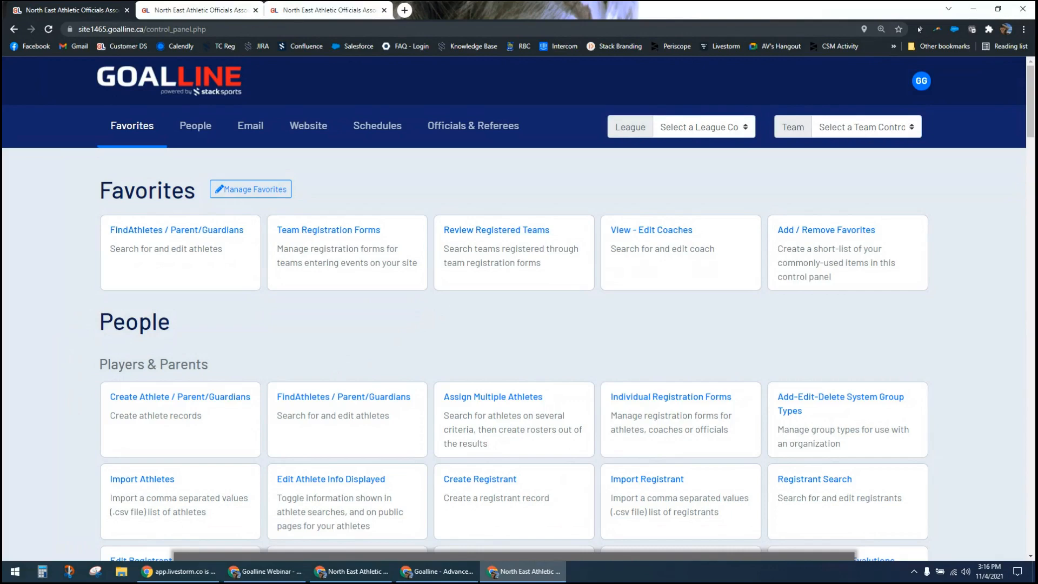
pyautogui.hotkey('alt', 'Tab')
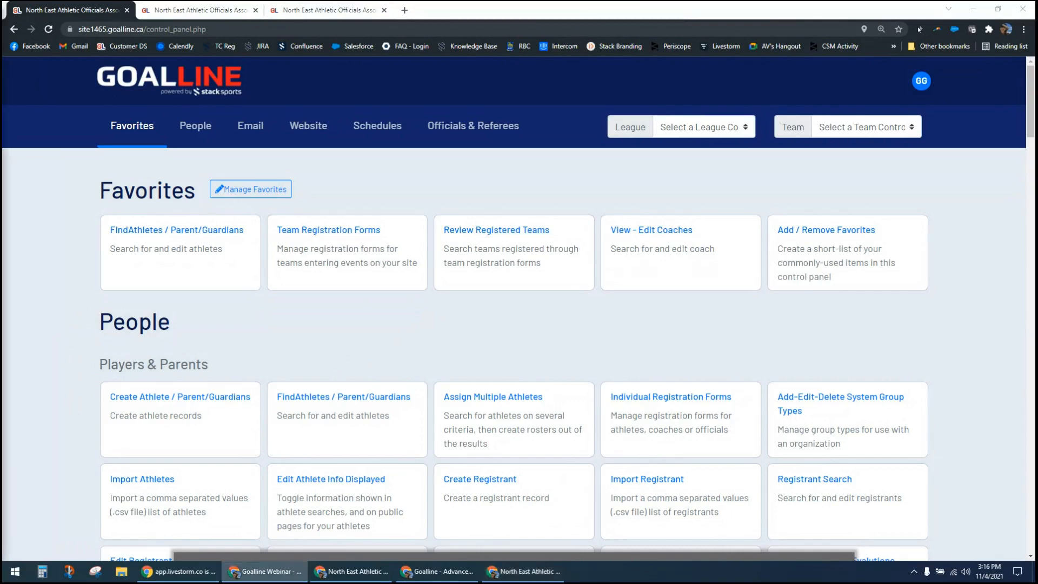
pyautogui.click(352, 232)
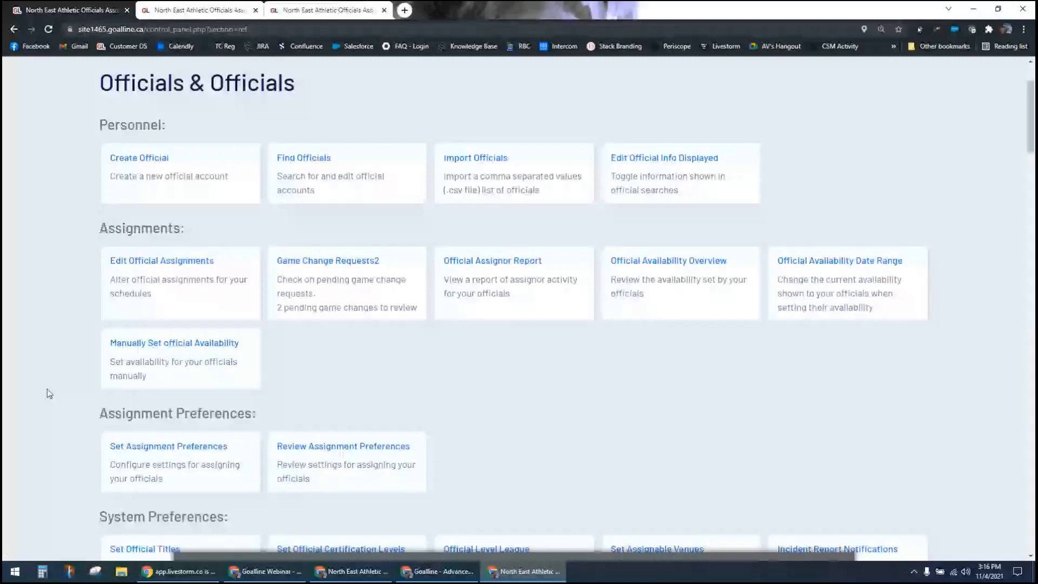
pyautogui.scroll(-4, 160, 348)
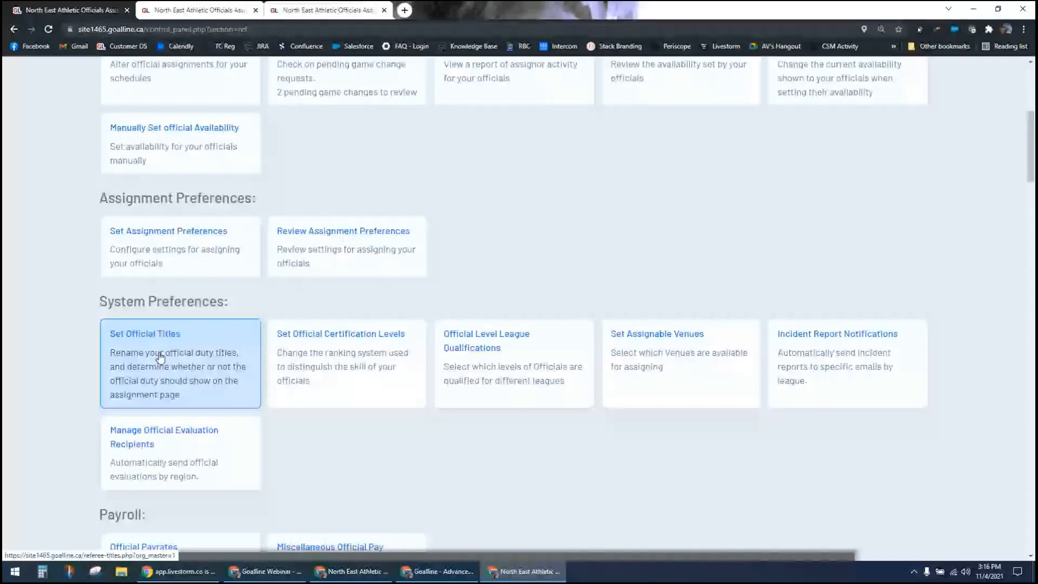
pyautogui.click(160, 357)
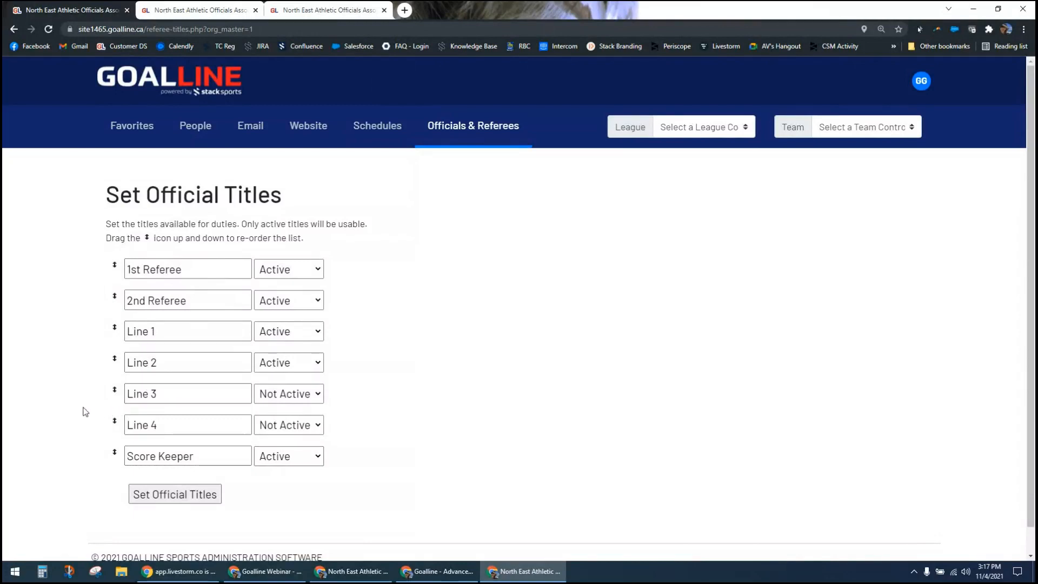
# Step: Examine the status choices for the Line 3 official title, leaving it Not Active
pyautogui.click(292, 394)
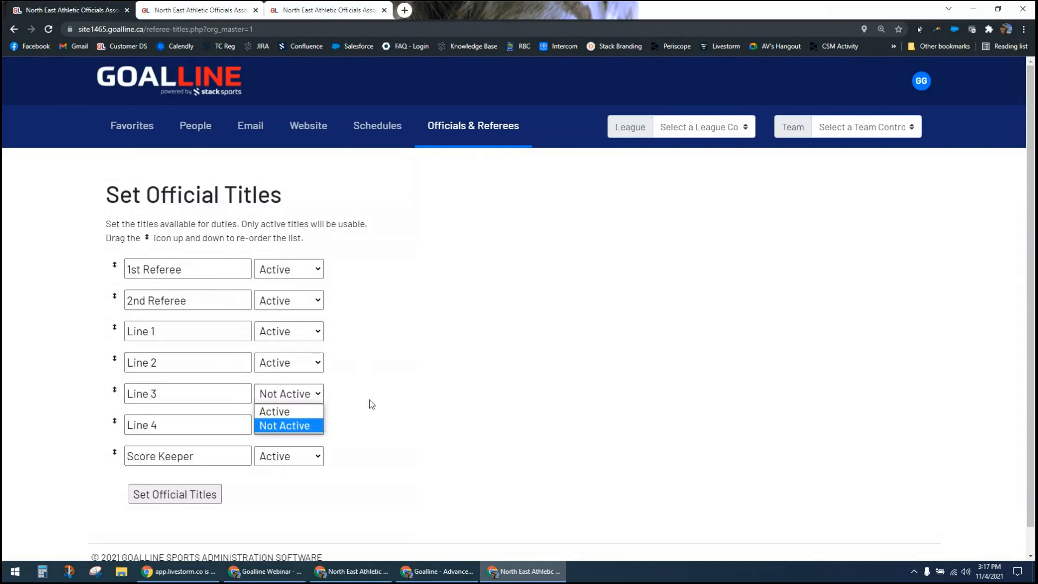
pyautogui.click(348, 422)
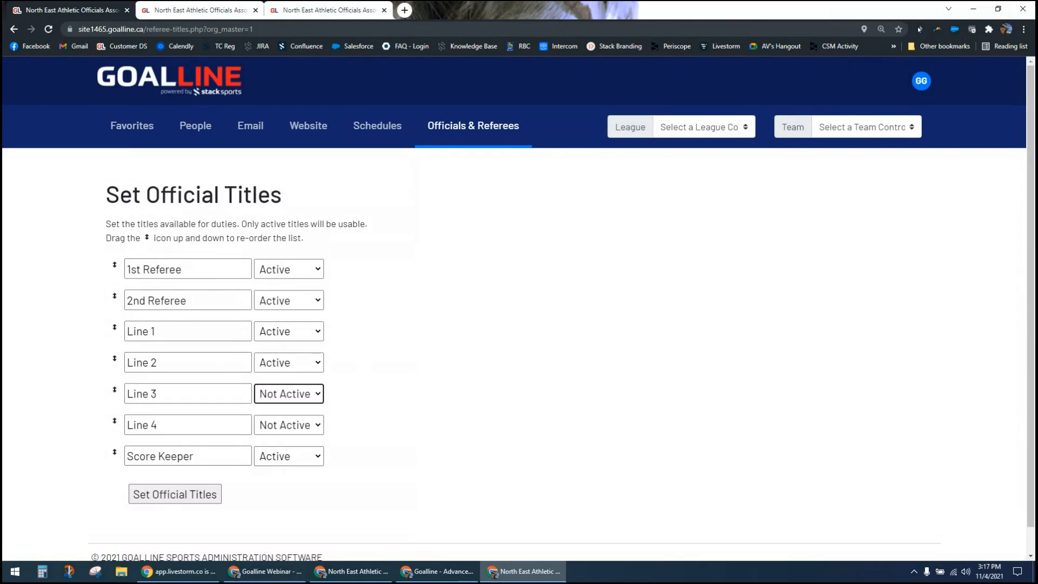
pyautogui.hotkey('alt', 'Tab')
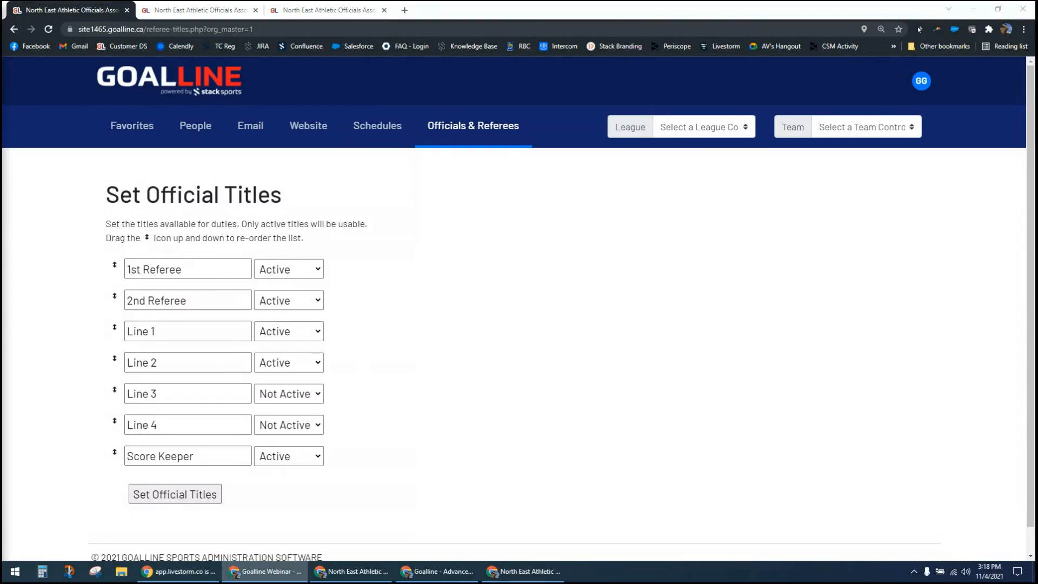
pyautogui.hotkey('alt', 'Tab')
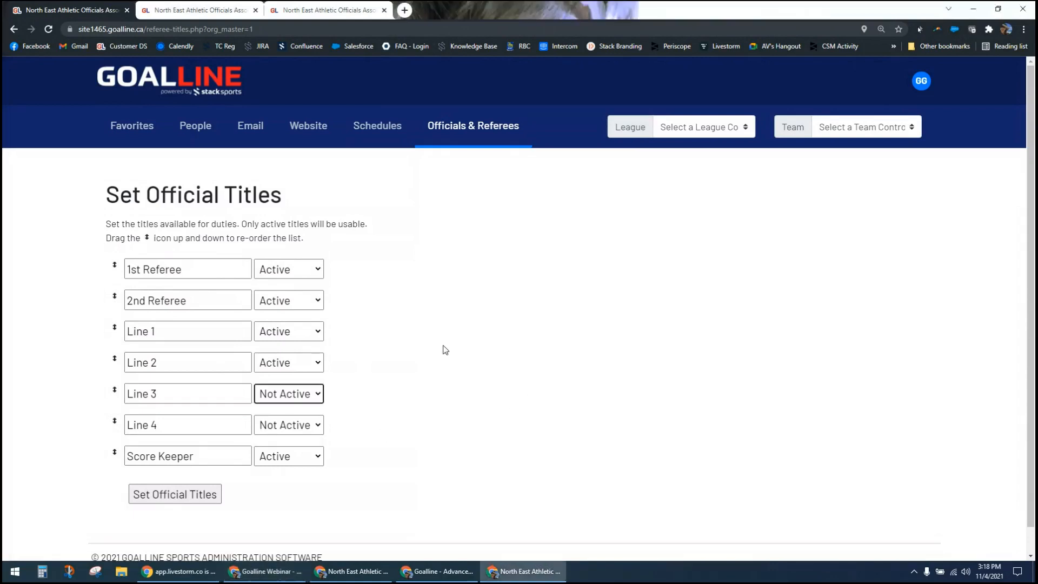
# Step: Go back to Officials & Referees, open Set Official Certification Levels and review the list of levels
pyautogui.click(448, 133)
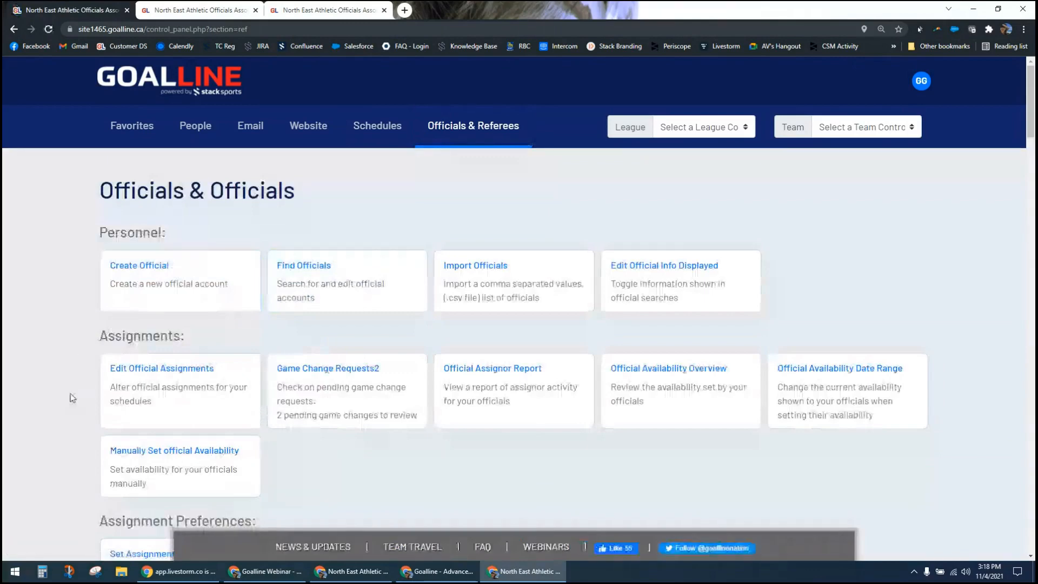
pyautogui.scroll(-2, 71, 400)
pyautogui.scroll(-2, 68, 403)
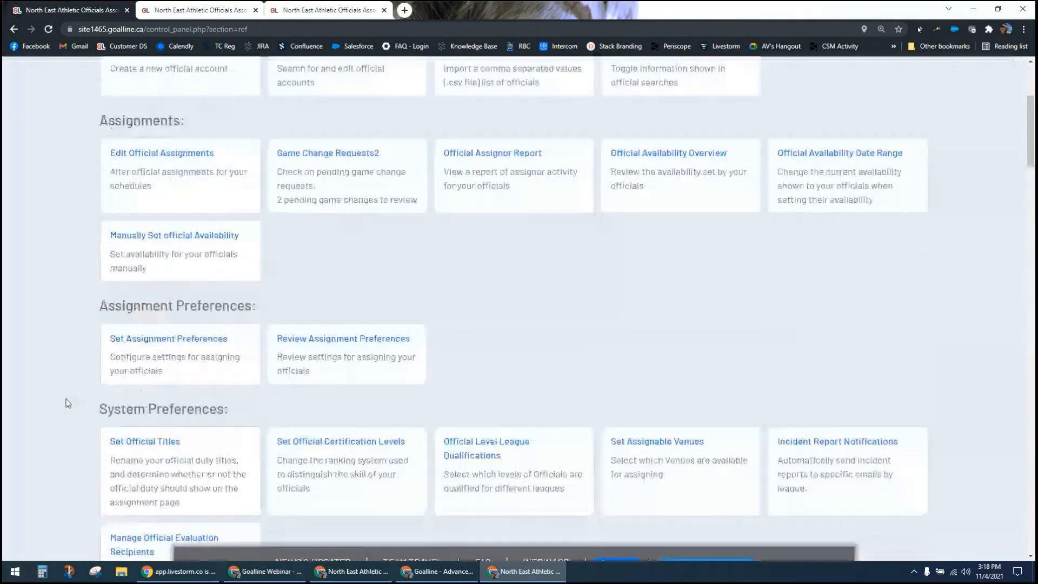
pyautogui.scroll(-2, 68, 403)
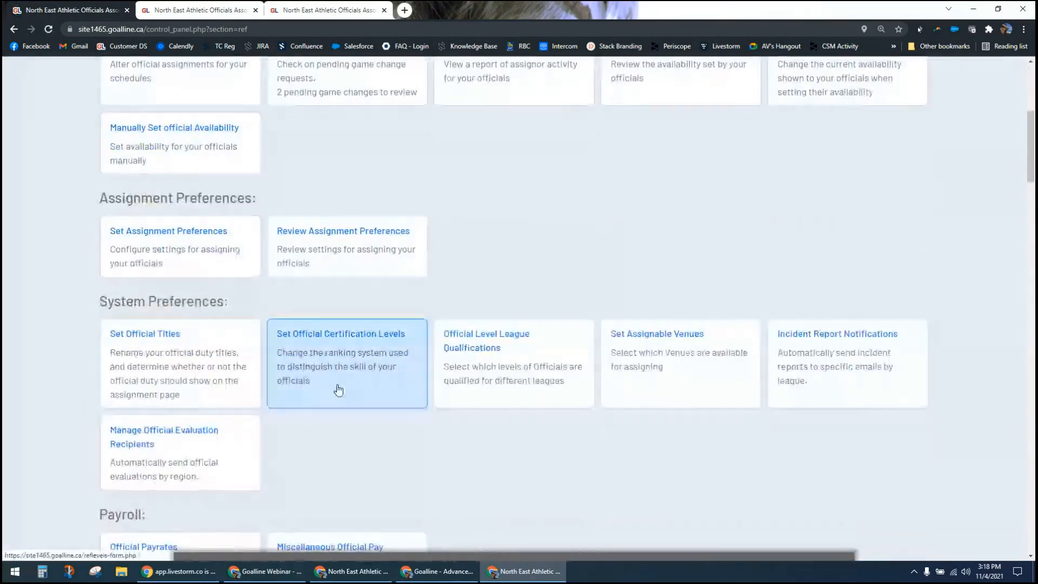
pyautogui.click(336, 357)
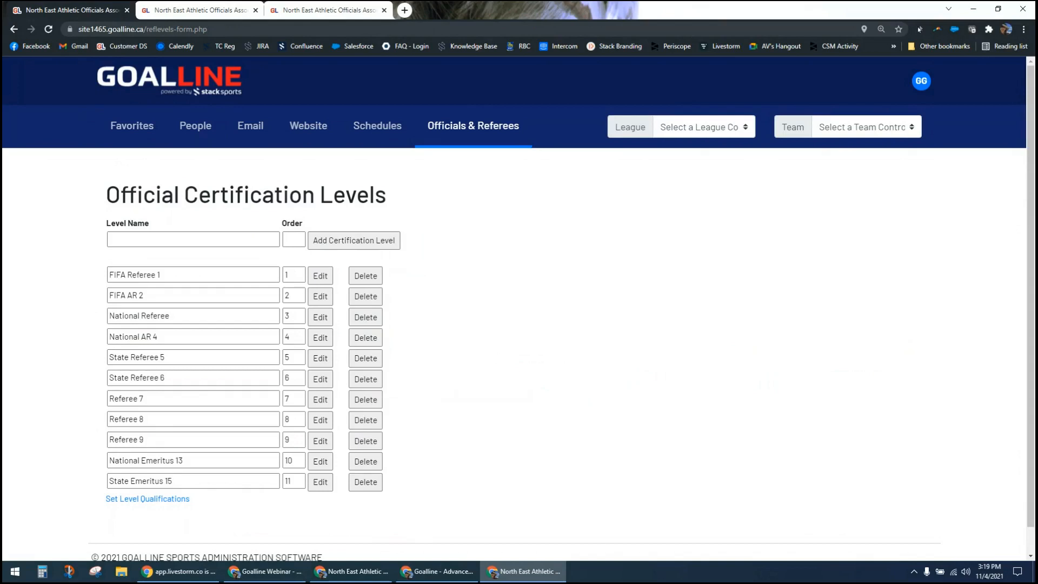
pyautogui.scroll(-1, 64, 424)
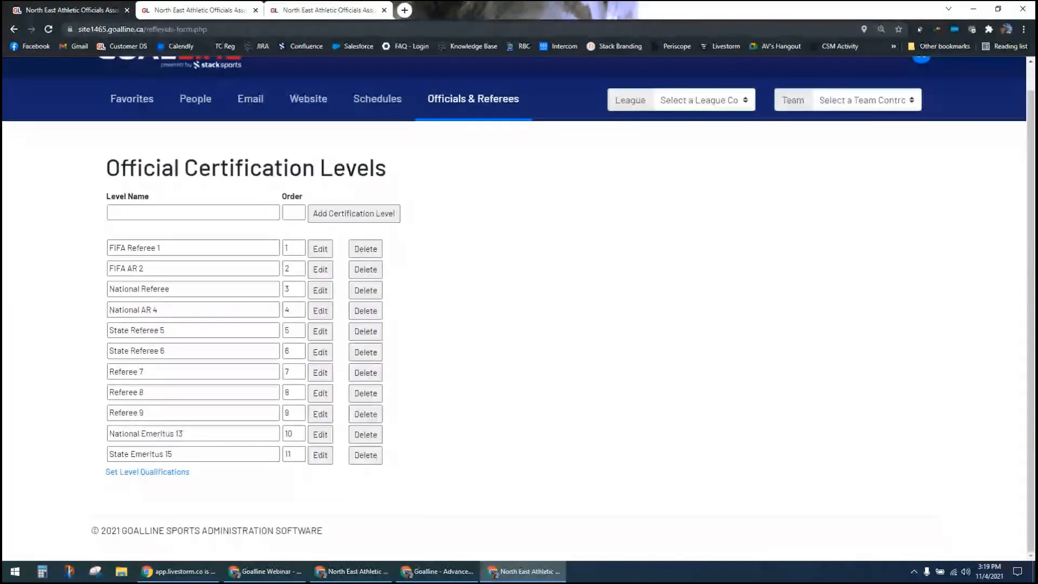
# Step: Return to the Officials & Referees section and open Official Payrates under Payroll
pyautogui.click(372, 219)
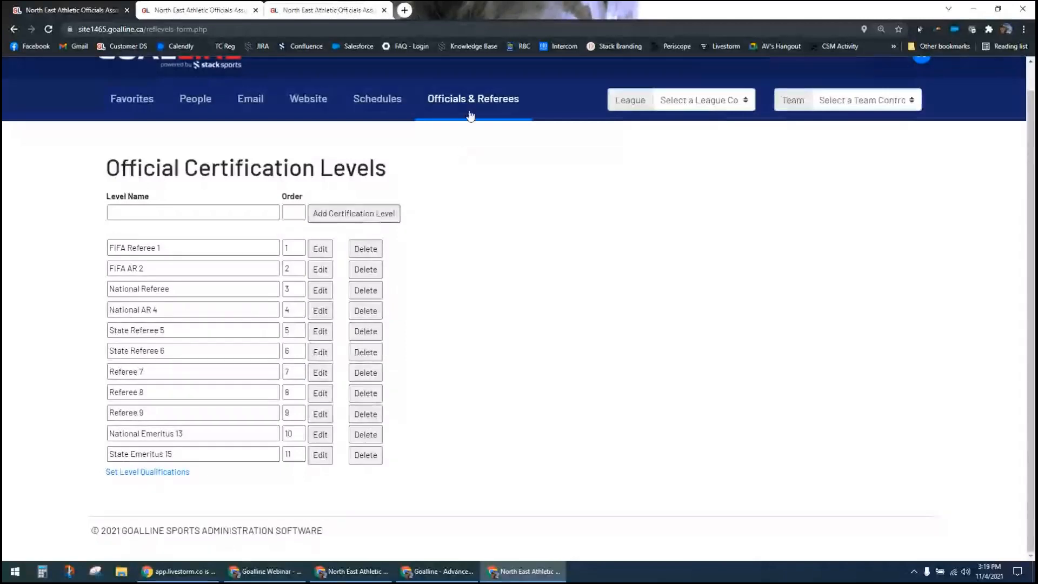
pyautogui.click(417, 116)
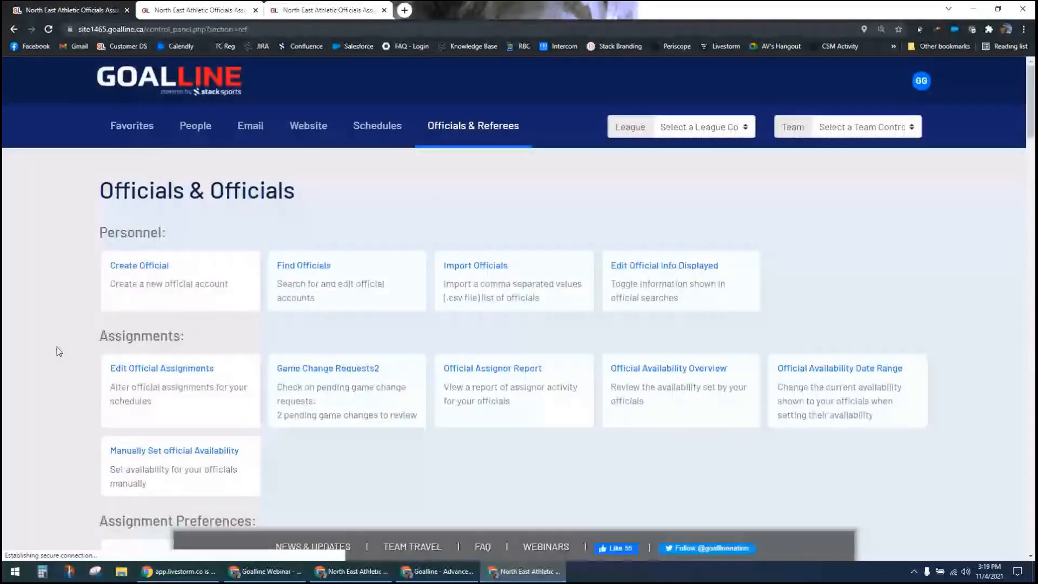
pyautogui.scroll(-4, 59, 352)
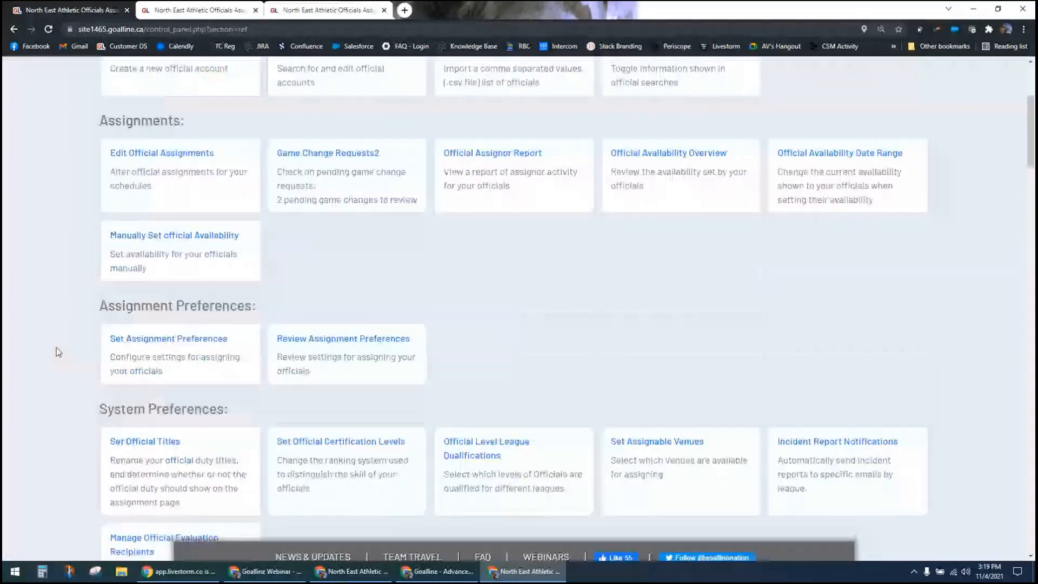
pyautogui.scroll(-3, 59, 352)
pyautogui.scroll(-1, 58, 352)
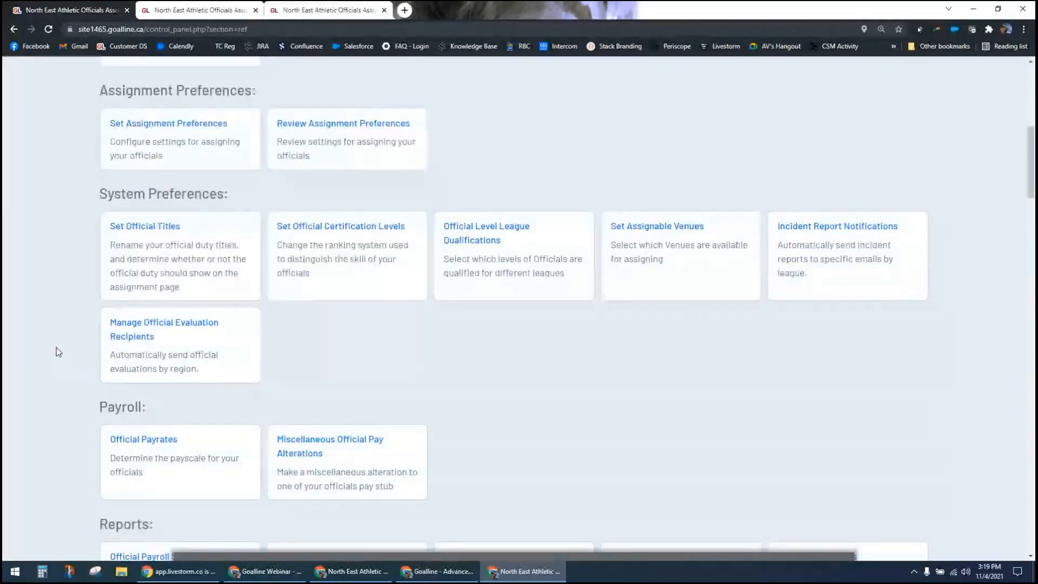
pyautogui.scroll(-2, 58, 353)
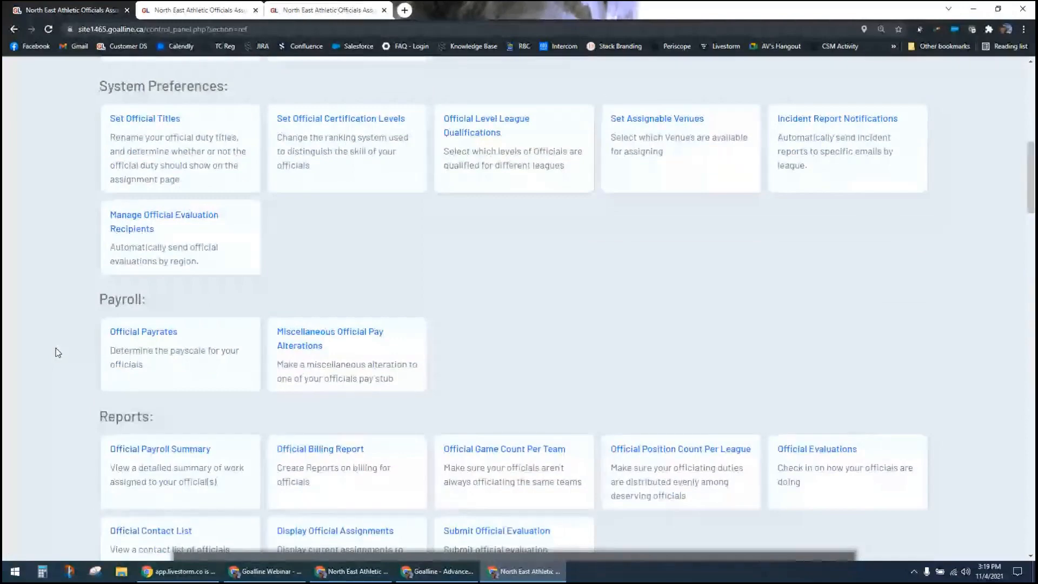
pyautogui.scroll(-2, 58, 352)
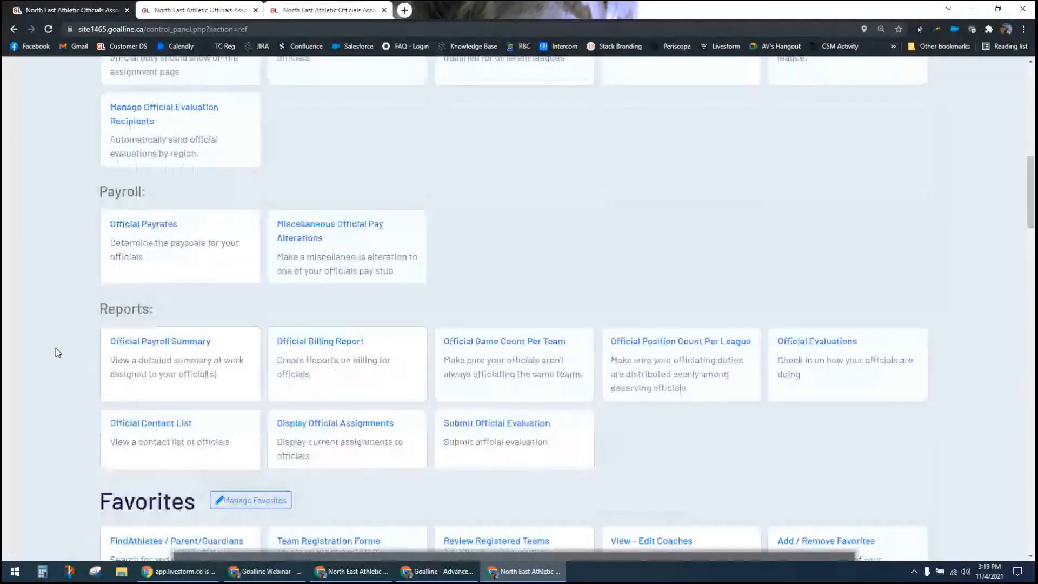
pyautogui.click(160, 244)
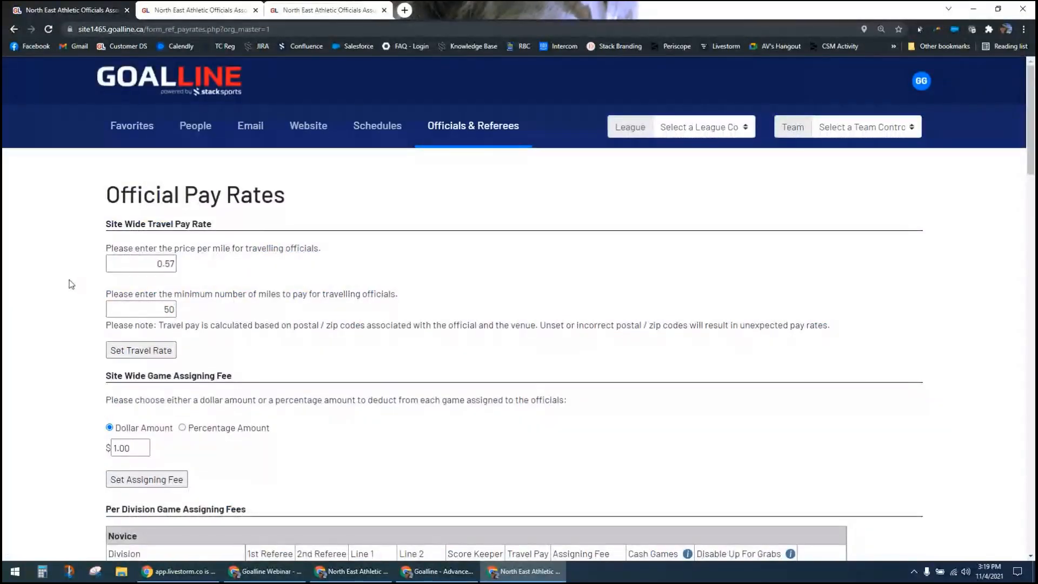
# Step: Examine the site-wide travel pay rate, the site-wide game assigning fee and the per-division game assigning fees
pyautogui.scroll(-4, 69, 284)
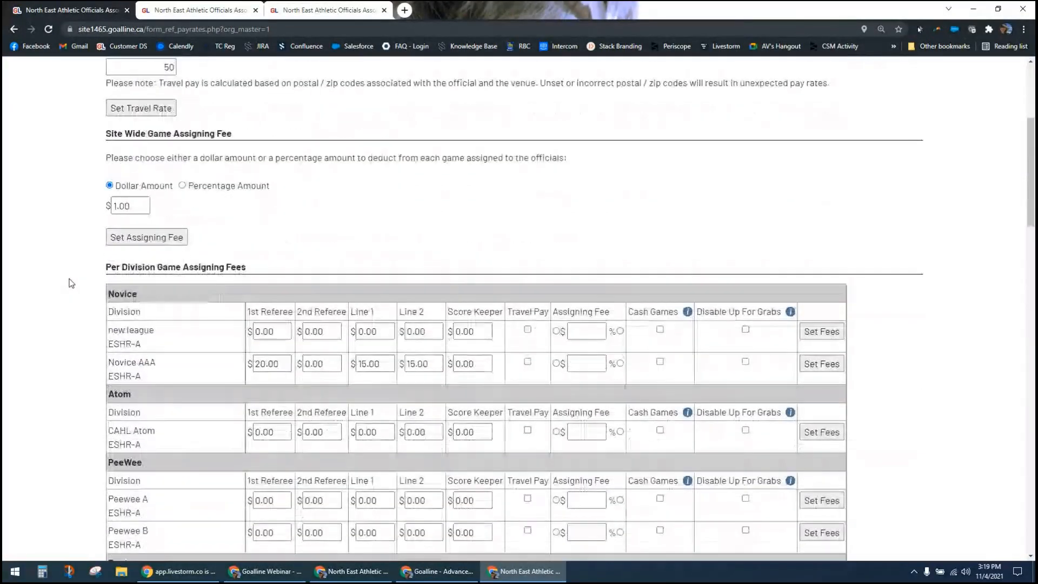
pyautogui.scroll(-1, 70, 283)
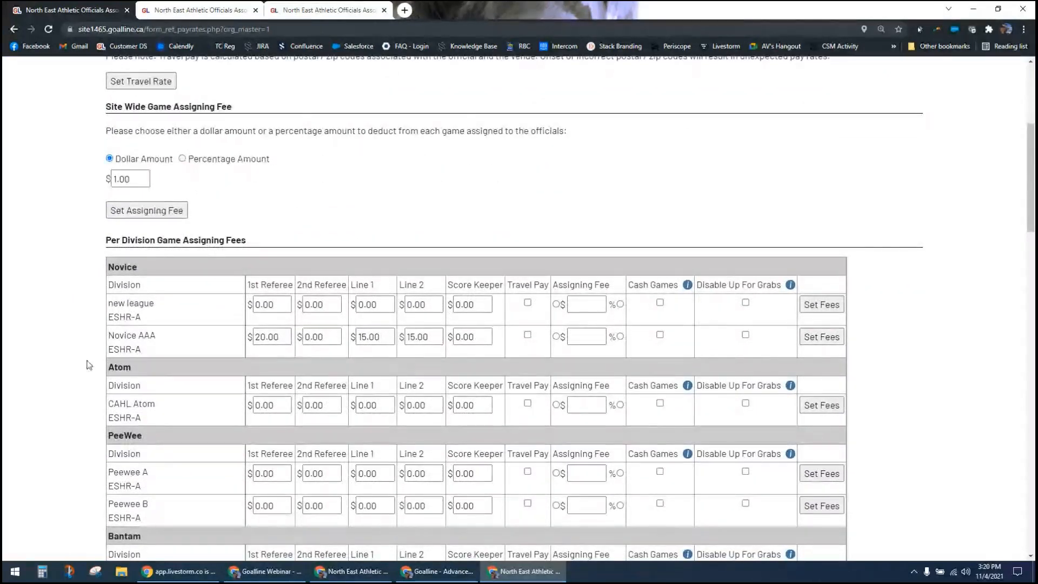
pyautogui.scroll(-1, 87, 361)
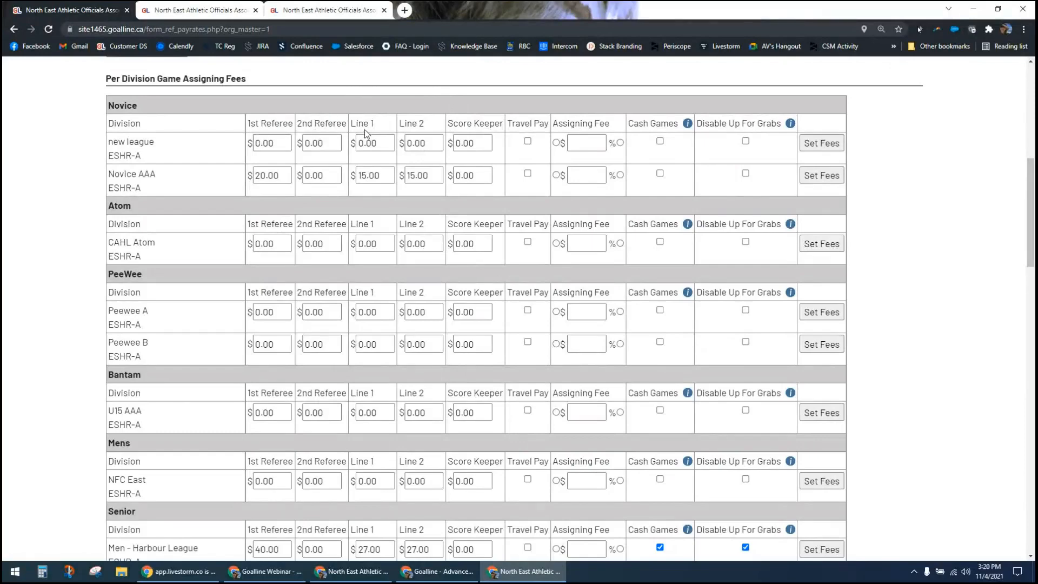
pyautogui.scroll(5, 317, 187)
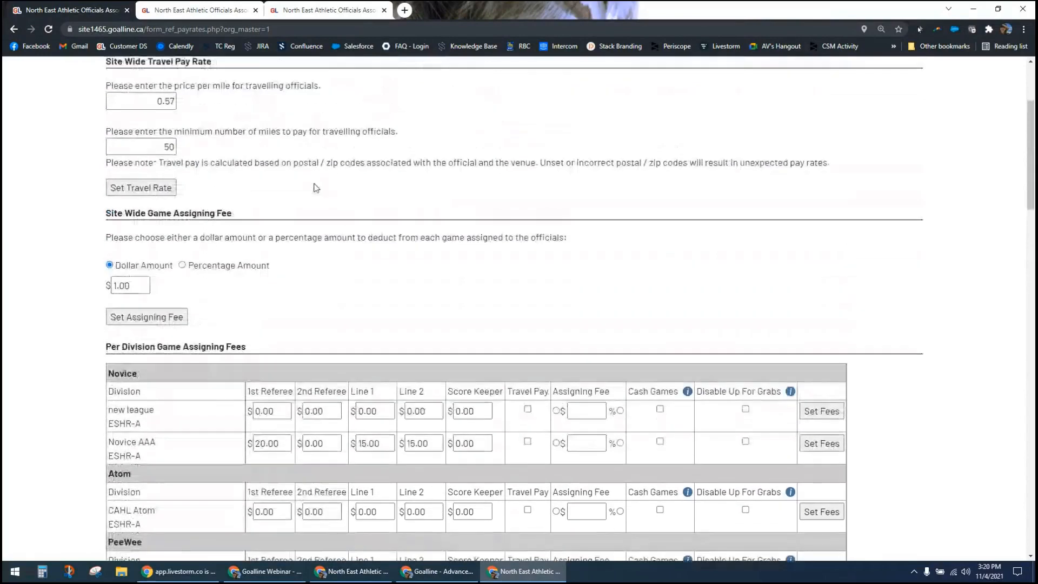
pyautogui.scroll(1, 316, 188)
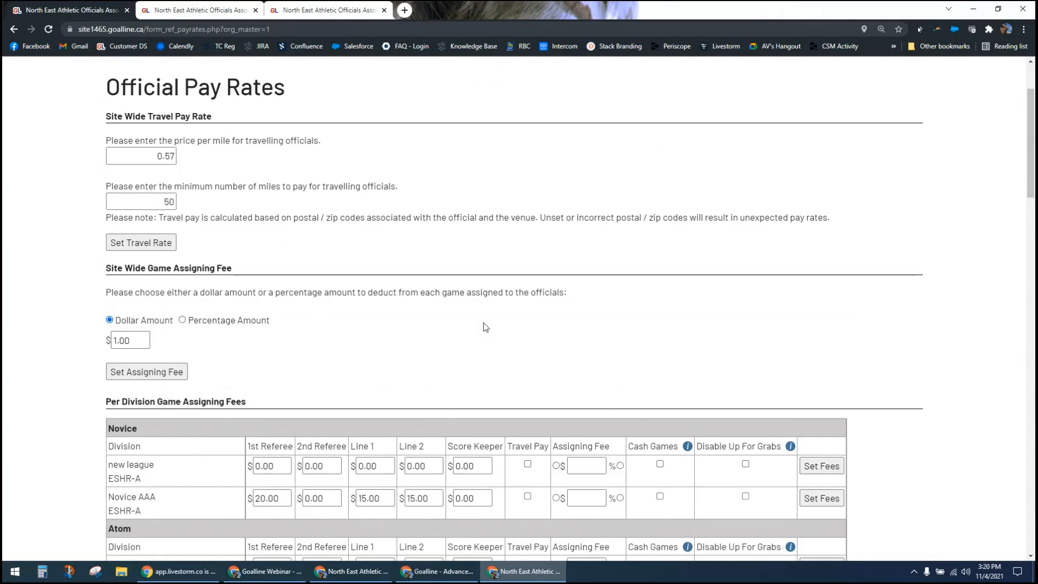
pyautogui.scroll(-2, 603, 318)
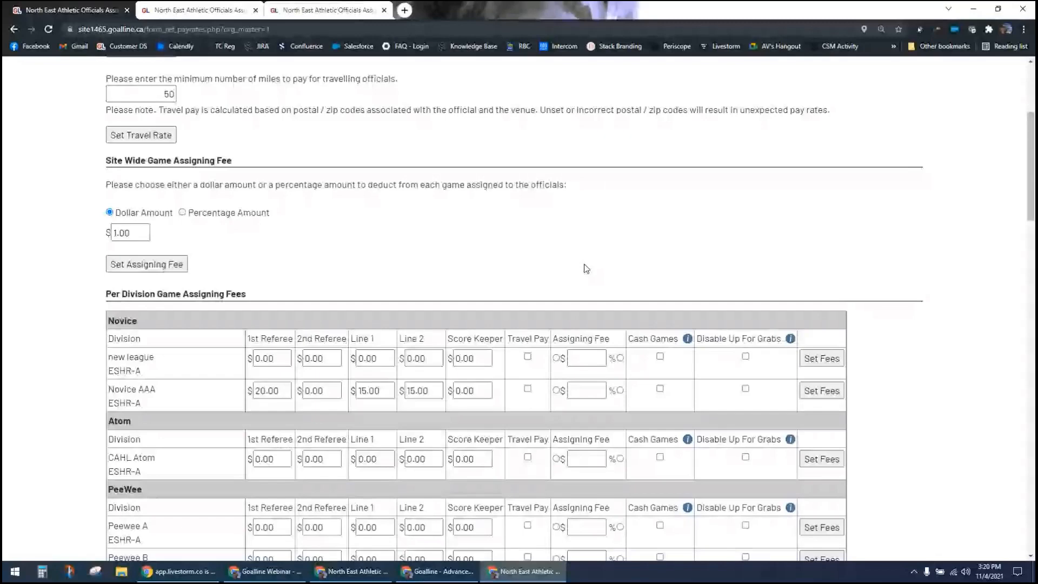
pyautogui.scroll(-1, 586, 269)
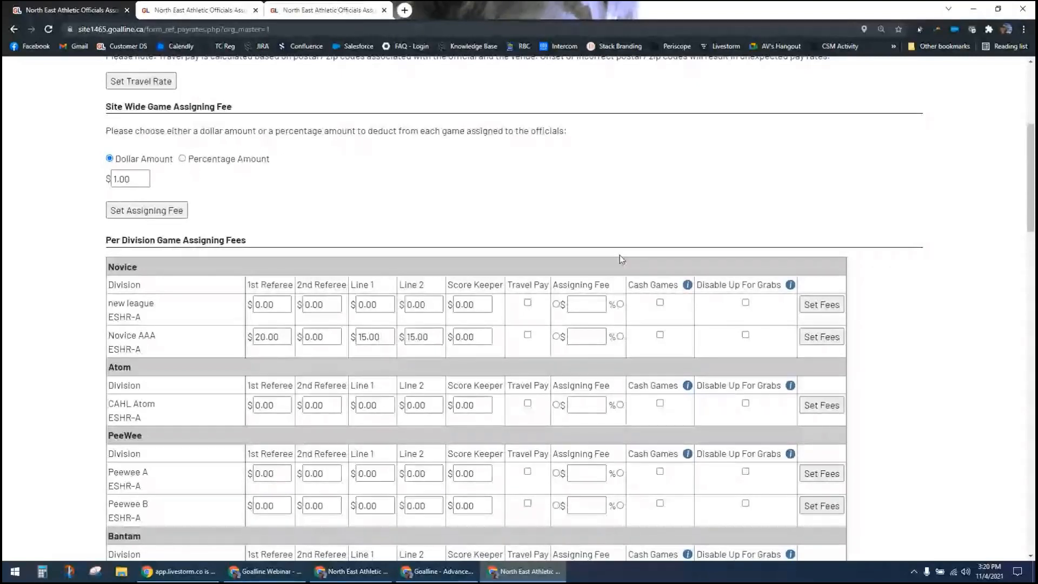
pyautogui.click(585, 300)
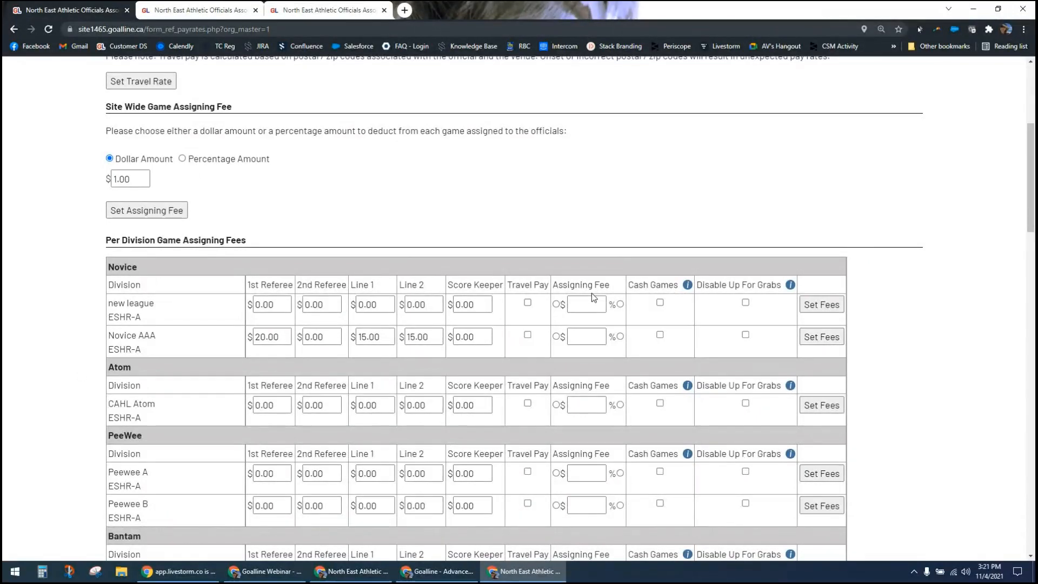
# Step: Set the Novice AAA division's assigning fee to a dollar amount of 1
pyautogui.moveTo(278, 338); pyautogui.dragTo(248, 340)
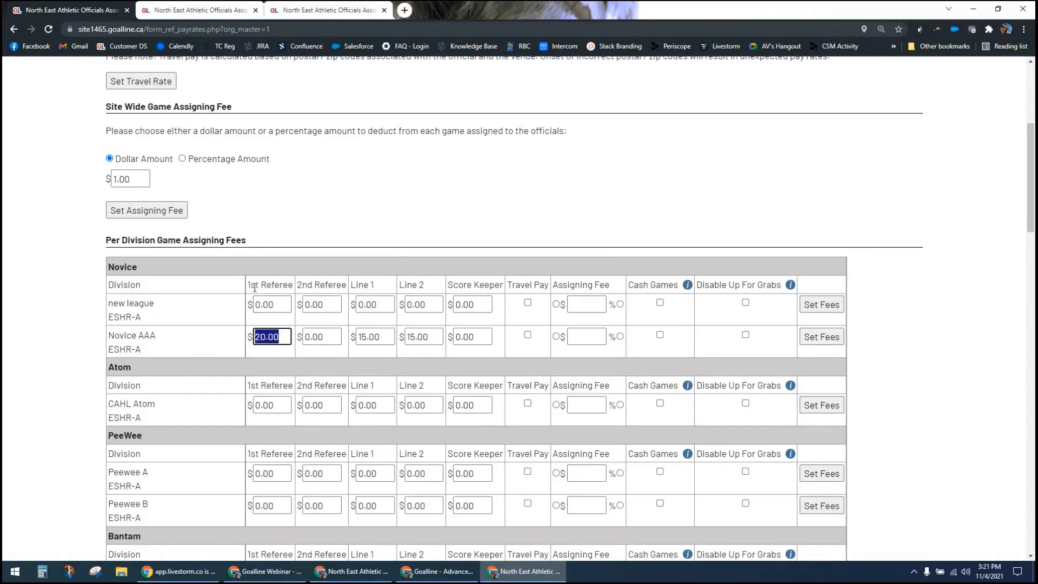
pyautogui.moveTo(251, 285); pyautogui.dragTo(289, 285)
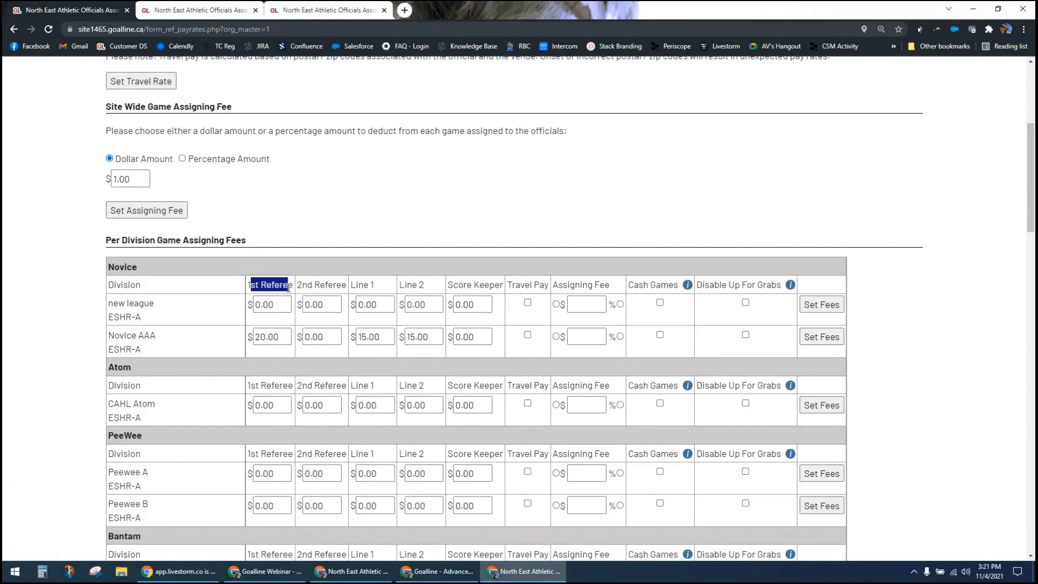
pyautogui.click(556, 336)
pyautogui.click(581, 340)
pyautogui.write('1')
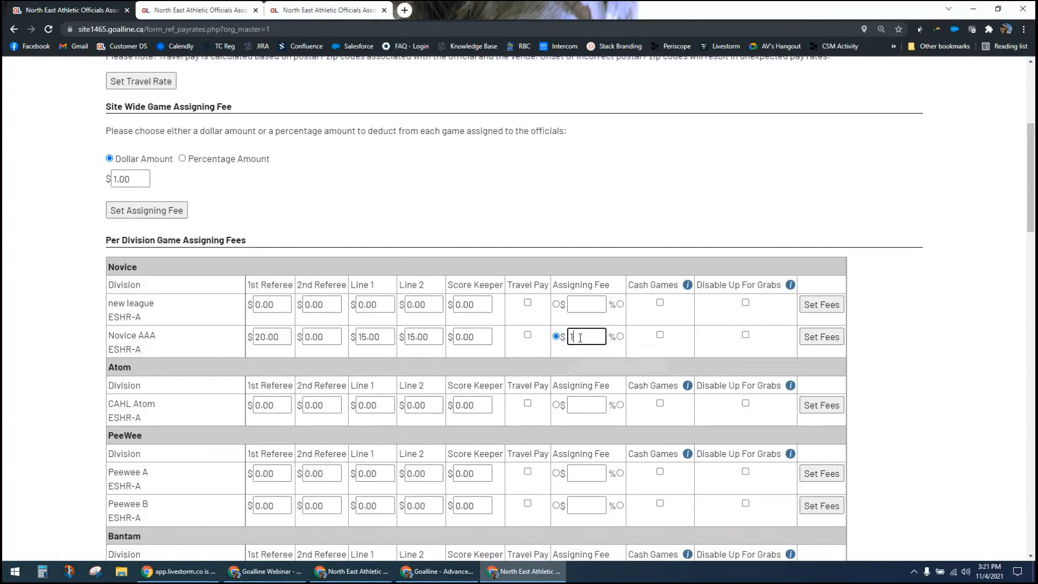
pyautogui.click(586, 247)
pyautogui.click(285, 336)
pyautogui.click(584, 337)
# Step: Review the site-wide travel pay rate settings, including the price per mile for travelling officials
pyautogui.scroll(3, 55, 317)
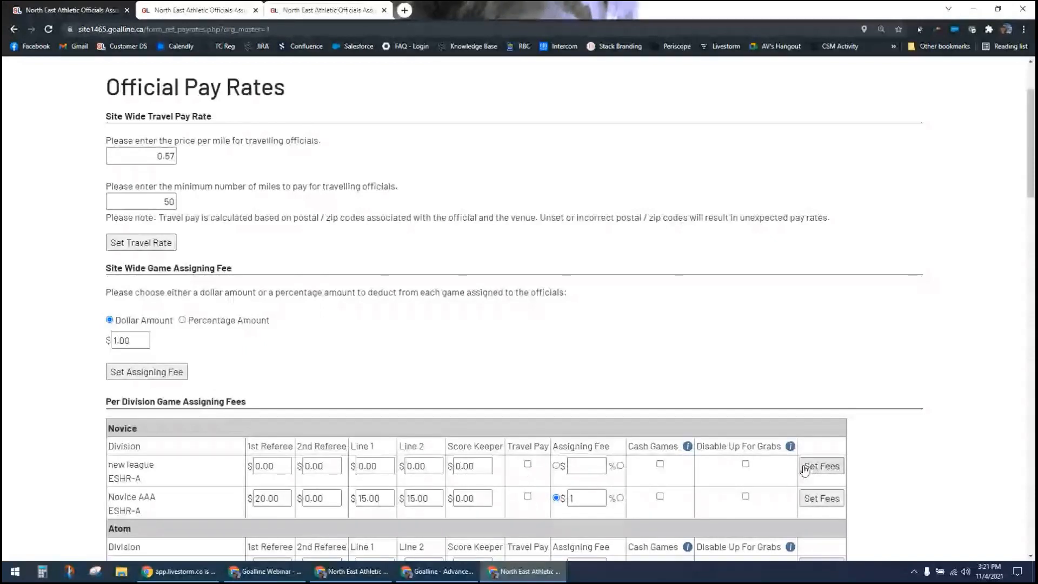
pyautogui.moveTo(156, 156); pyautogui.dragTo(232, 141)
pyautogui.click(232, 141)
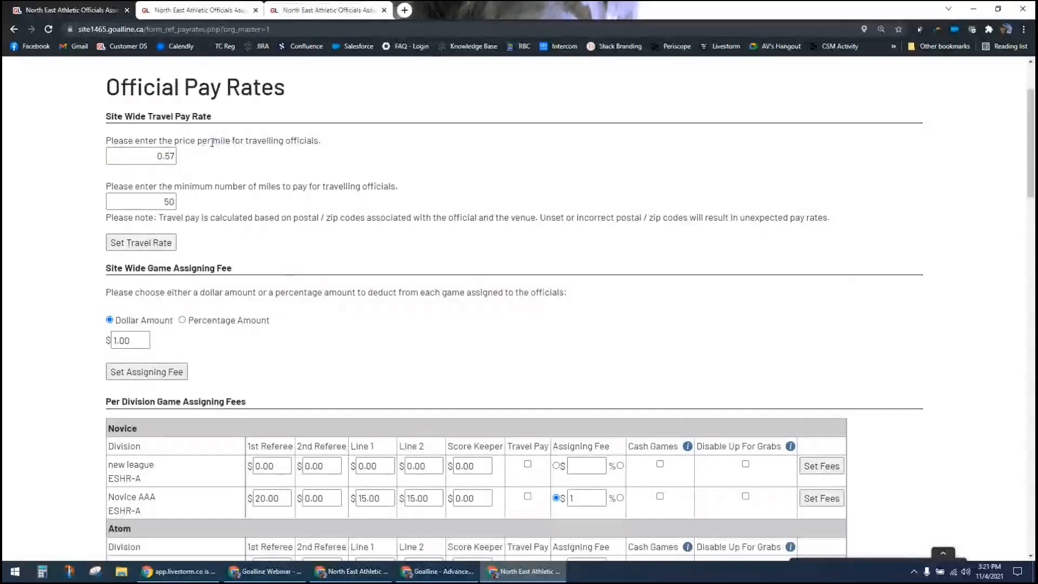
pyautogui.moveTo(212, 142); pyautogui.dragTo(228, 142)
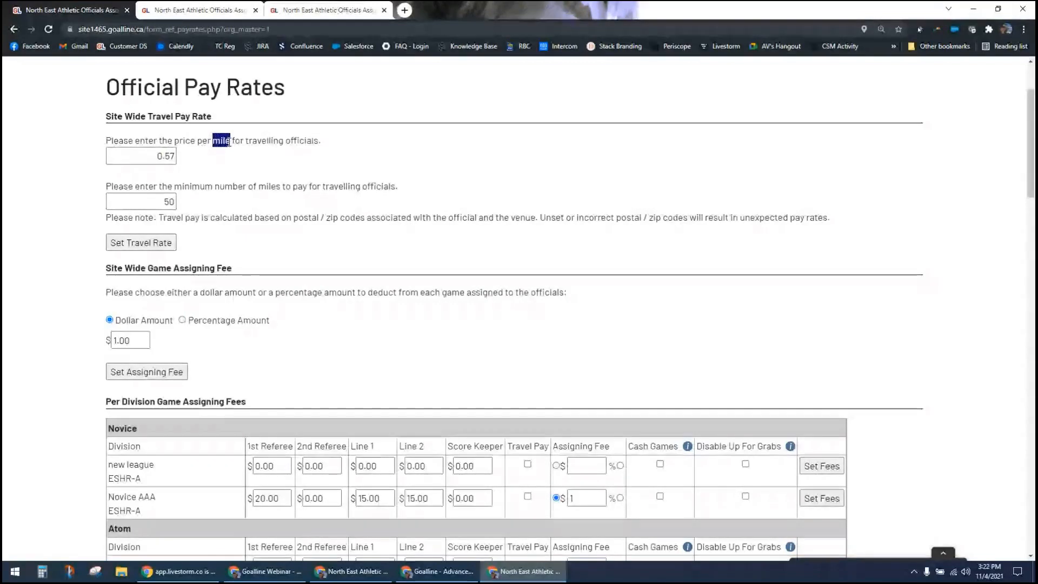
pyautogui.click(229, 143)
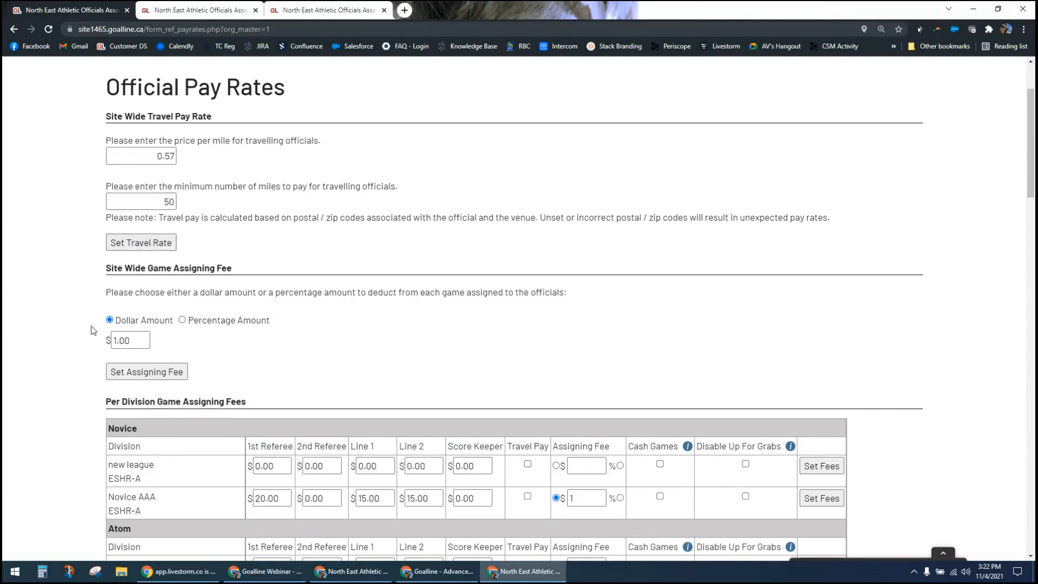
# Step: Review the per-division assigning fees down to the Men - Harbour League row in the Senior group
pyautogui.scroll(-1, 92, 374)
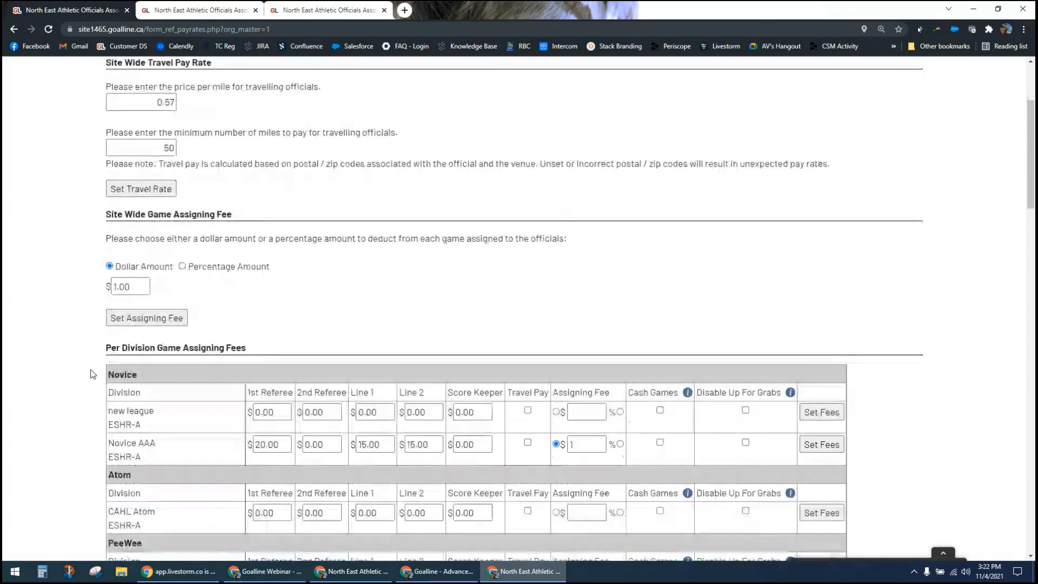
pyautogui.scroll(-4, 91, 373)
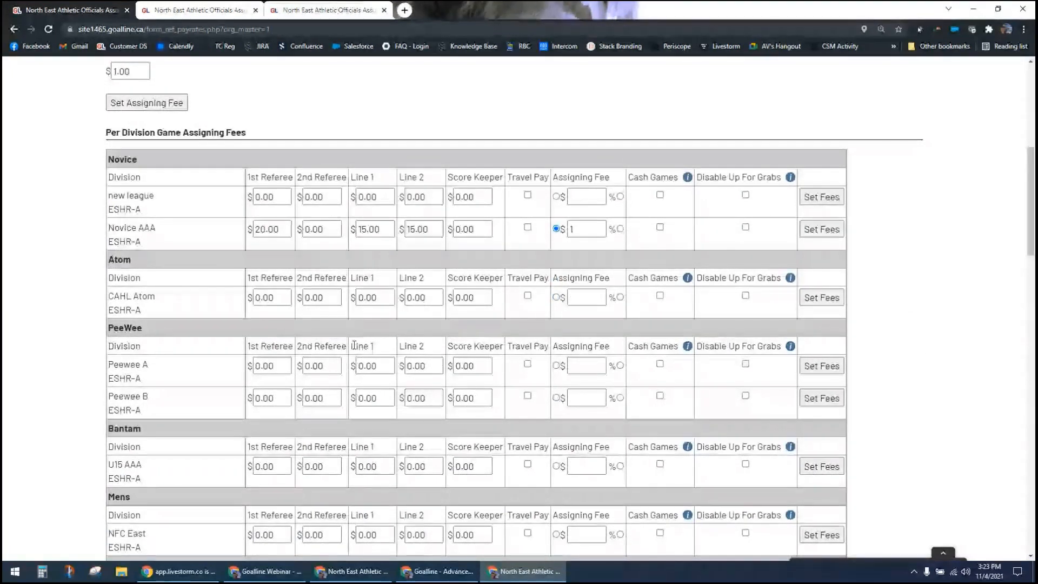
pyautogui.scroll(-2, 349, 359)
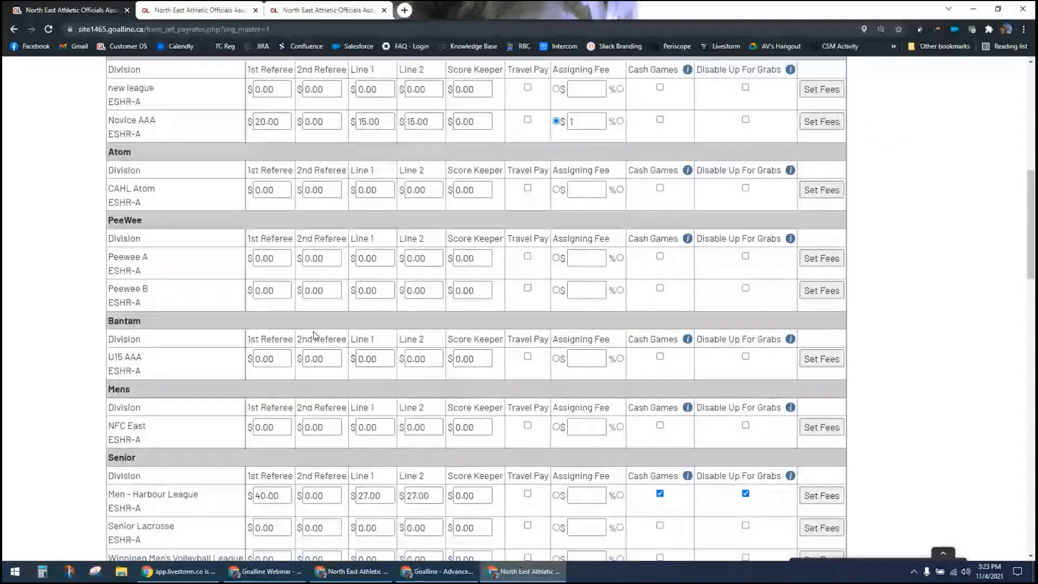
pyautogui.scroll(-1, 314, 346)
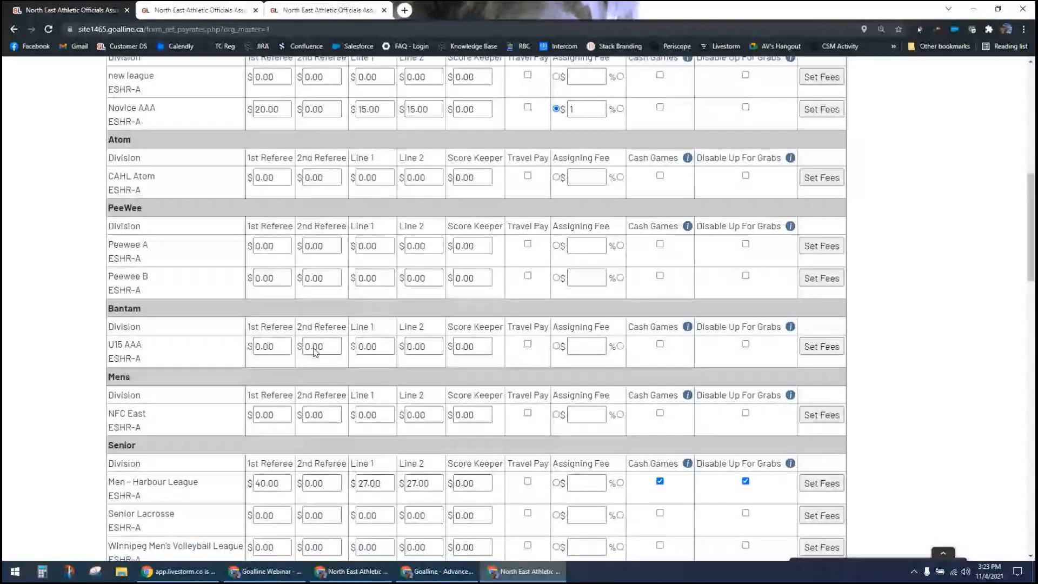
pyautogui.scroll(-2, 315, 352)
pyautogui.moveTo(144, 386); pyautogui.dragTo(183, 386)
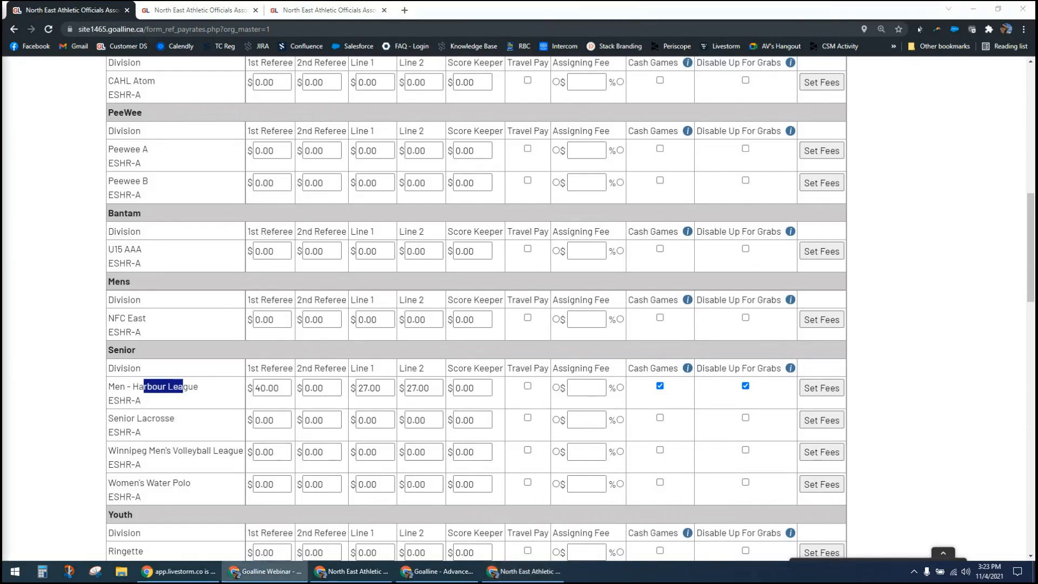
# Step: Try the Cash Games and Disable Up For Grabs options on the new league division and compare them with Men - Harbour League
pyautogui.scroll(4, 653, 154)
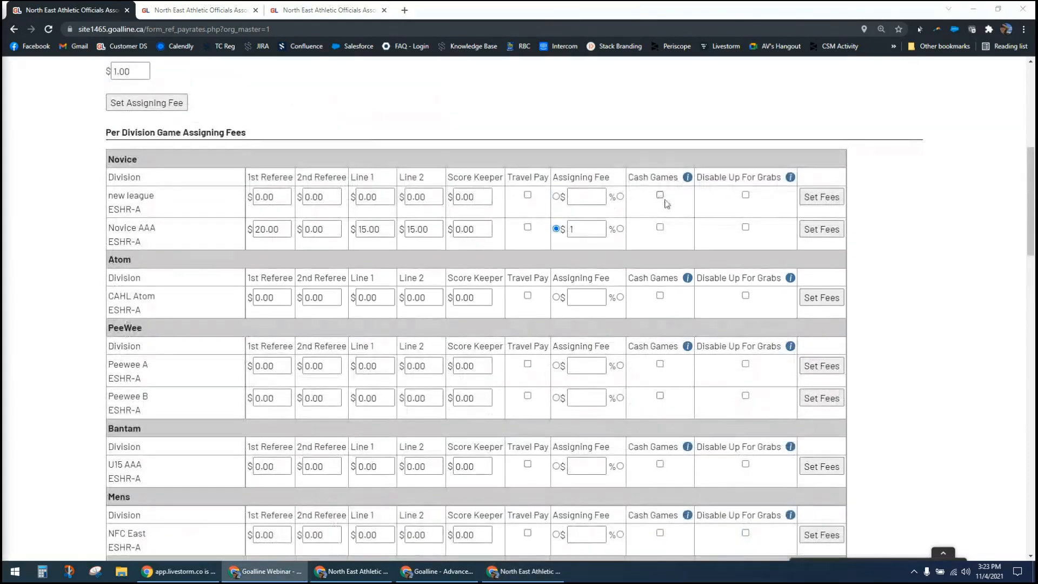
pyautogui.click(661, 196)
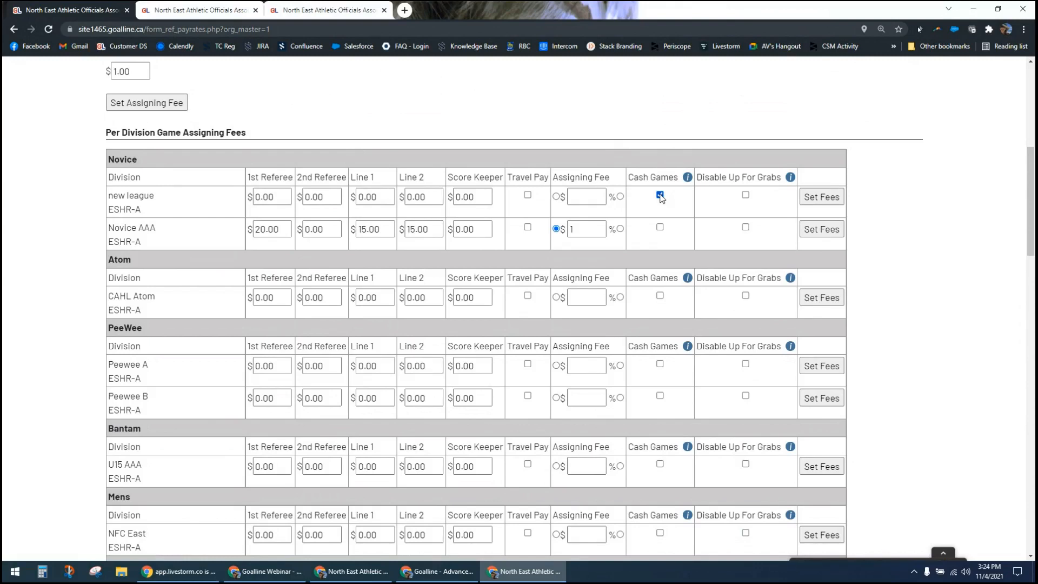
pyautogui.click(660, 196)
pyautogui.click(747, 196)
pyautogui.scroll(-6, 738, 269)
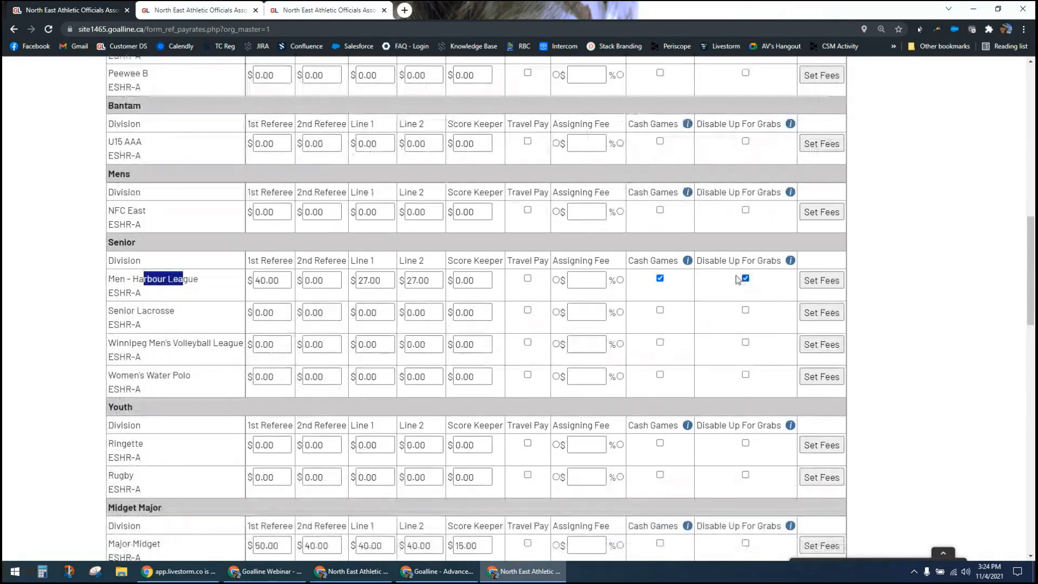
pyautogui.click(643, 277)
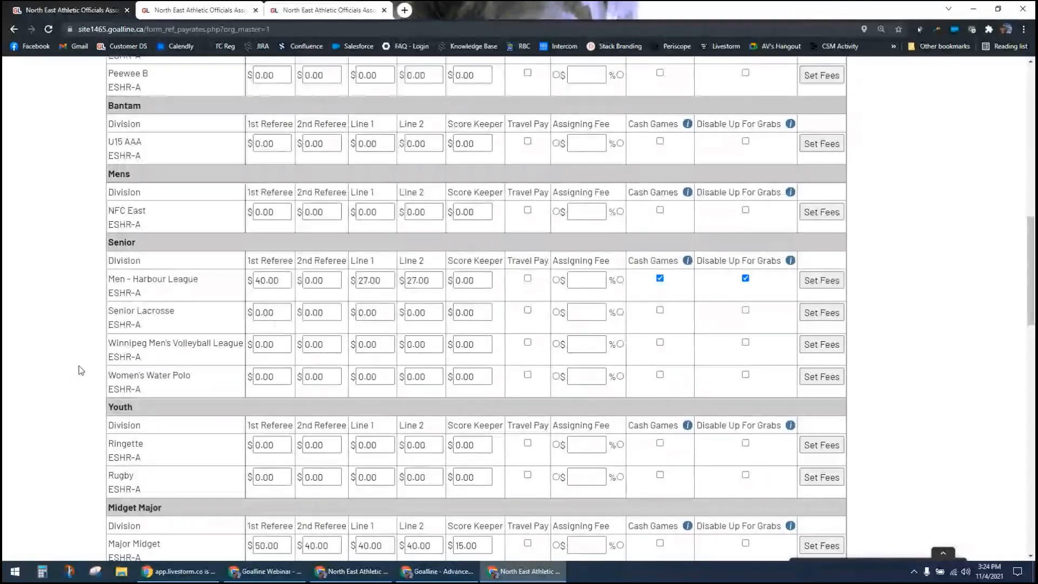
# Step: Leave the pay rates and open the Miscellaneous Official Pay Alterations page in the officials' payroll settings
pyautogui.scroll(3, 80, 370)
pyautogui.scroll(4, 81, 369)
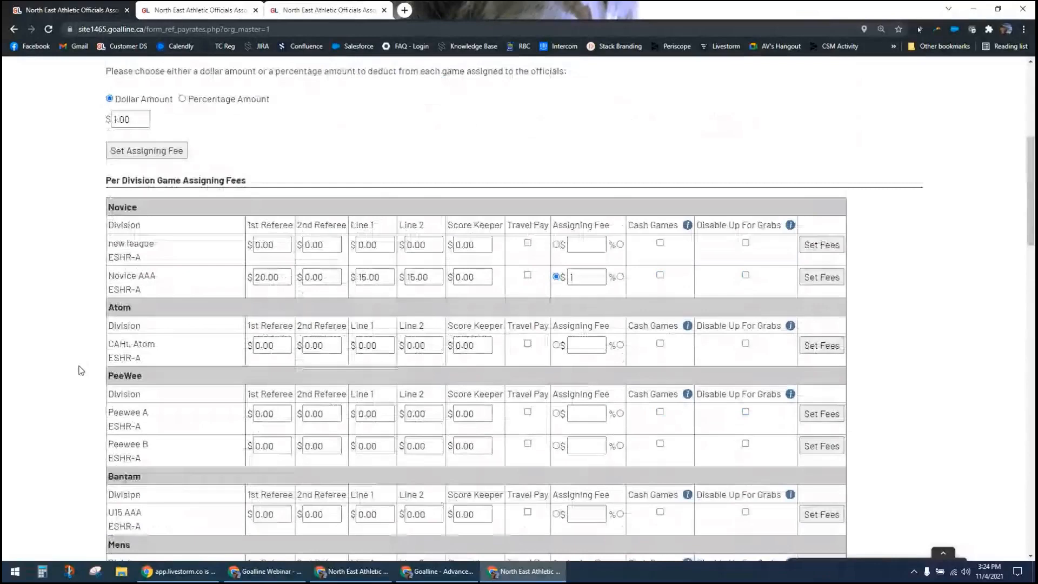
pyautogui.scroll(6, 80, 370)
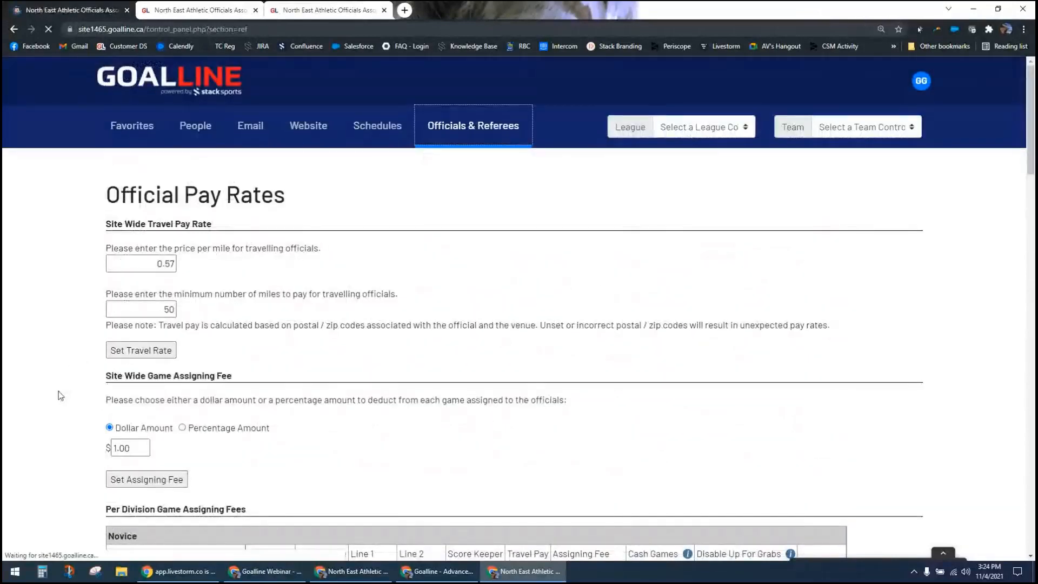
pyautogui.scroll(-2, 58, 391)
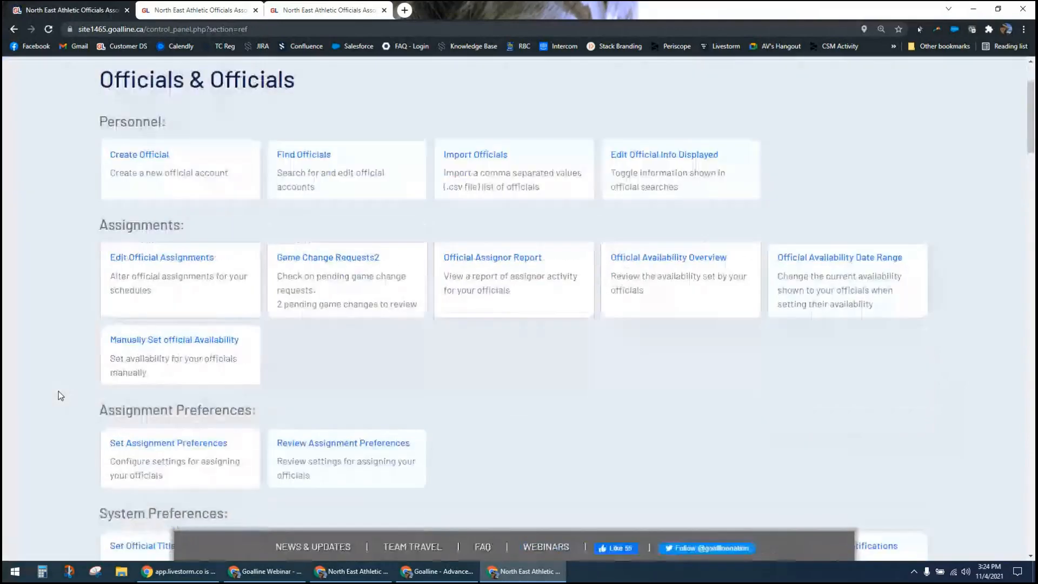
pyautogui.scroll(-7, 58, 391)
pyautogui.scroll(-1, 312, 338)
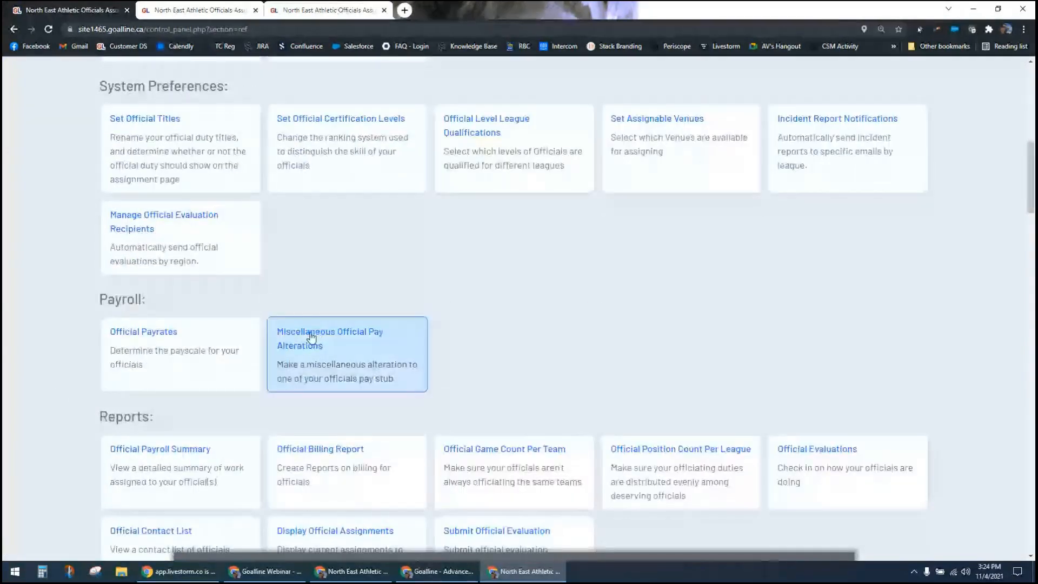
pyautogui.click(312, 338)
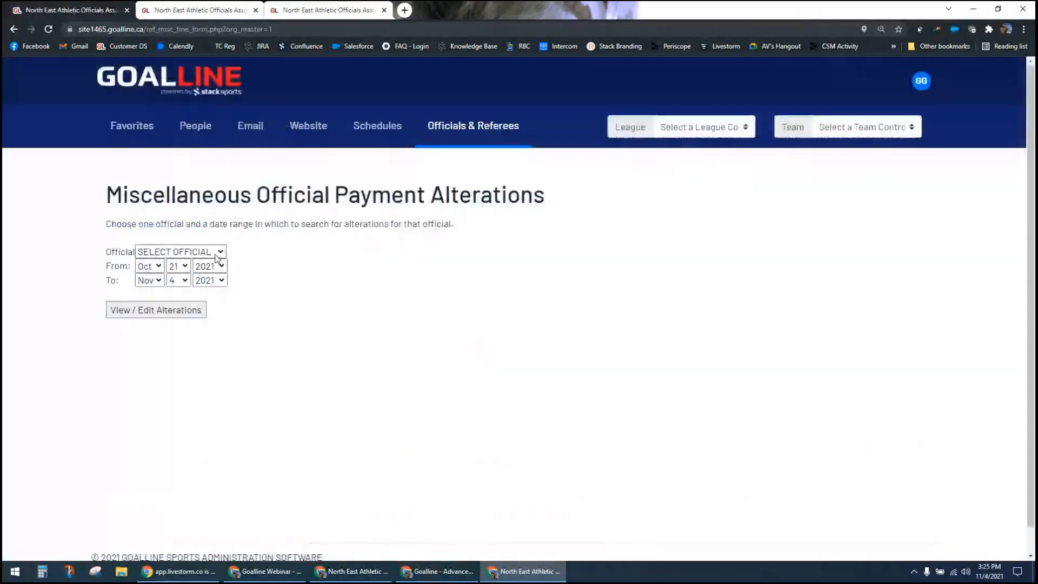
# Step: Choose an official and display their payment alterations for October 21 to November 4, 2021
pyautogui.click(208, 251)
pyautogui.click(204, 290)
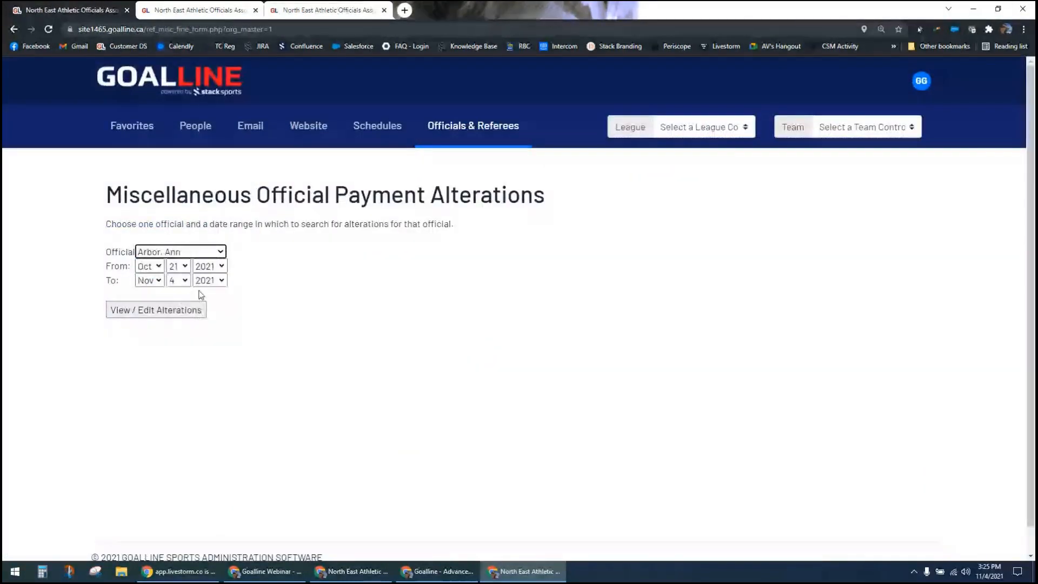
pyautogui.click(176, 314)
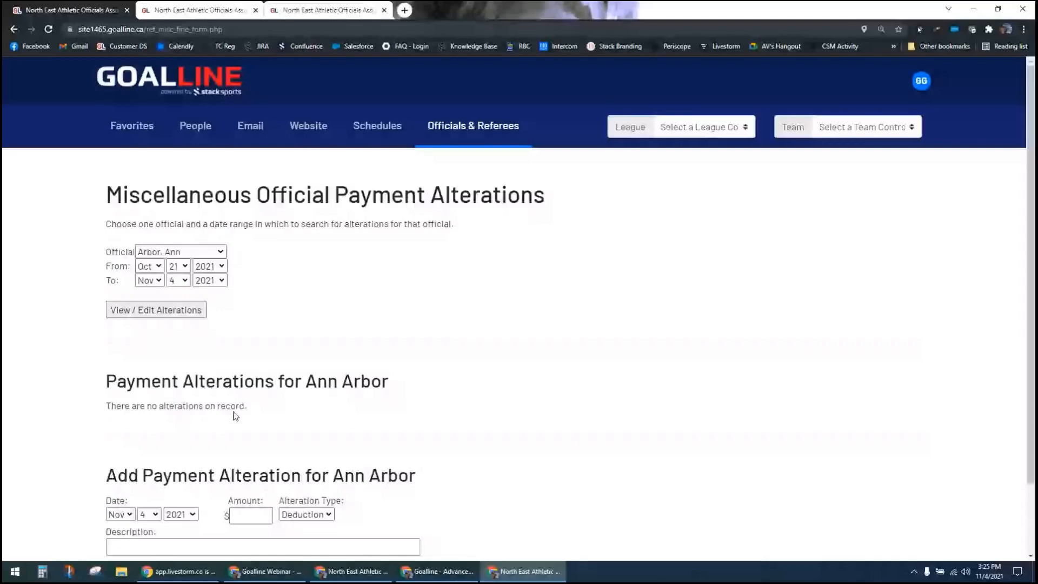
pyautogui.scroll(-2, 235, 416)
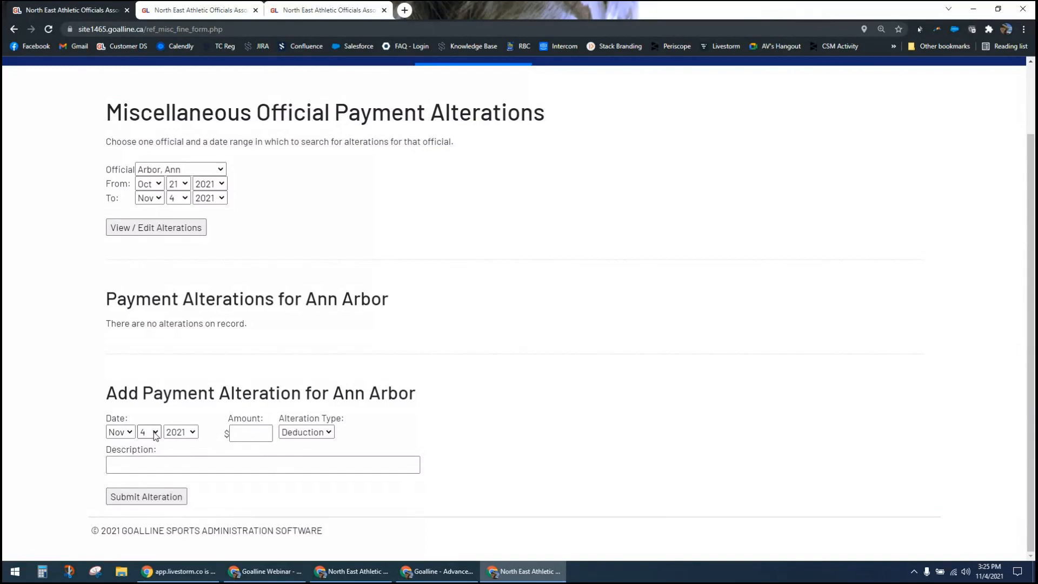
# Step: Fill in a $10 deduction for the official with the description "registered late"
pyautogui.click(238, 433)
pyautogui.click(250, 433)
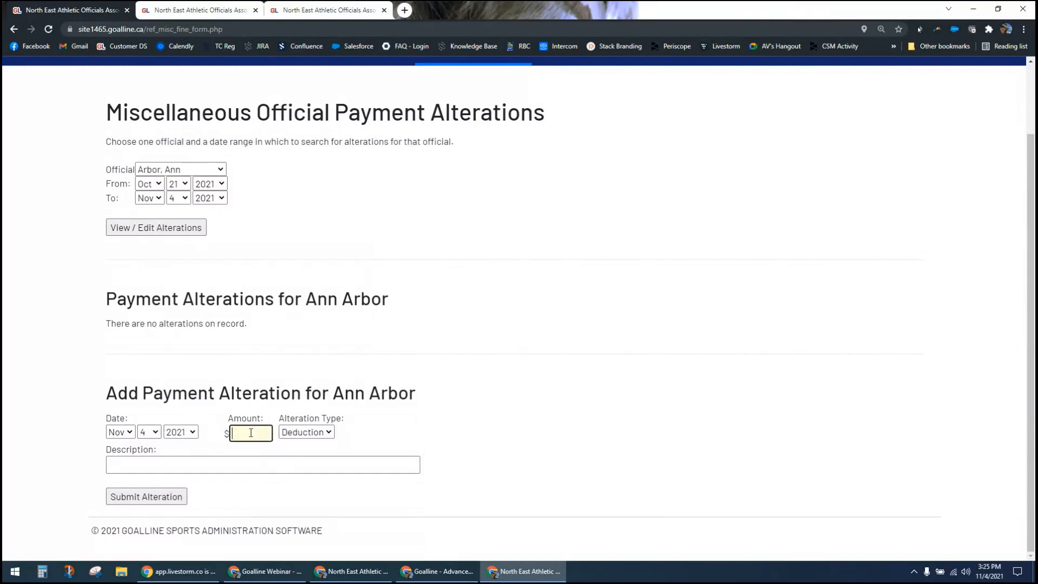
pyautogui.write('10')
pyautogui.click(491, 403)
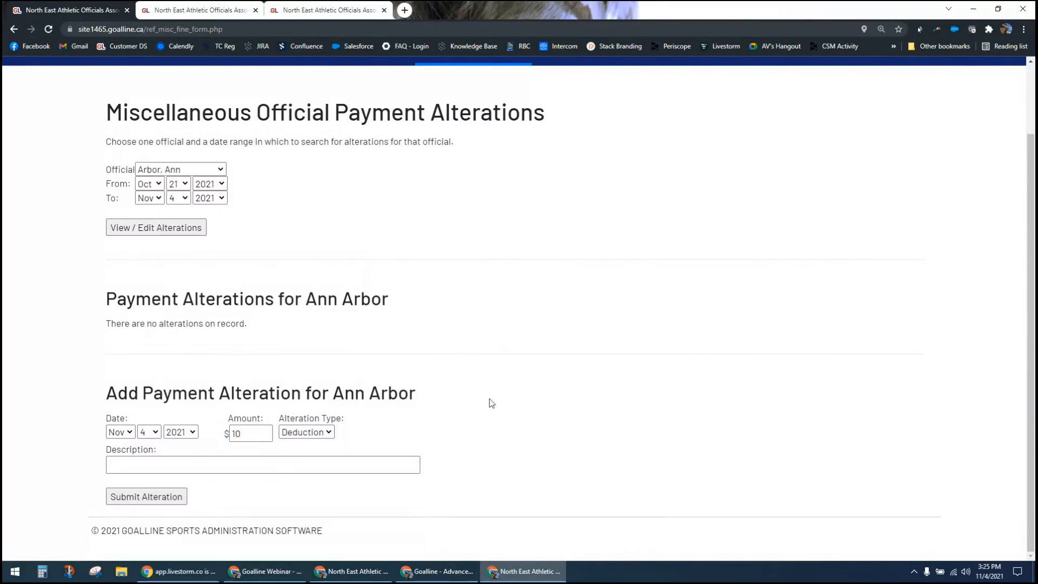
pyautogui.click(208, 464)
pyautogui.write('registered late')
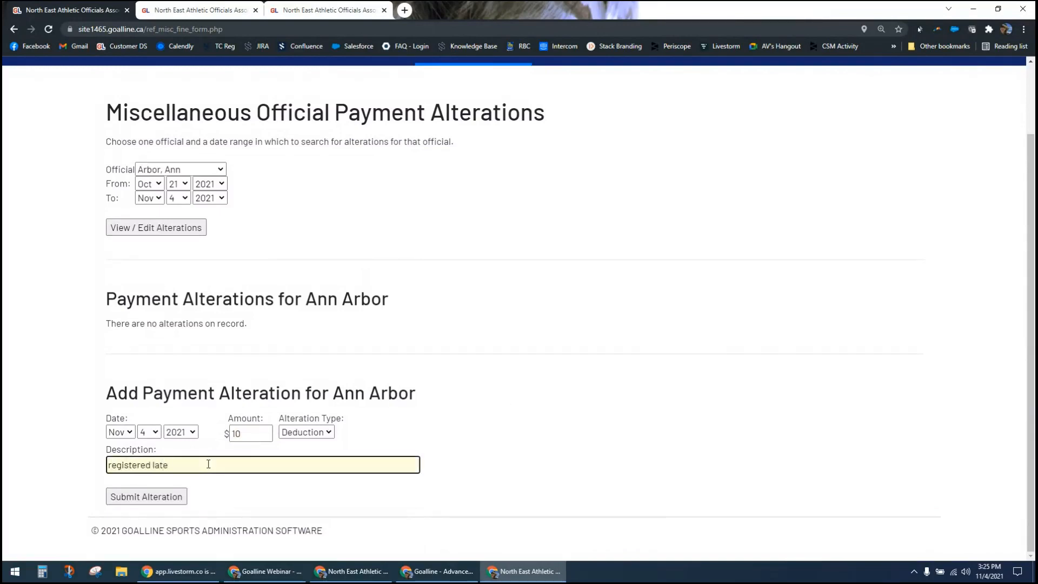
# Step: Change the alteration type to Addition with the description "contest prize" and submit it
pyautogui.click(307, 433)
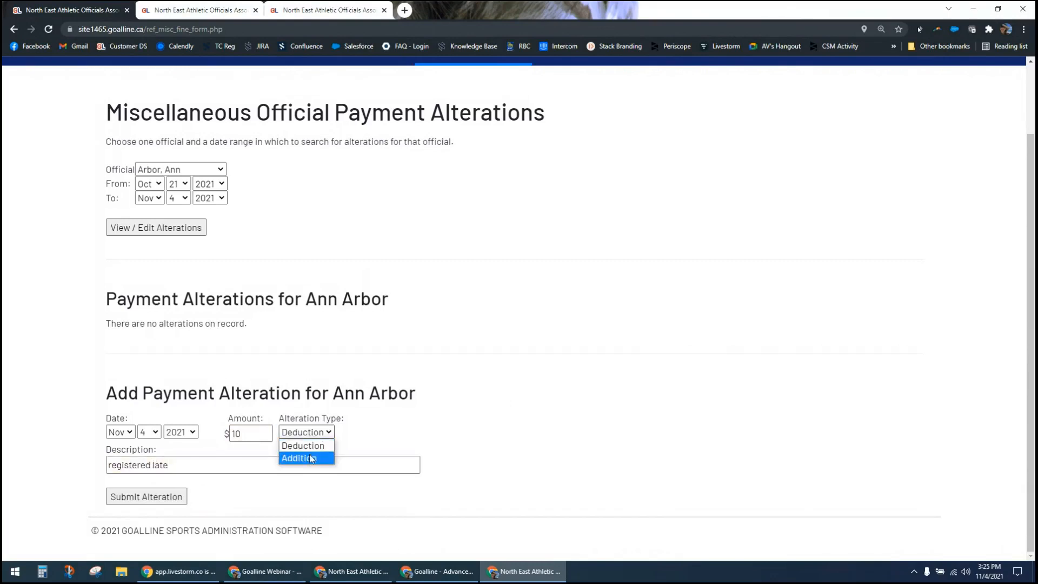
pyautogui.click(311, 458)
pyautogui.moveTo(283, 465); pyautogui.dragTo(79, 471)
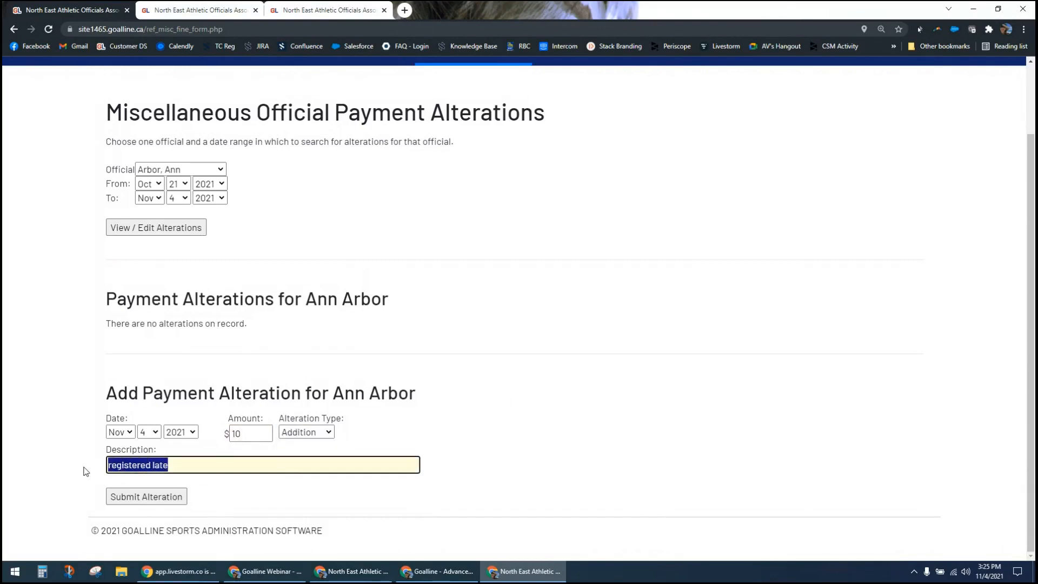
pyautogui.write('conte')
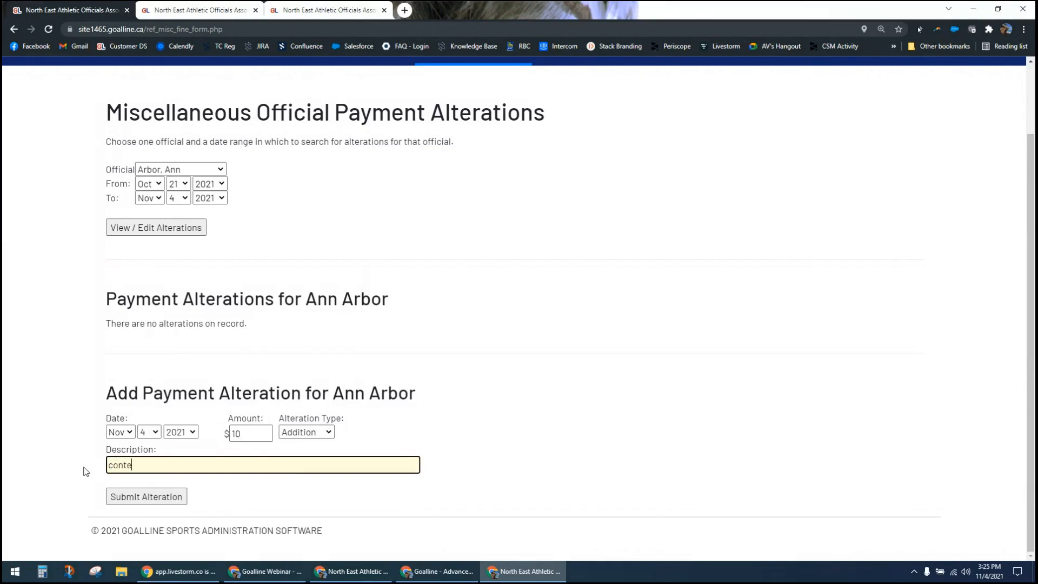
pyautogui.write('st prize')
pyautogui.click(158, 503)
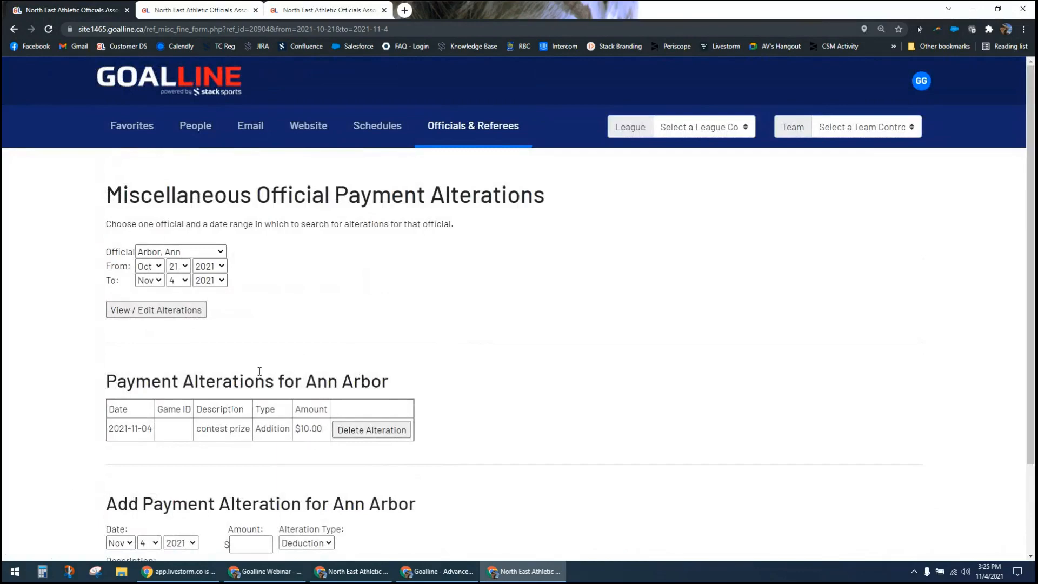
# Step: Leave the payment alterations and open the Website Administrators list among the People settings
pyautogui.scroll(-2, 560, 405)
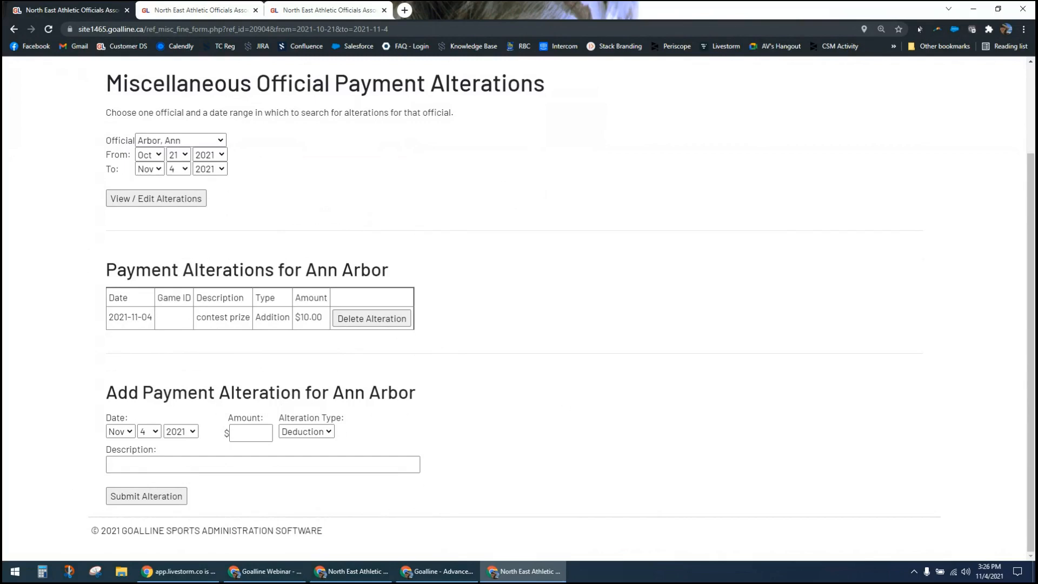
pyautogui.scroll(3, 313, 120)
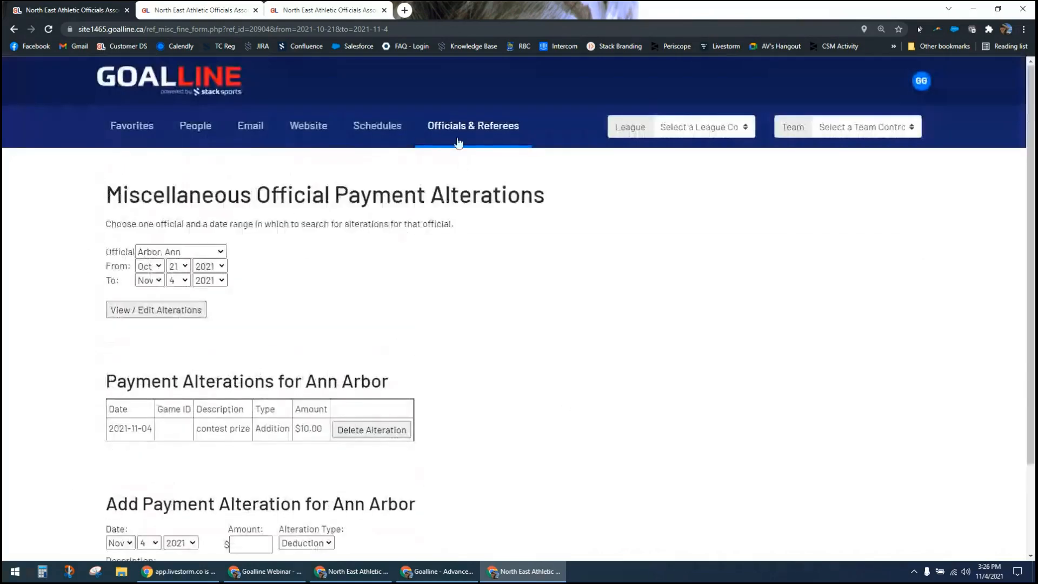
pyautogui.click(460, 144)
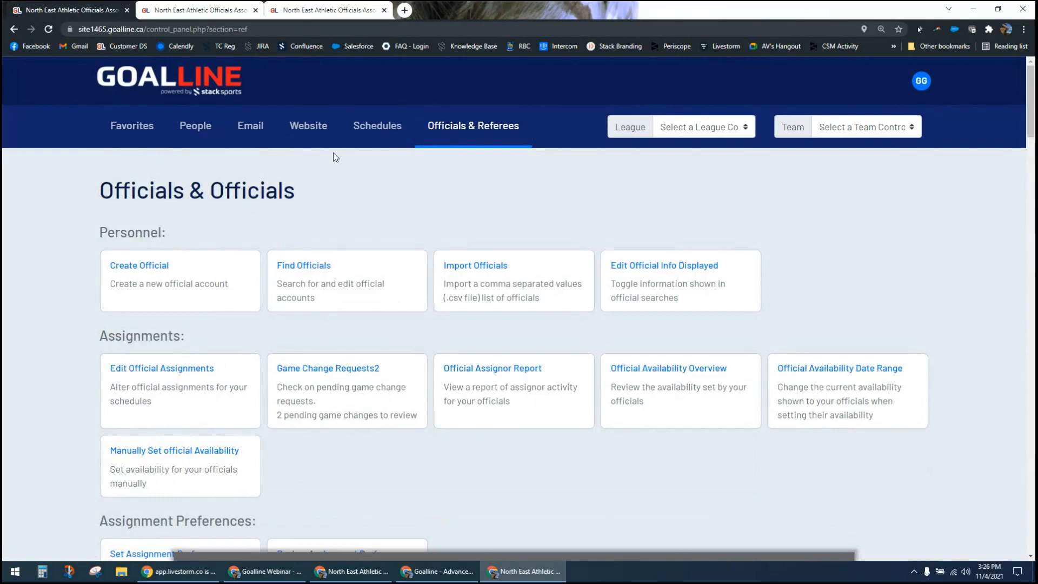
pyautogui.click(195, 128)
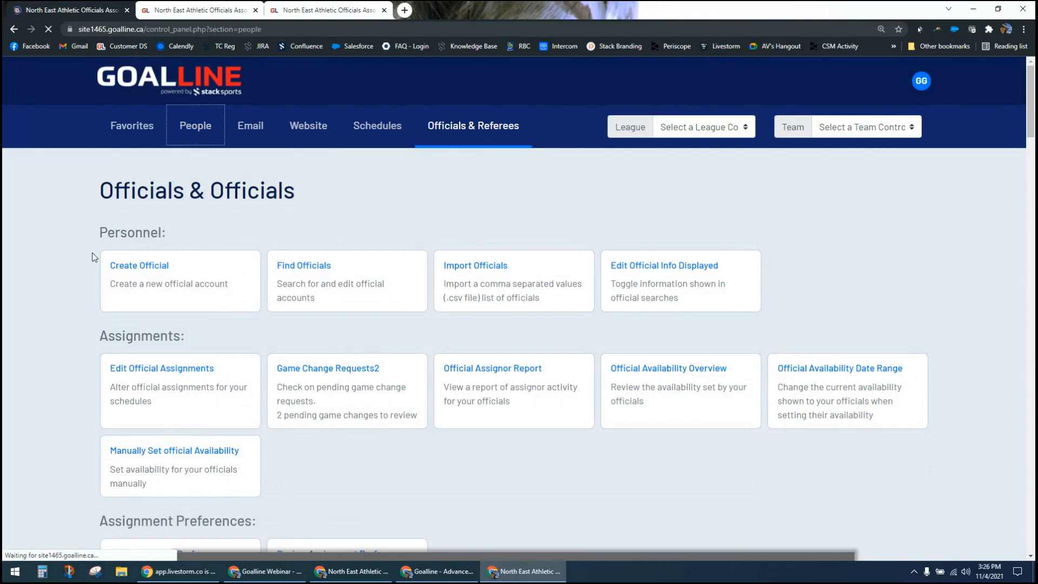
pyautogui.scroll(-3, 408, 323)
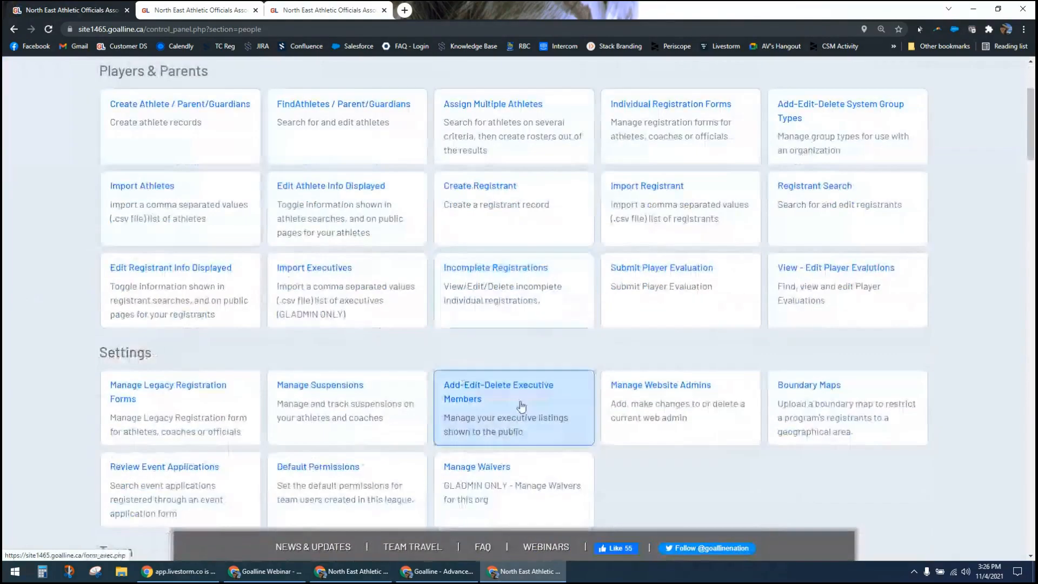
pyautogui.click(633, 387)
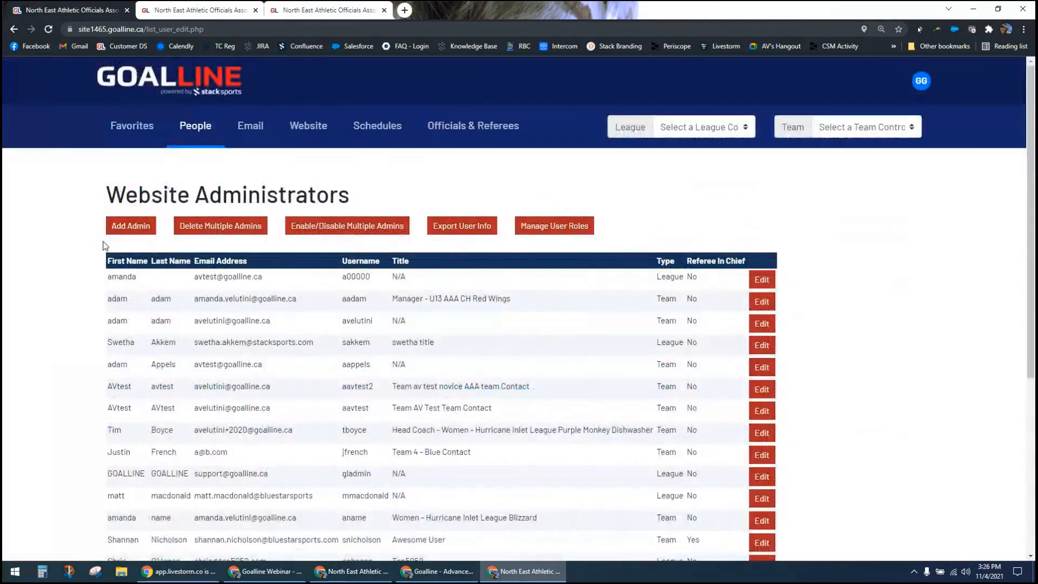
# Step: Start a new league administrator and review the user form down to the region settings
pyautogui.click(134, 227)
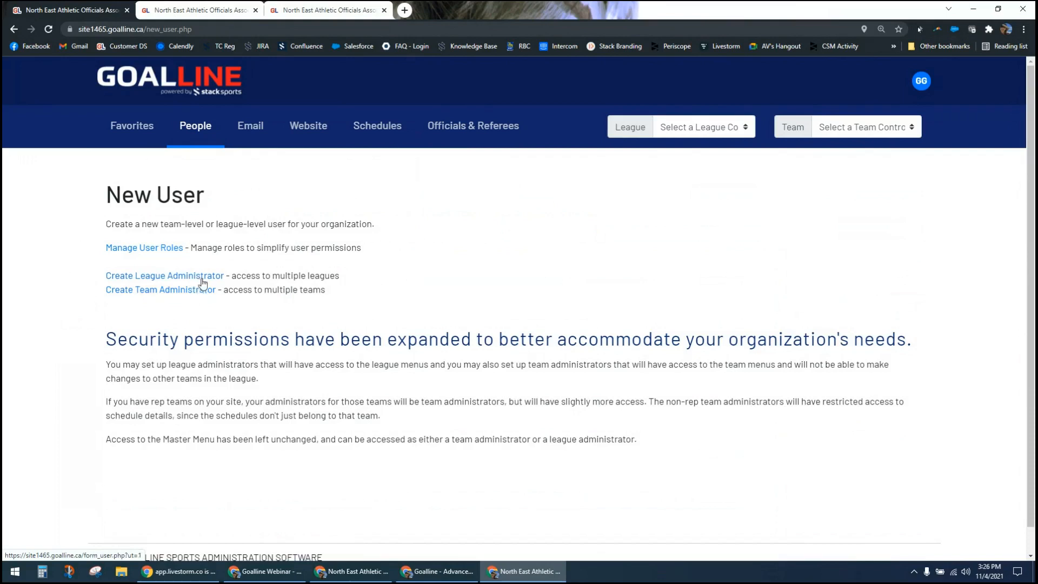
pyautogui.click(119, 280)
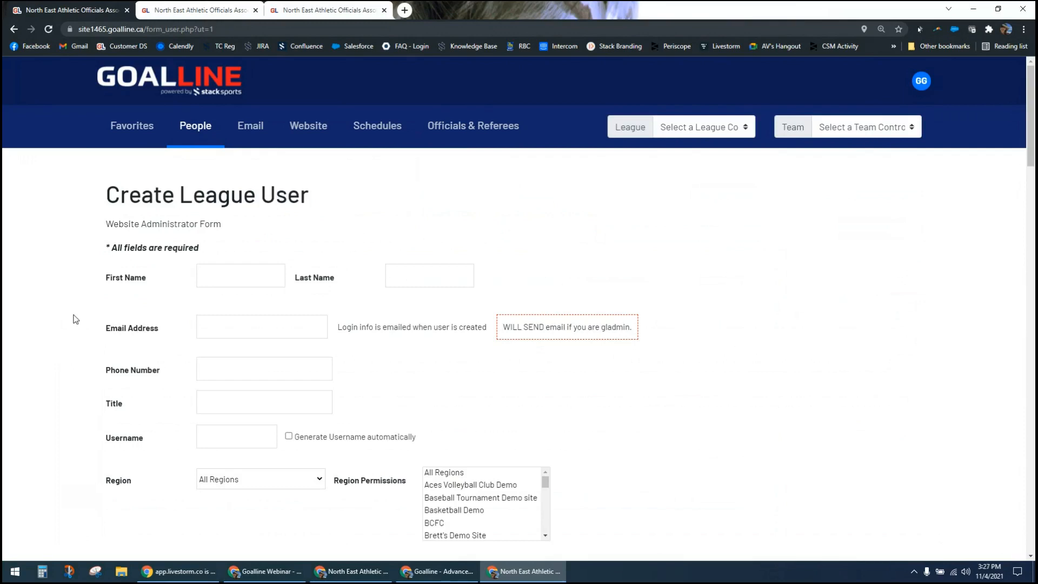
pyautogui.scroll(-2, 76, 319)
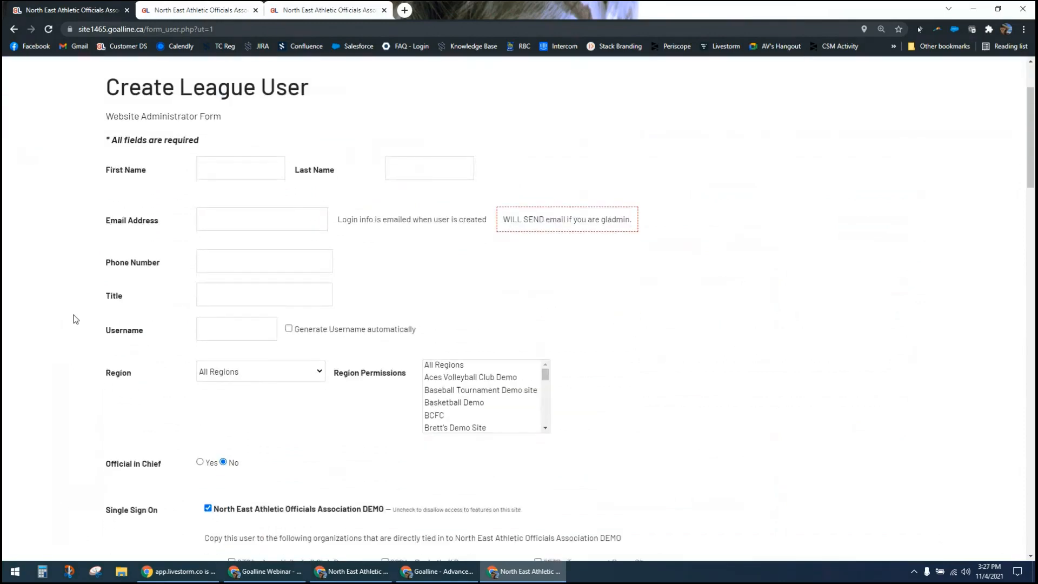
pyautogui.scroll(-1, 75, 319)
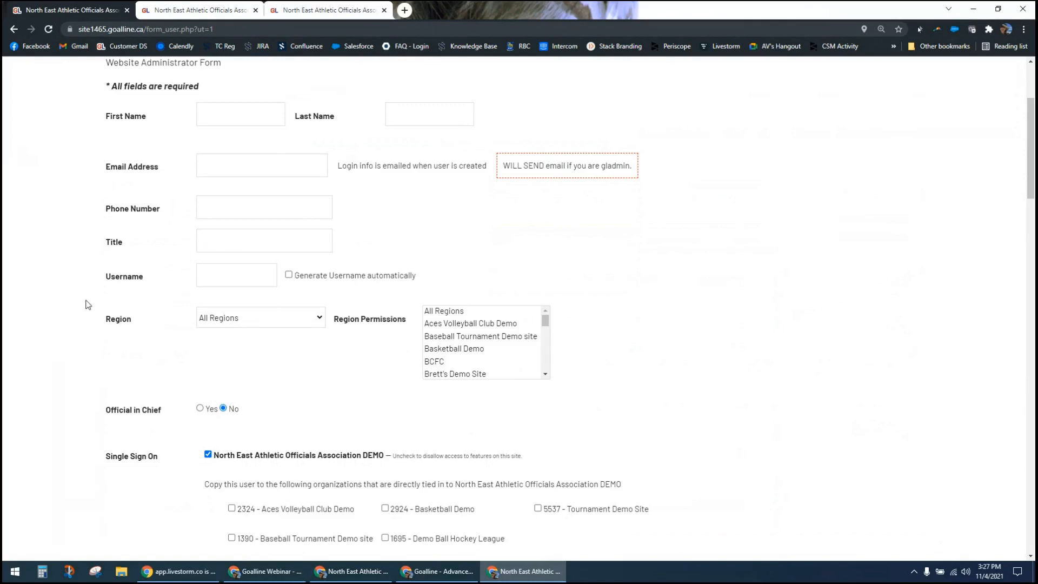
pyautogui.scroll(-1, 88, 304)
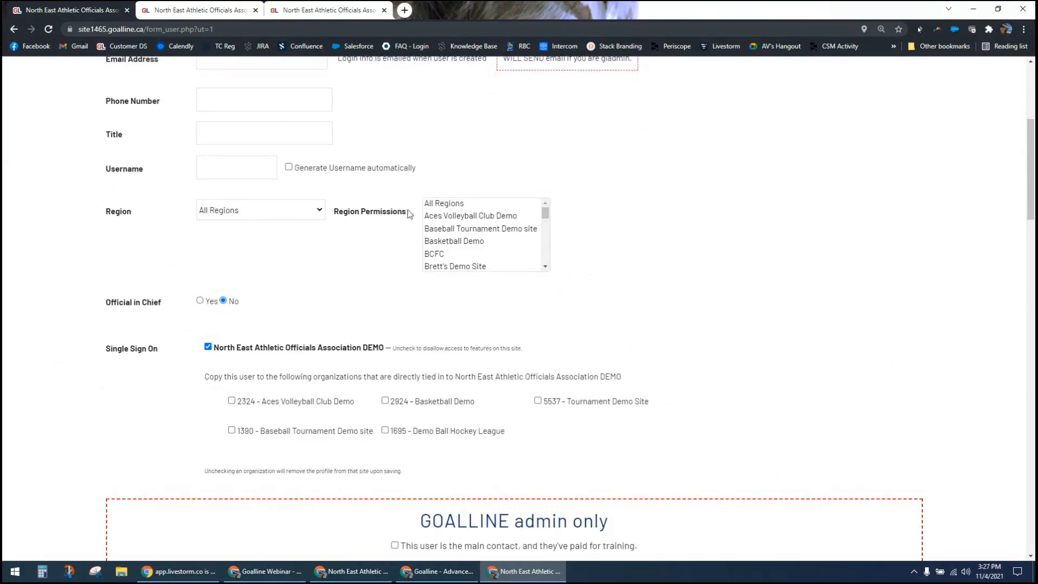
# Step: Set the new league user's region to BCFC
pyautogui.click(320, 212)
pyautogui.press('Escape')
pyautogui.click(282, 269)
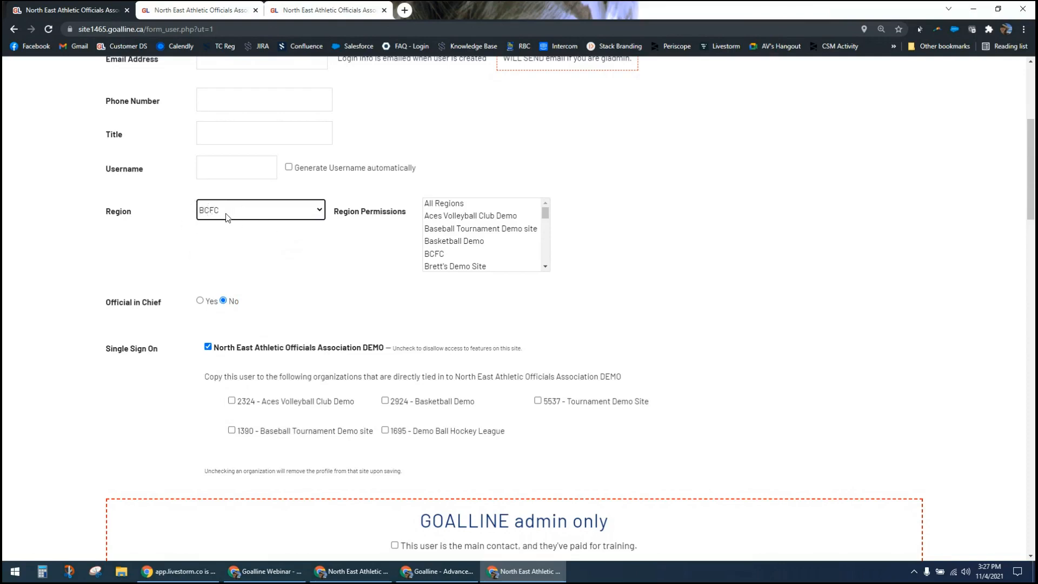
# Step: Select several region permissions for the new user, including BCFC, the demo site listed right after it, and Demo Ball Hockey League
pyautogui.click(455, 255)
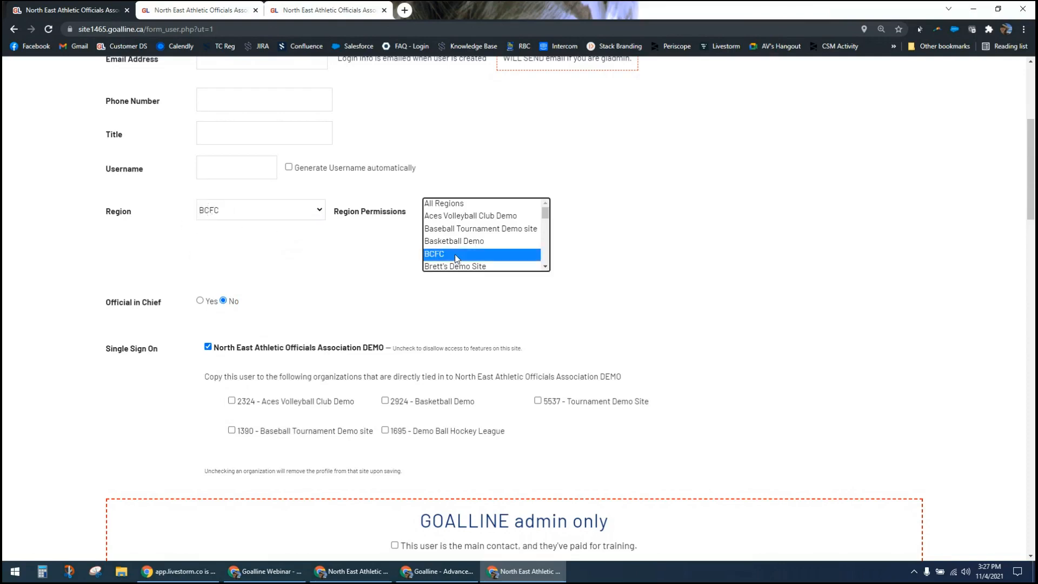
pyautogui.keyDown('ctrl'); pyautogui.click(523, 267); pyautogui.keyUp('ctrl')
pyautogui.click(545, 266)
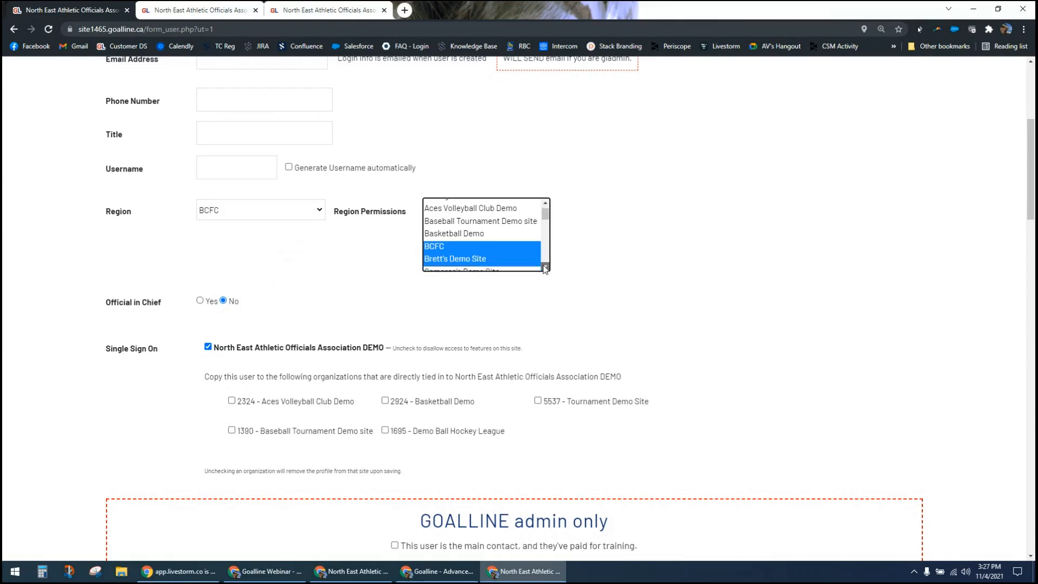
pyautogui.keyDown('ctrl'); pyautogui.click(506, 267); pyautogui.keyUp('ctrl')
pyautogui.click(546, 266)
pyautogui.scroll(-1, 548, 270)
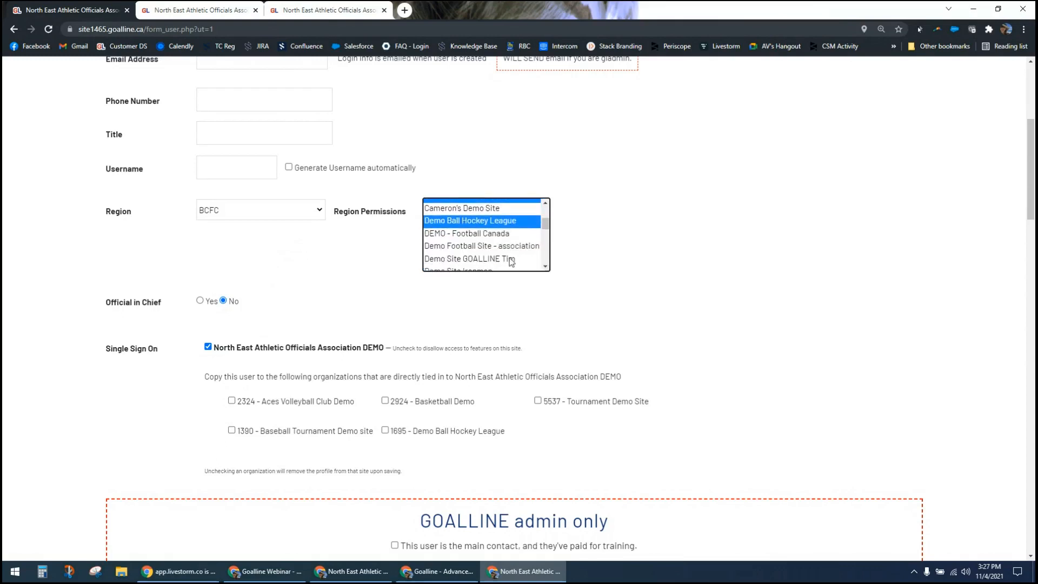
pyautogui.keyDown('ctrl'); pyautogui.click(511, 259); pyautogui.keyUp('ctrl')
pyautogui.scroll(2, 498, 243)
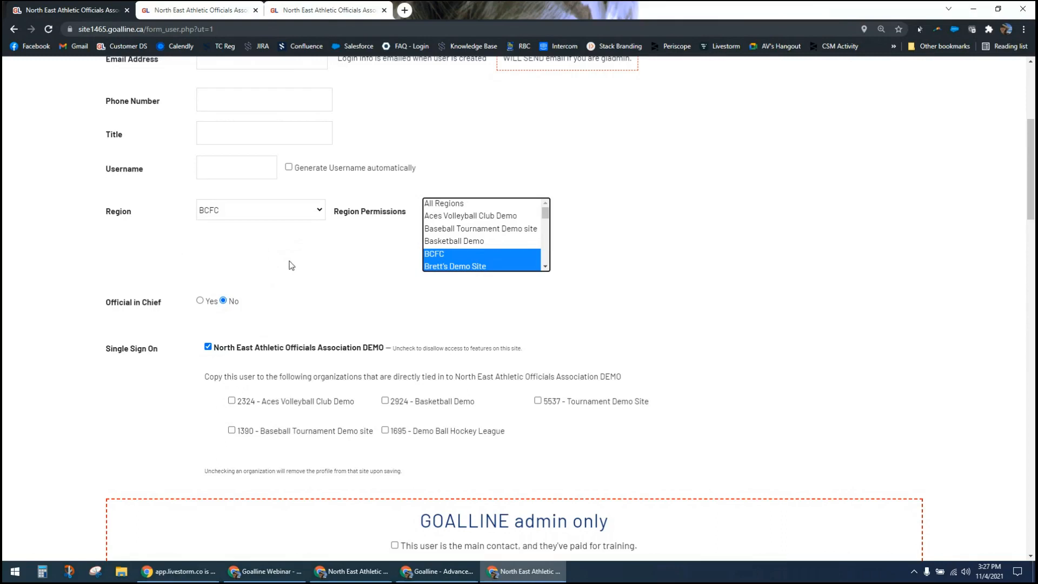
# Step: Examine the Official in Chief option on the new league user's form
pyautogui.scroll(-1, 75, 295)
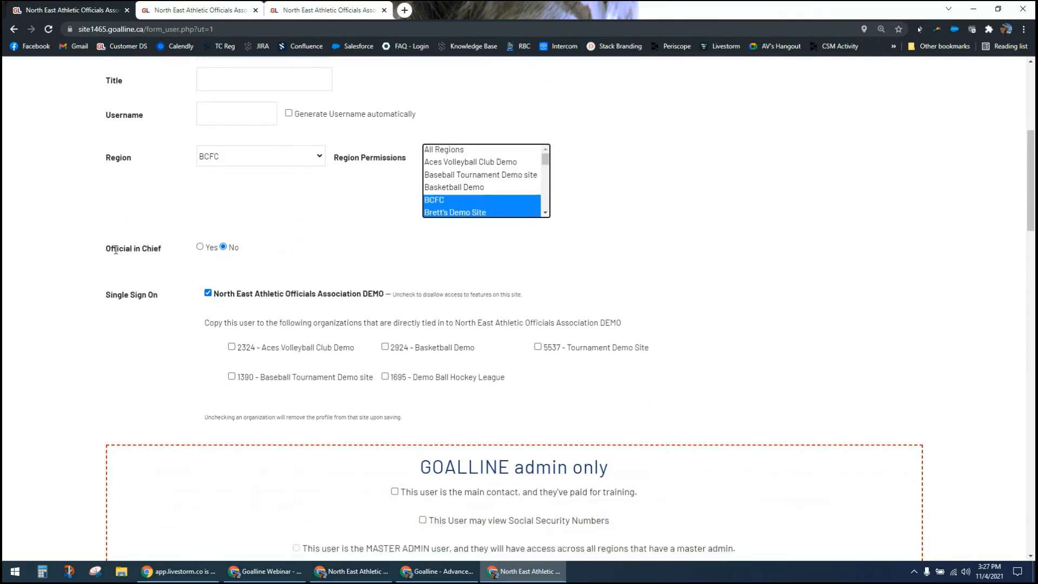
pyautogui.moveTo(114, 249); pyautogui.dragTo(154, 249)
pyautogui.click(139, 252)
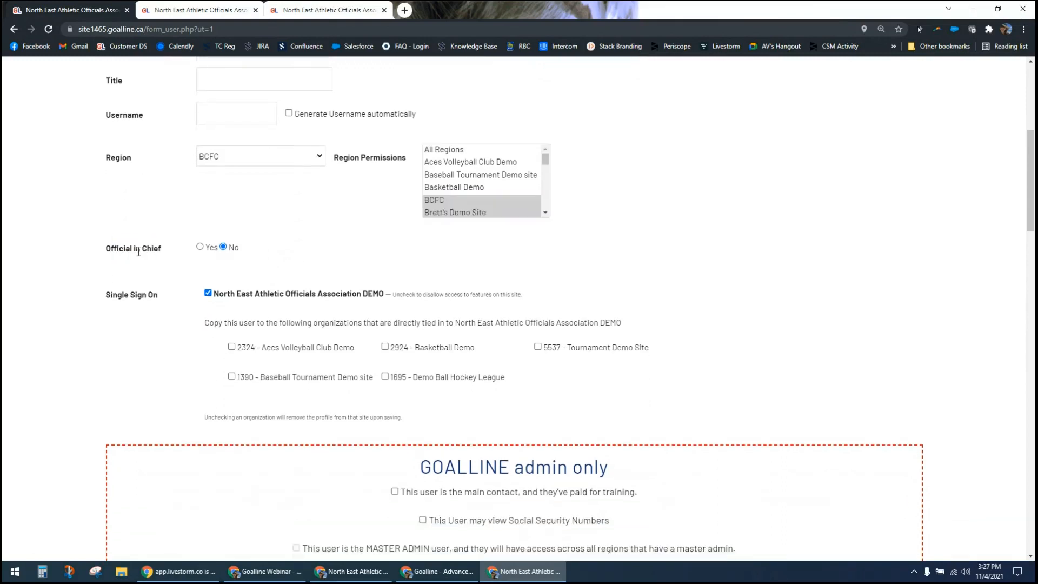
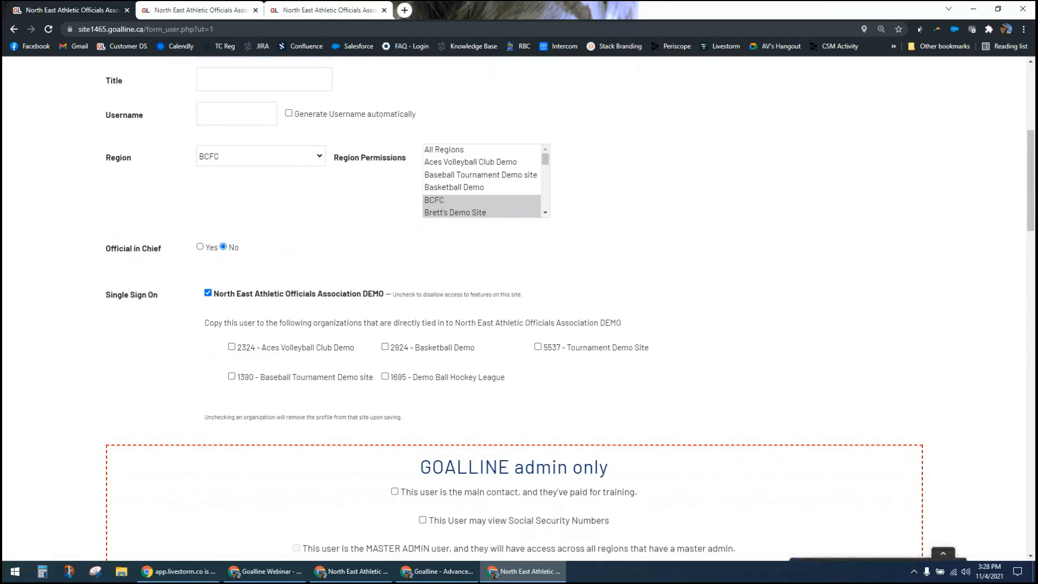
# Step: Give the new league user the association-wide Edit Official Assignments and Edit Official Payrates permissions under Official Tools
pyautogui.scroll(-1, 81, 443)
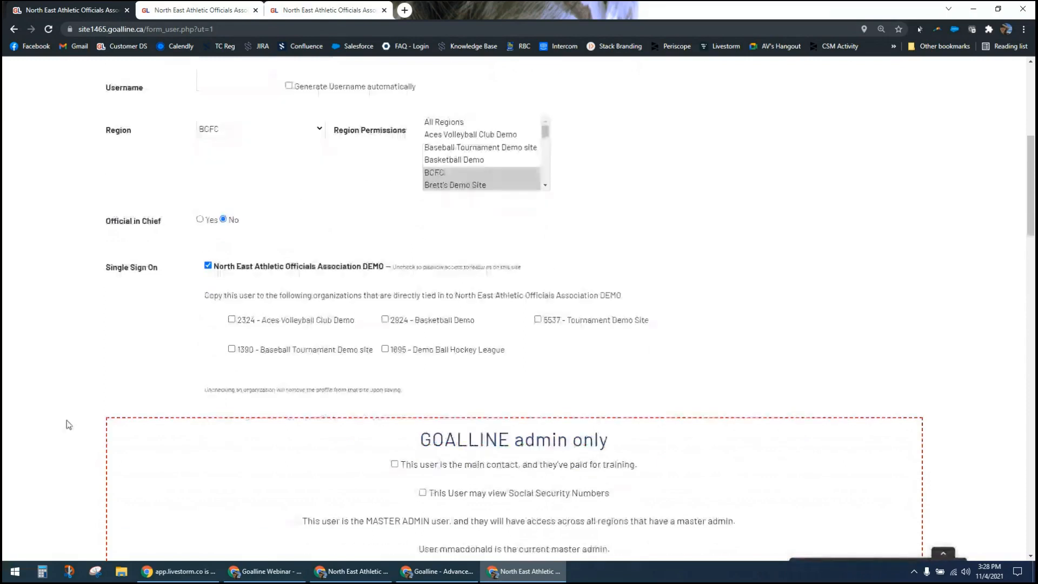
pyautogui.scroll(-2, 69, 424)
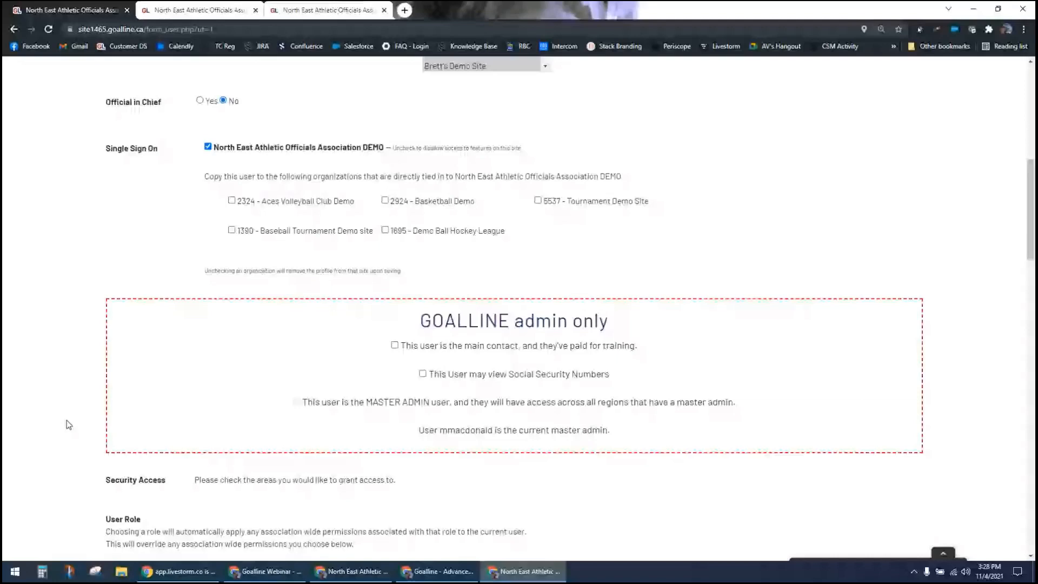
pyautogui.scroll(-8, 69, 425)
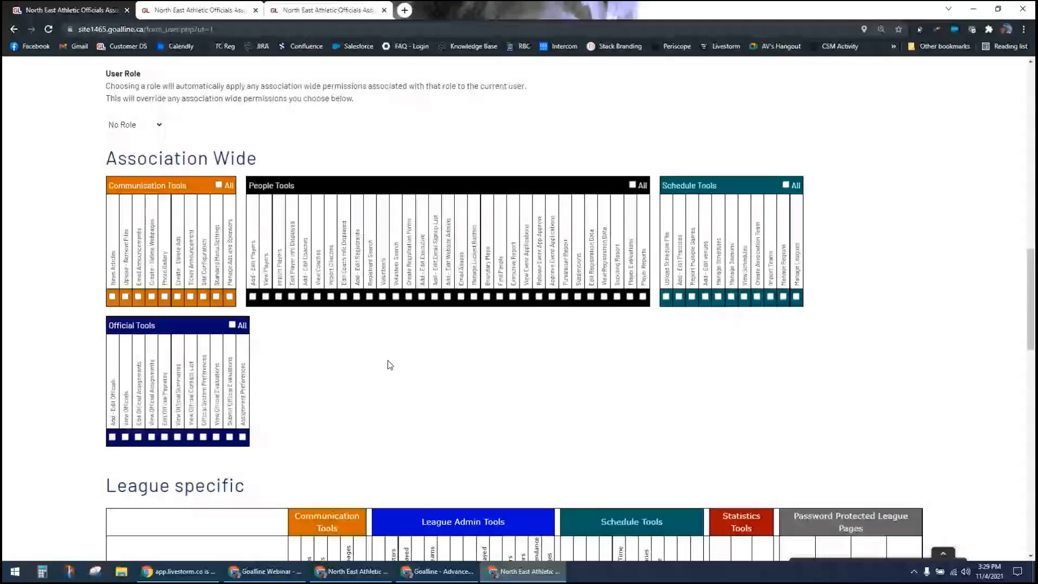
pyautogui.hotkey('ctrl', '+')
pyautogui.hotkey('ctrl', '+')
pyautogui.hotkey('ctrl', '+')
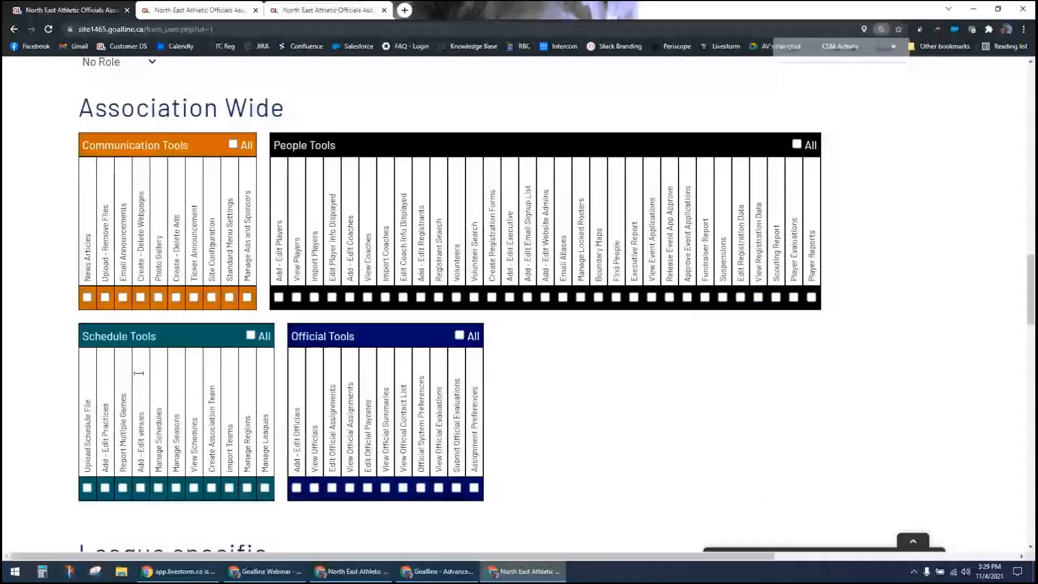
pyautogui.scroll(-2, 333, 370)
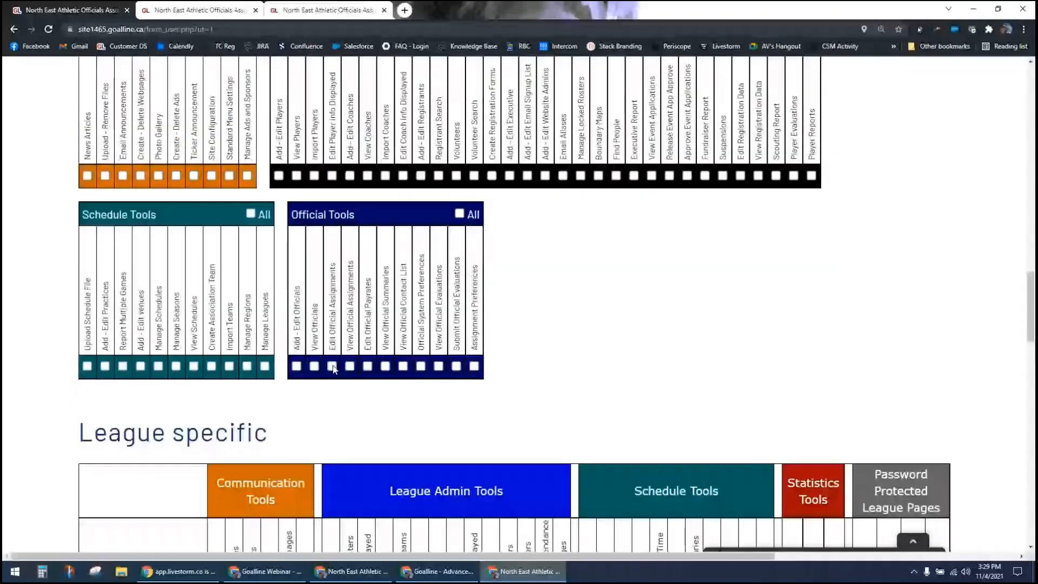
pyautogui.click(333, 367)
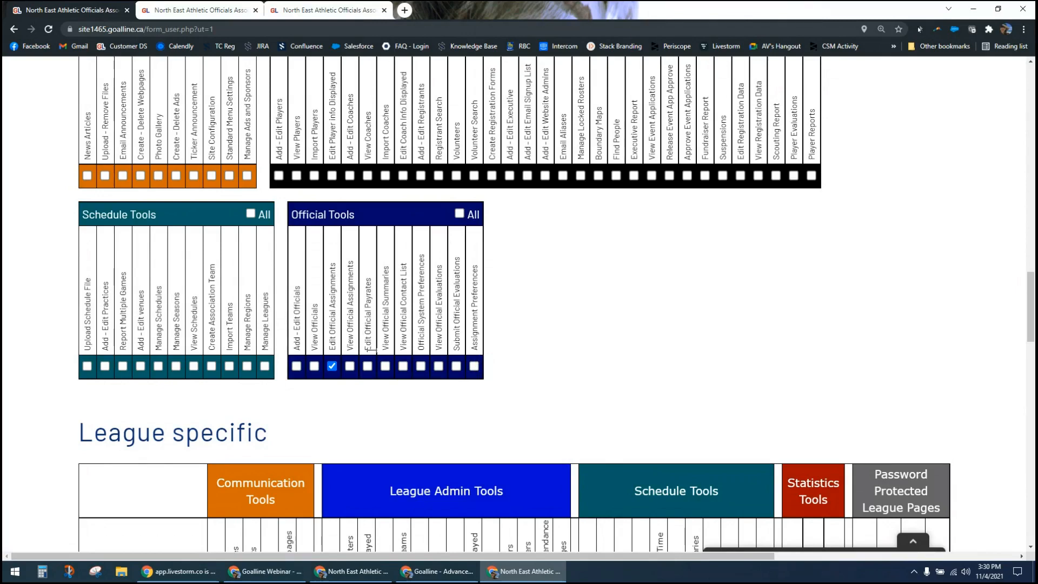
pyautogui.click(368, 366)
# Step: Return to the website administrators list and open the assignor permissions of an existing administrator's account
pyautogui.click(13, 29)
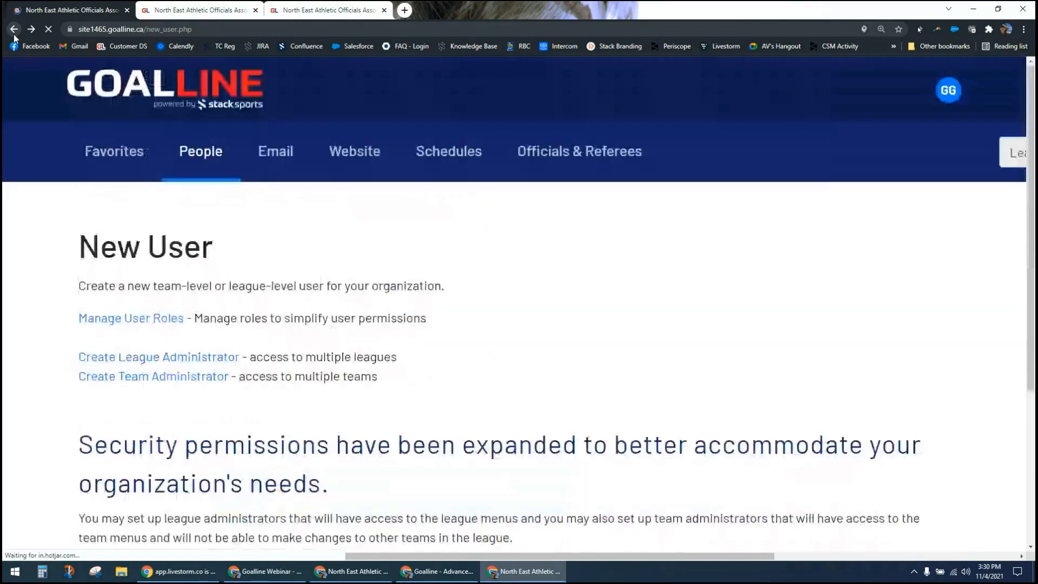
pyautogui.click(14, 34)
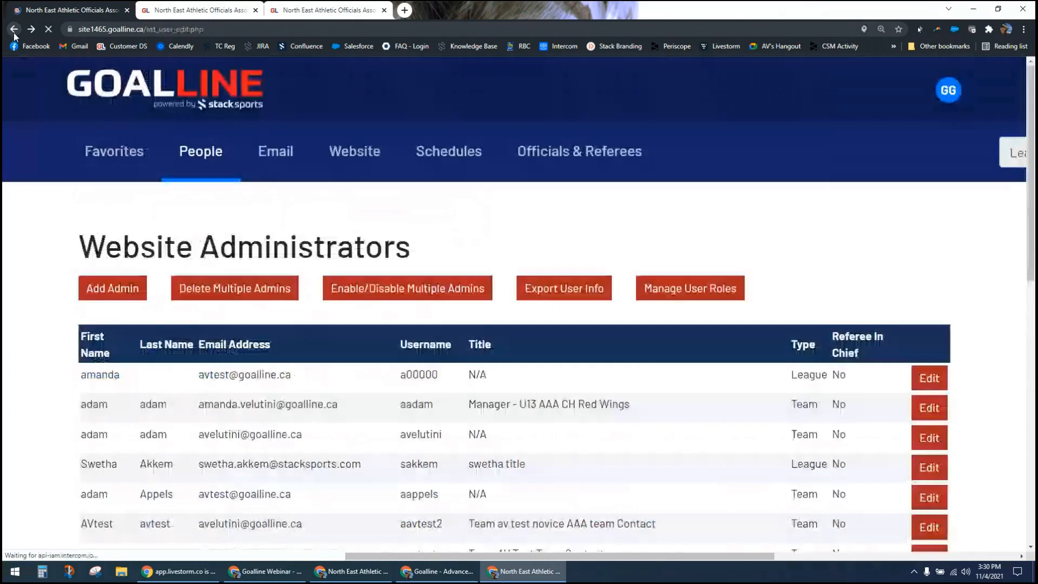
pyautogui.scroll(-3, 106, 491)
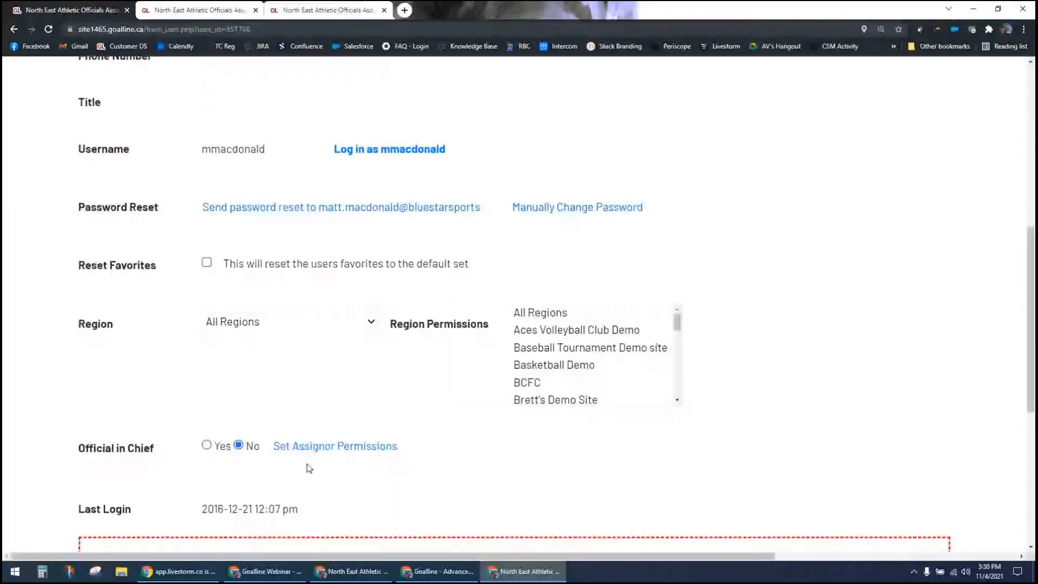
pyautogui.click(339, 455)
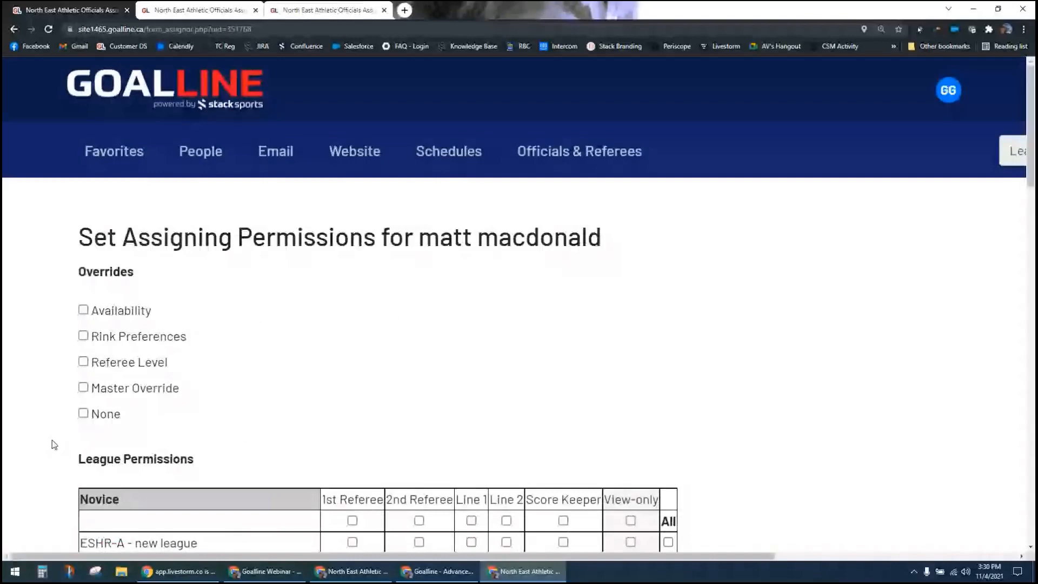
# Step: Try the Master Override, Availability and Rink Preferences overrides for this assignor and clear them again
pyautogui.scroll(-3, 54, 444)
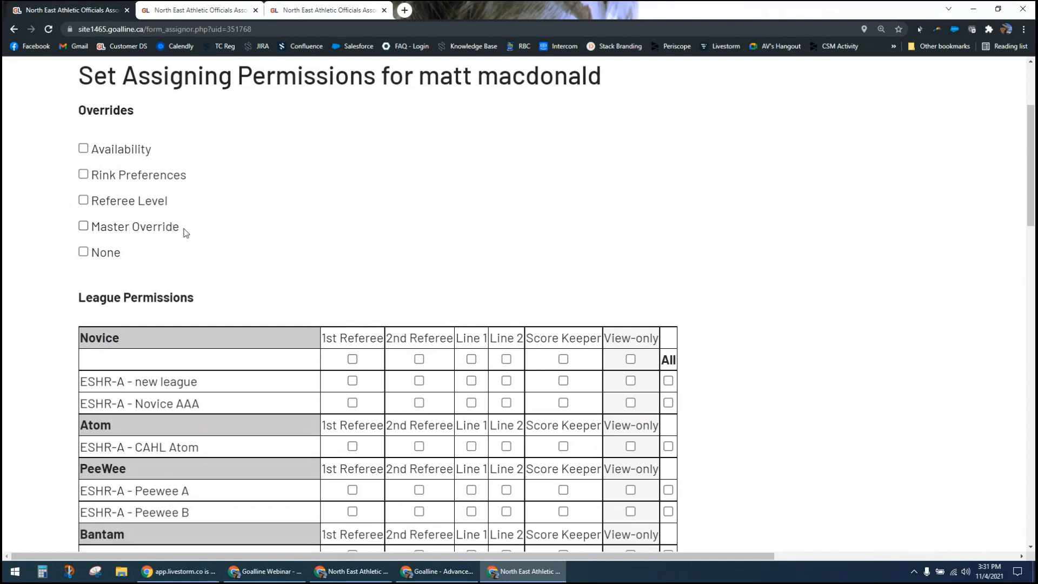
pyautogui.click(143, 232)
pyautogui.click(160, 228)
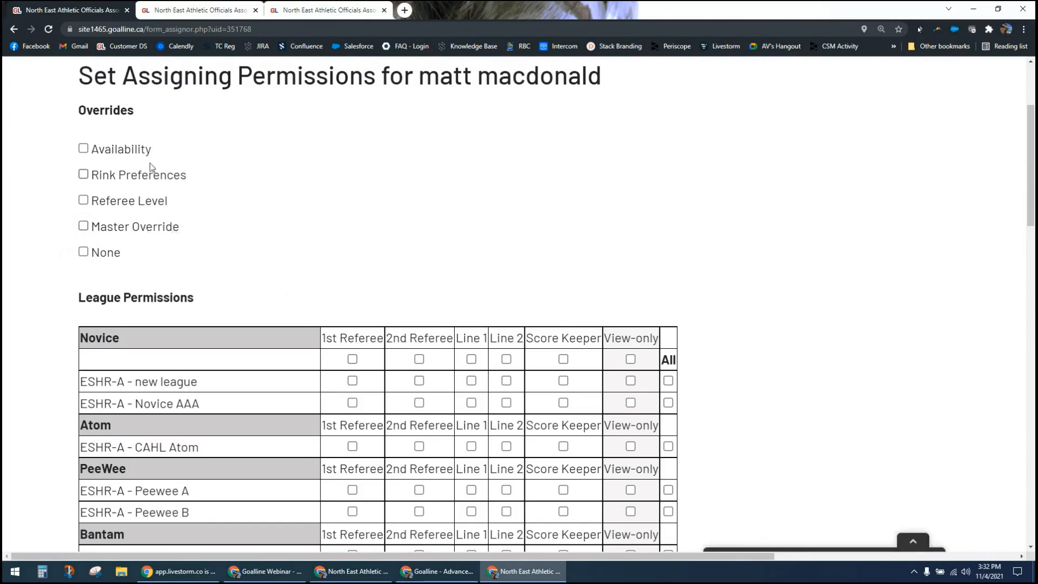
pyautogui.click(84, 149)
pyautogui.click(84, 175)
pyautogui.click(83, 174)
pyautogui.click(84, 148)
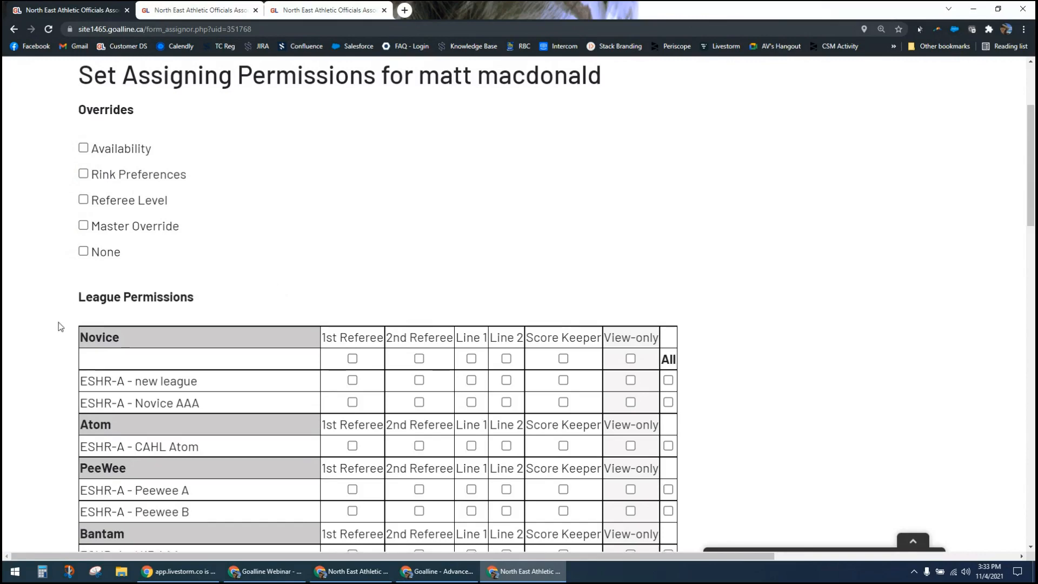
# Step: Grant the assignor 1st Referee, 2nd Referee, Line 1 and Line 2 permissions for the CAHL Atom league
pyautogui.scroll(-4, 59, 328)
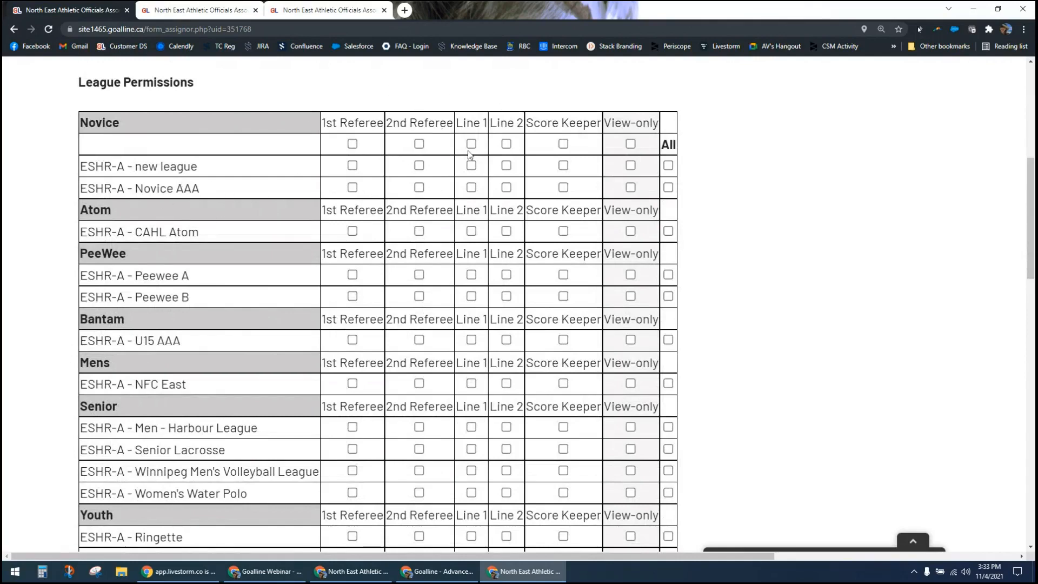
pyautogui.click(353, 231)
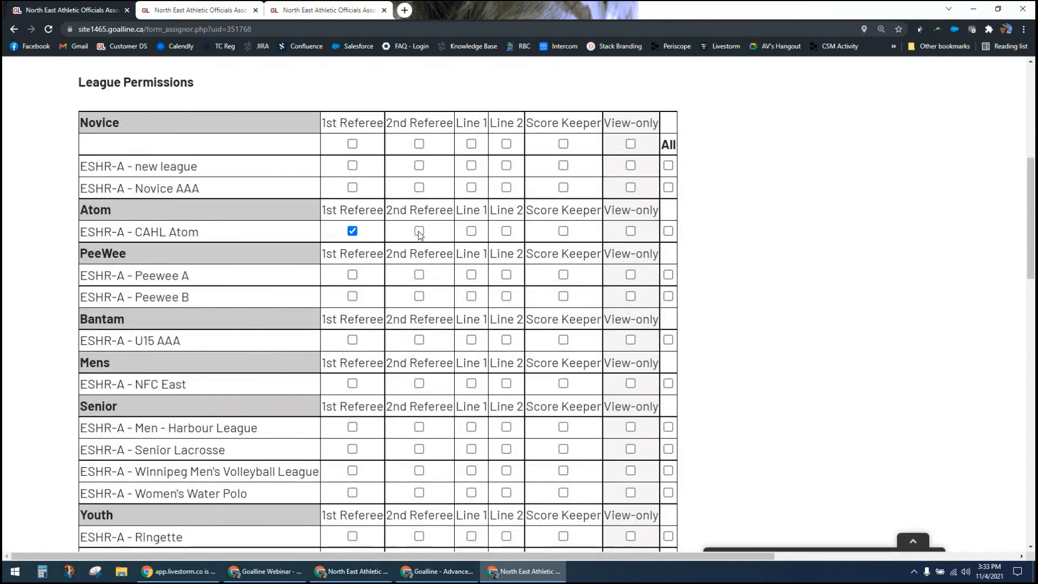
pyautogui.click(419, 231)
pyautogui.click(471, 231)
pyautogui.click(506, 231)
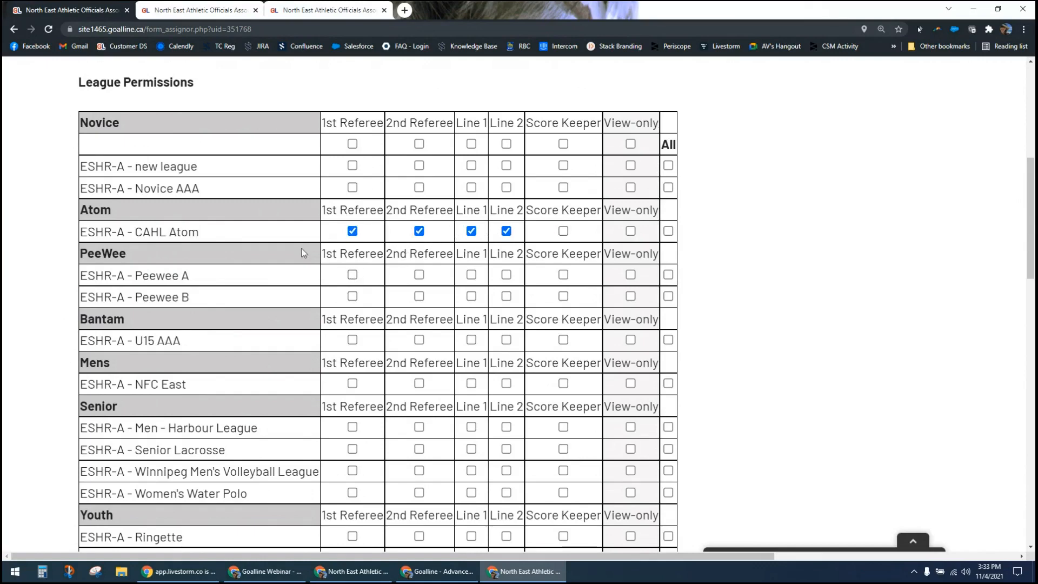
pyautogui.moveTo(141, 233); pyautogui.dragTo(193, 234)
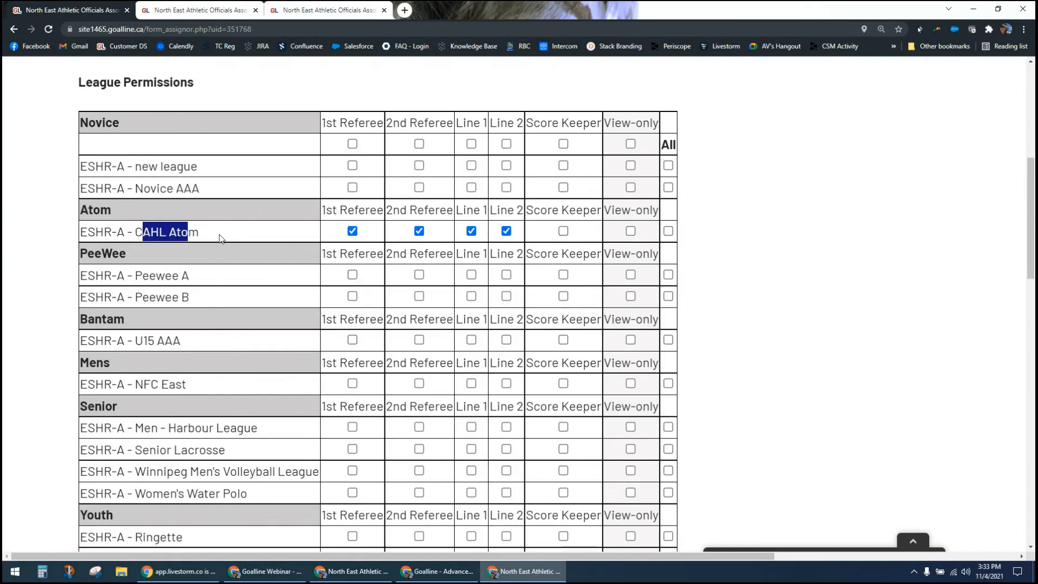
pyautogui.click(221, 235)
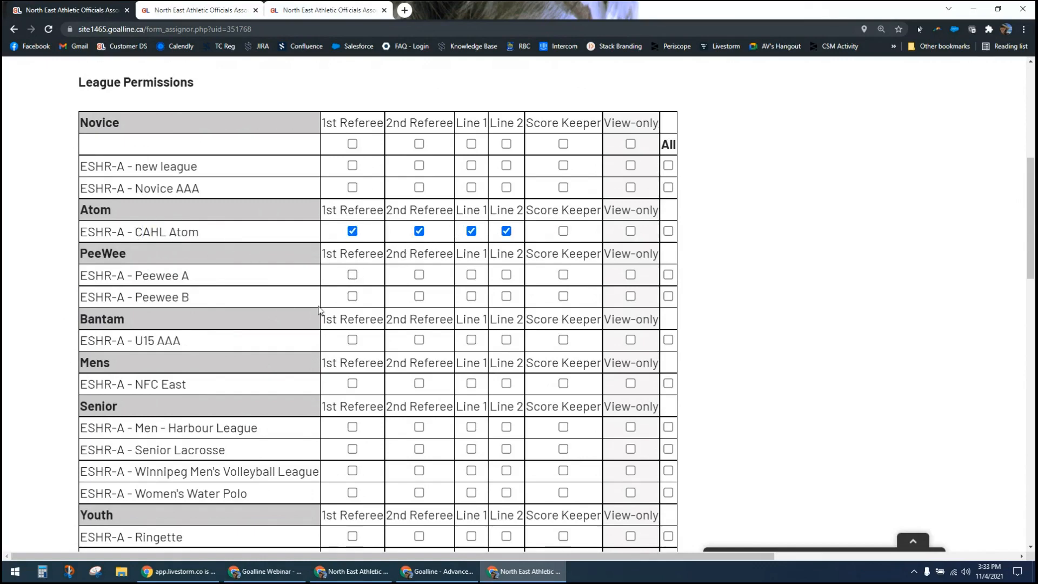
# Step: Grant the assignor 1st Referee, 2nd Referee, Line 1 and Line 2 permissions for the U15 AAA league
pyautogui.click(353, 340)
pyautogui.click(419, 339)
pyautogui.click(472, 340)
pyautogui.click(506, 340)
# Step: Grant the assignor the Score Keeper and View-only permissions for every league at once
pyautogui.scroll(-5, 35, 368)
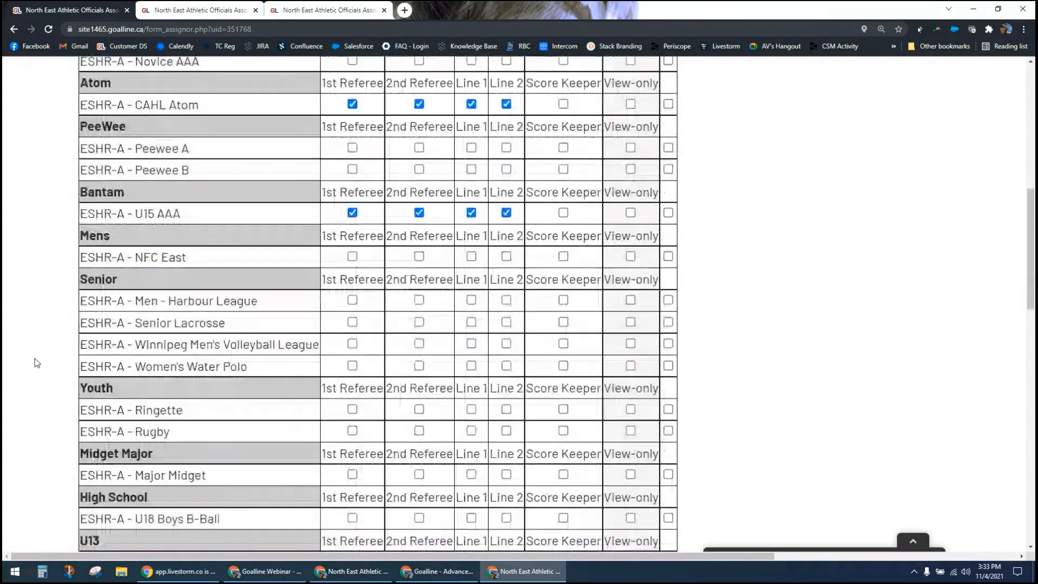
pyautogui.scroll(-12, 36, 363)
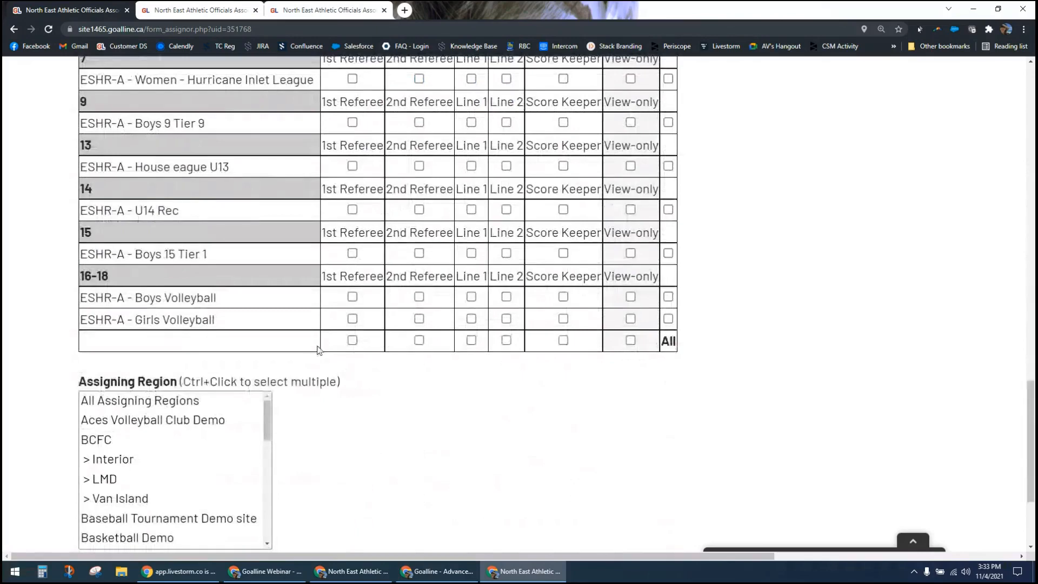
pyautogui.click(563, 340)
pyautogui.scroll(10, 579, 381)
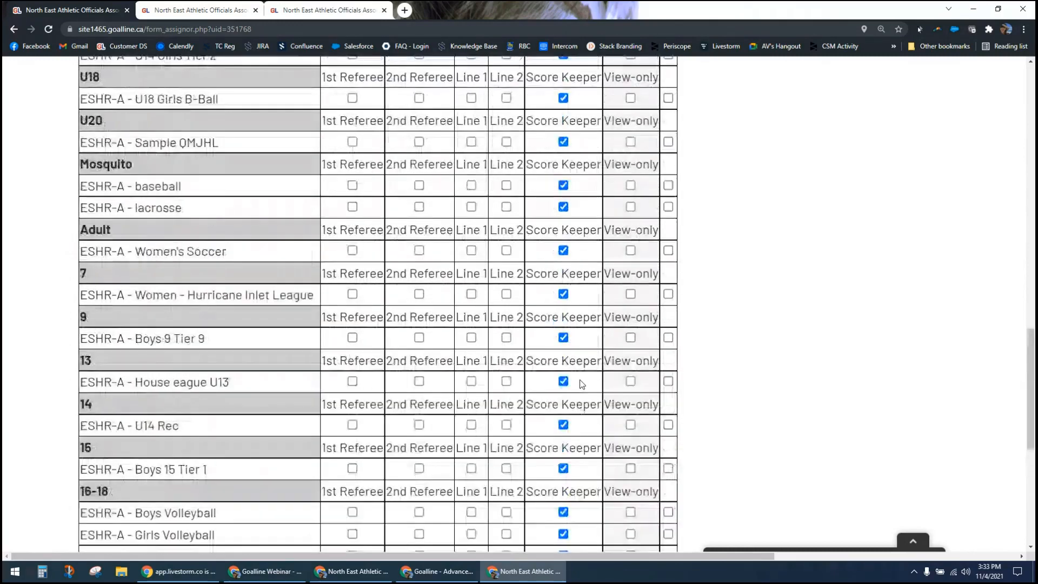
pyautogui.scroll(7, 583, 381)
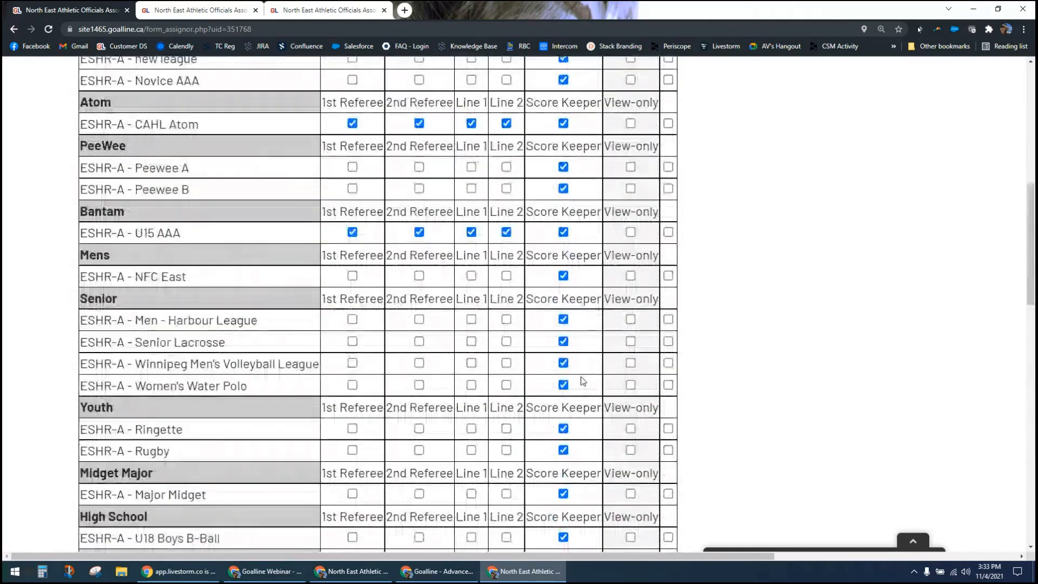
pyautogui.scroll(-6, 756, 330)
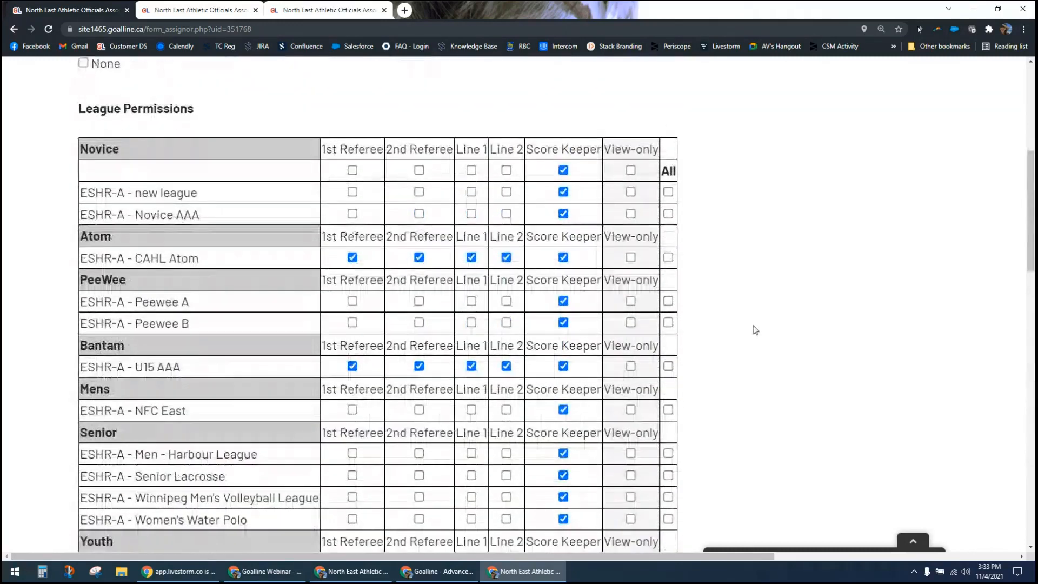
pyautogui.scroll(-10, 755, 330)
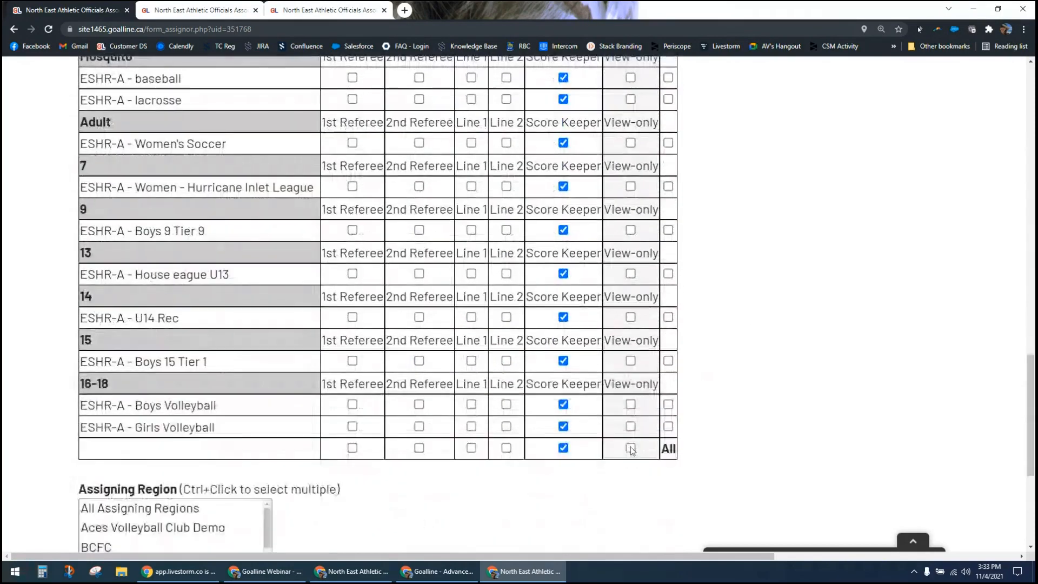
pyautogui.click(630, 448)
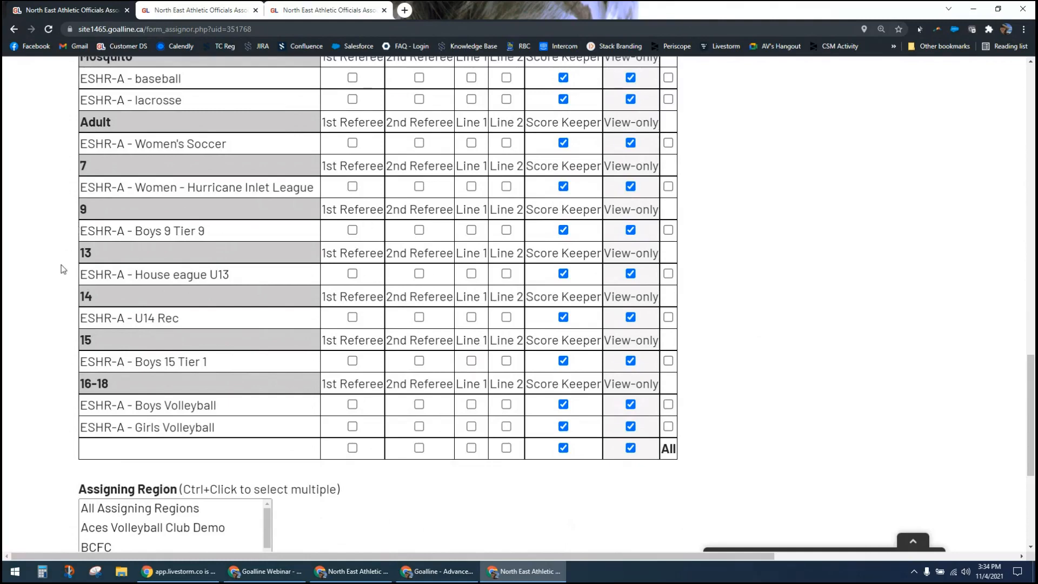
# Step: Grant the assignor 1st Referee, 2nd Referee, Line 1 and Line 2 permissions for the Boys Volleyball league
pyautogui.scroll(-2, 64, 274)
pyautogui.scroll(-2, 63, 274)
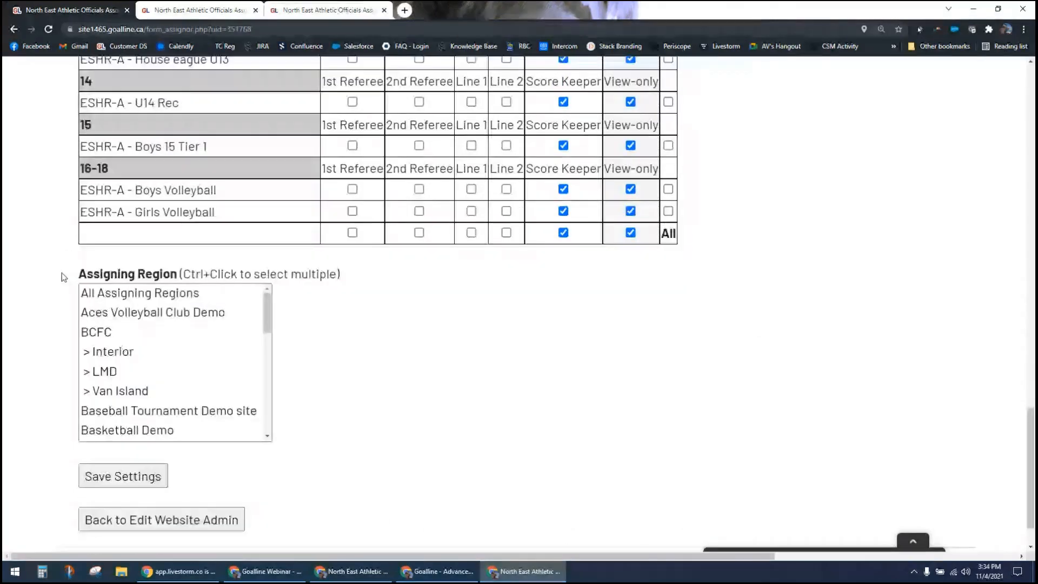
pyautogui.scroll(-1, 63, 277)
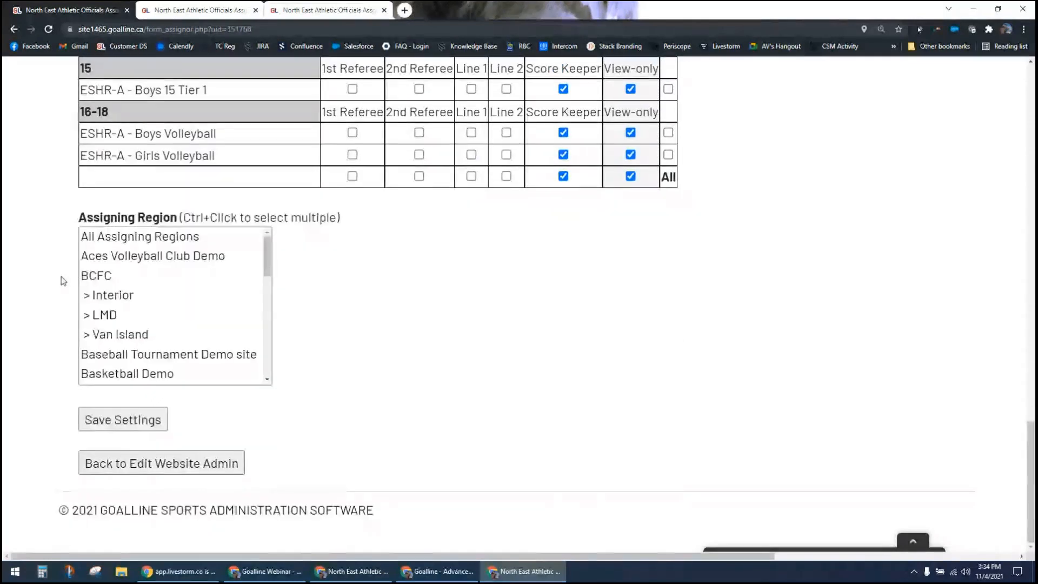
pyautogui.click(352, 133)
pyautogui.click(420, 134)
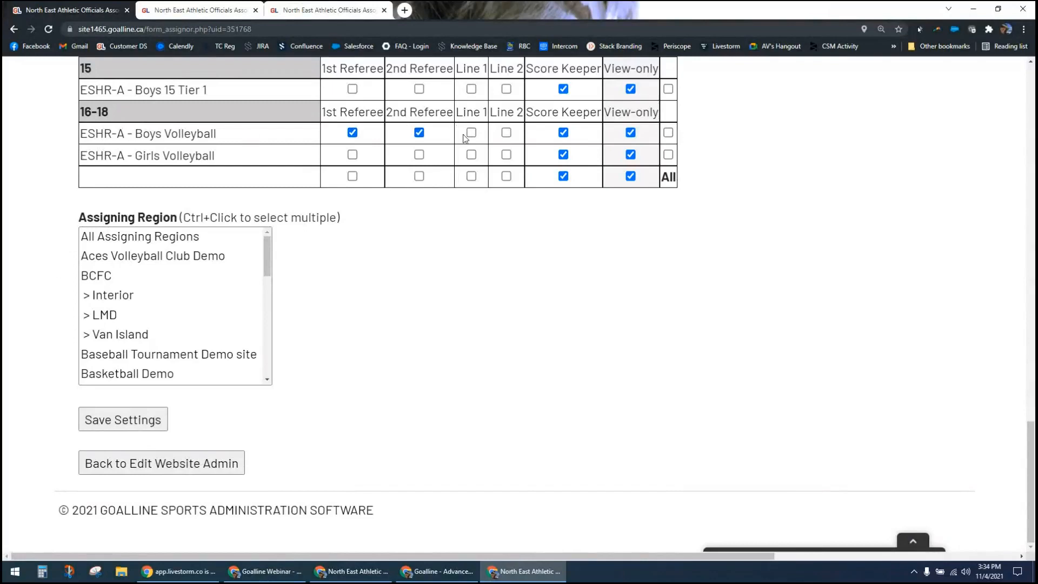
pyautogui.click(470, 134)
pyautogui.click(506, 134)
pyautogui.moveTo(136, 135); pyautogui.dragTo(228, 141)
pyautogui.click(37, 152)
# Step: Try multiple assigning regions: BCFC with its subregions, and Basketball Demo together with the demo sites through Demo Football Site - association
pyautogui.moveTo(130, 276); pyautogui.dragTo(148, 338)
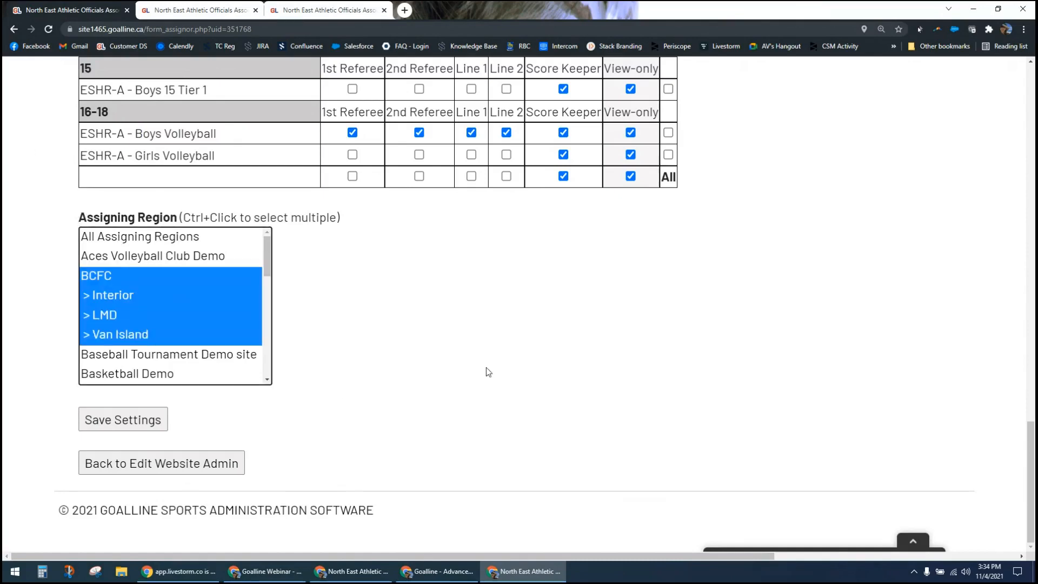
pyautogui.click(293, 374)
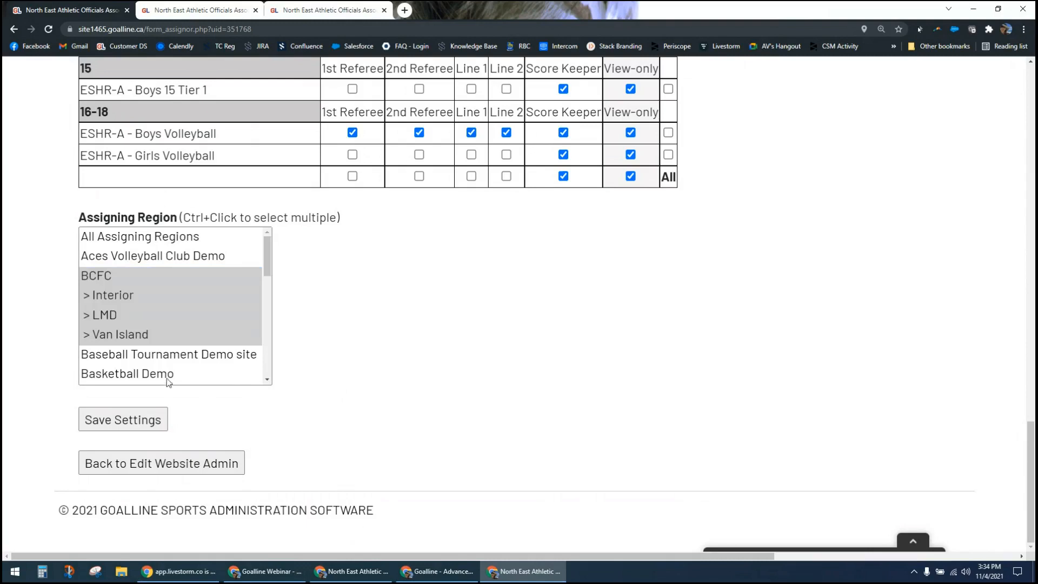
pyautogui.click(230, 380)
pyautogui.scroll(-2, 255, 288)
pyautogui.moveTo(202, 313); pyautogui.dragTo(229, 372)
pyautogui.click(385, 339)
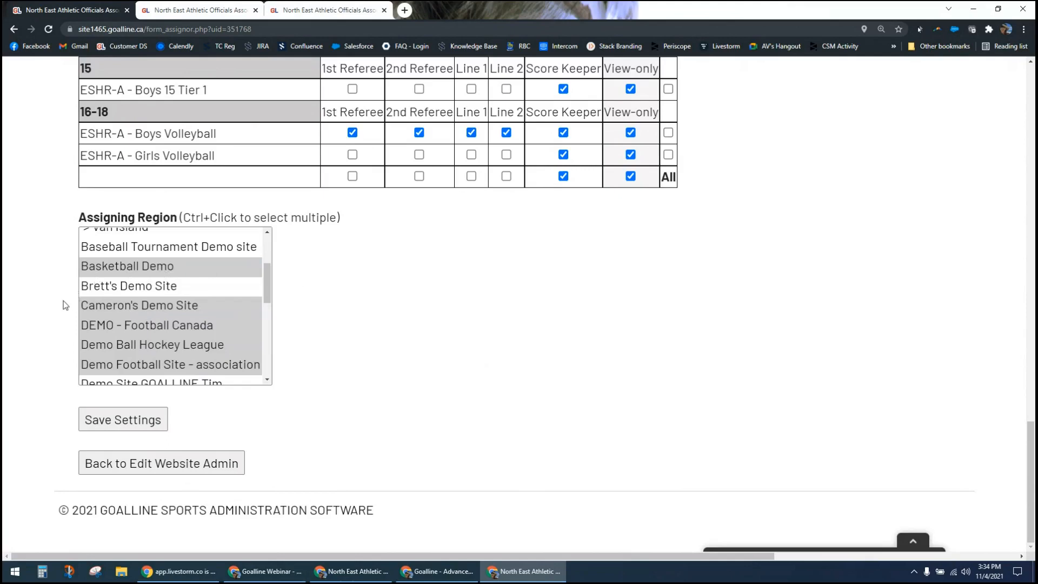
pyautogui.moveTo(267, 286); pyautogui.dragTo(271, 249)
pyautogui.click(279, 254)
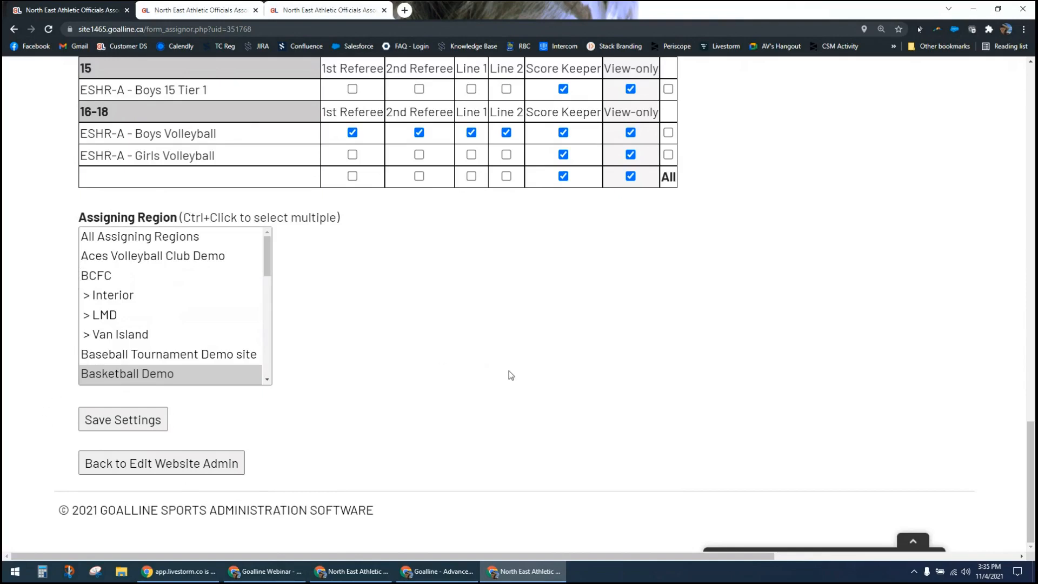
# Step: Grant 1st Referee, 2nd Referee, Line 1 and Line 2 for every league and set the assigning region to All Assigning Regions
pyautogui.click(352, 176)
pyautogui.click(419, 176)
pyautogui.click(472, 176)
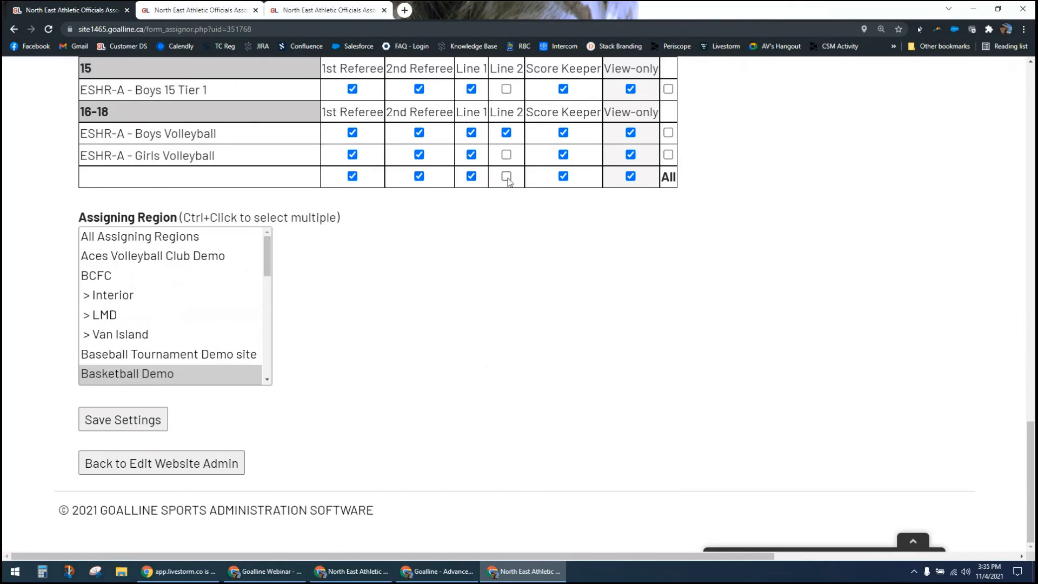
pyautogui.click(506, 177)
pyautogui.click(180, 239)
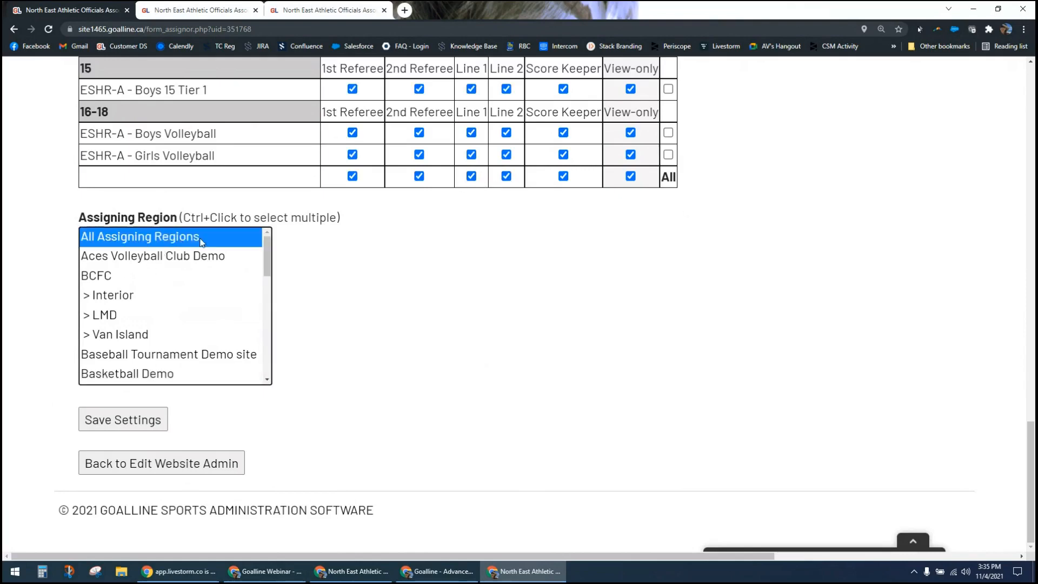
pyautogui.click(436, 294)
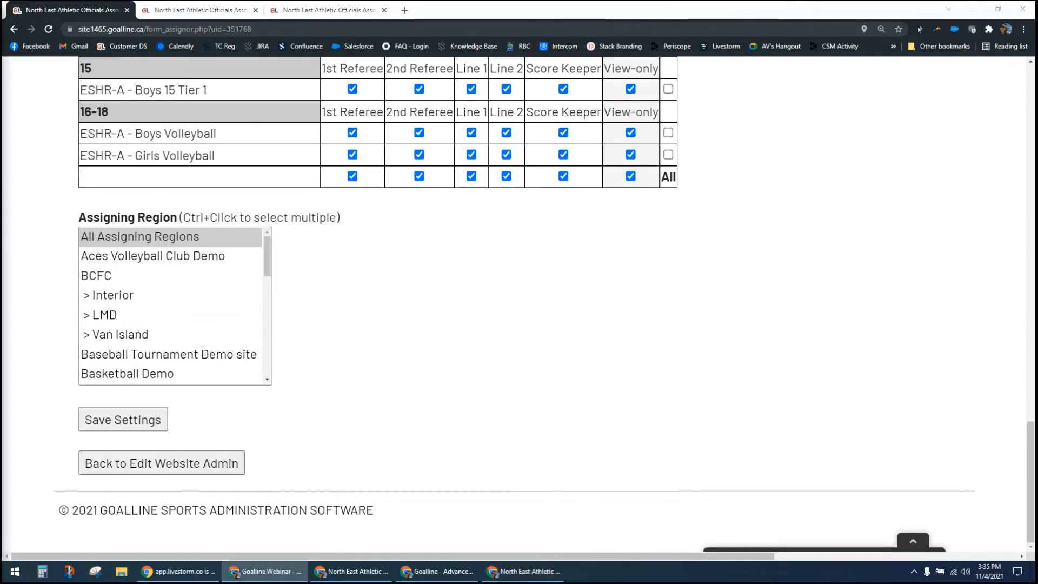
# Step: Leave the assigning permissions page and open the form for creating a new official
pyautogui.click(443, 385)
pyautogui.scroll(1, 445, 385)
pyautogui.scroll(4, 448, 386)
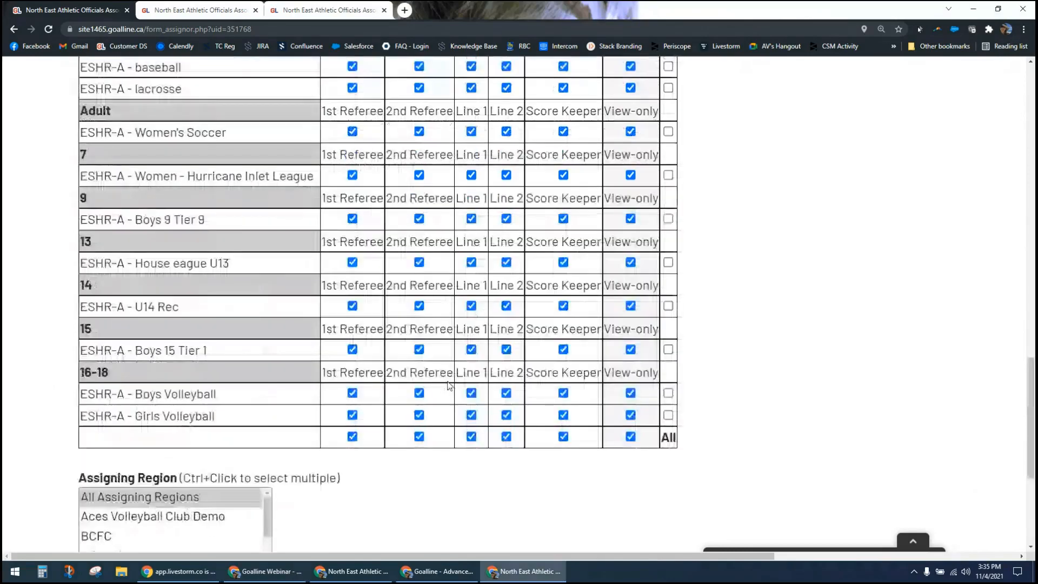
pyautogui.scroll(20, 449, 386)
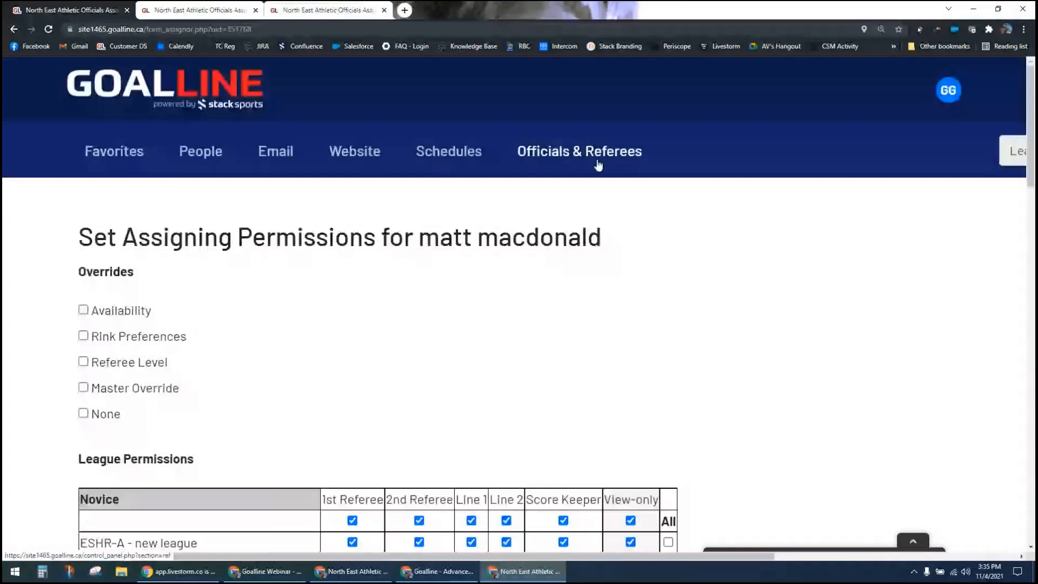
pyautogui.hotkey('ctrl', '-')
pyautogui.hotkey('ctrl', '-')
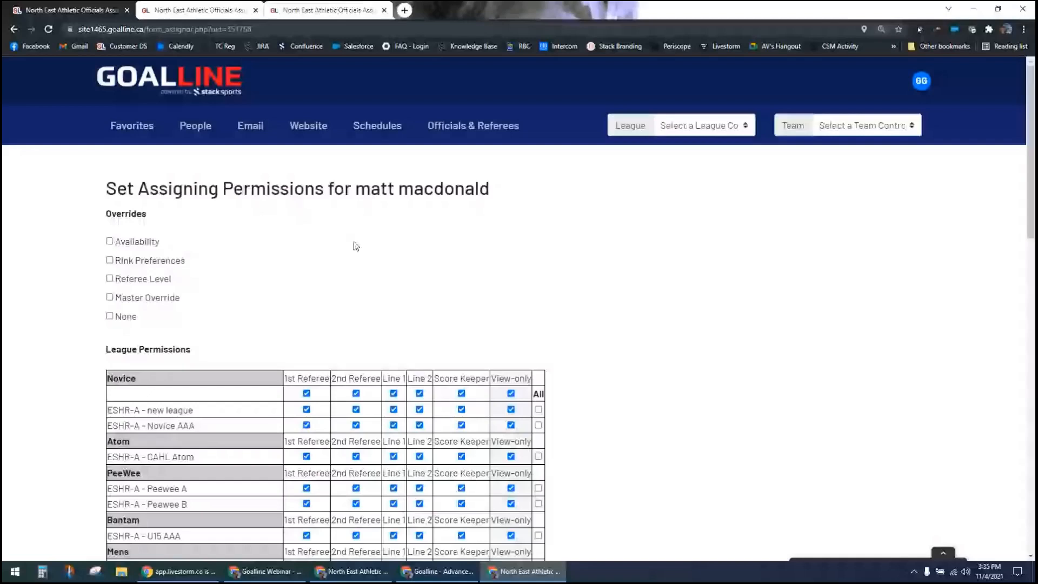
pyautogui.click(474, 125)
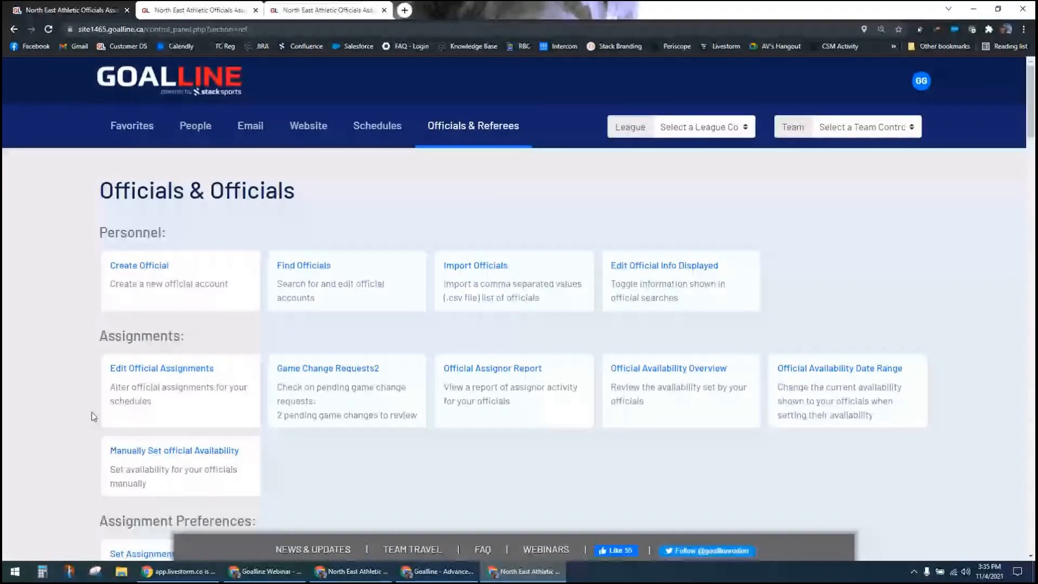
pyautogui.click(140, 266)
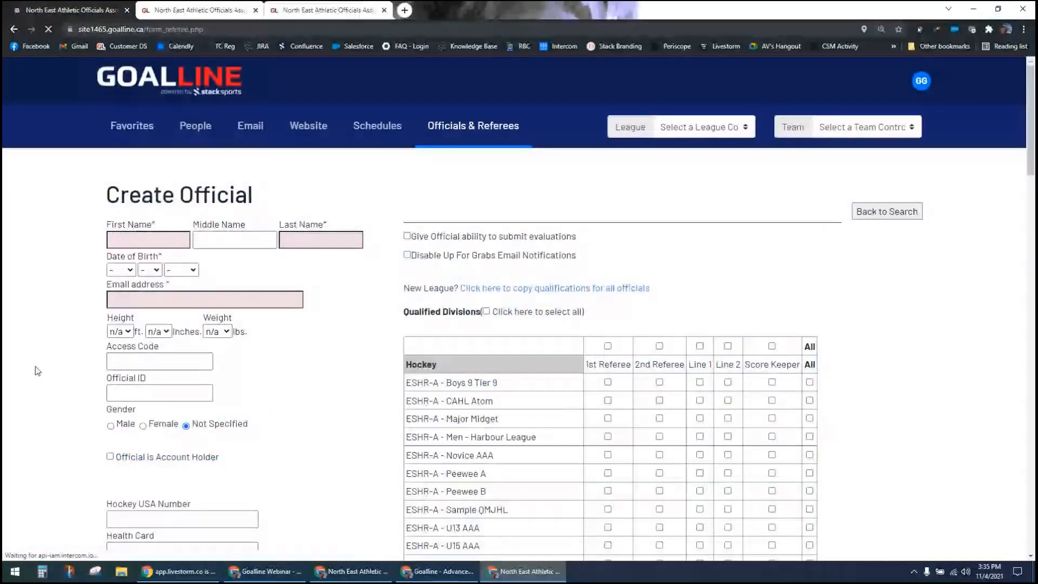
# Step: Qualify the new official as 1st and 2nd Referee for Boys 9 Tier 9 and as Line 1 and Line 2 for Men - Harbour League
pyautogui.scroll(-2, 623, 248)
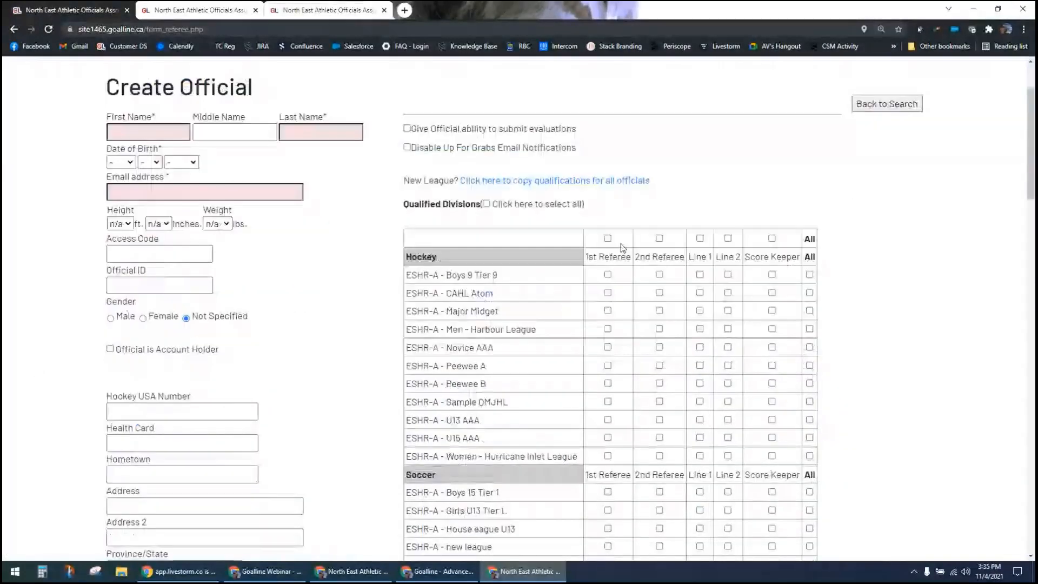
pyautogui.click(608, 274)
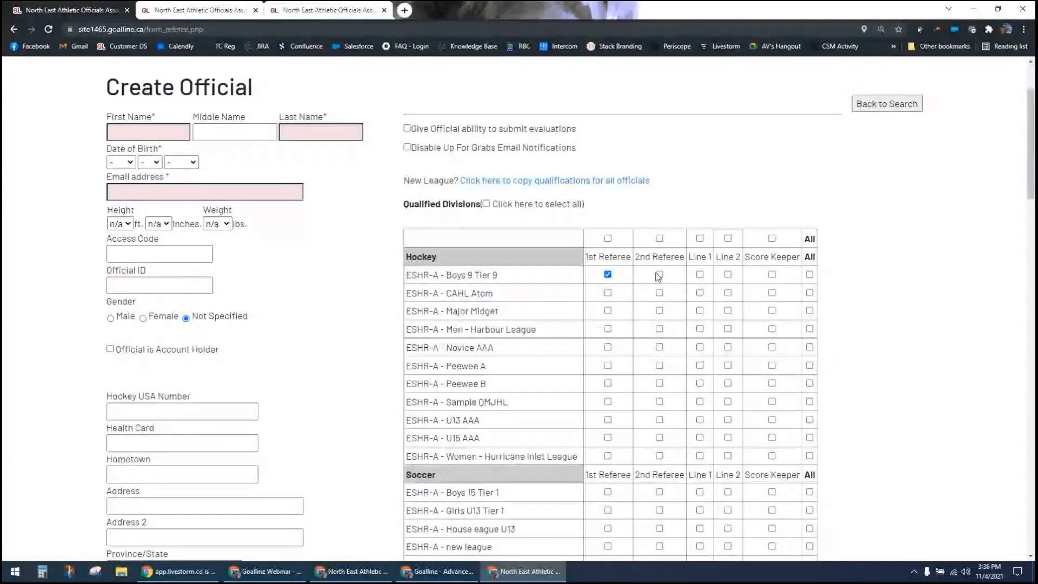
pyautogui.click(659, 274)
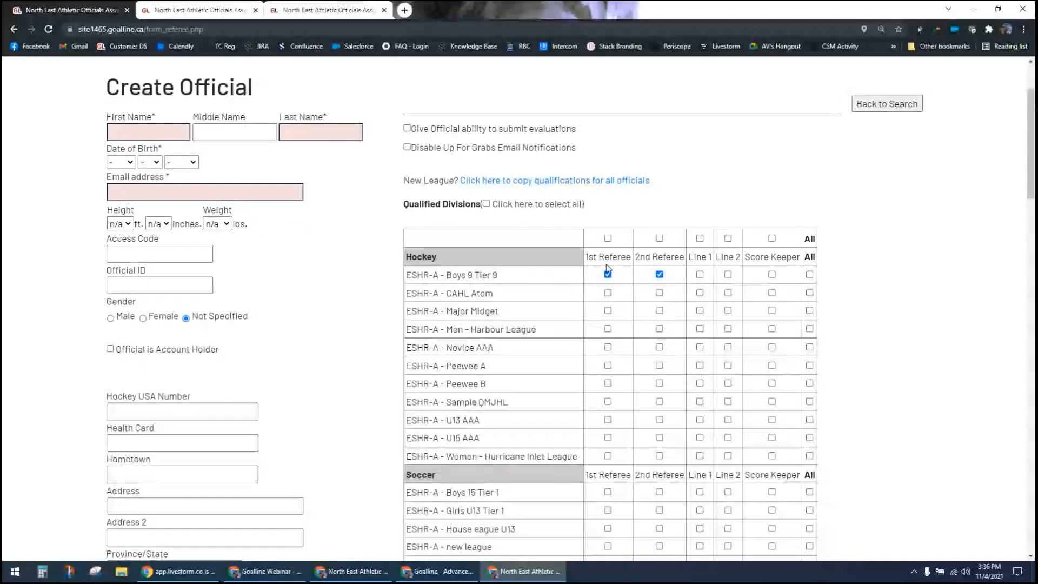
pyautogui.click(701, 329)
pyautogui.click(728, 329)
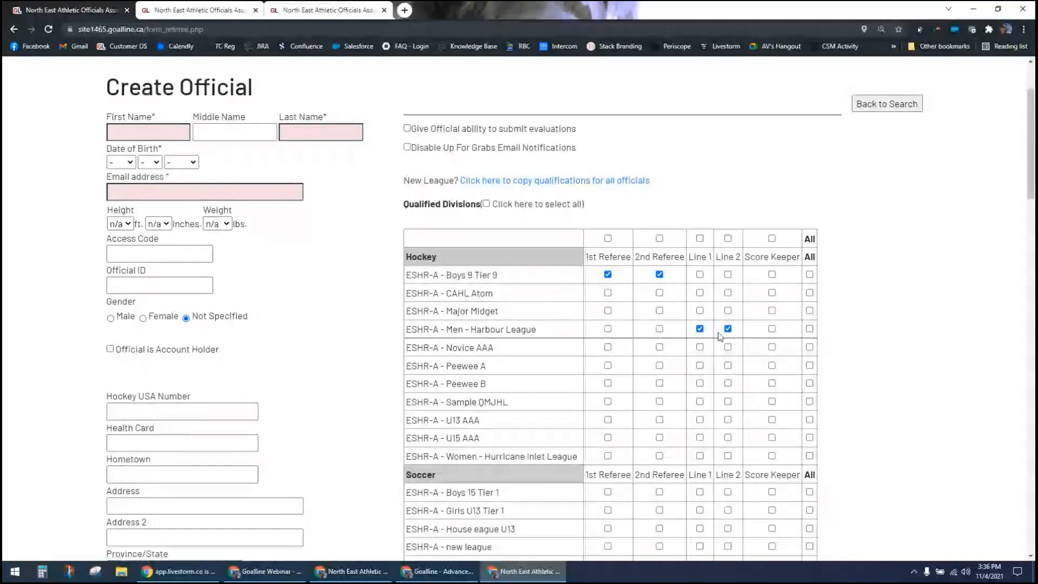
# Step: Qualify the official as Line 1 and Line 2 for every league, and as 1st and 2nd Referee for U14 Rec and U13 AAA
pyautogui.click(700, 239)
pyautogui.click(728, 239)
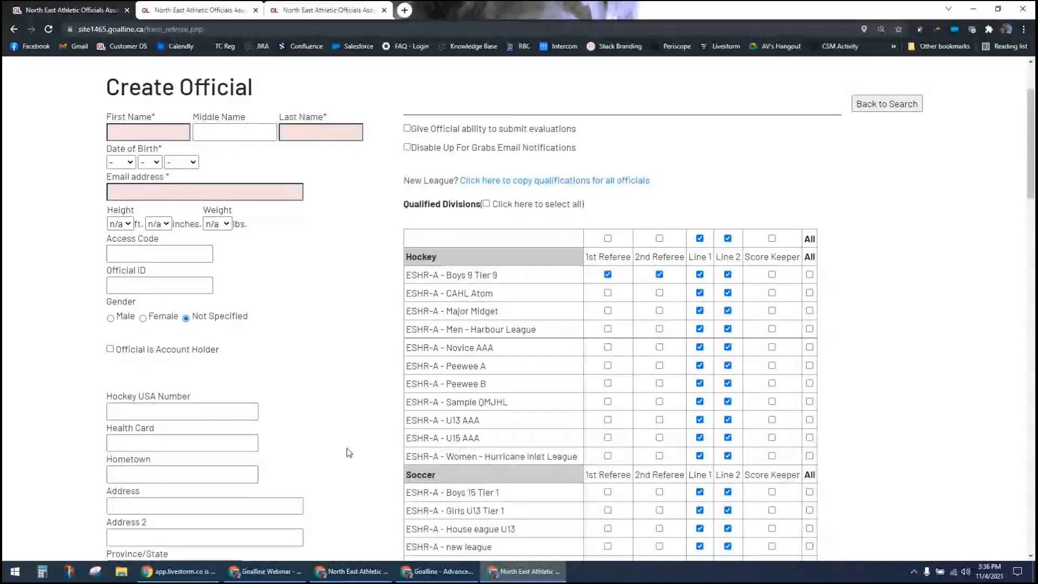
pyautogui.scroll(-3, 348, 453)
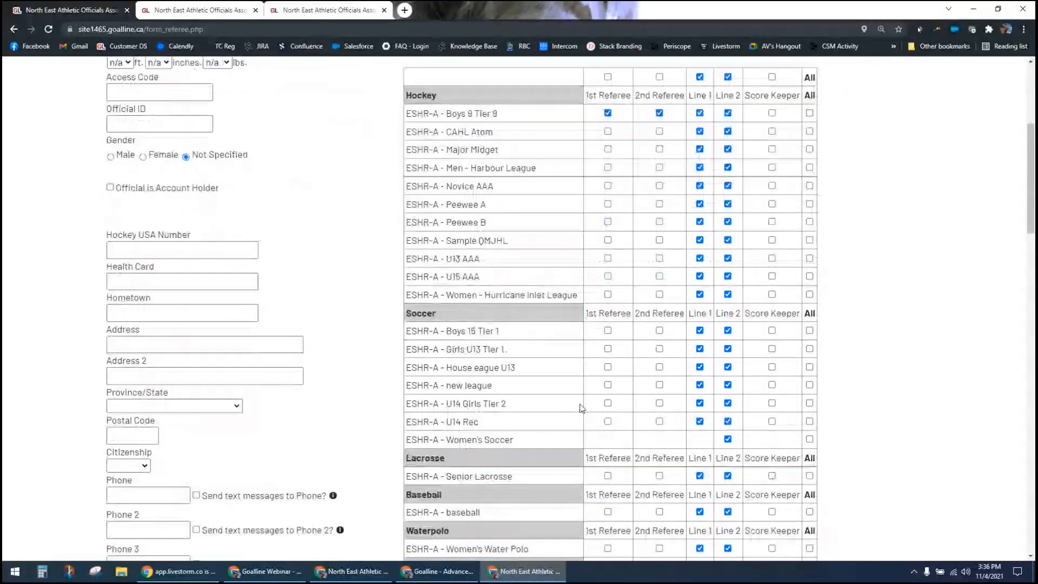
pyautogui.click(607, 422)
pyautogui.click(659, 422)
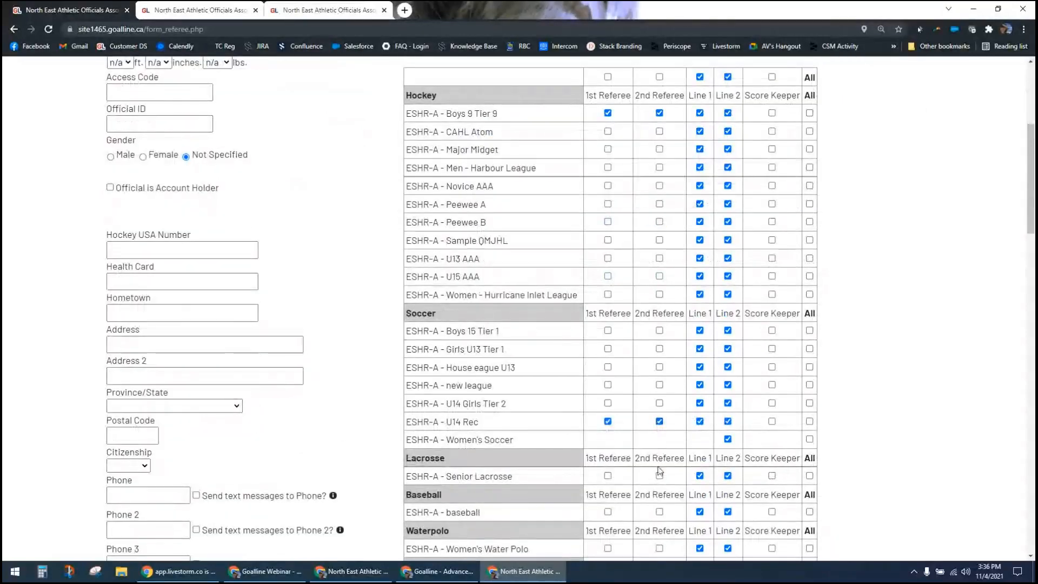
pyautogui.click(608, 258)
pyautogui.click(659, 259)
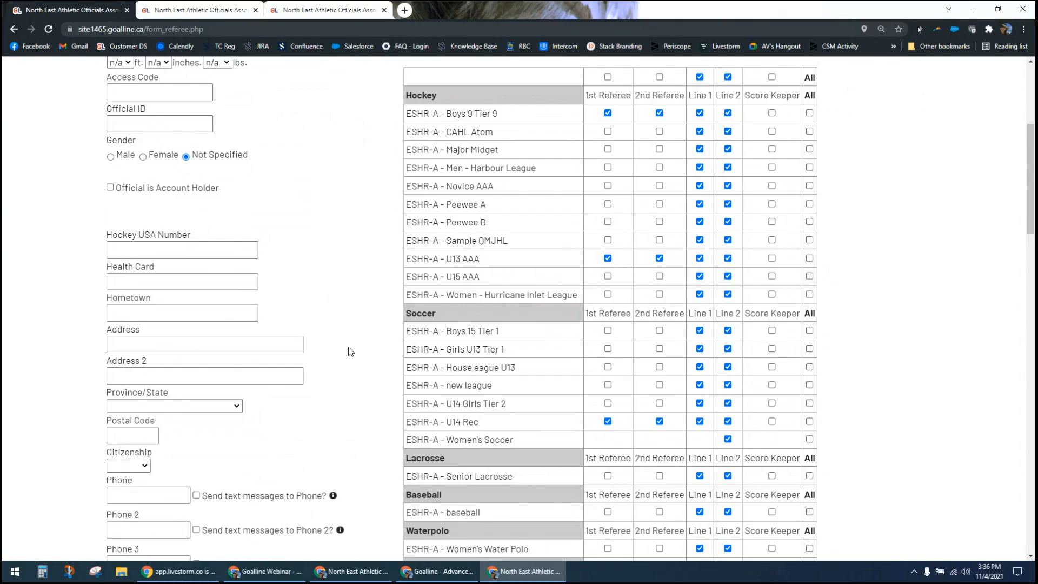
# Step: Review the Current Certification Level choices on the new official's form without picking one
pyautogui.scroll(-5, 348, 353)
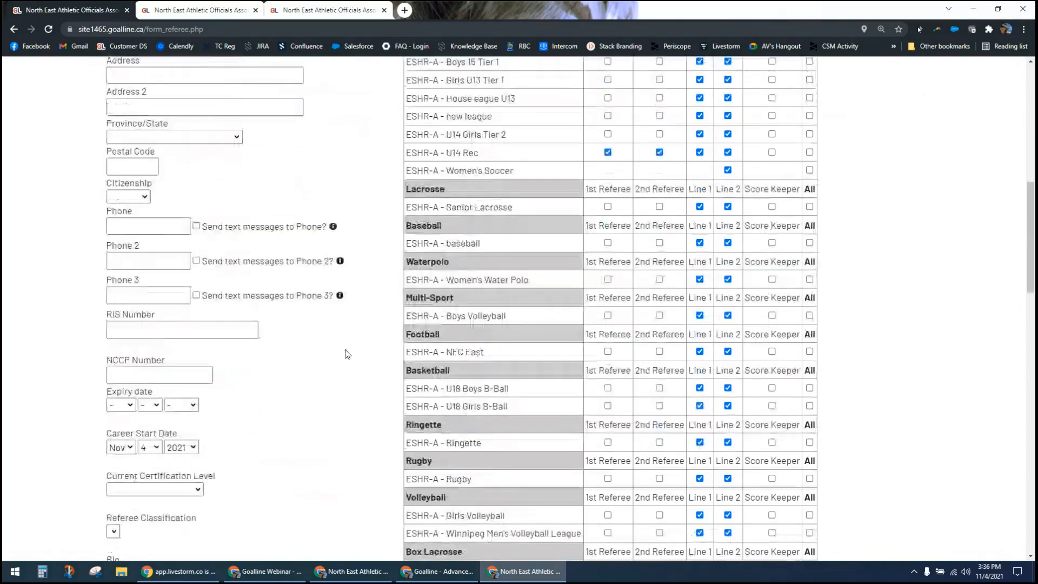
pyautogui.scroll(-3, 348, 354)
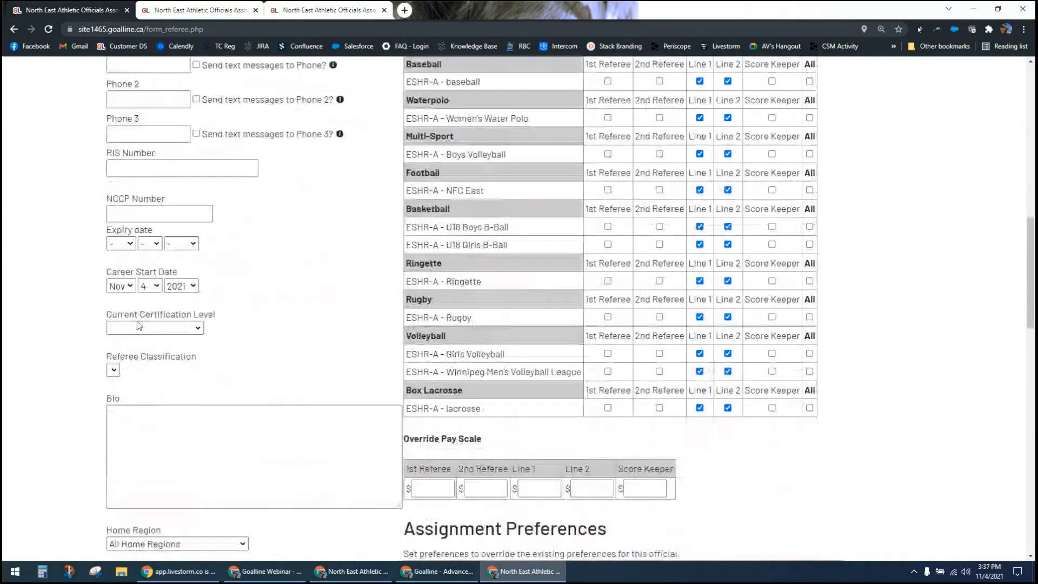
pyautogui.click(139, 327)
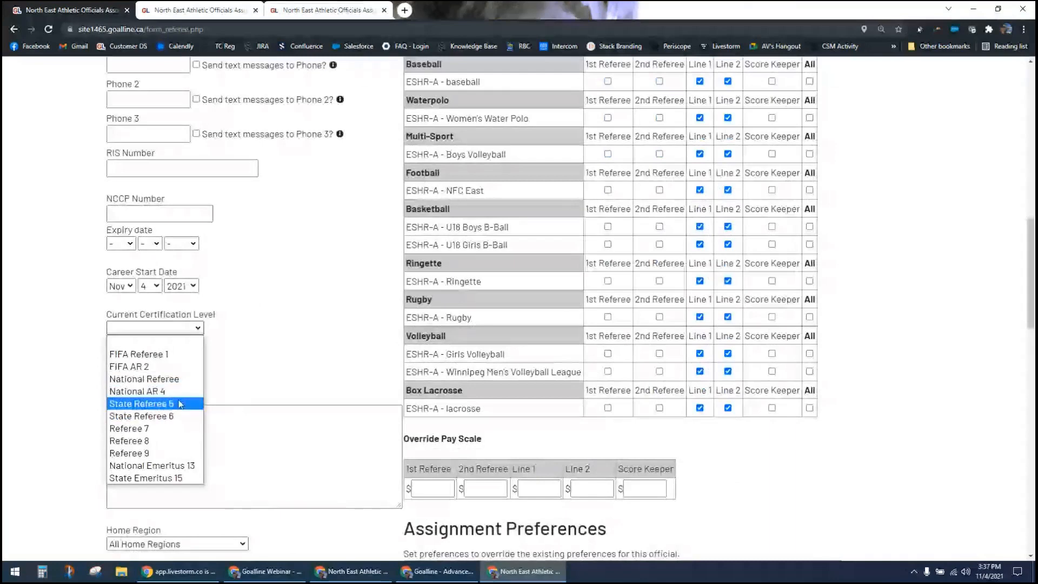
pyautogui.click(261, 370)
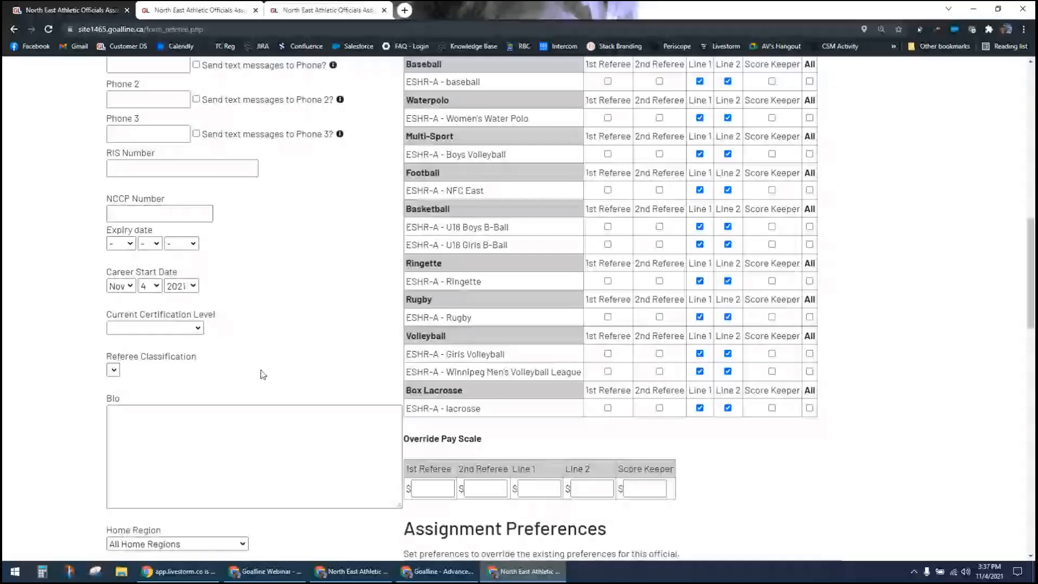
# Step: Leave the new official's form and open the settings for official certification levels
pyautogui.scroll(13, 261, 370)
pyautogui.click(482, 130)
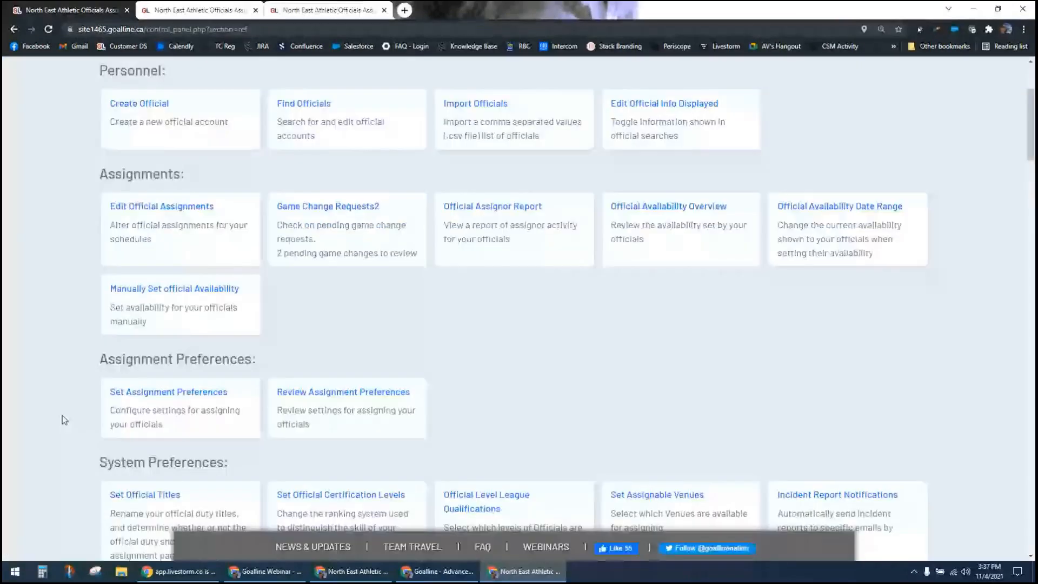
pyautogui.scroll(-5, 321, 272)
pyautogui.click(321, 272)
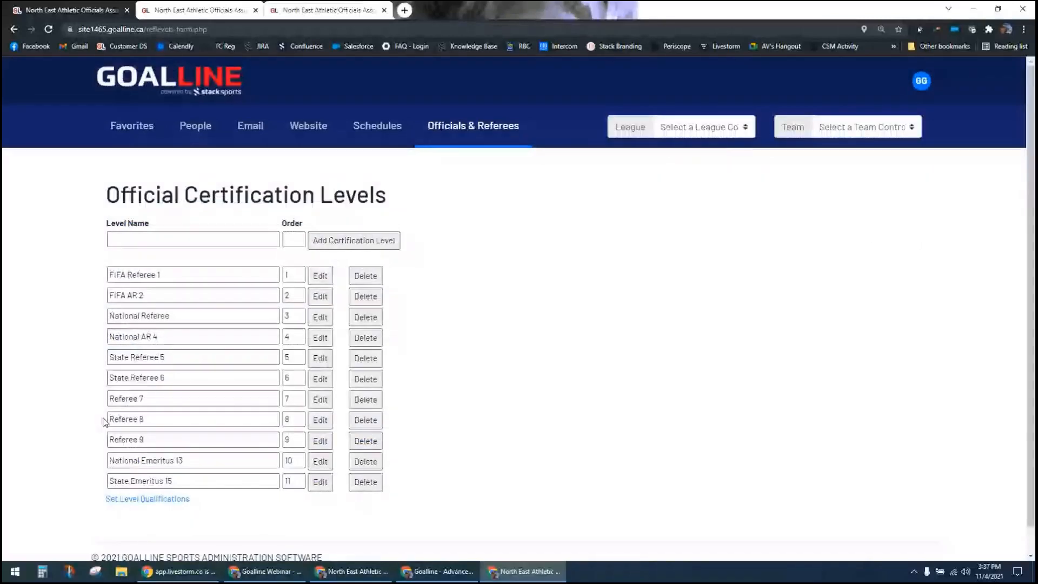
# Step: Open the league qualifications by certification level and choose the baseball league to edit
pyautogui.click(157, 506)
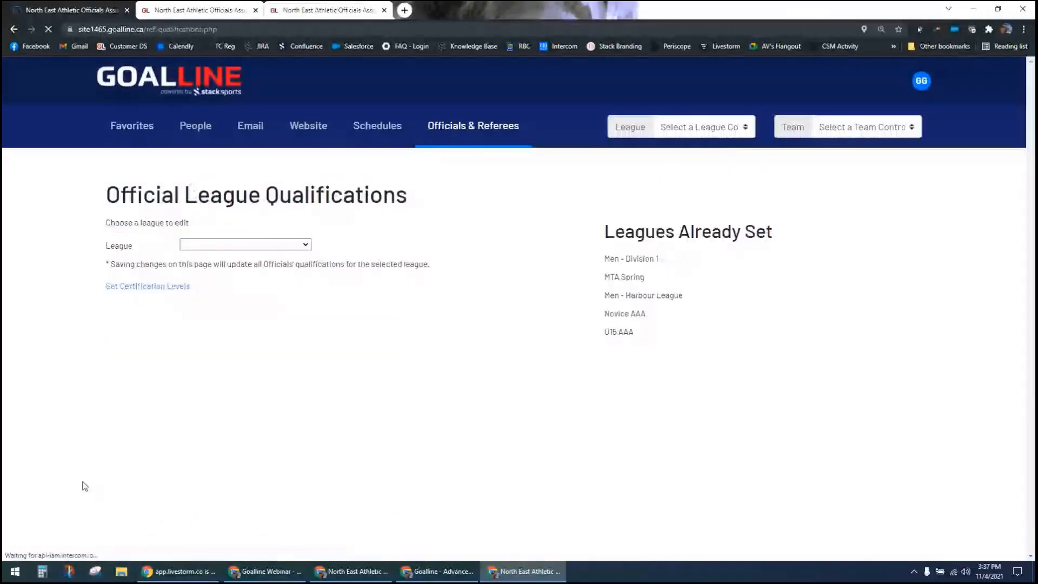
pyautogui.click(289, 246)
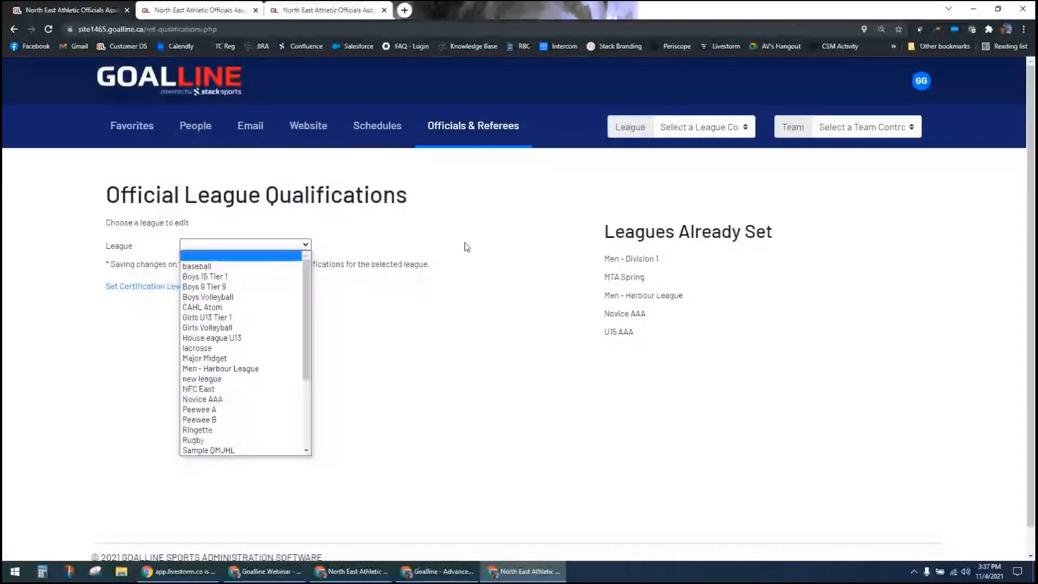
pyautogui.click(638, 267)
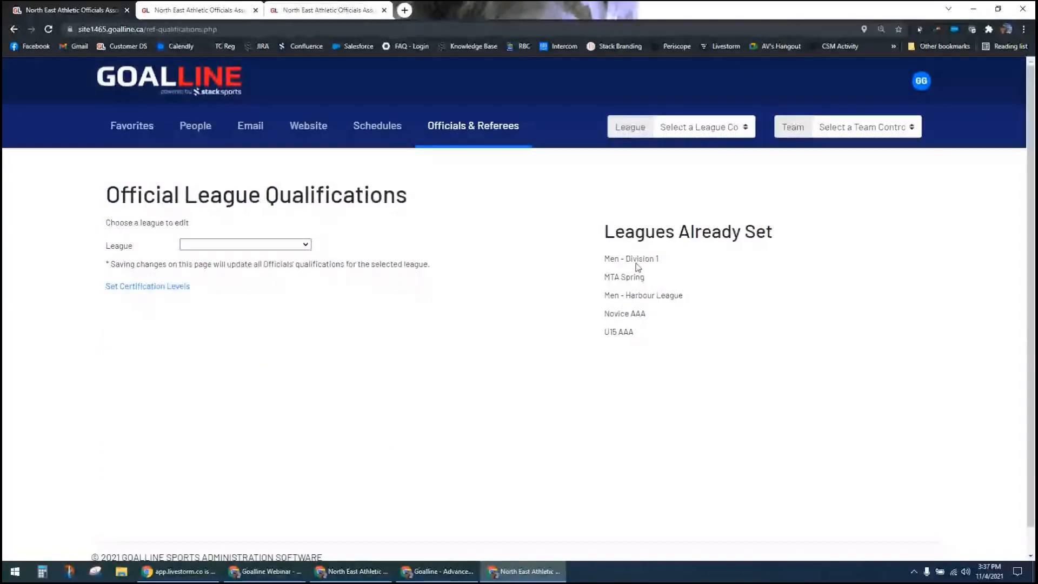
pyautogui.click(202, 245)
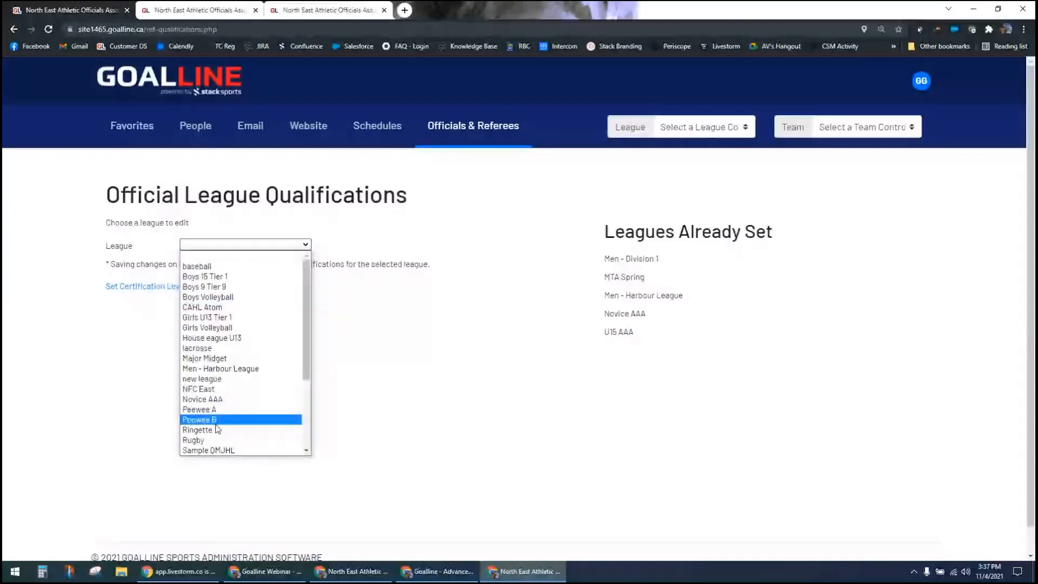
pyautogui.click(222, 266)
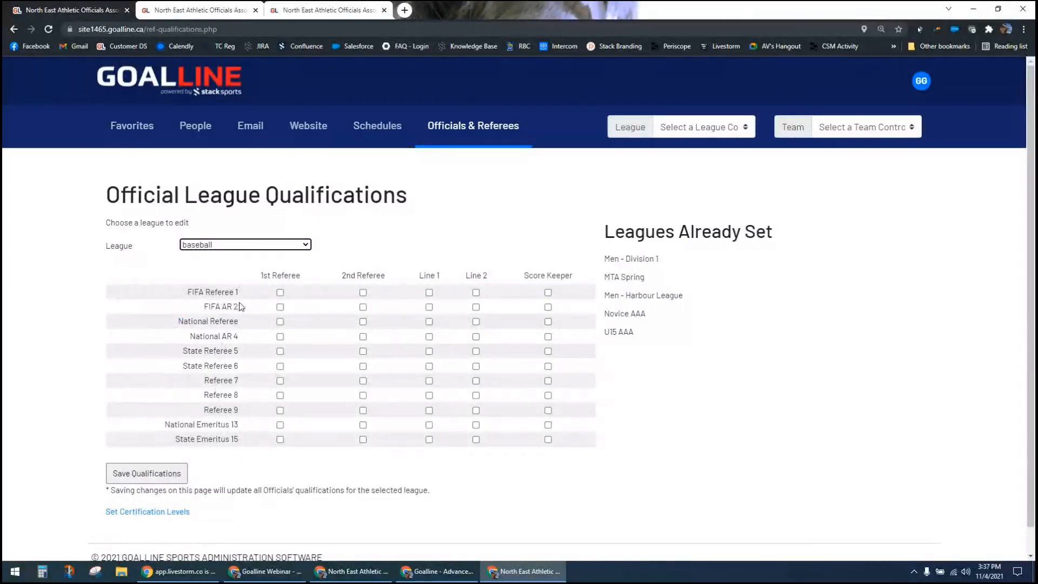
# Step: Qualify the FIFA Referee 1 and Referee 7 levels as 1st Referee and 2nd Referee for the baseball league
pyautogui.click(280, 293)
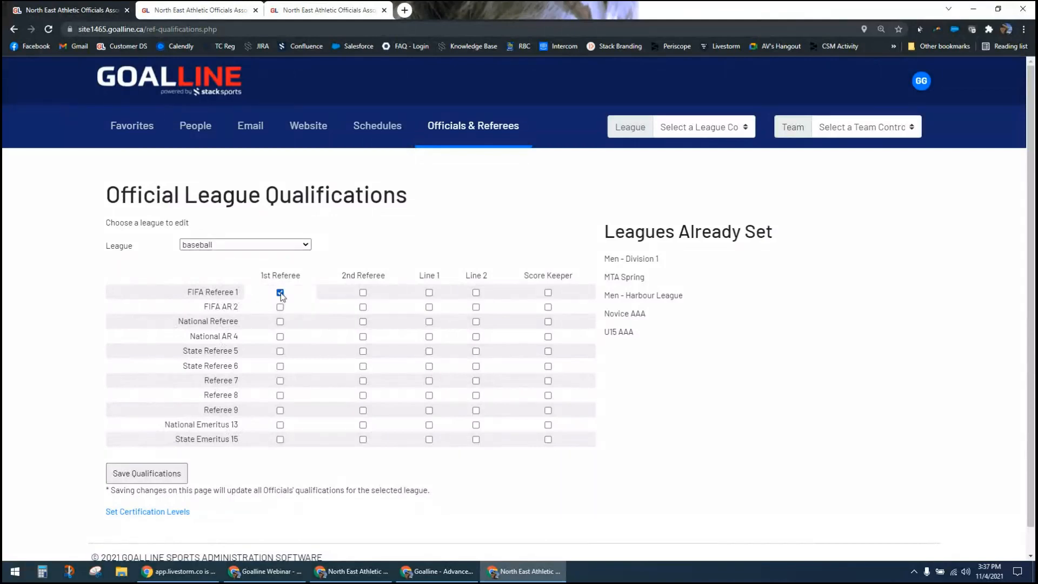
pyautogui.moveTo(195, 292); pyautogui.dragTo(242, 299)
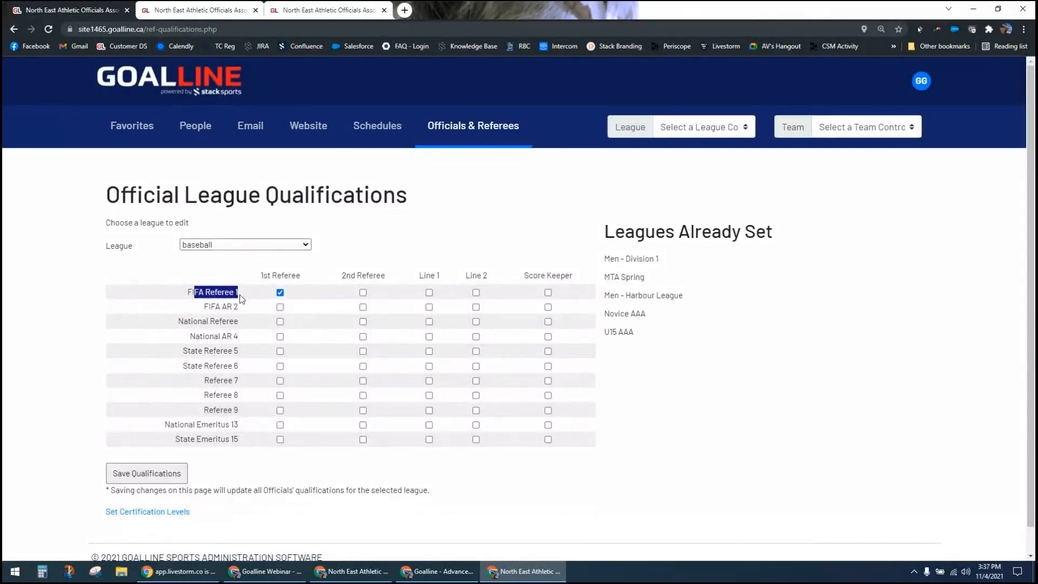
pyautogui.click(362, 292)
pyautogui.click(281, 382)
pyautogui.click(363, 382)
pyautogui.click(652, 466)
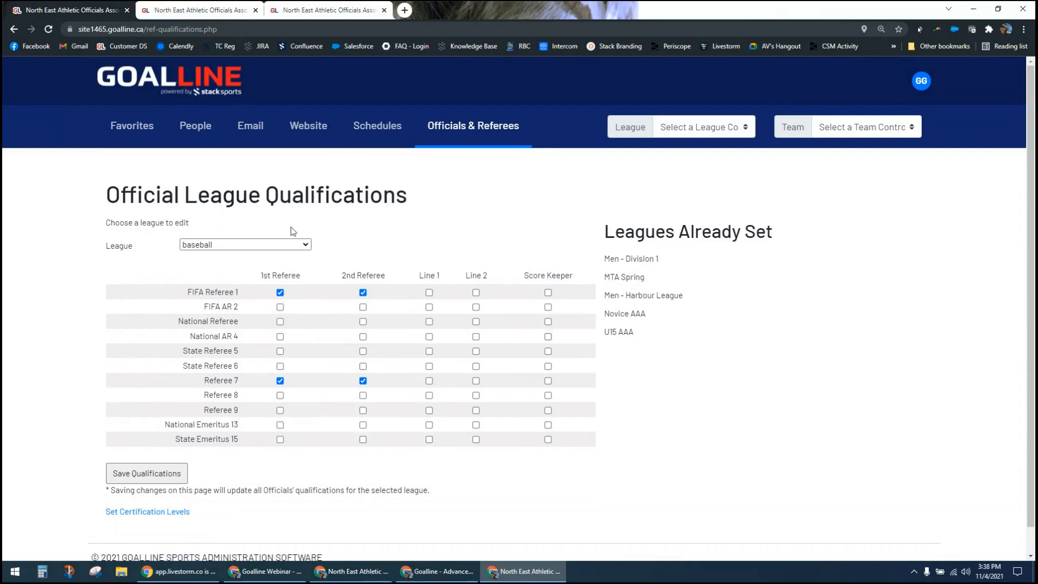
# Step: Go to league management in the schedule settings and open the Winnipeg Men's Volleyball League for editing
pyautogui.moveTo(155, 193); pyautogui.dragTo(284, 199)
pyautogui.click(299, 192)
pyautogui.click(374, 134)
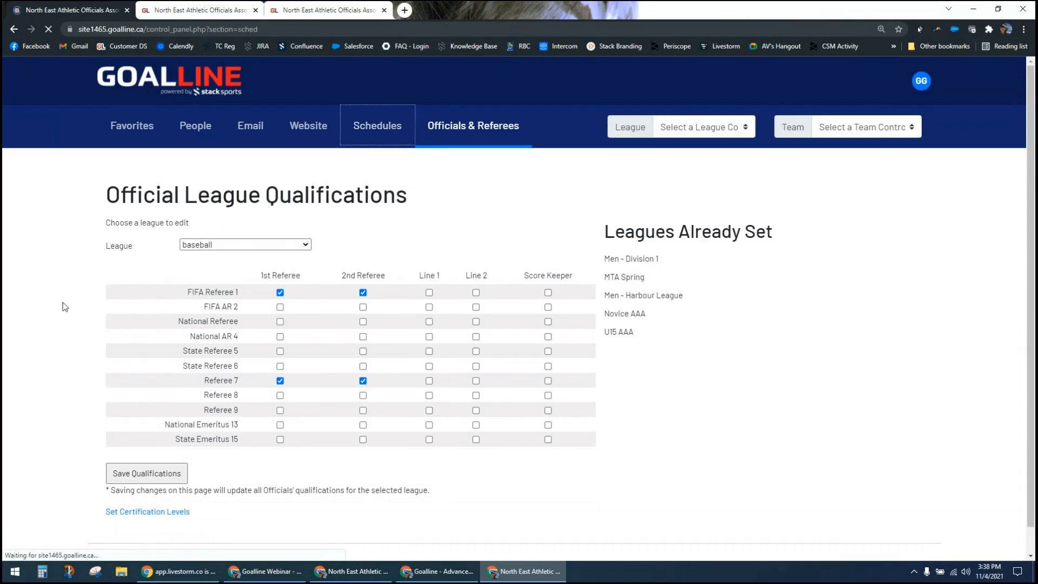
pyautogui.scroll(-1, 70, 382)
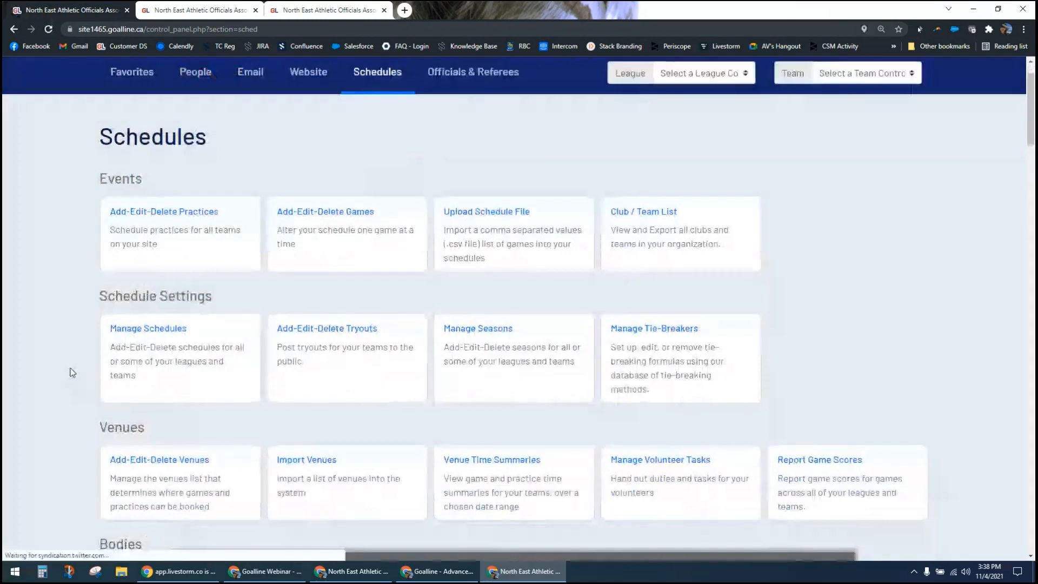
pyautogui.scroll(-3, 72, 373)
pyautogui.scroll(-2, 72, 373)
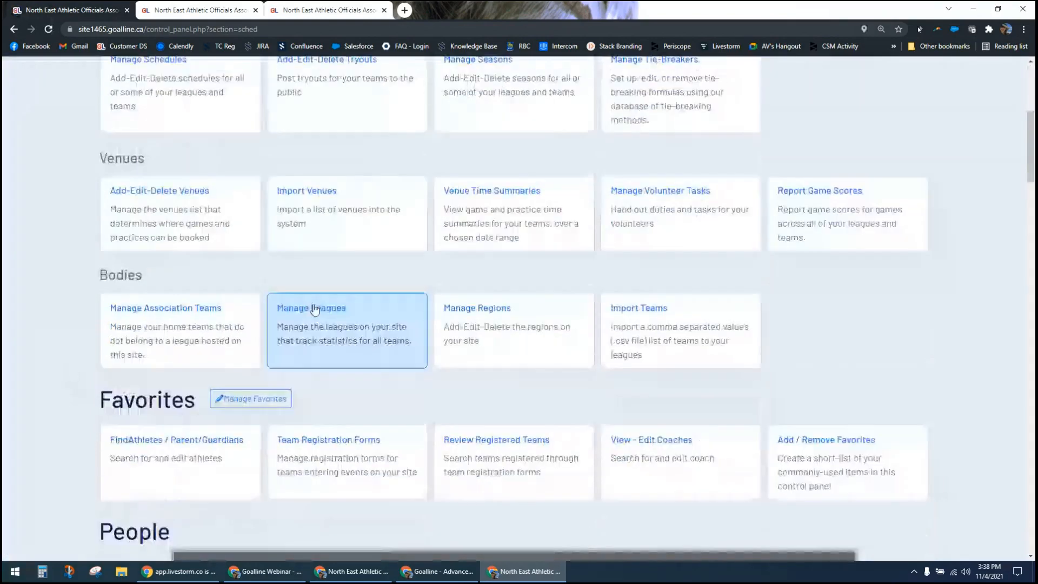
pyautogui.click(304, 342)
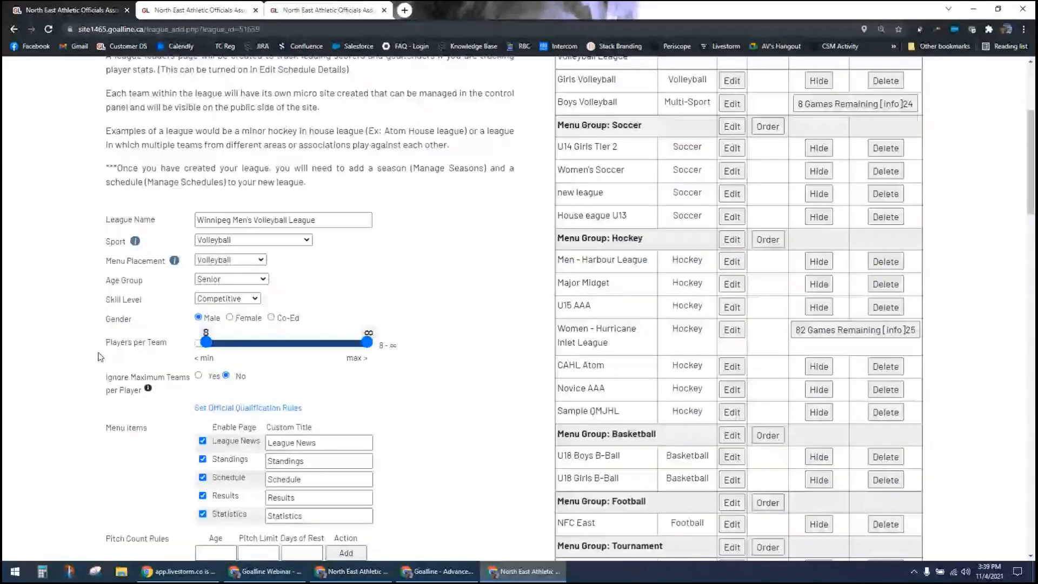
# Step: Open the league's official qualification rules and set the minimum level to 5 for Referee and 3 for AR1 and AR2
pyautogui.click(247, 408)
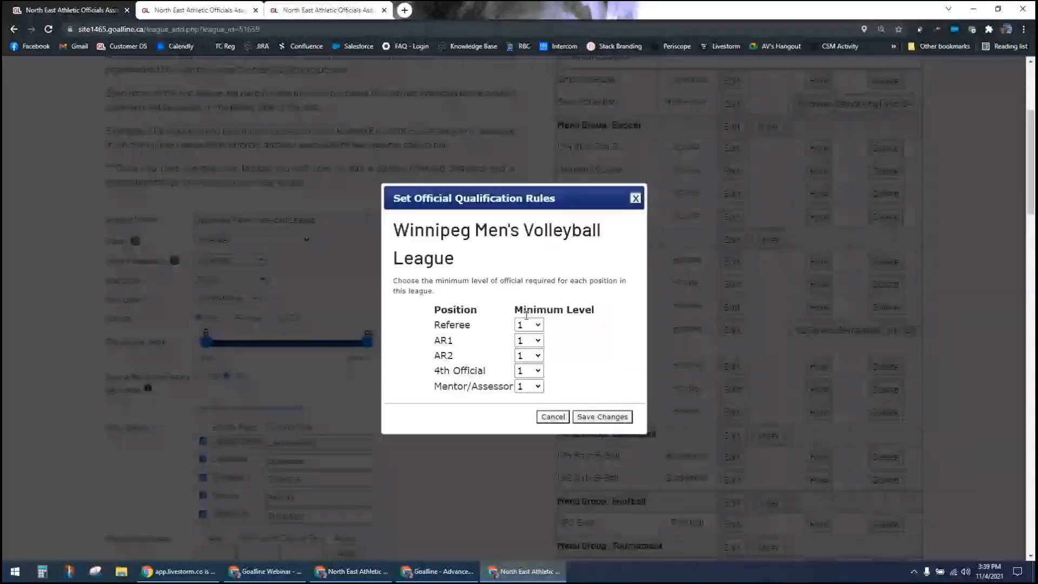
pyautogui.click(529, 325)
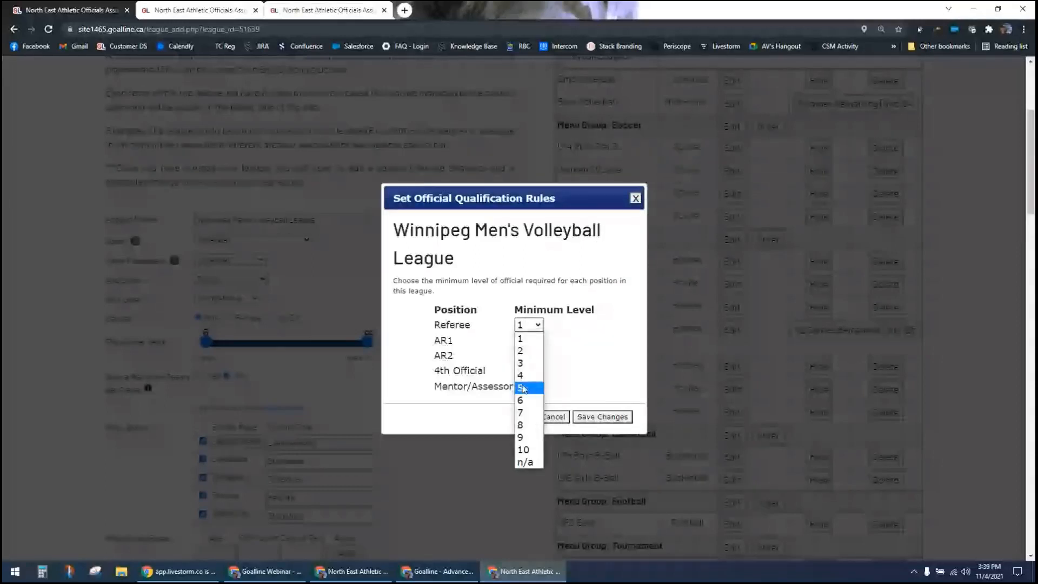
pyautogui.click(522, 388)
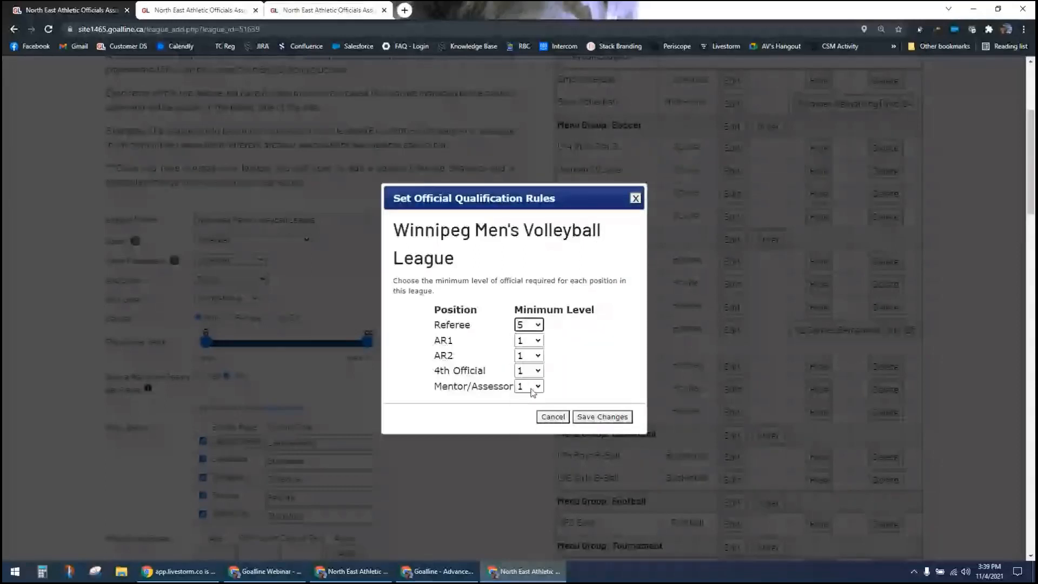
pyautogui.click(539, 326)
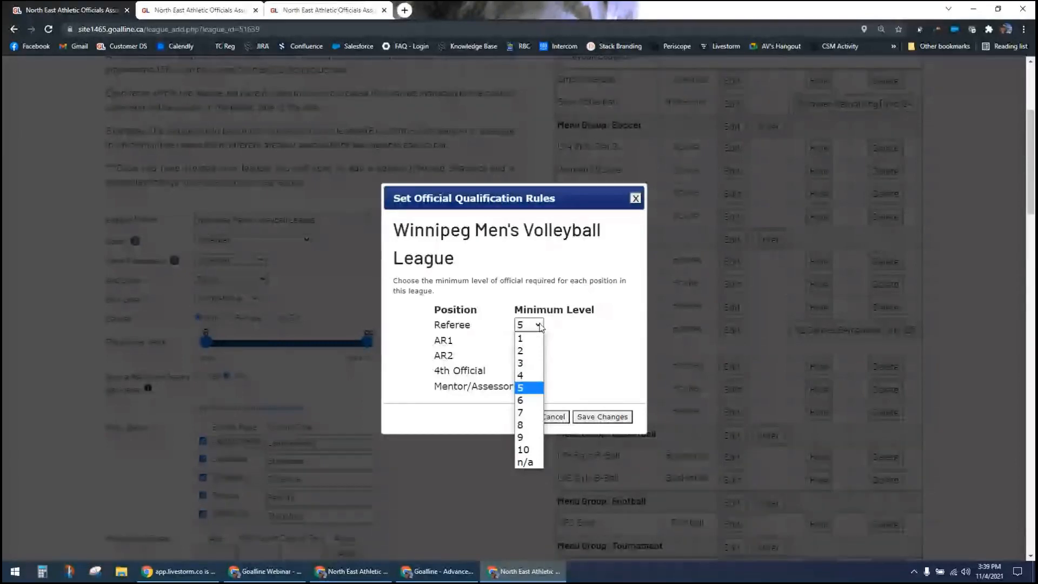
pyautogui.click(539, 326)
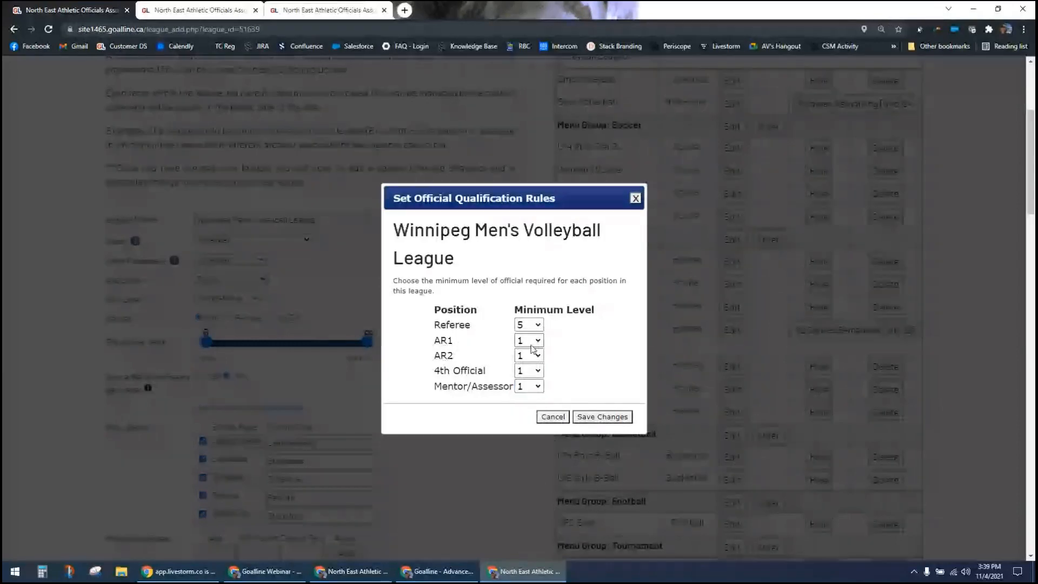
pyautogui.click(531, 340)
pyautogui.click(525, 378)
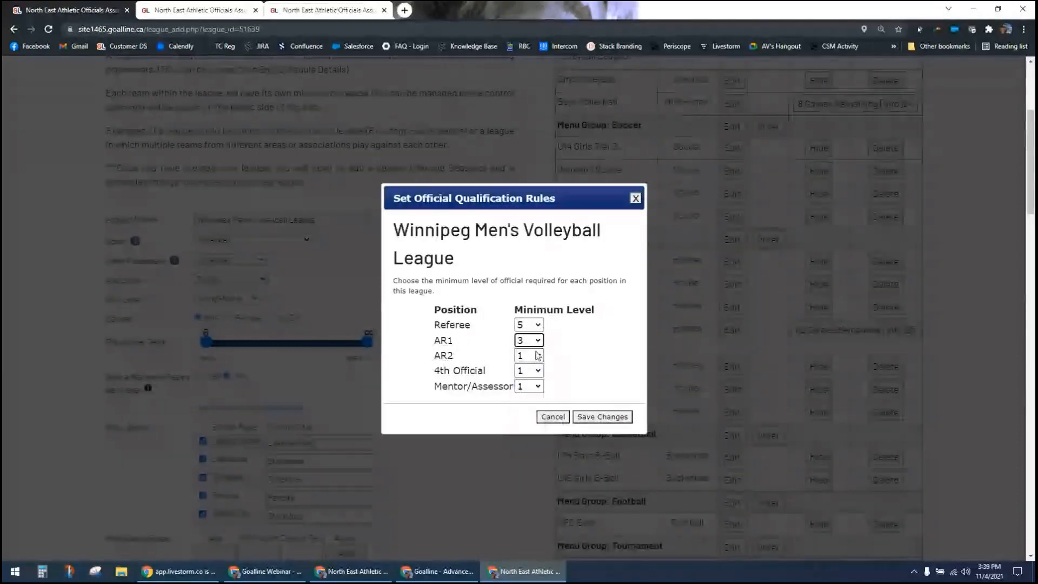
pyautogui.click(536, 356)
pyautogui.click(523, 394)
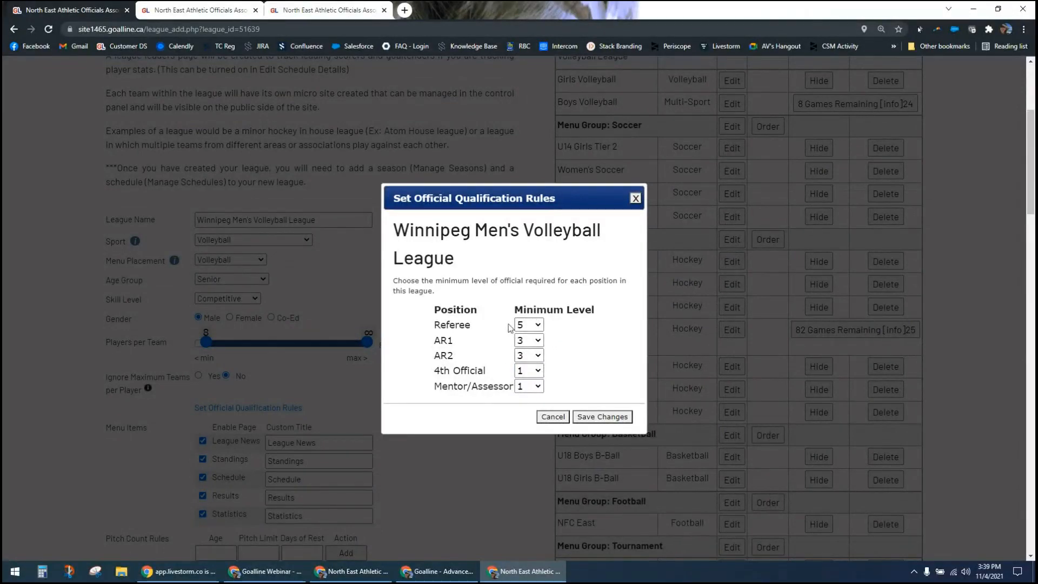
# Step: Set the minimum level to n/a for 4th Official and Mentor/Assessor, and close the qualification rules without saving
pyautogui.click(537, 371)
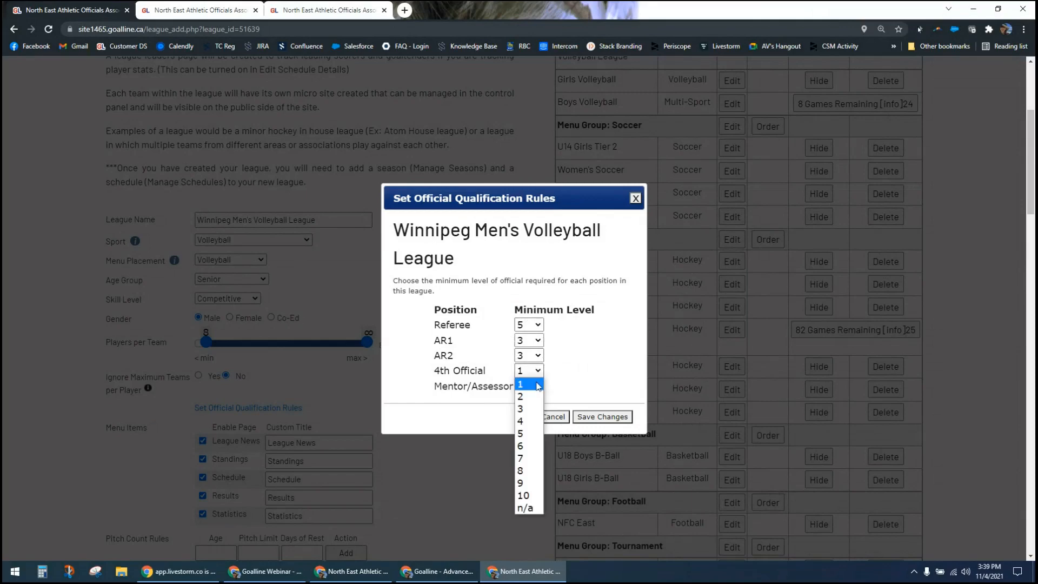
pyautogui.click(534, 509)
pyautogui.moveTo(434, 371); pyautogui.dragTo(494, 387)
pyautogui.click(496, 372)
pyautogui.click(505, 386)
pyautogui.click(536, 386)
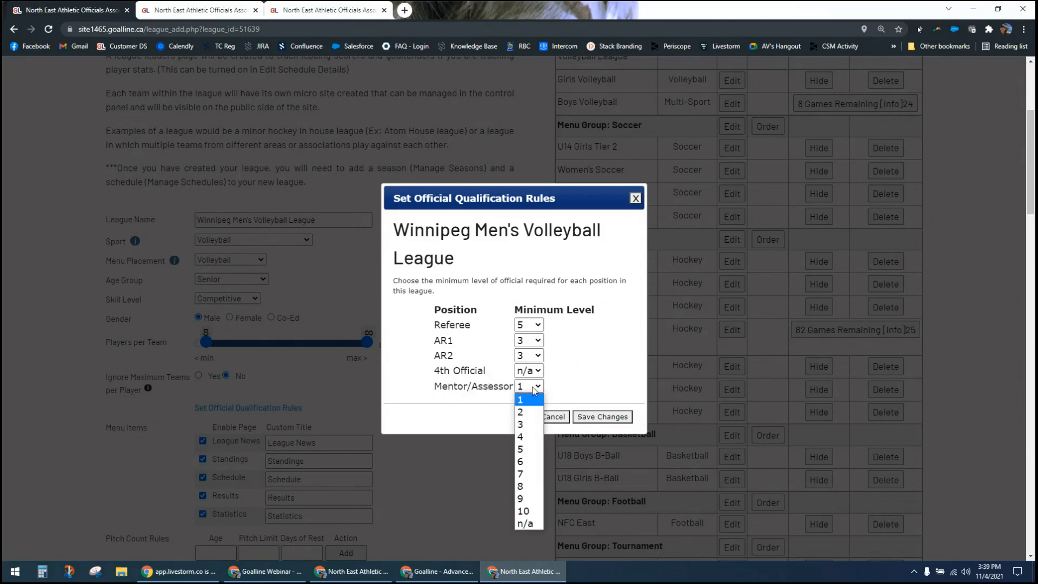
pyautogui.click(567, 390)
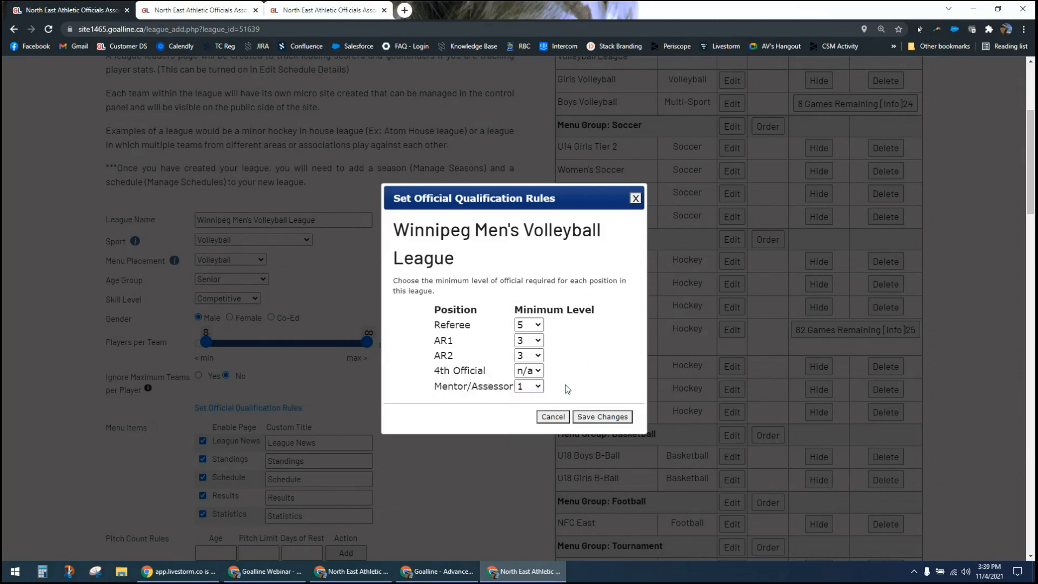
pyautogui.click(537, 387)
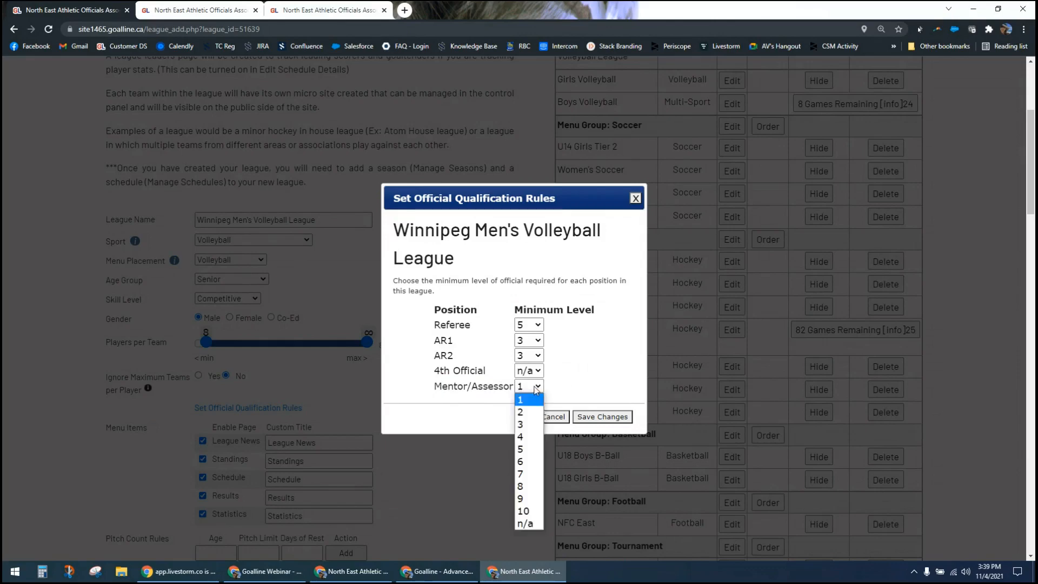
pyautogui.click(536, 522)
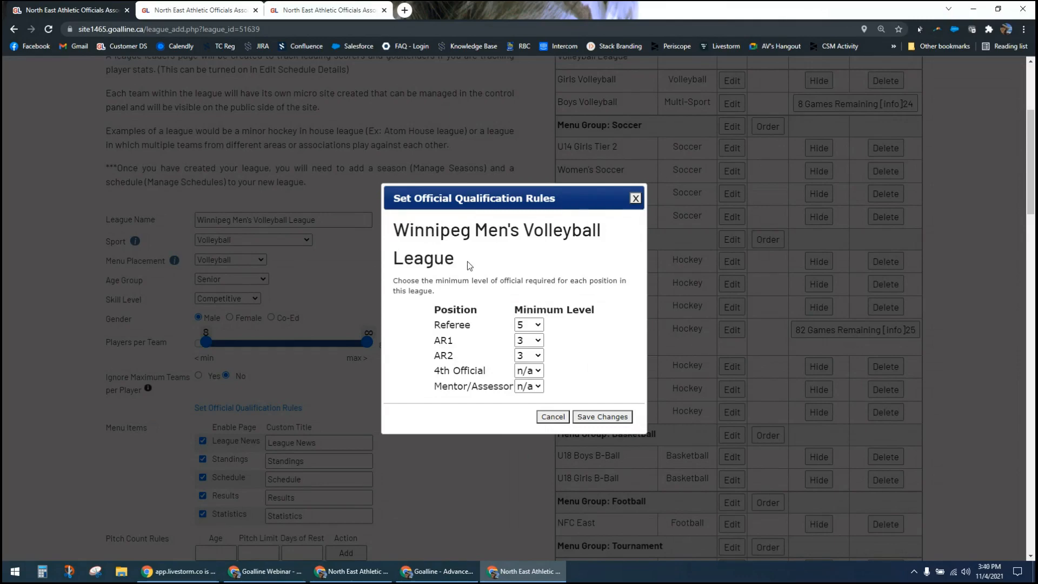
pyautogui.click(636, 198)
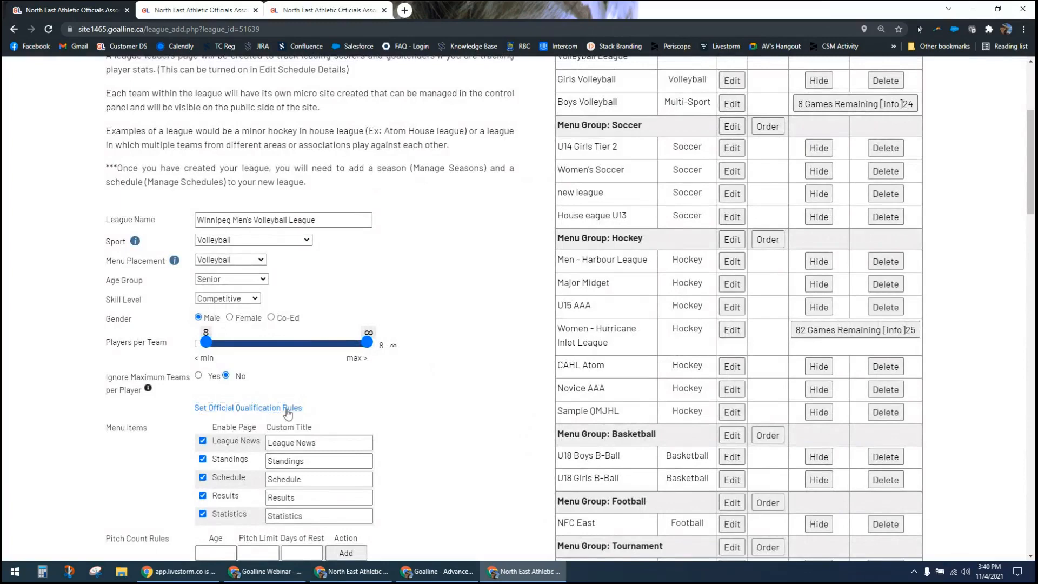
# Step: Leave the league editing page and open the search for official accounts in the officials and referees section
pyautogui.scroll(2, 478, 464)
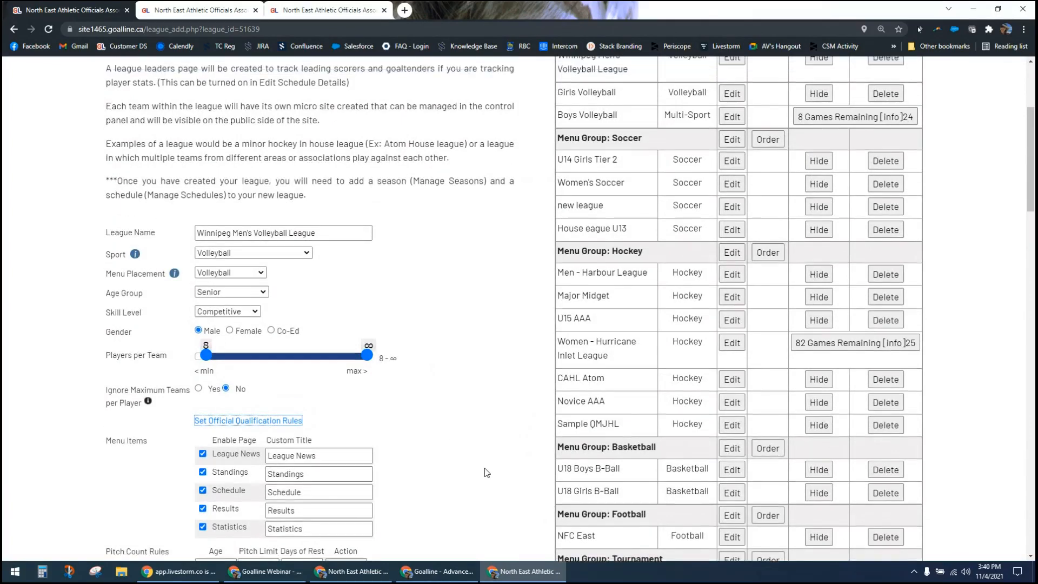
pyautogui.scroll(2, 487, 472)
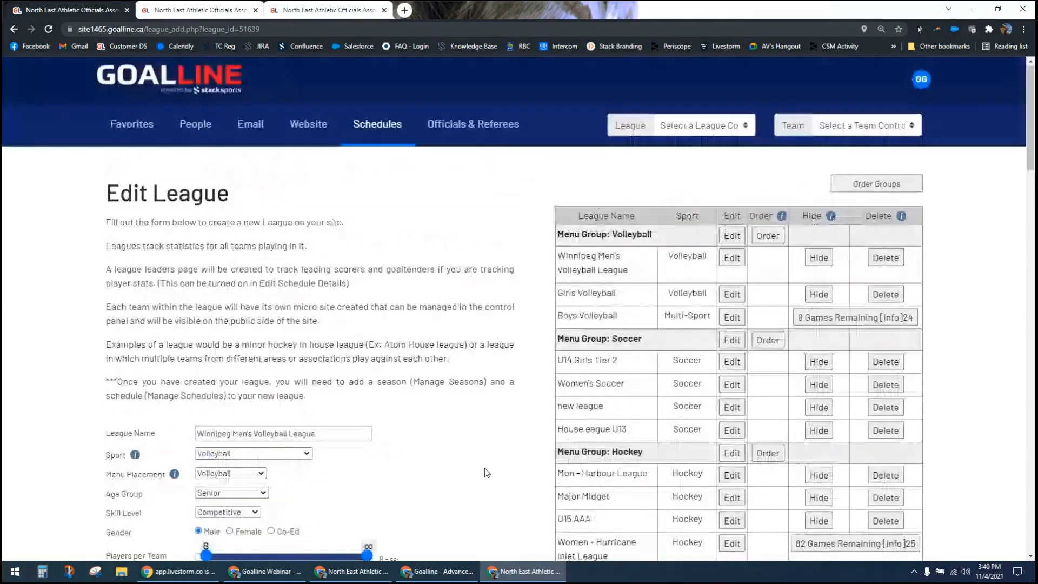
pyautogui.click(474, 124)
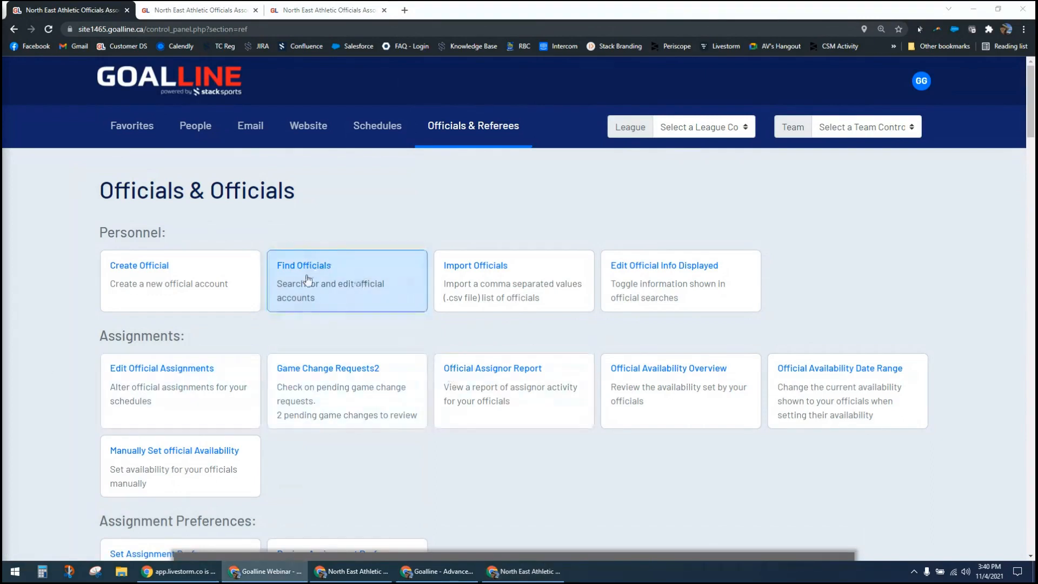
pyautogui.click(303, 292)
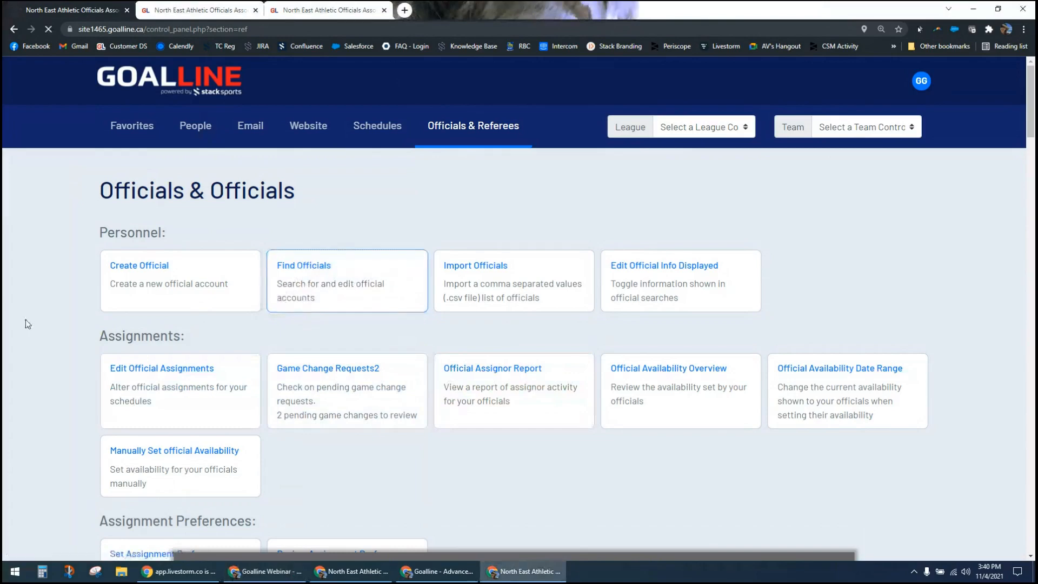
# Step: Examine the official search filters, including regions, official levels, position qualifications, missing data and registration information
pyautogui.scroll(-1, 27, 319)
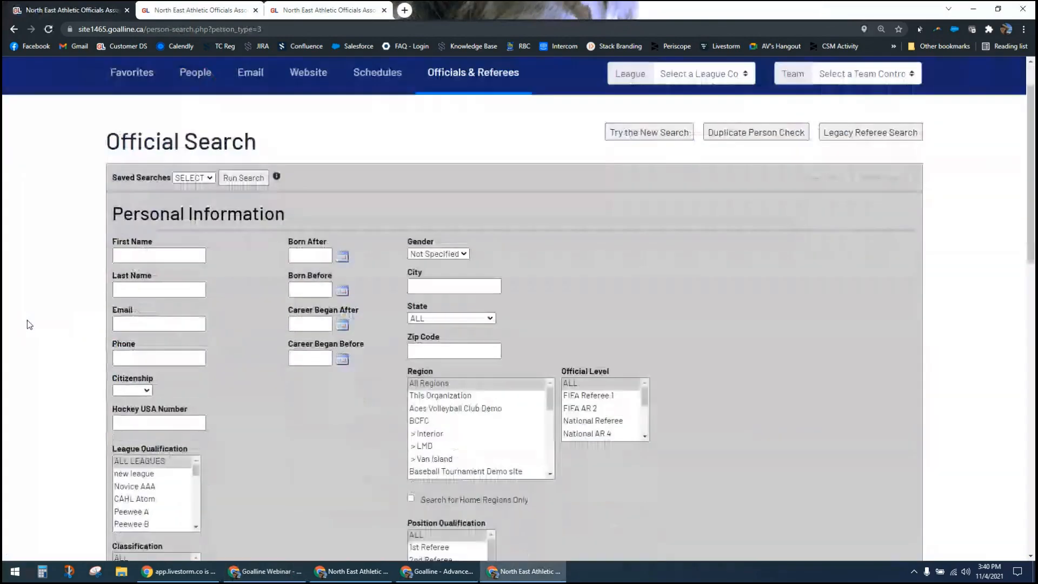
pyautogui.scroll(-2, 29, 324)
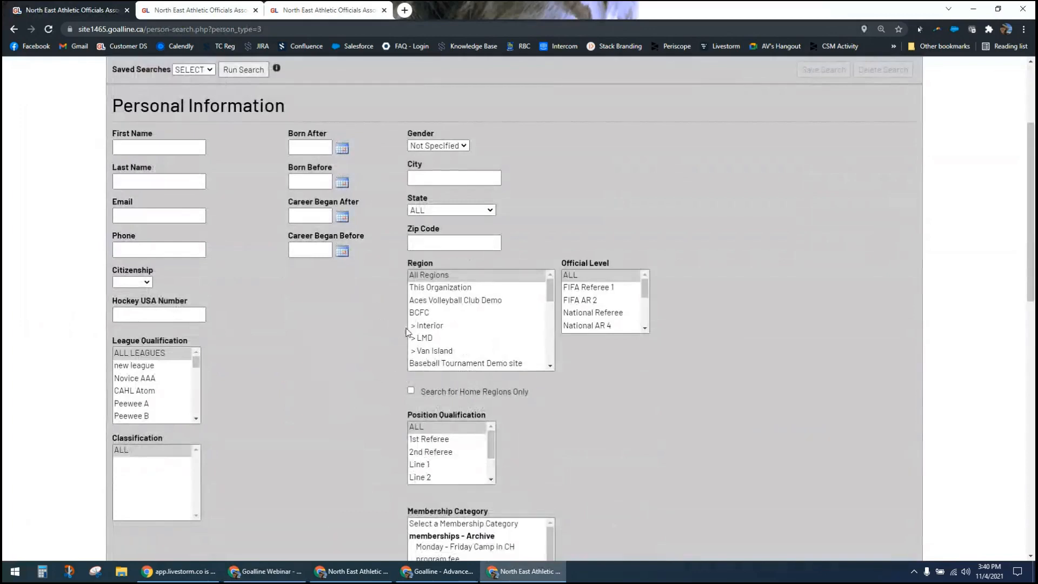
pyautogui.moveTo(553, 290); pyautogui.dragTo(551, 362)
pyautogui.scroll(5, 503, 314)
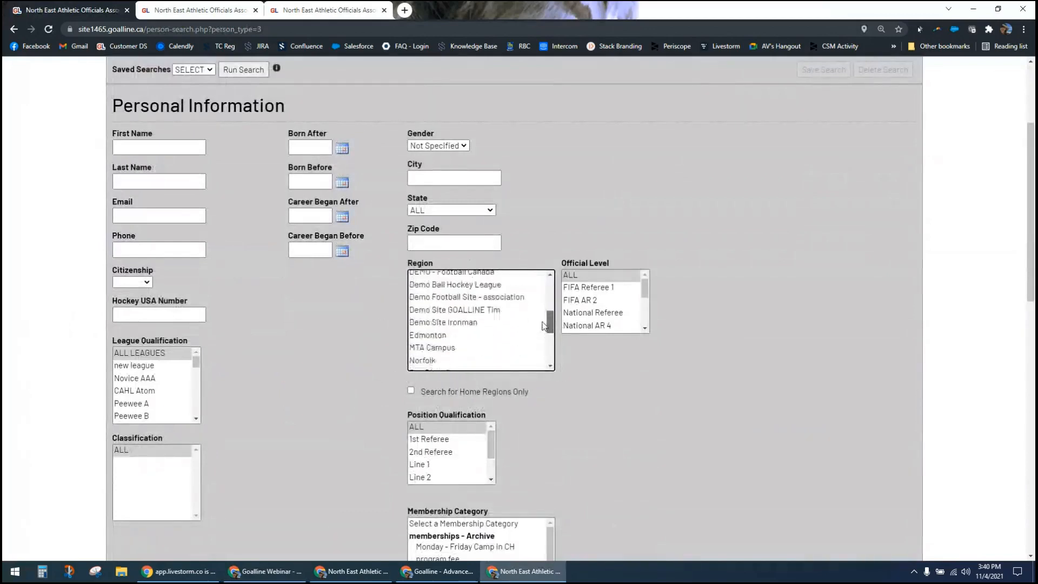
pyautogui.click(392, 339)
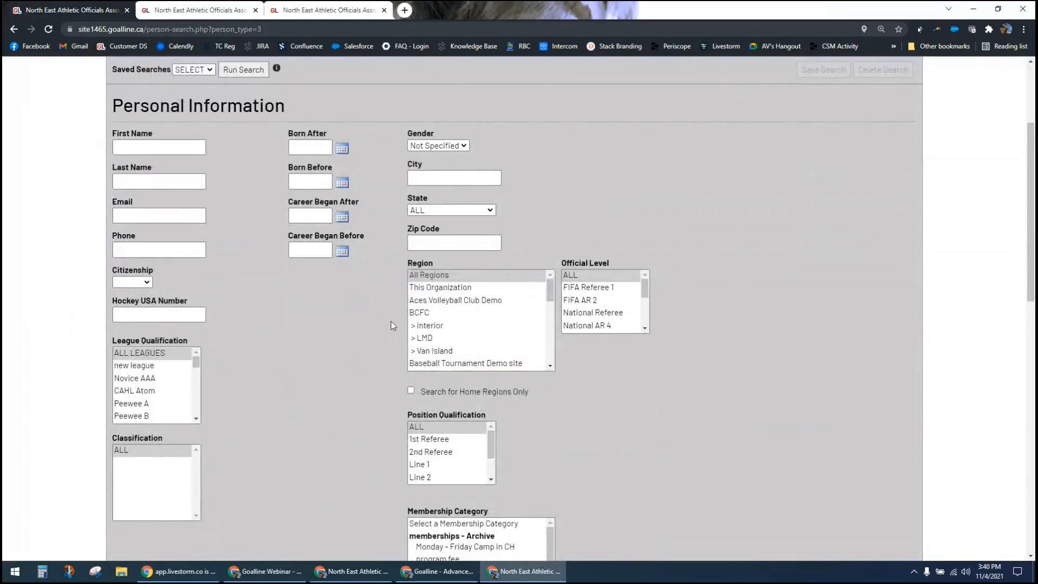
pyautogui.scroll(-9, 333, 339)
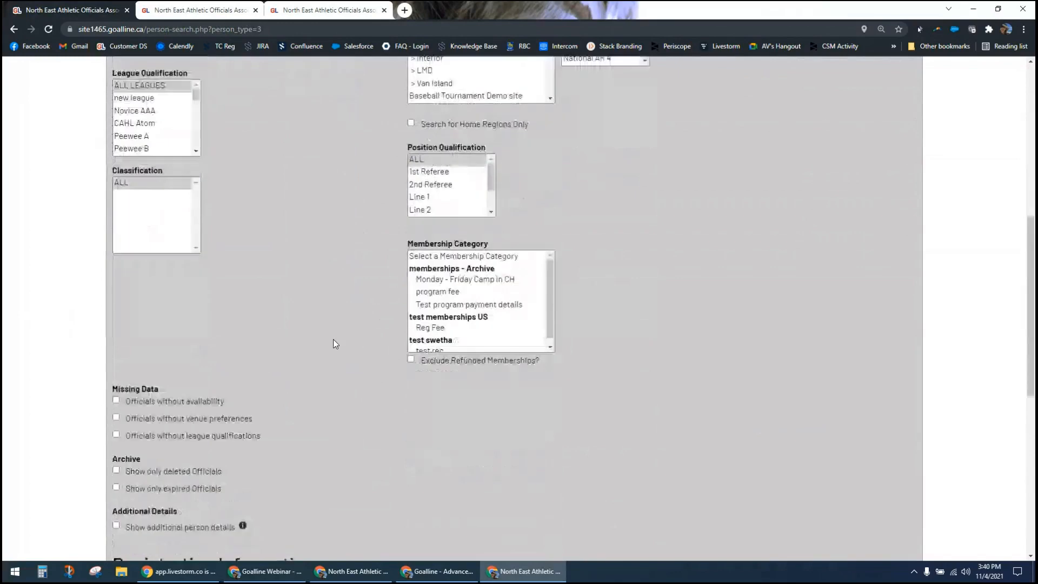
pyautogui.scroll(-5, 335, 346)
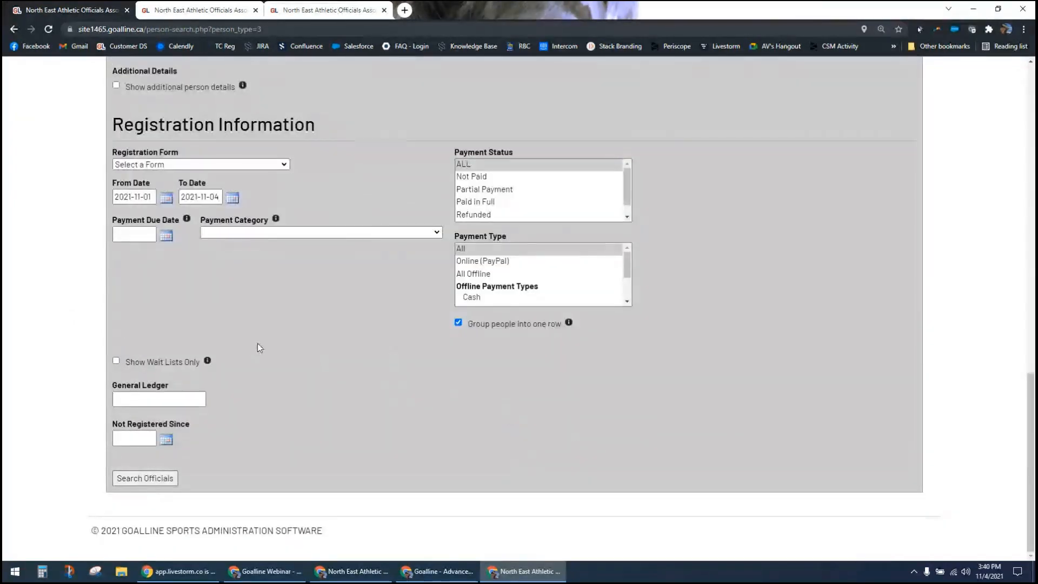
pyautogui.scroll(5, 341, 352)
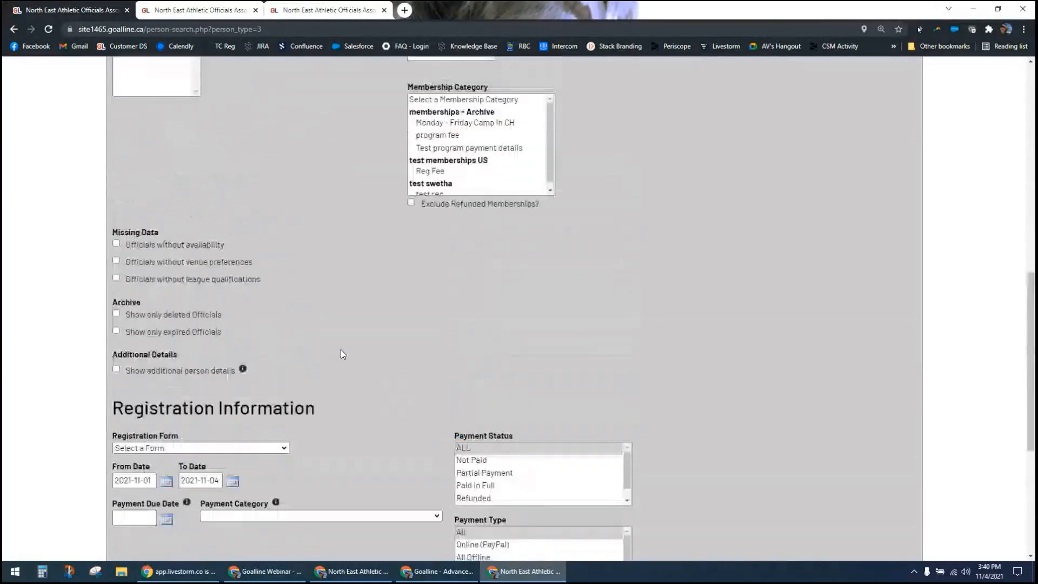
pyautogui.scroll(5, 341, 349)
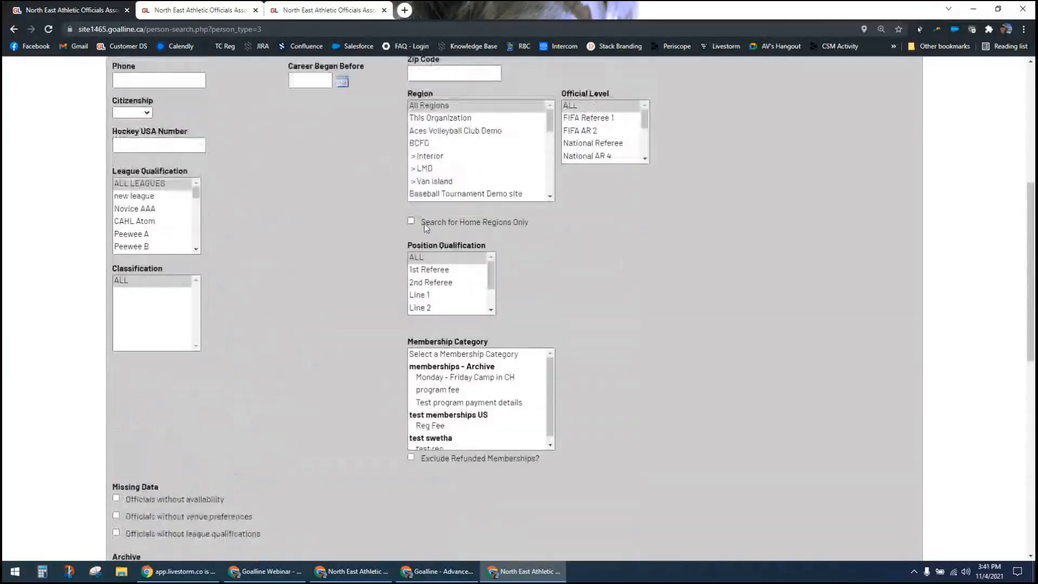
# Step: Restrict the official search to the BCFC region, with the home-regions-only option switched off
pyautogui.click(411, 221)
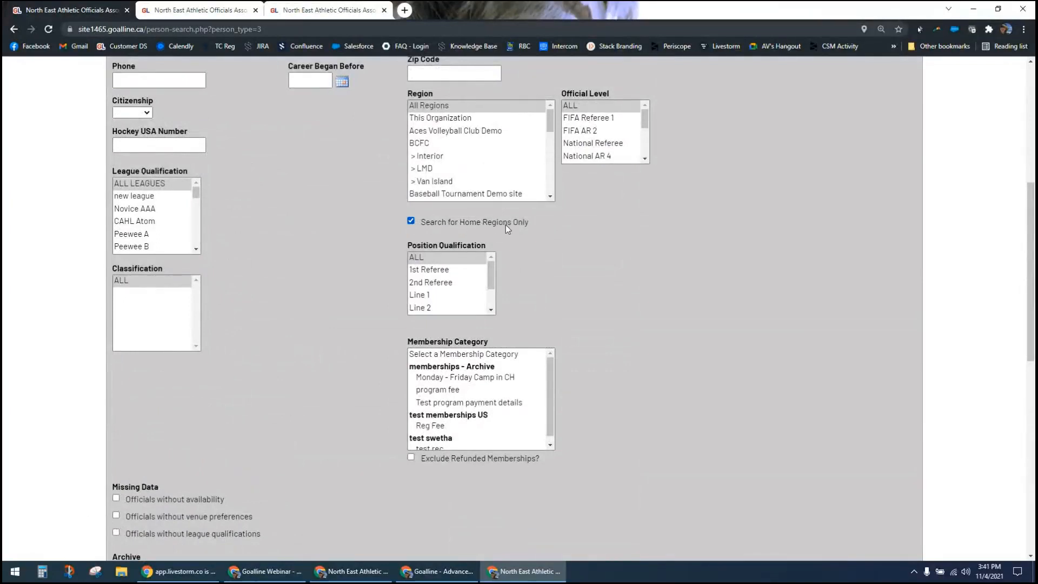
pyautogui.click(411, 221)
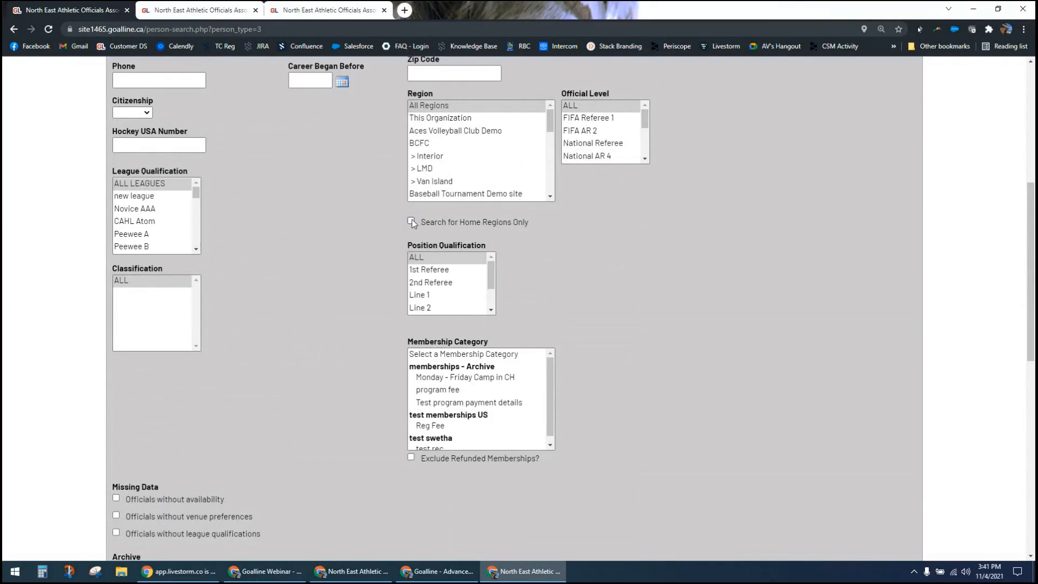
pyautogui.click(418, 144)
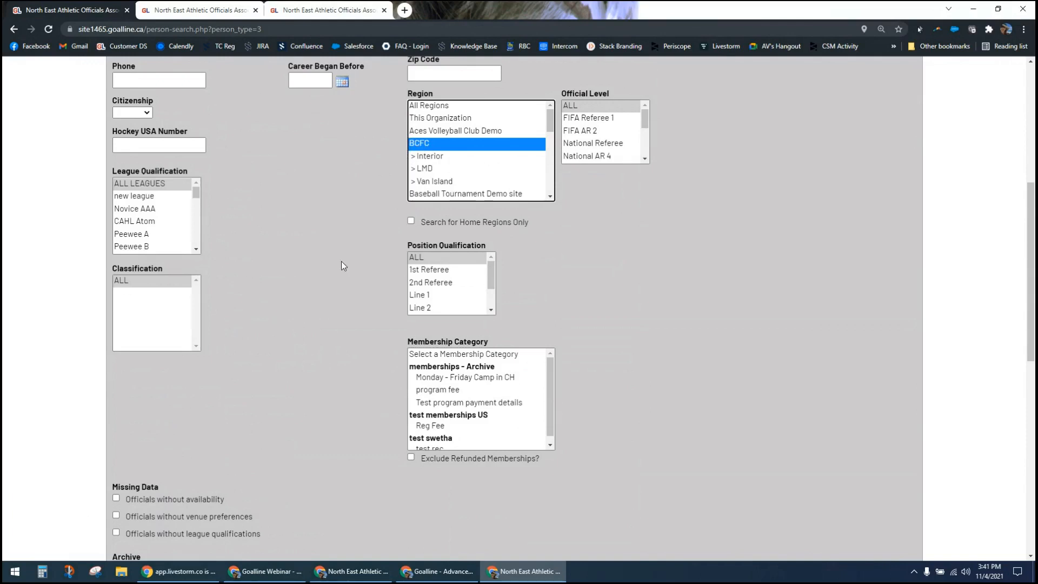
pyautogui.click(301, 260)
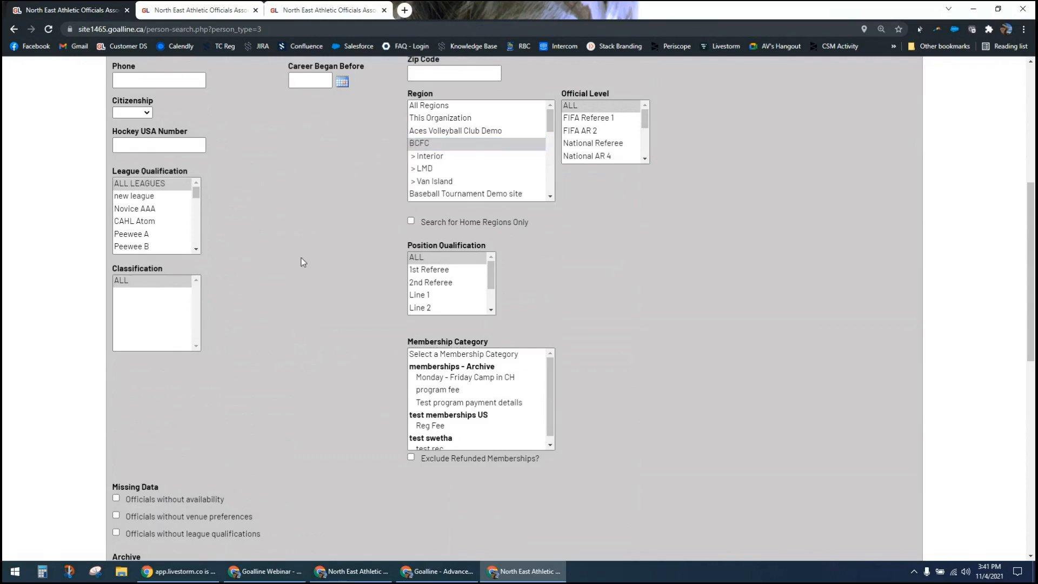
# Step: Filter the official search by the U15 AAA league qualification and the 1st Referee and 2nd Referee position qualifications
pyautogui.click(141, 209)
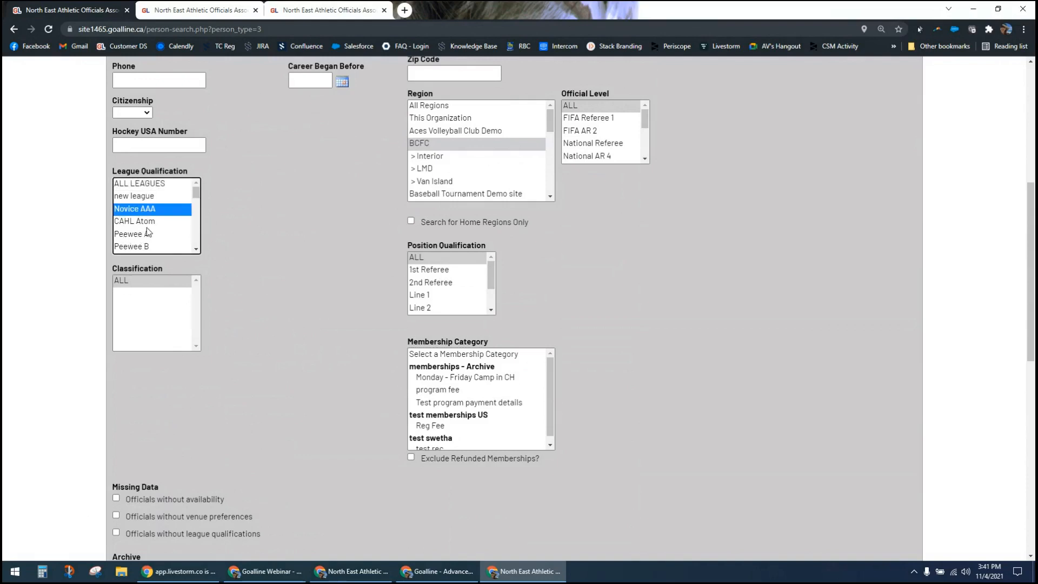
pyautogui.scroll(-1, 146, 235)
pyautogui.click(138, 208)
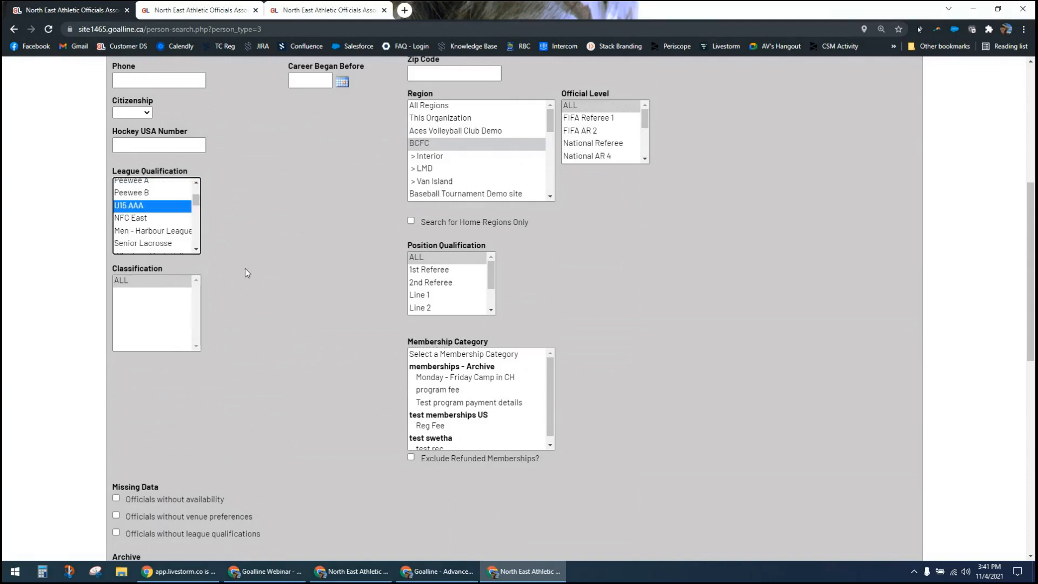
pyautogui.click(424, 272)
pyautogui.keyDown('ctrl'); pyautogui.click(450, 283); pyautogui.keyUp('ctrl')
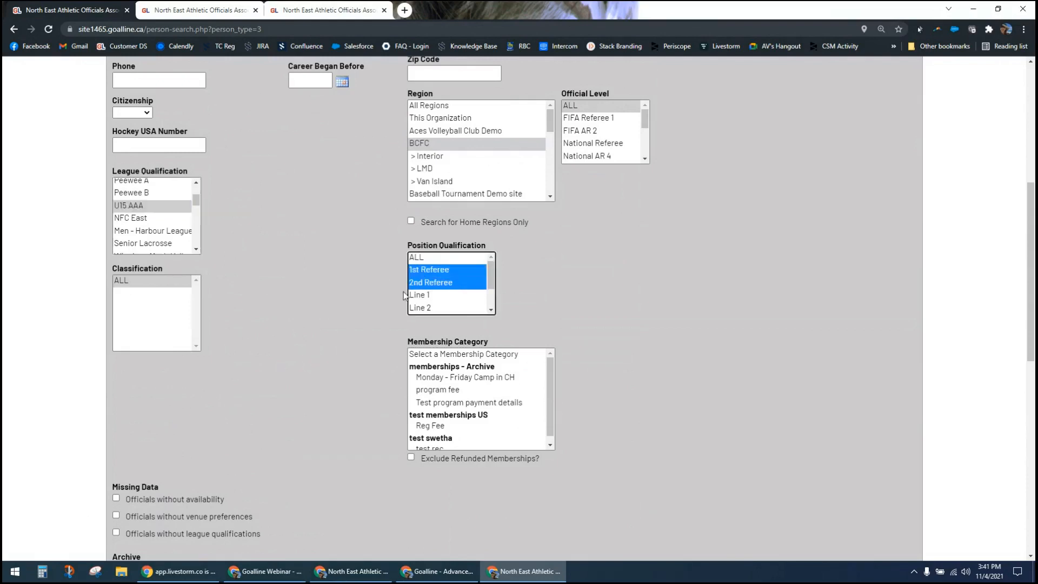
pyautogui.click(347, 299)
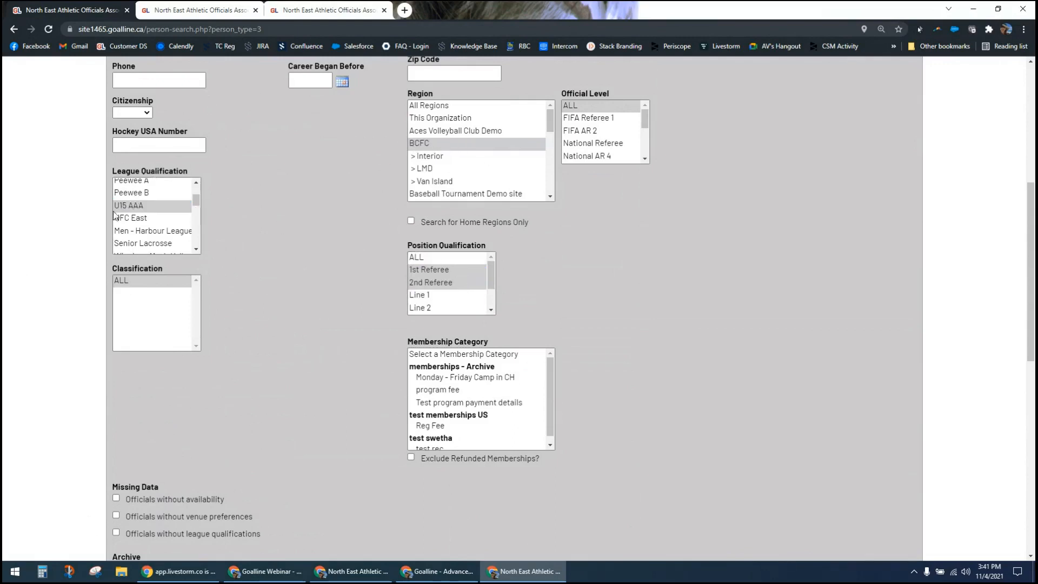
# Step: Run the search for officials with the chosen filters and review the list of matching accounts
pyautogui.scroll(-3, 261, 346)
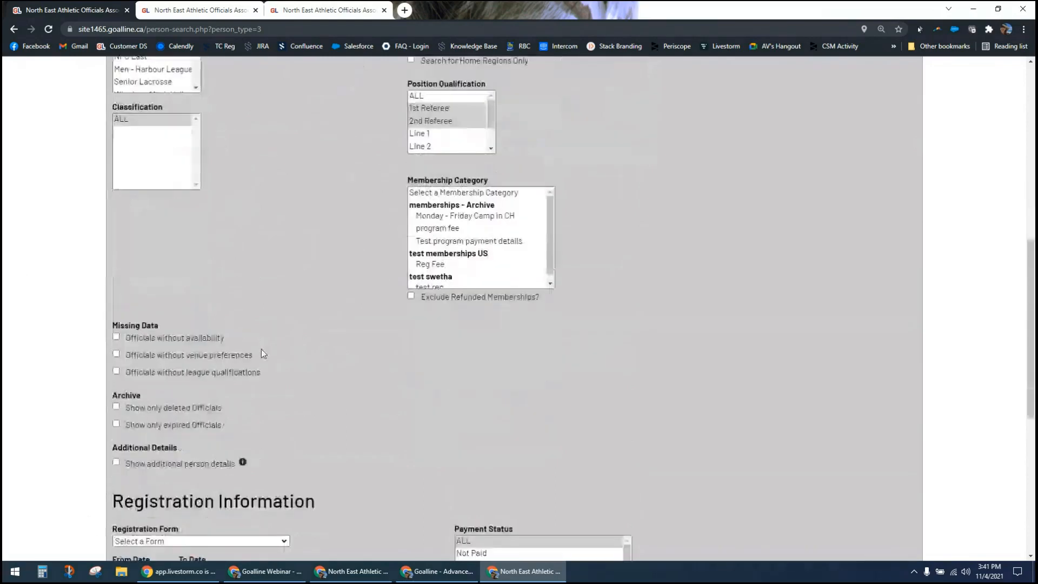
pyautogui.scroll(-7, 211, 433)
pyautogui.click(153, 478)
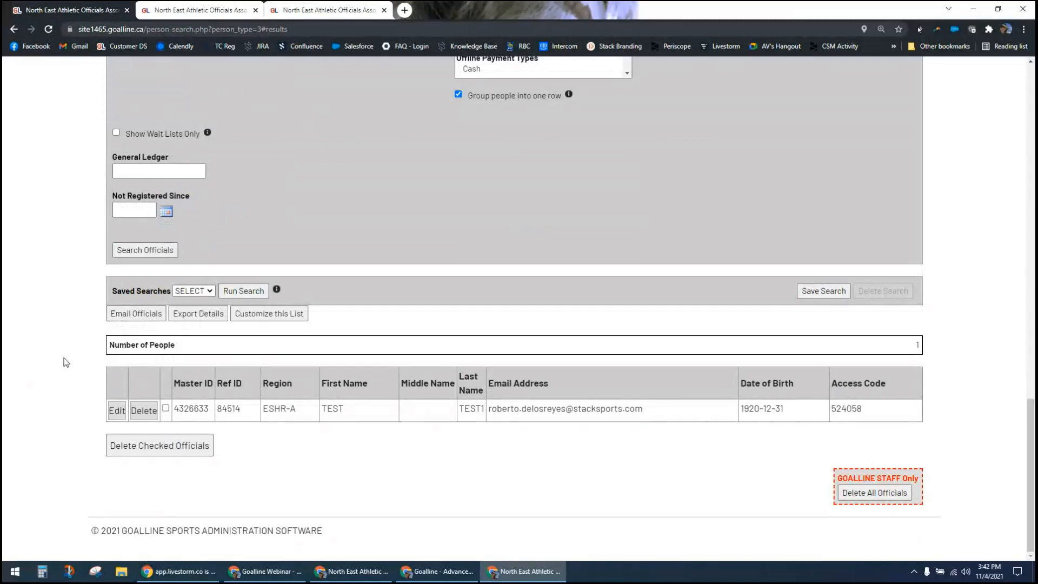
pyautogui.scroll(1, 73, 361)
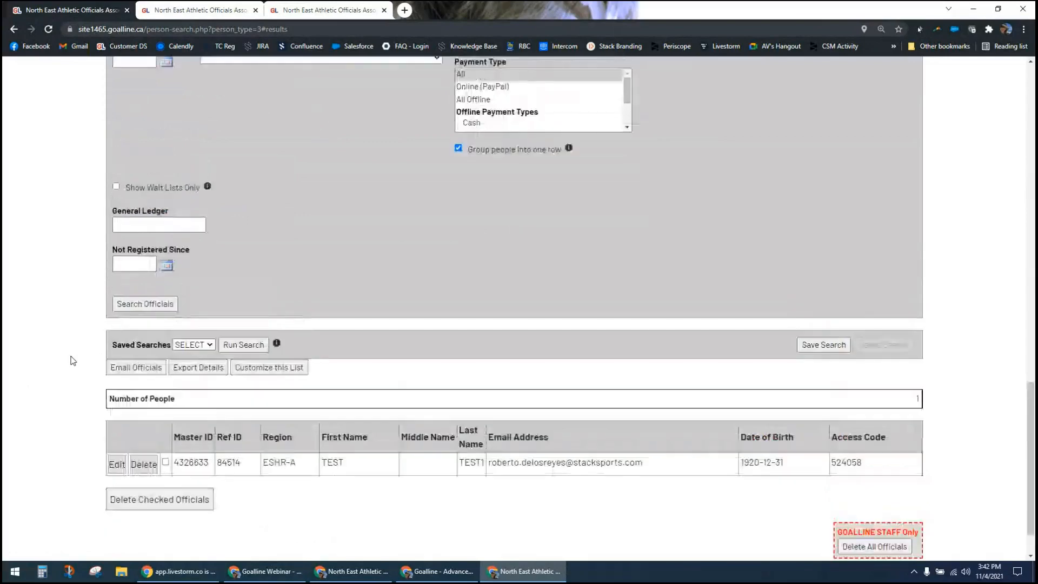
# Step: Open the edit page of the official found by the search in a separate browser tab
pyautogui.rightClick(118, 468)
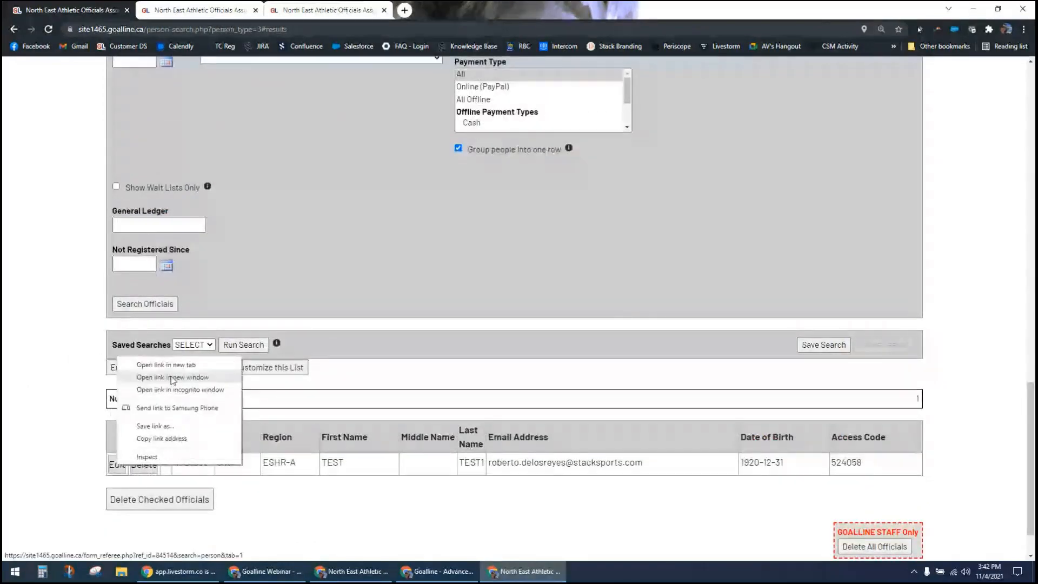
pyautogui.click(166, 365)
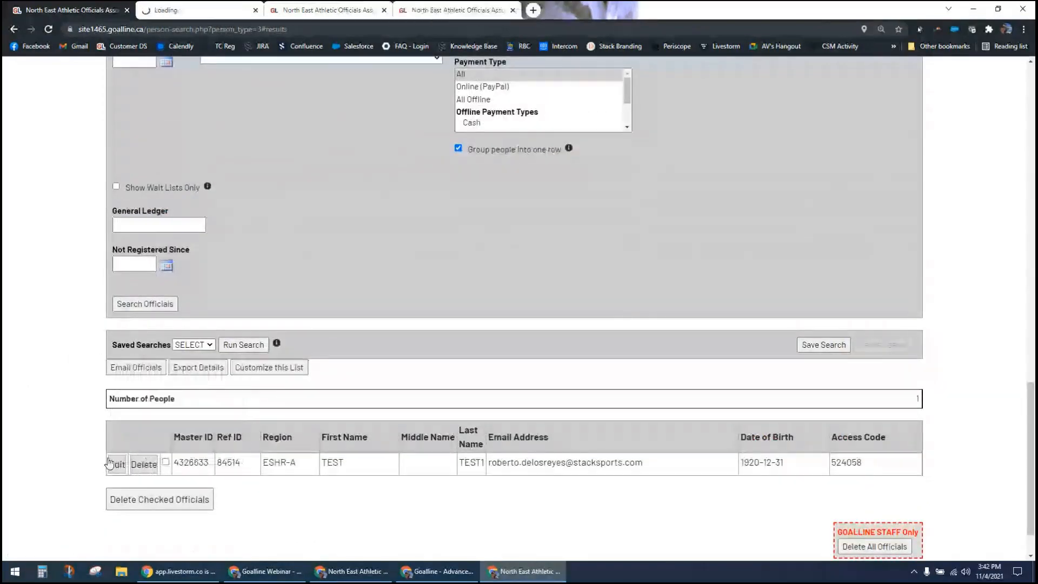
pyautogui.click(167, 8)
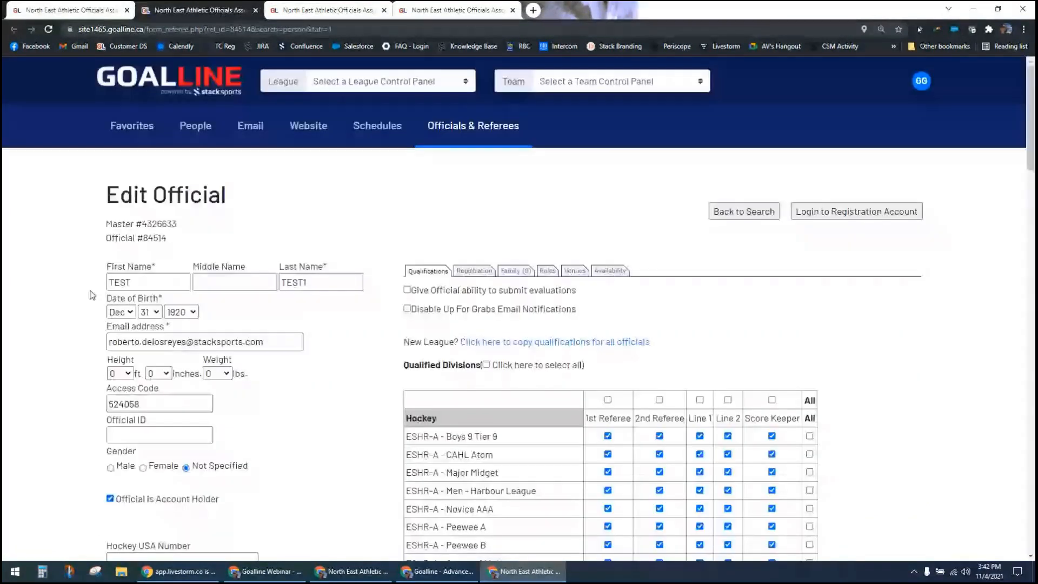
# Step: Examine the official's qualified divisions, pay scale overrides, assignment preferences, regions and registration fields, and close the account page
pyautogui.scroll(-3, 378, 379)
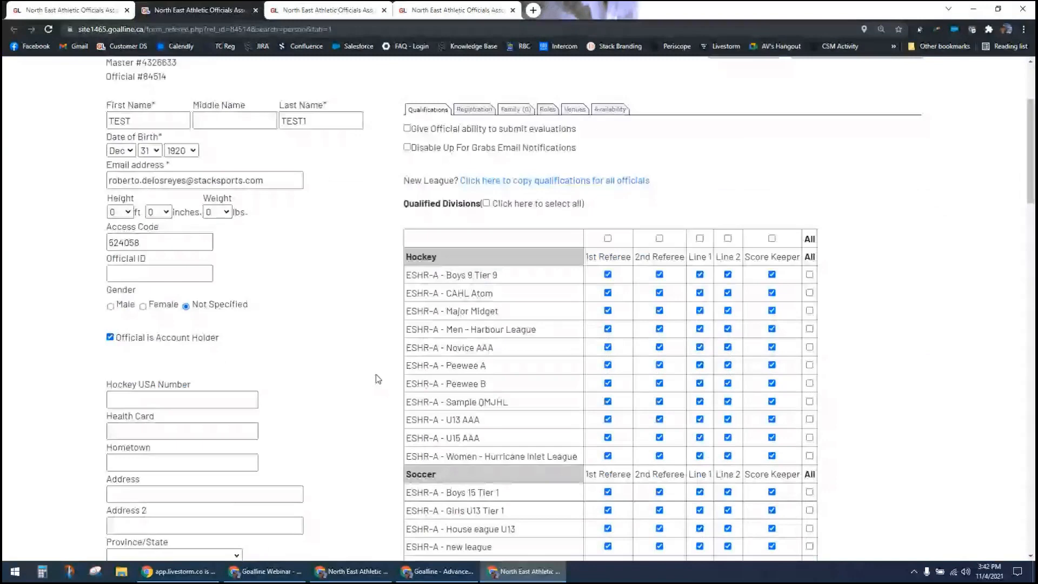
pyautogui.scroll(-12, 376, 375)
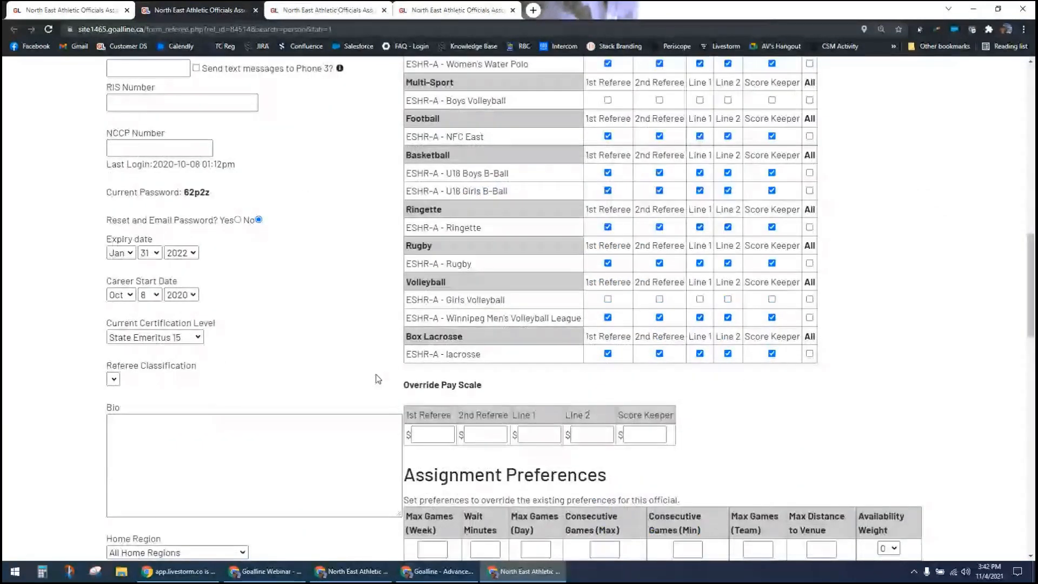
pyautogui.scroll(-10, 375, 374)
pyautogui.scroll(2, 223, 123)
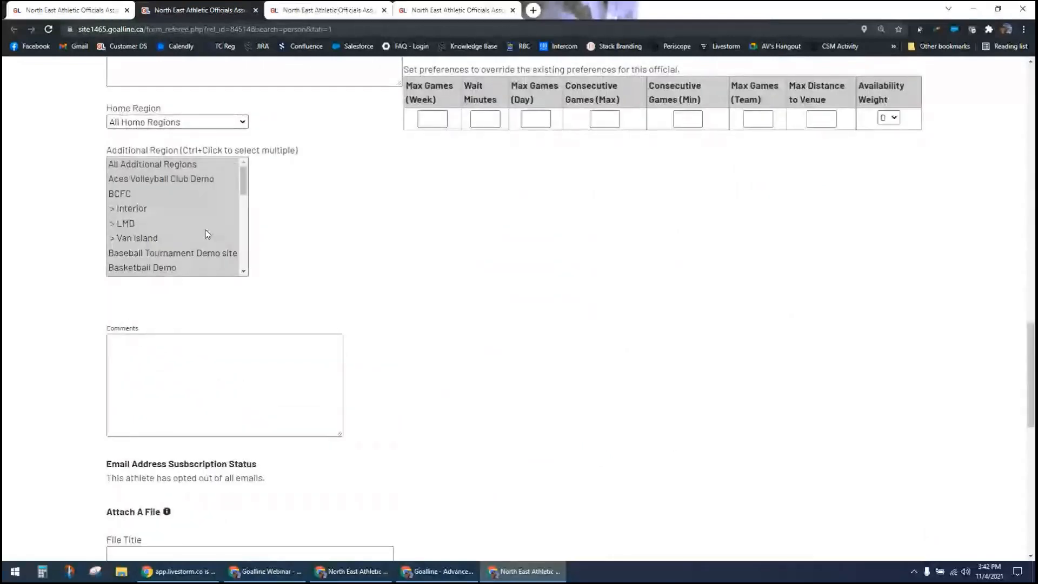
pyautogui.scroll(-6, 411, 359)
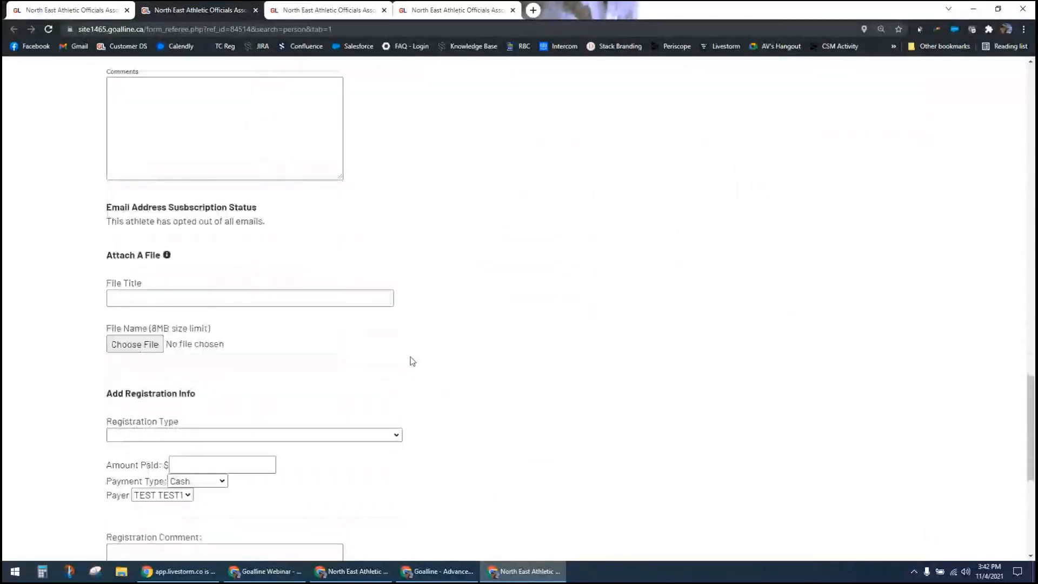
pyautogui.scroll(5, 413, 360)
pyautogui.scroll(5, 413, 361)
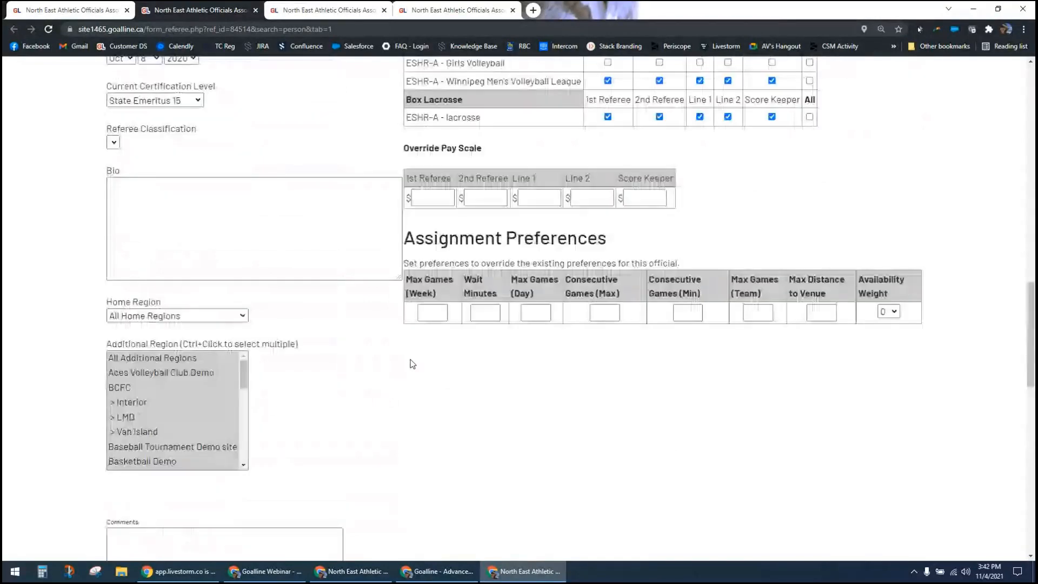
pyautogui.scroll(10, 413, 363)
pyautogui.click(437, 140)
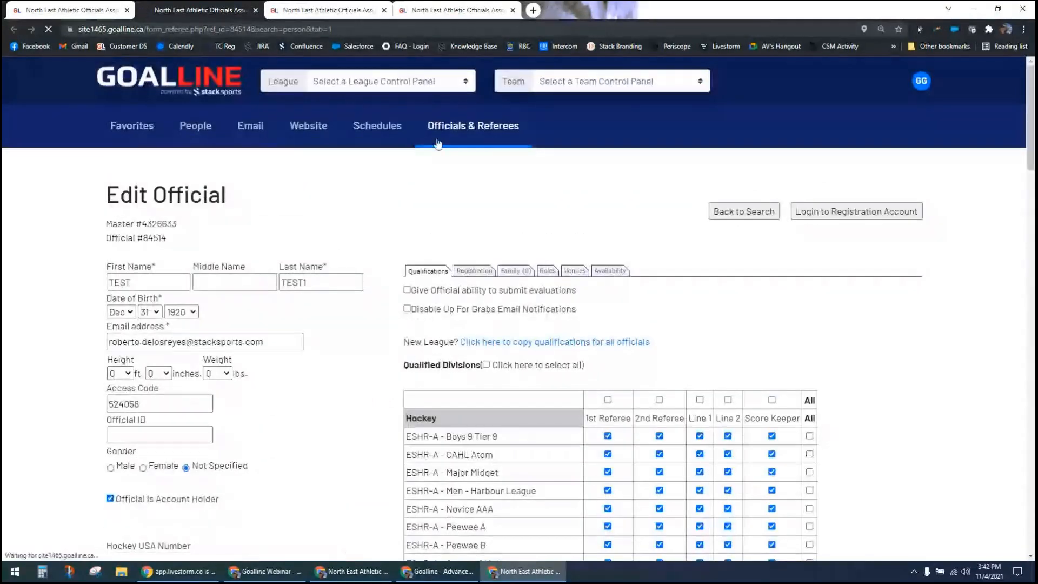
pyautogui.click(256, 10)
# Step: Leave the official search and open the Official Availability Date Range settings
pyautogui.scroll(4, 328, 274)
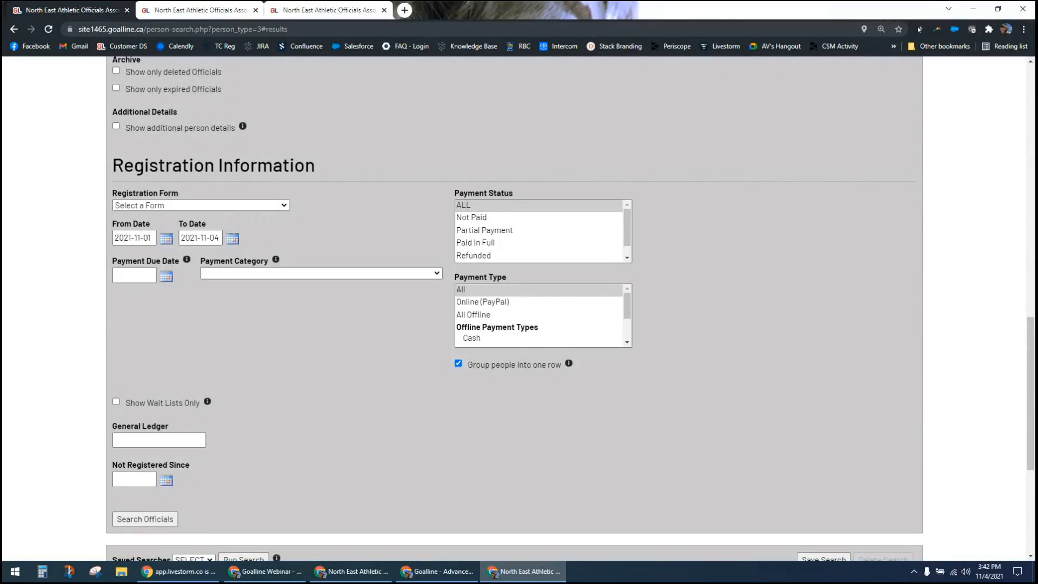
pyautogui.hotkey('alt', 'Tab')
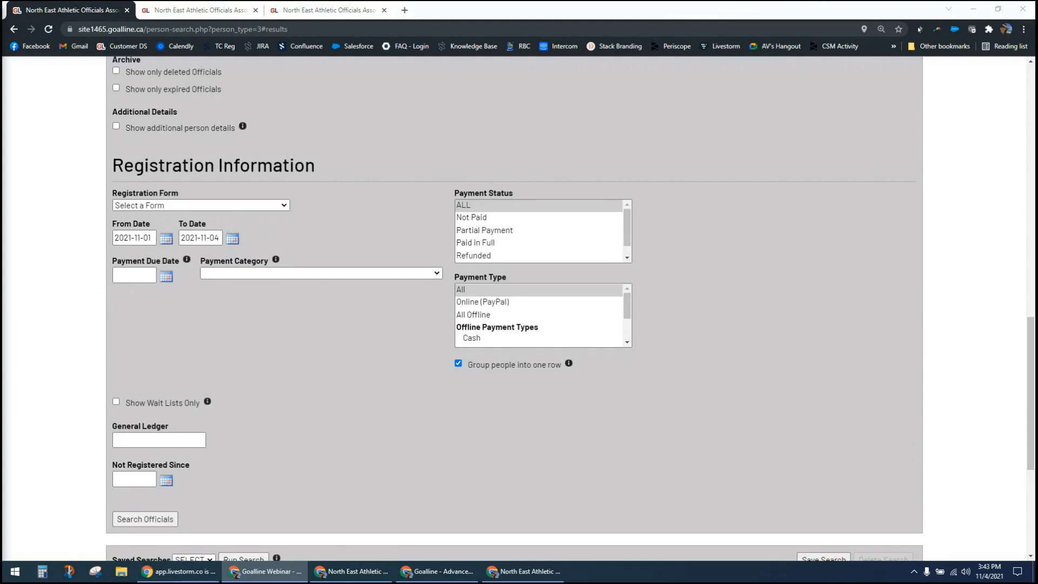
pyautogui.scroll(5, 51, 364)
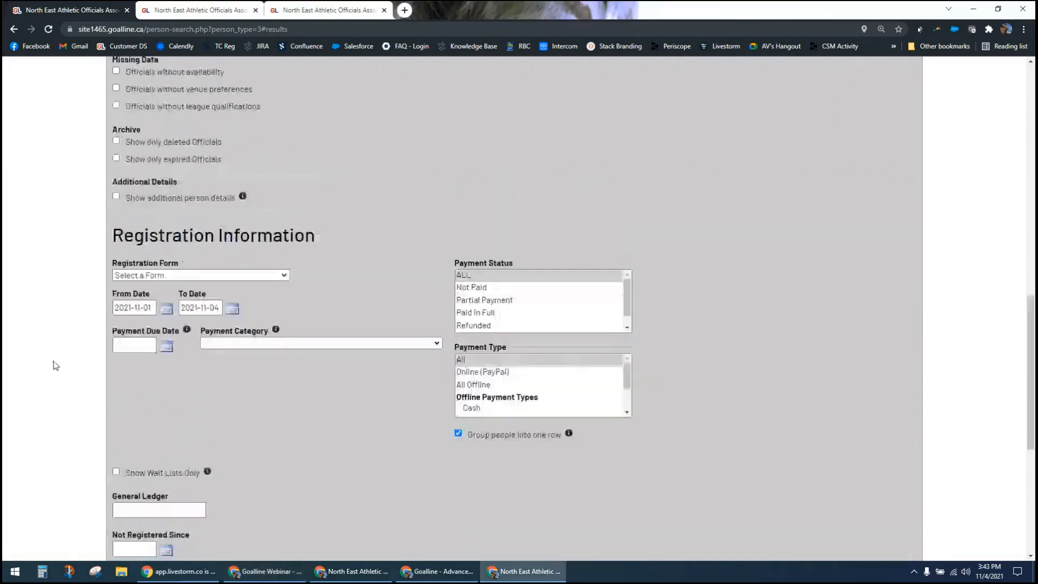
pyautogui.scroll(8, 54, 365)
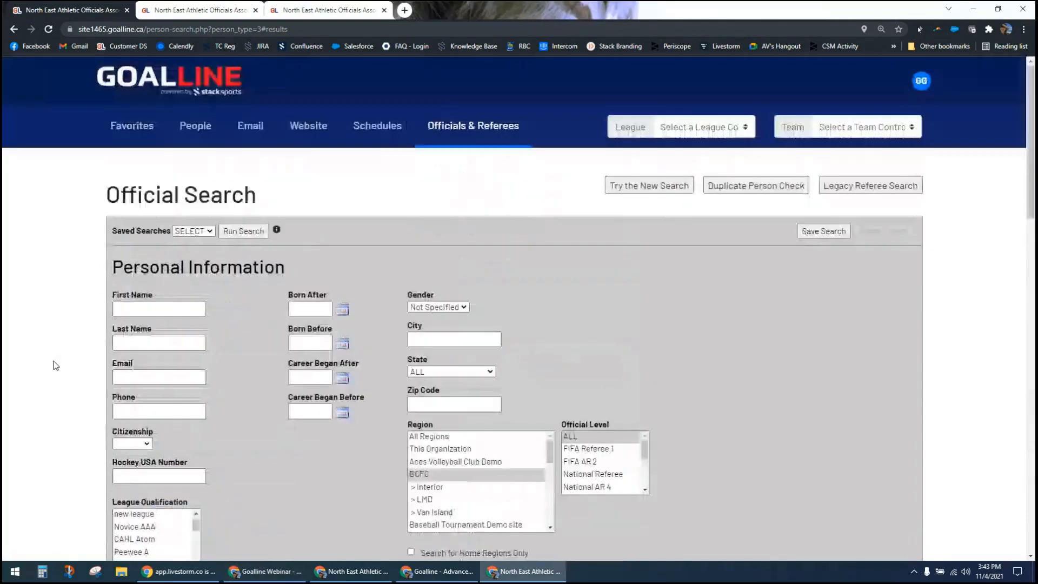
pyautogui.click(468, 128)
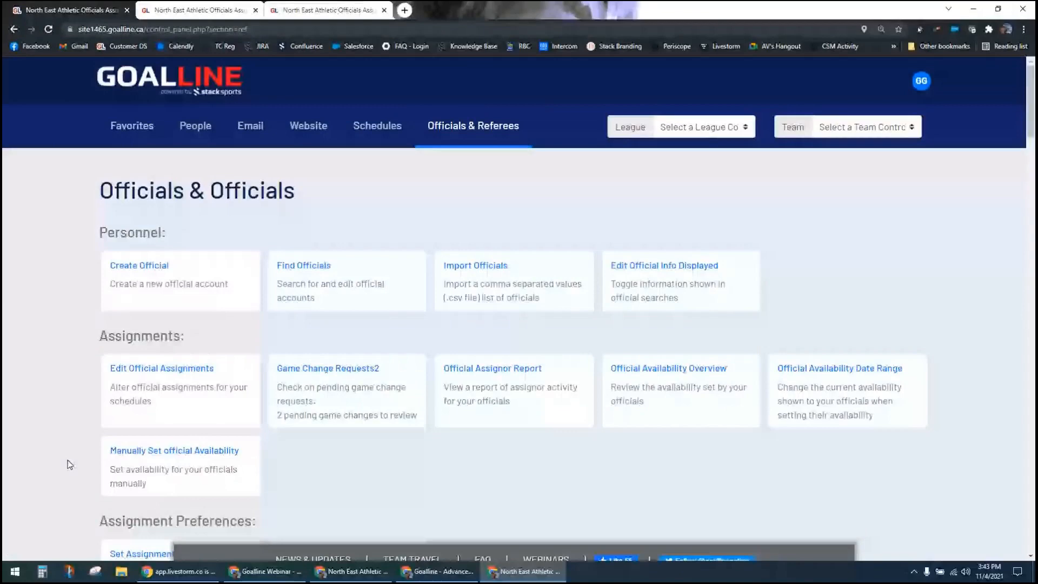
pyautogui.scroll(-1, 66, 468)
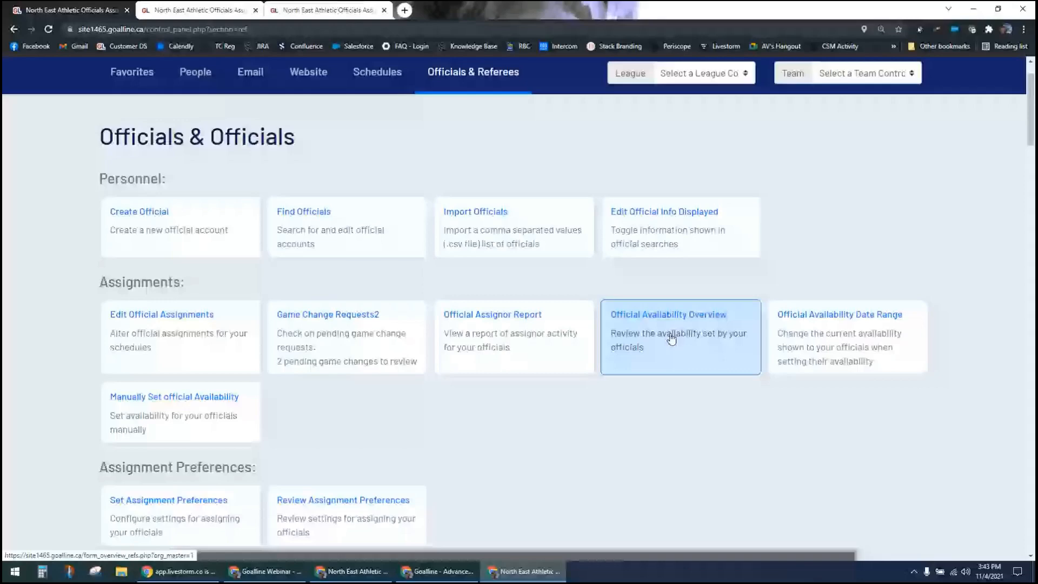
pyautogui.click(827, 340)
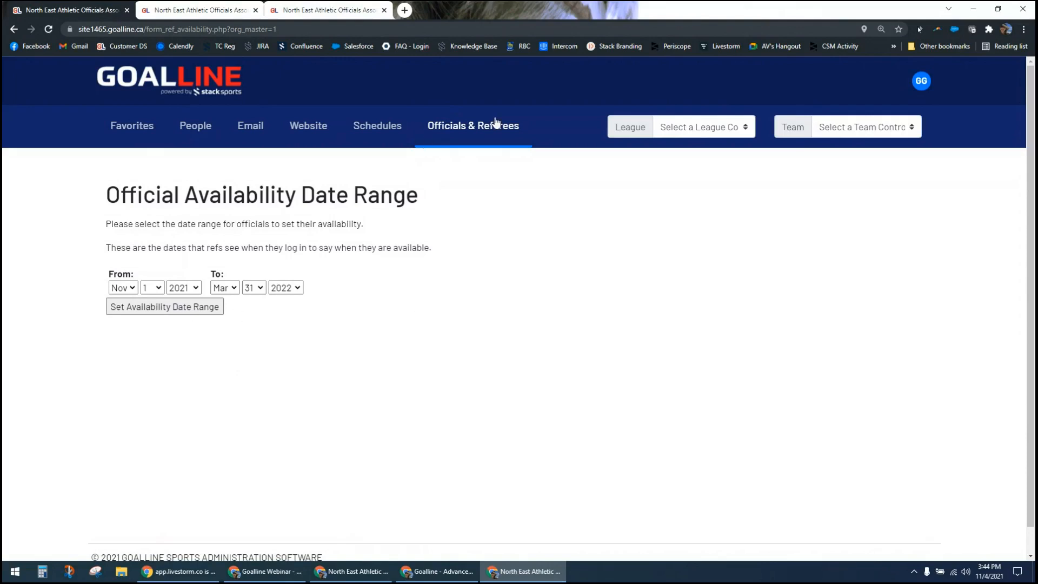
# Step: Display the Official Availability Overview for all leagues on 2021-11-04, covering all qualified officials excluding expired ones
pyautogui.click(469, 135)
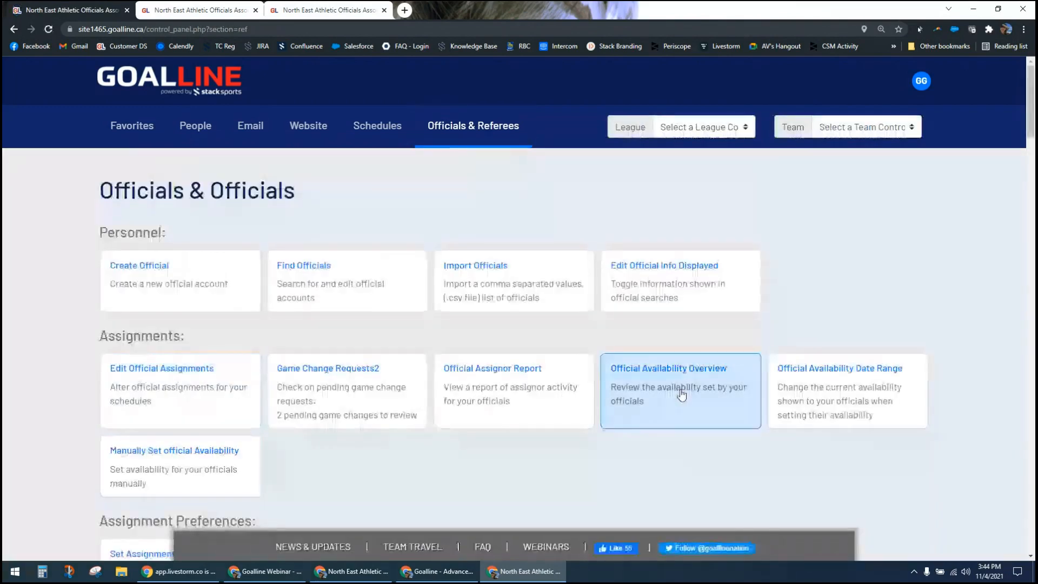
pyautogui.click(644, 374)
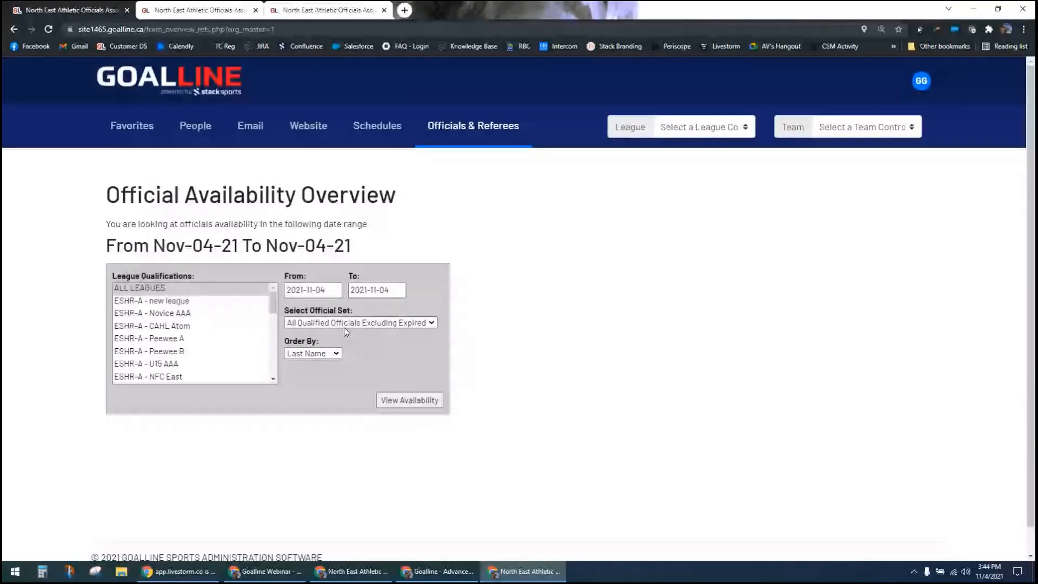
pyautogui.click(420, 409)
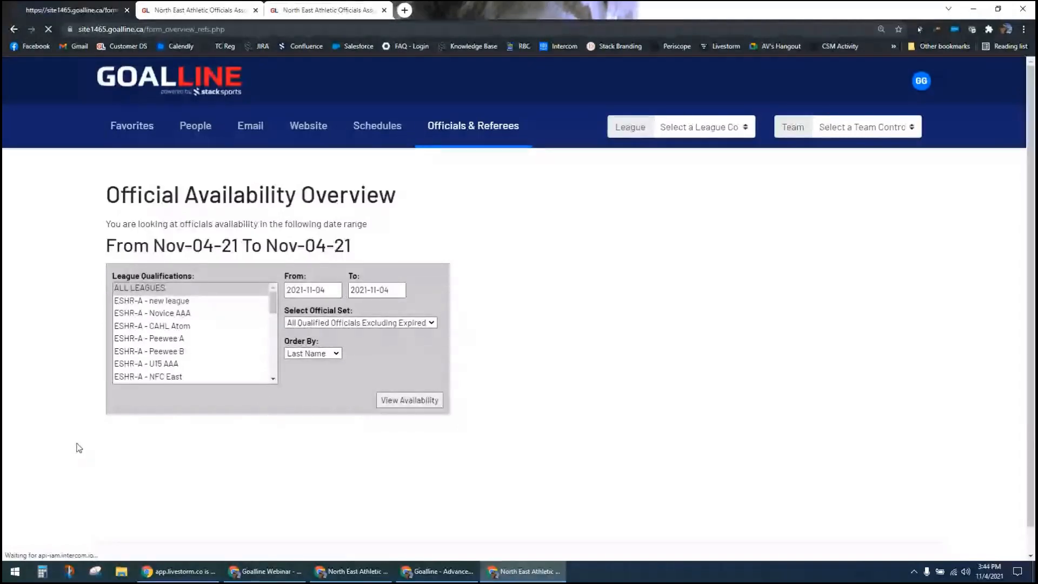
# Step: Examine the single-day availability grid, including its color legend, evening draft assignments and officials' notes
pyautogui.scroll(-4, 98, 424)
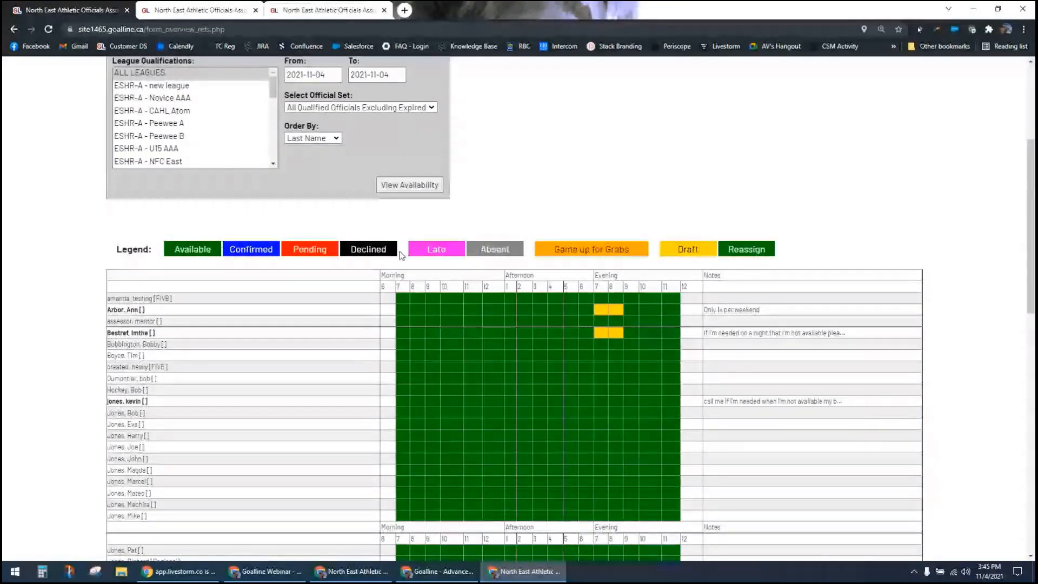
pyautogui.scroll(-7, 520, 452)
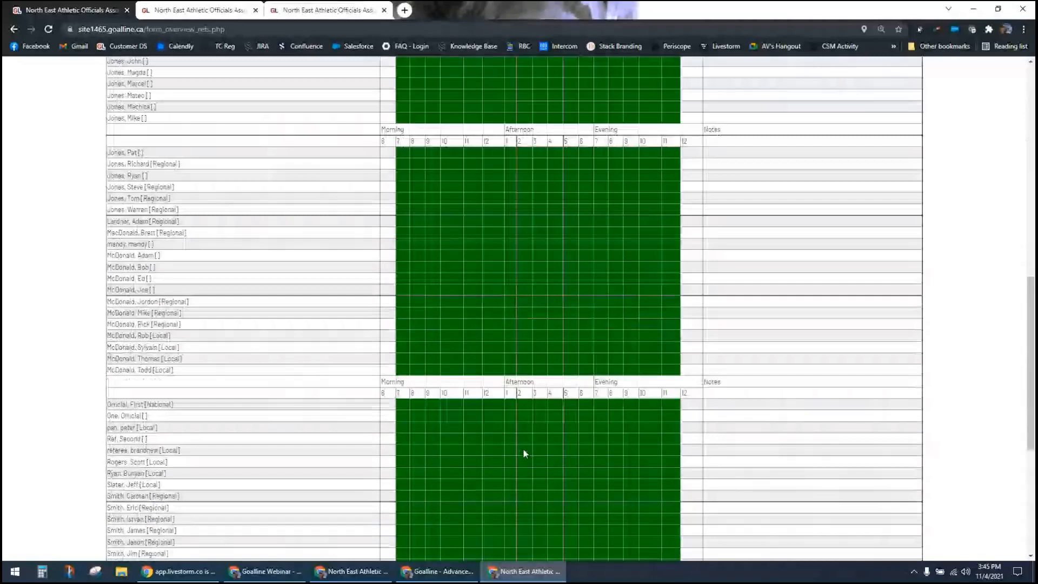
pyautogui.scroll(-5, 523, 453)
pyautogui.scroll(4, 542, 390)
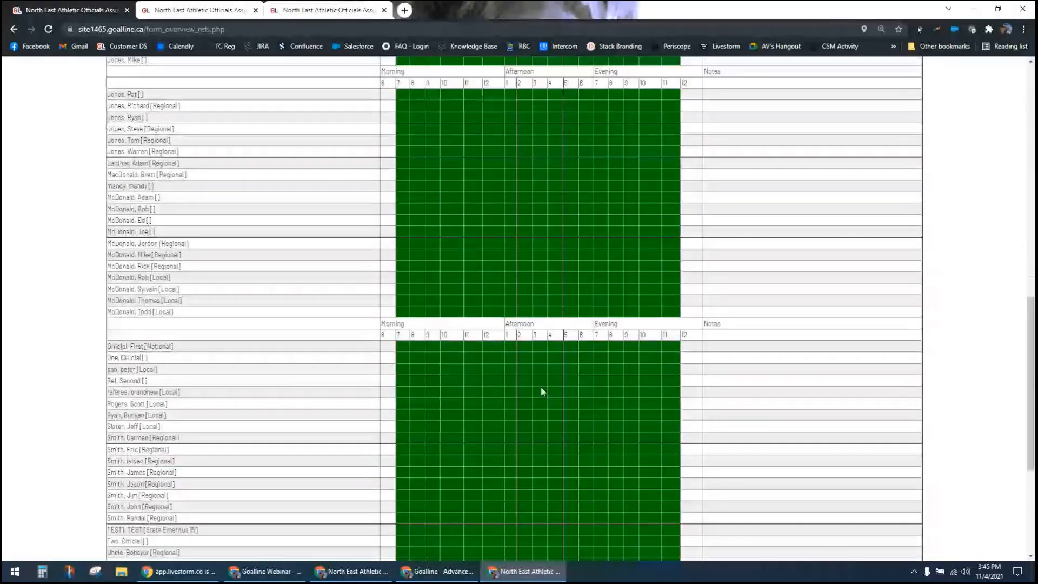
pyautogui.scroll(7, 542, 391)
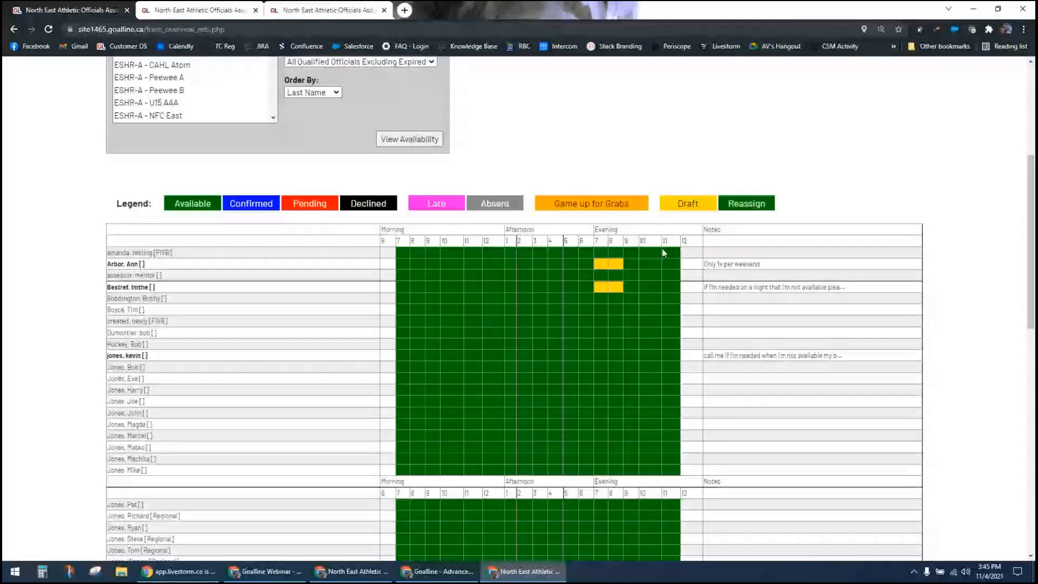
pyautogui.moveTo(619, 265)
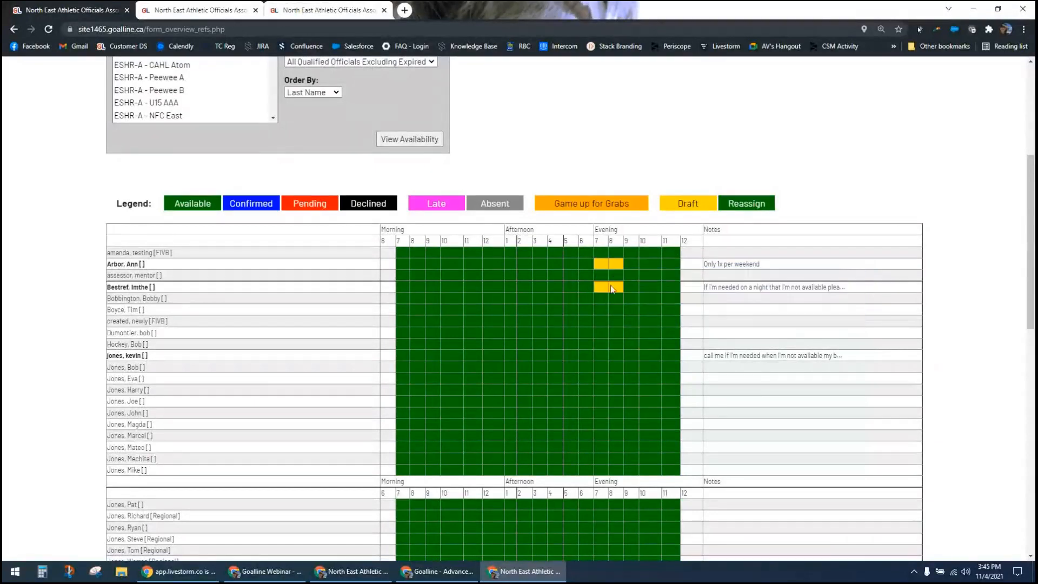
pyautogui.moveTo(604, 287)
# Step: Set the end date of the availability overview to 2021-11-05 and display the officials' availability for that range
pyautogui.scroll(1, 517, 108)
pyautogui.click(388, 79)
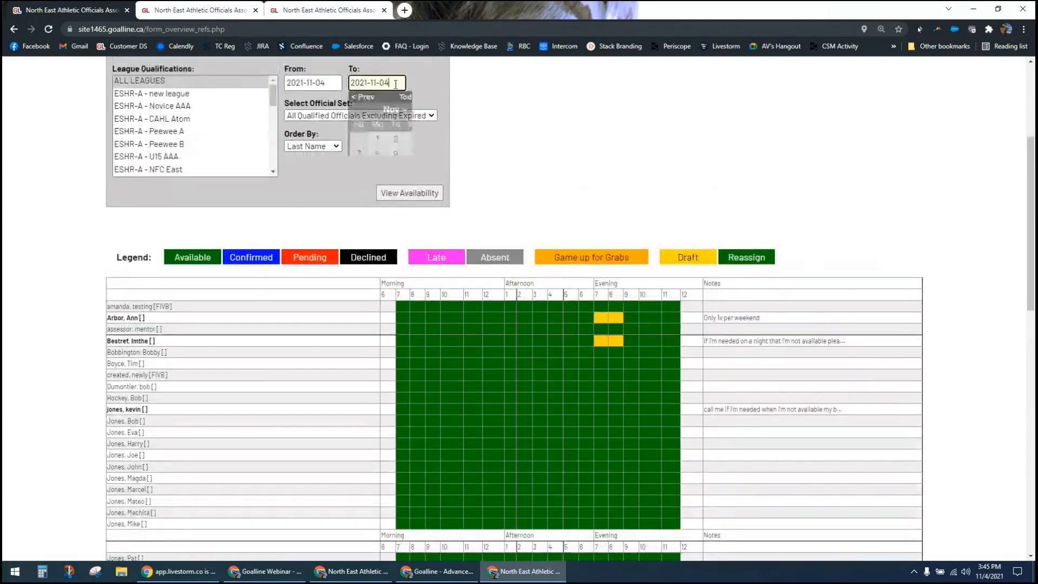
pyautogui.click(449, 138)
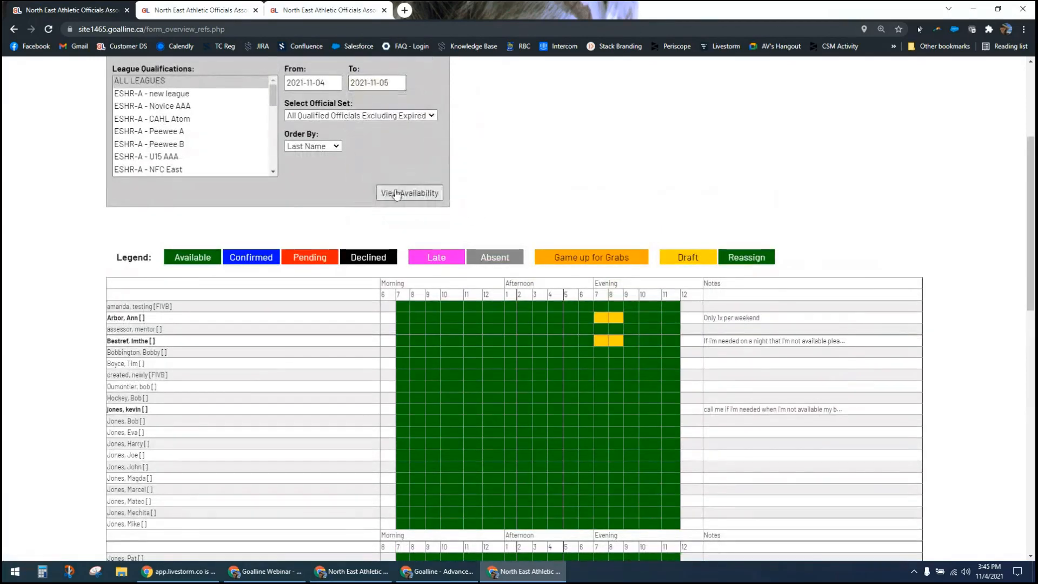
pyautogui.click(416, 194)
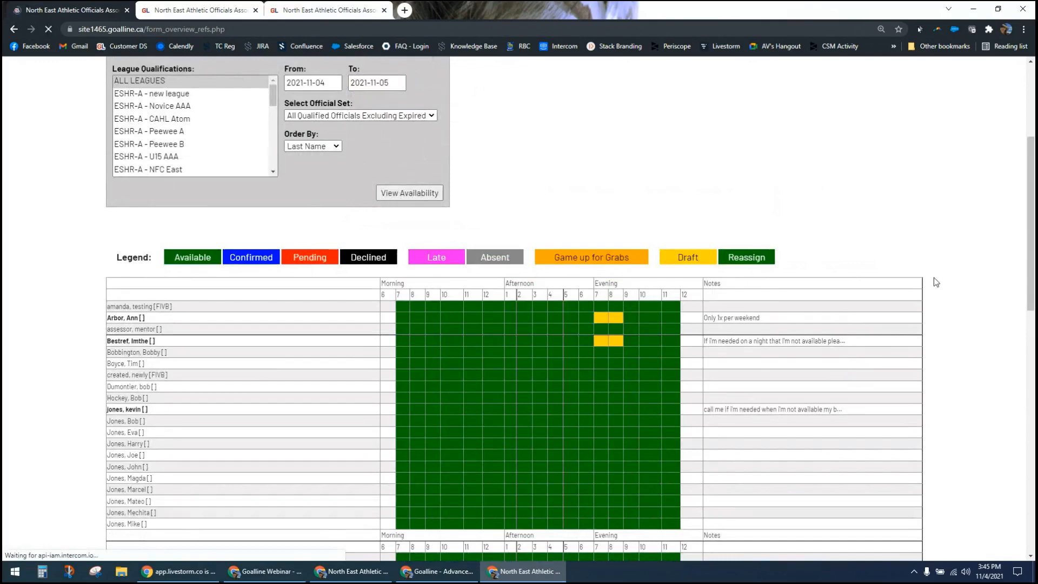
# Step: Examine the two-day availability grid, checking the draft assignments and the officials listed in bold
pyautogui.scroll(-3, 940, 341)
pyautogui.scroll(-3, 942, 344)
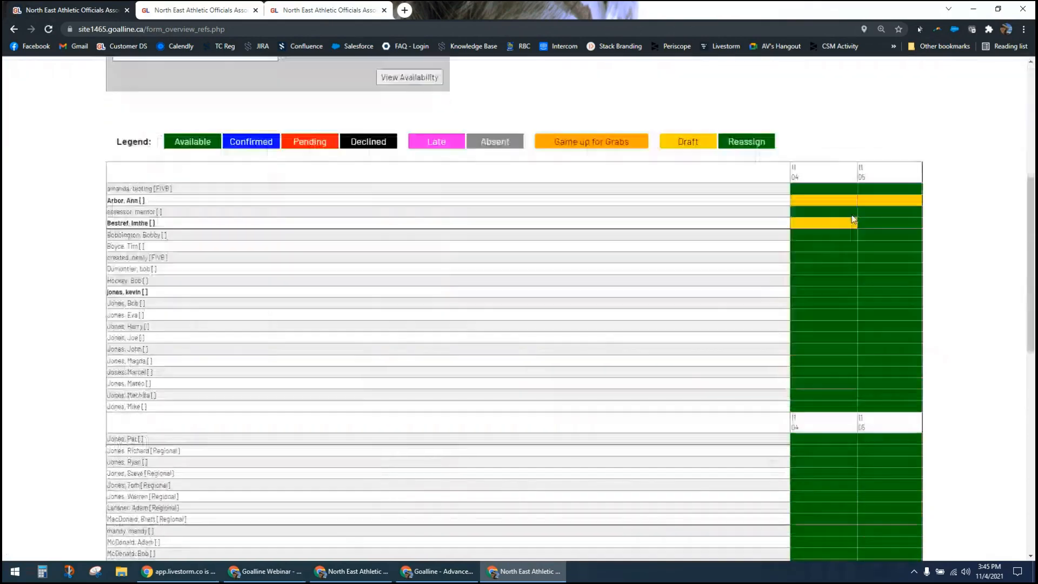
pyautogui.moveTo(834, 196)
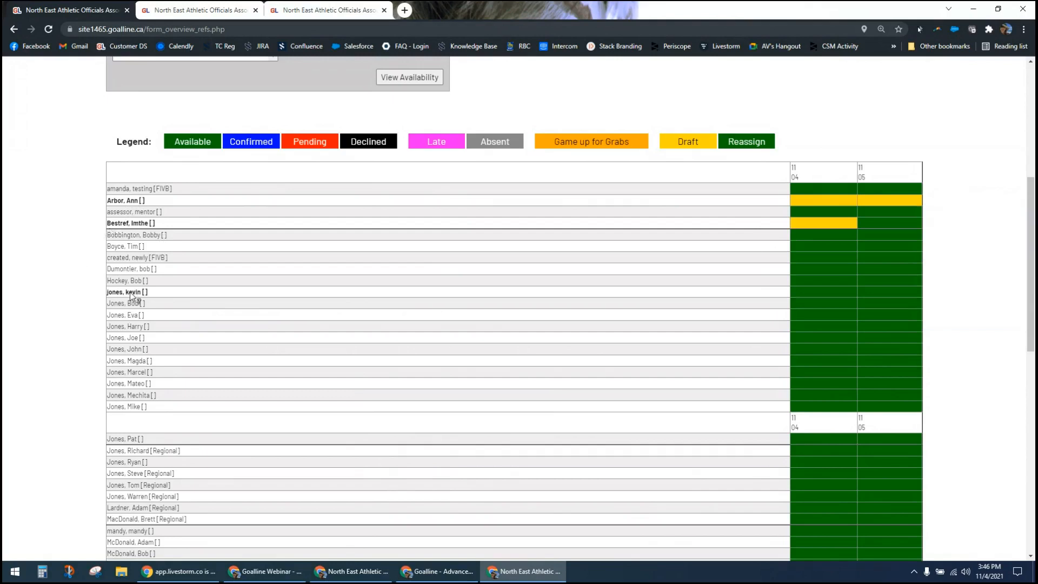
pyautogui.moveTo(131, 296)
pyautogui.moveTo(127, 226)
pyautogui.moveTo(130, 204)
# Step: Open the Edit Official Assignments page and examine the available sort options, keeping Alphabetical Order
pyautogui.scroll(3, 100, 241)
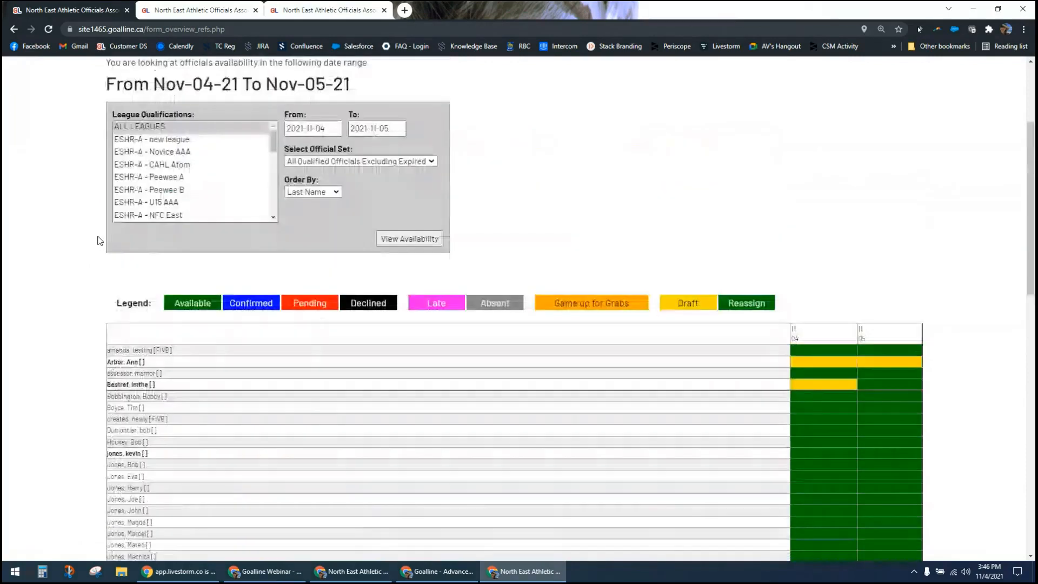
pyautogui.scroll(3, 100, 241)
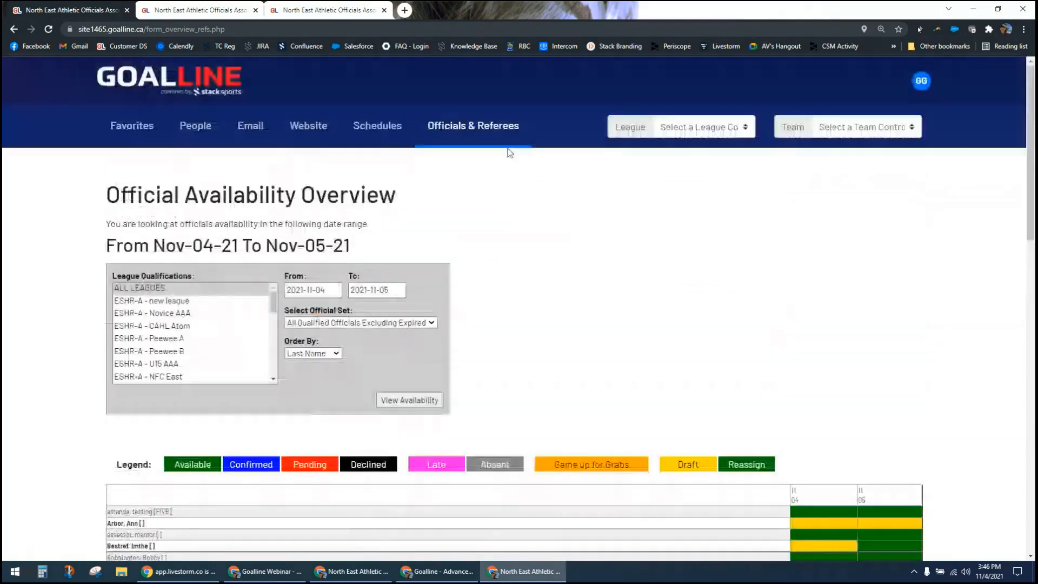
pyautogui.click(509, 145)
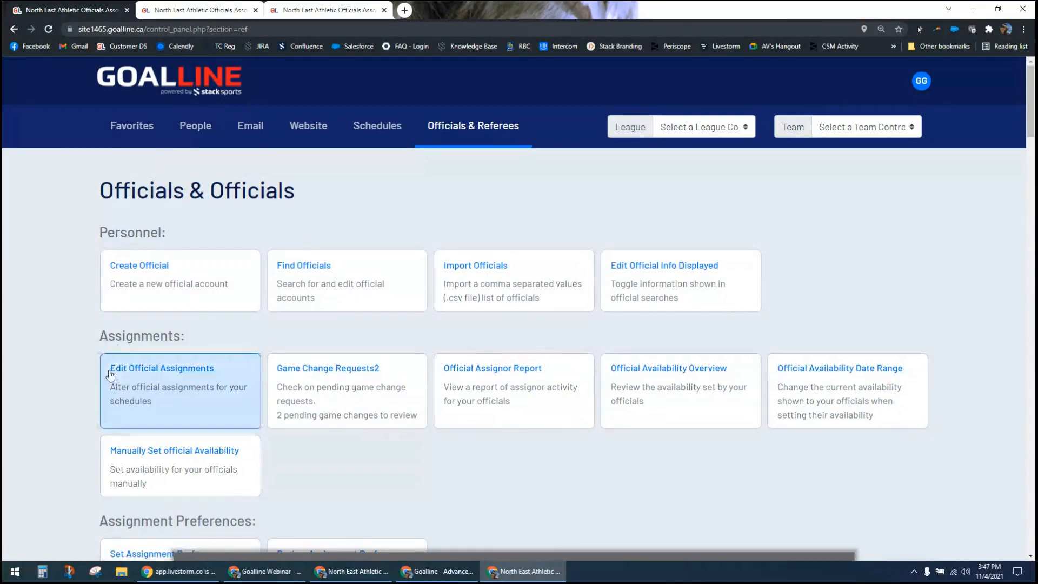
pyautogui.click(162, 370)
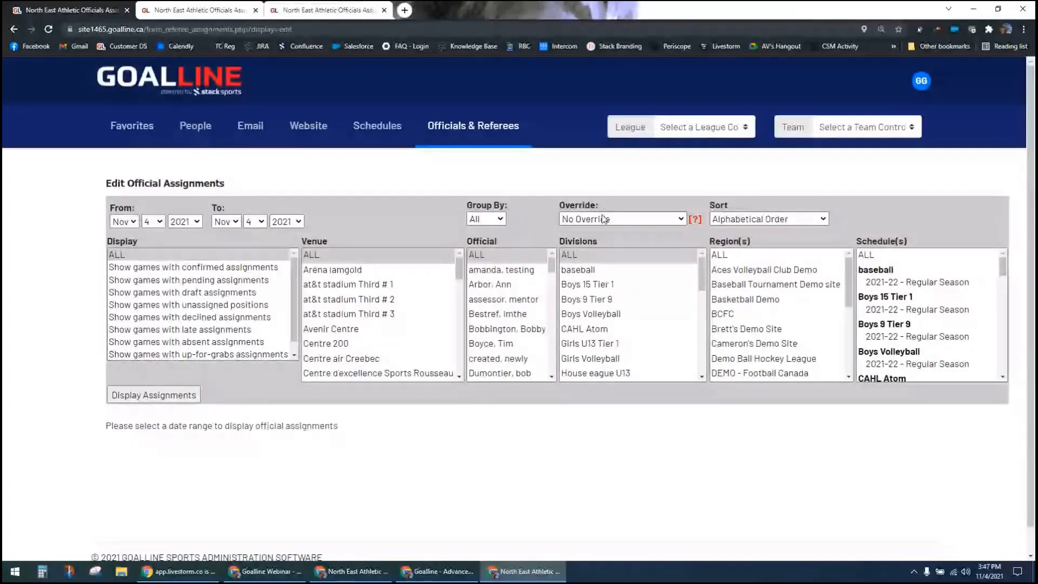
pyautogui.click(822, 220)
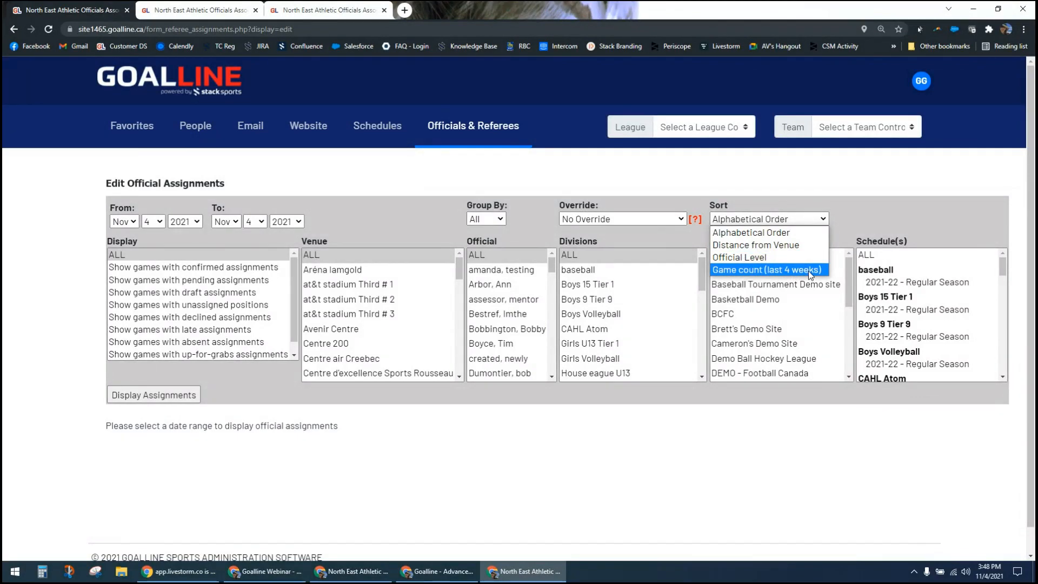
pyautogui.click(784, 202)
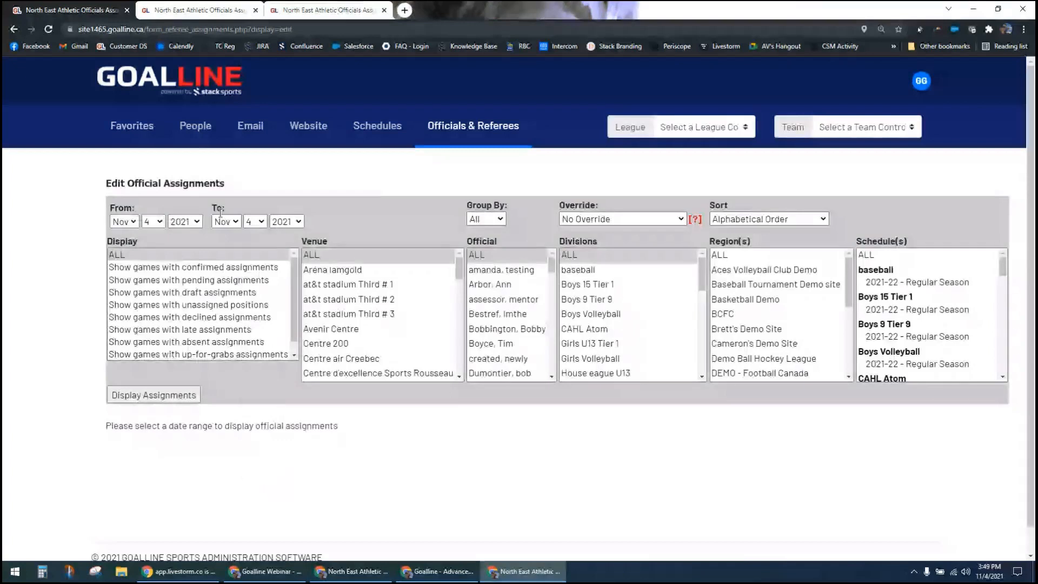
# Step: Set the end date of the official assignments range to Nov 6, 2021 and display the assignments
pyautogui.click(255, 221)
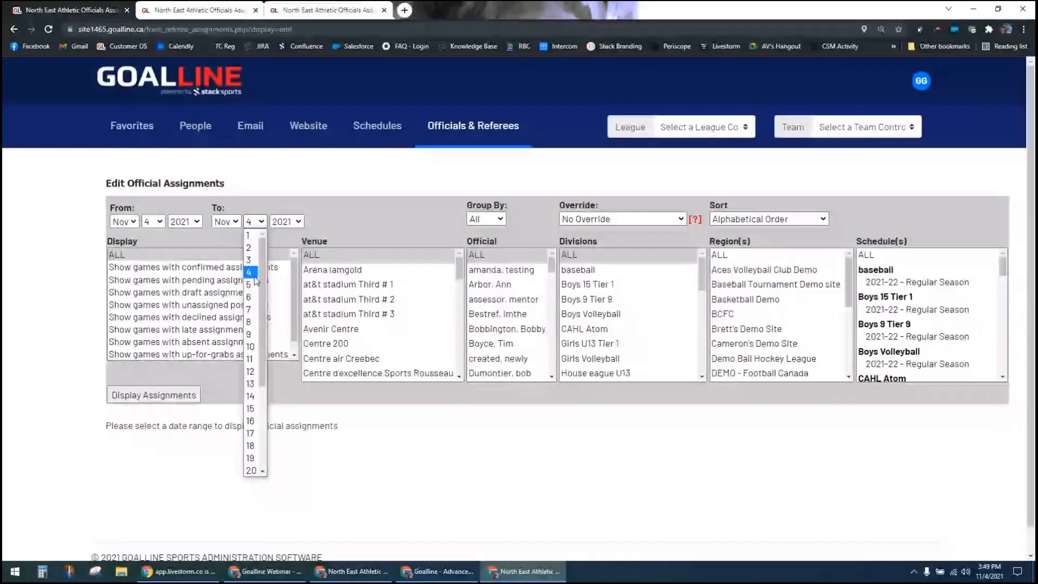
pyautogui.click(250, 297)
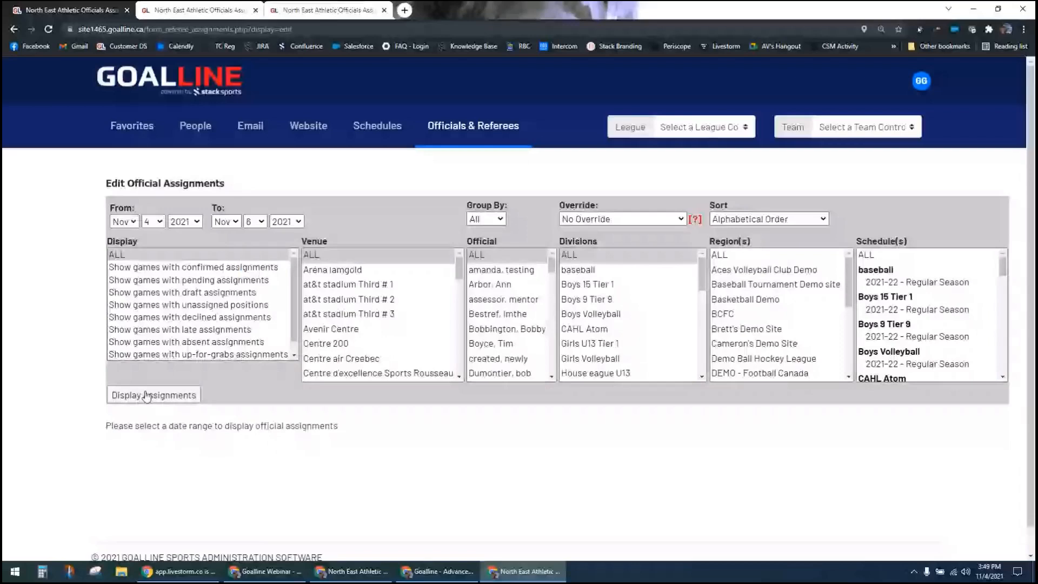
pyautogui.click(148, 395)
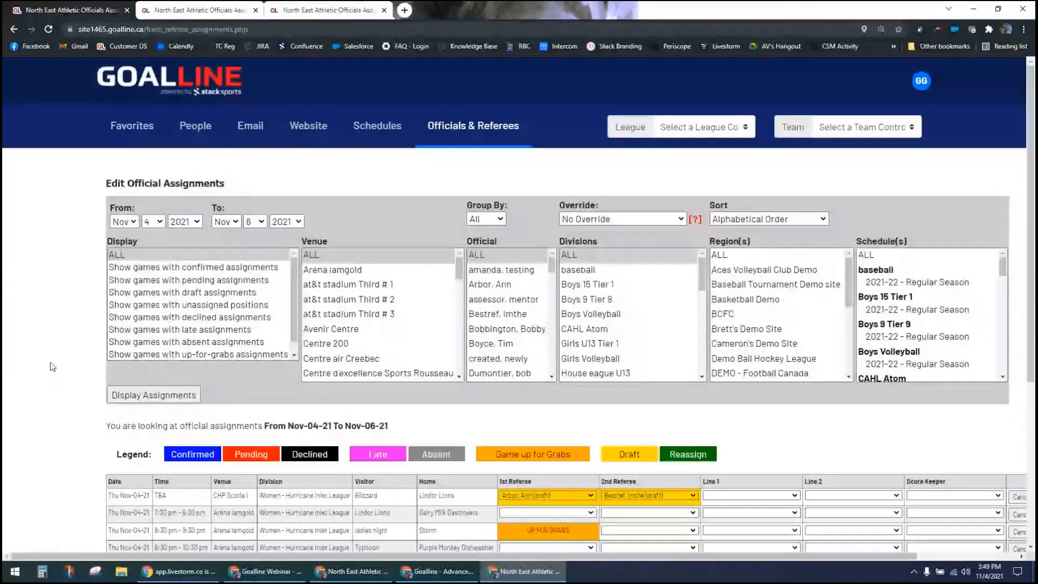
pyautogui.scroll(-3, 53, 367)
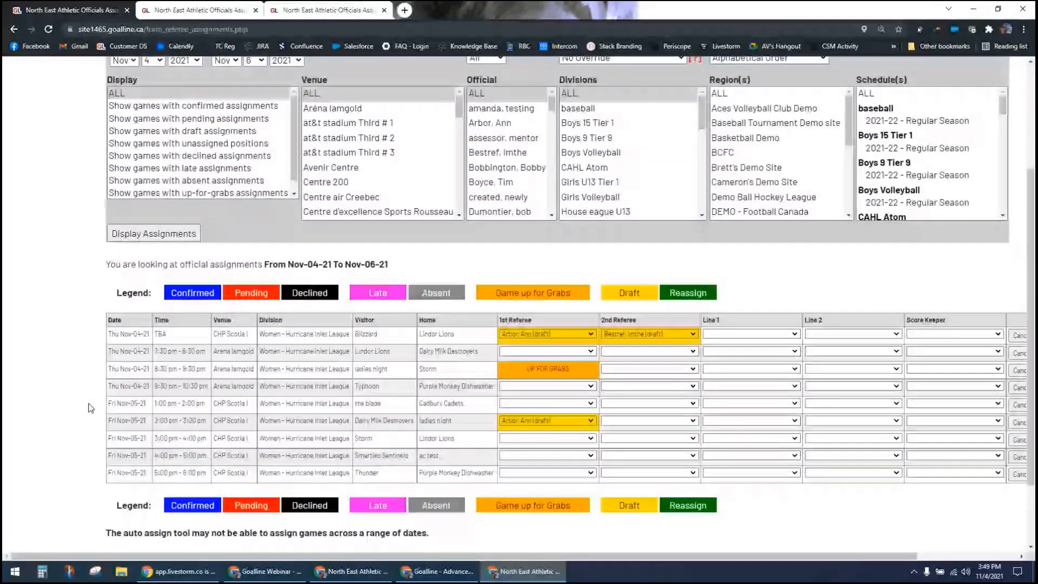
# Step: Group the official assignments by Venue and display the regrouped list of games
pyautogui.scroll(1, 91, 408)
pyautogui.click(486, 111)
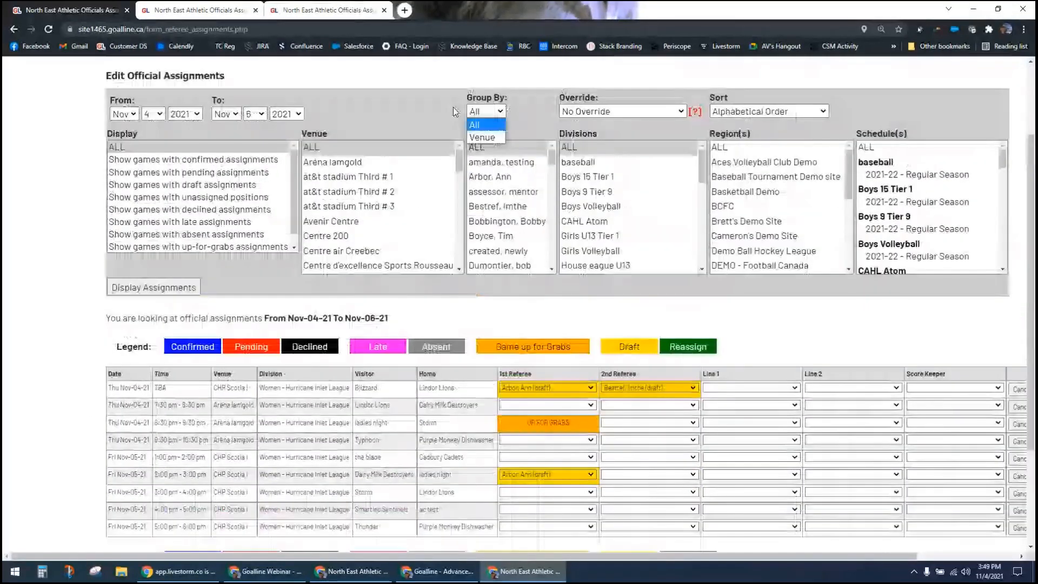
pyautogui.click(485, 138)
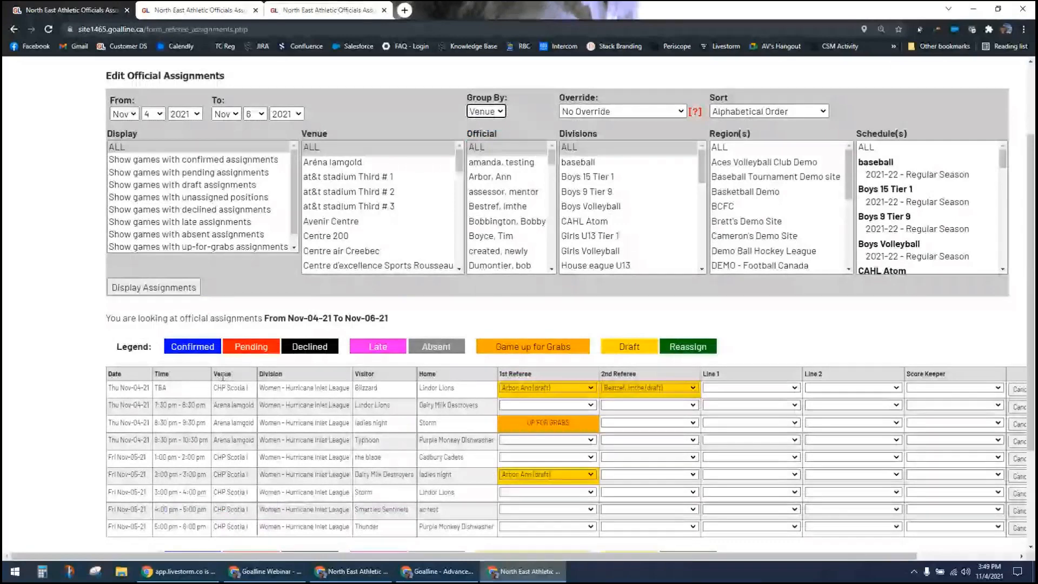
pyautogui.click(163, 290)
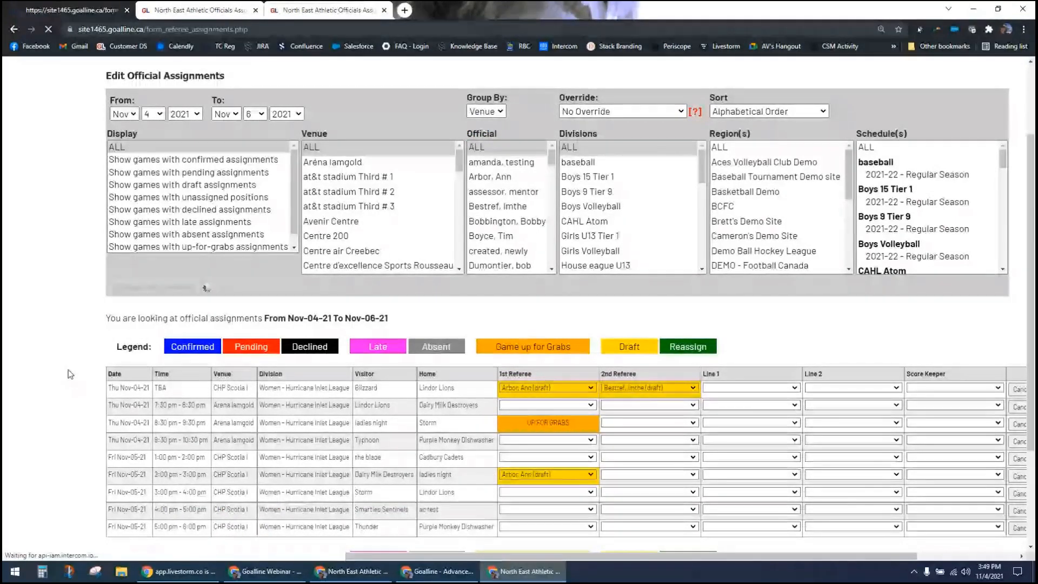
pyautogui.scroll(-1, 76, 378)
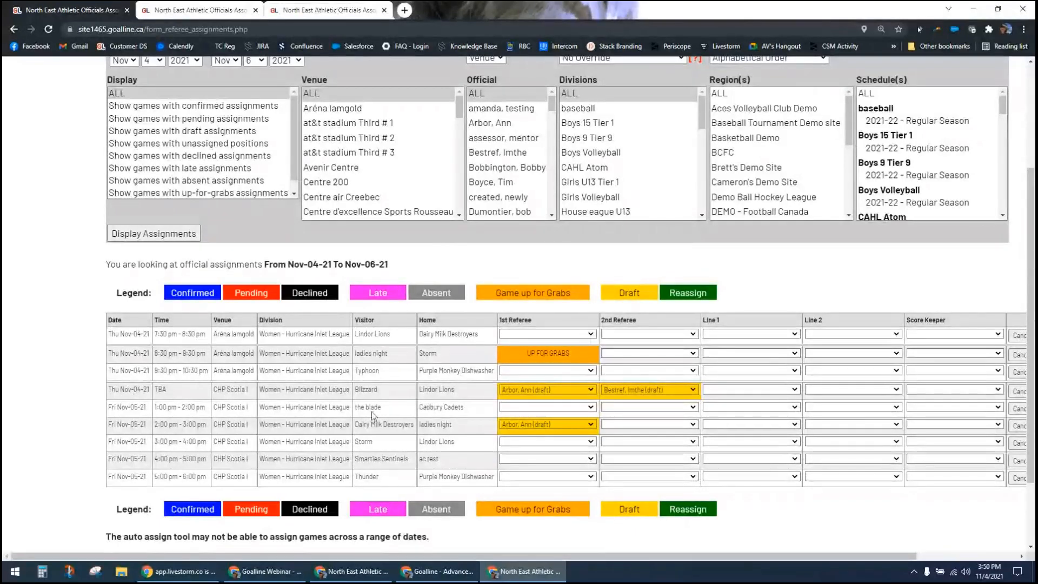
# Step: Examine the consecutive Nov-05-21 games at the CHP Scotia I venue, checking their time slots
pyautogui.moveTo(125, 405); pyautogui.dragTo(157, 451)
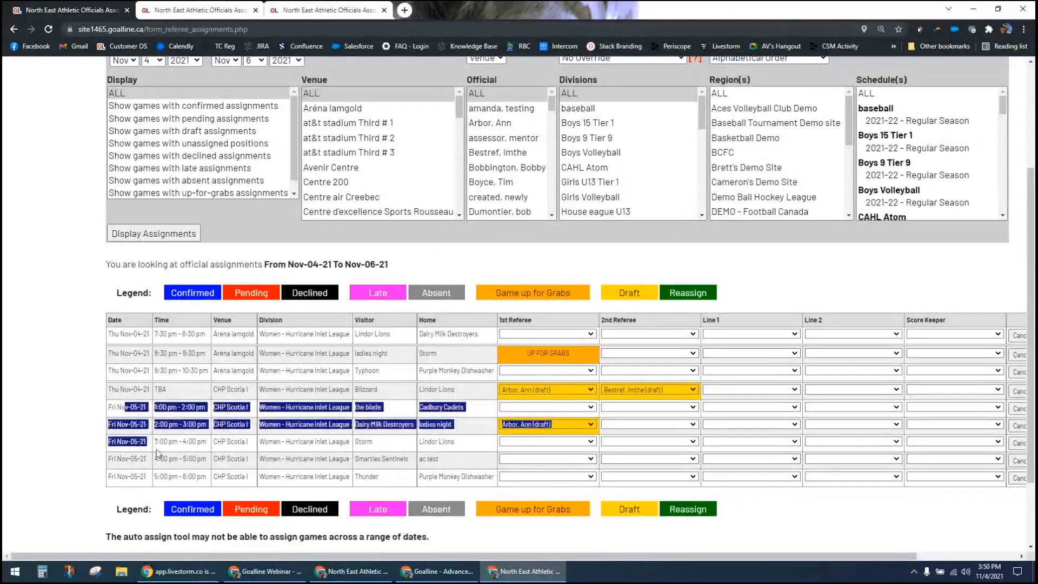
pyautogui.click(301, 456)
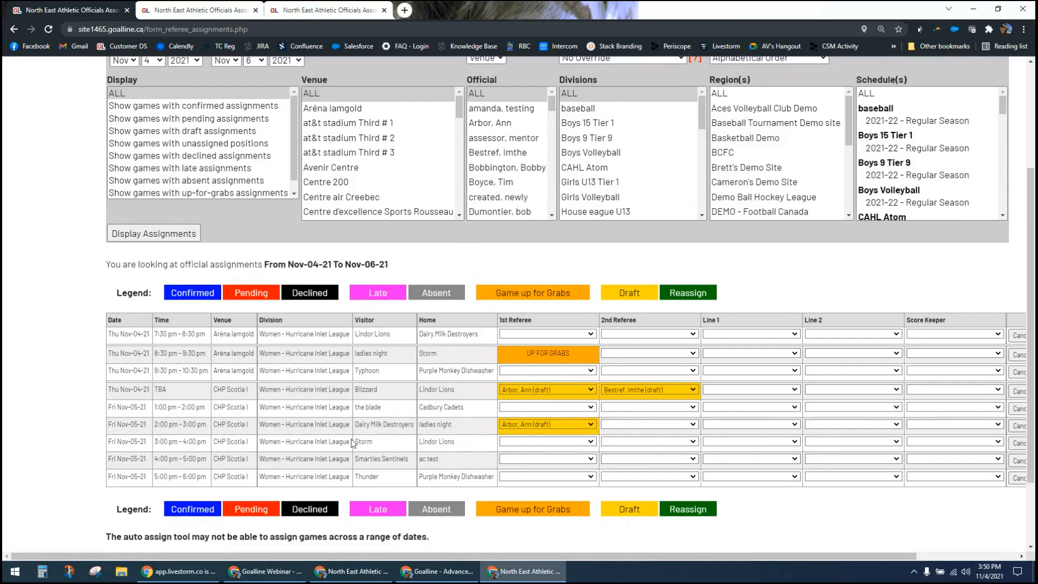
pyautogui.moveTo(162, 431); pyautogui.dragTo(211, 431)
pyautogui.click(161, 444)
# Step: Examine the 1st Referee options for the Nov-04-21 Blizzard versus Lindor Lions game without changing the draft assignment
pyautogui.click(583, 391)
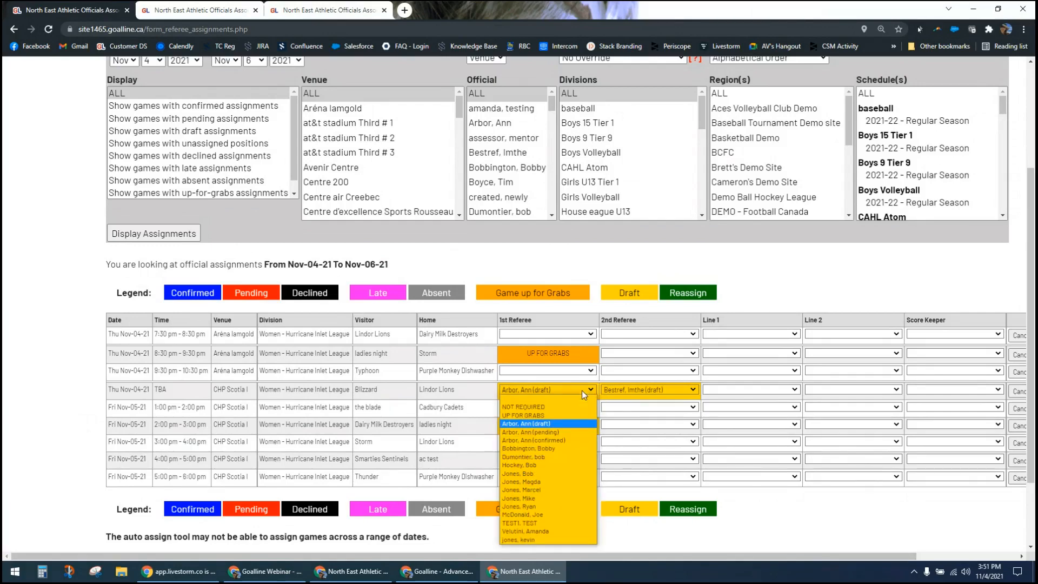
pyautogui.click(582, 391)
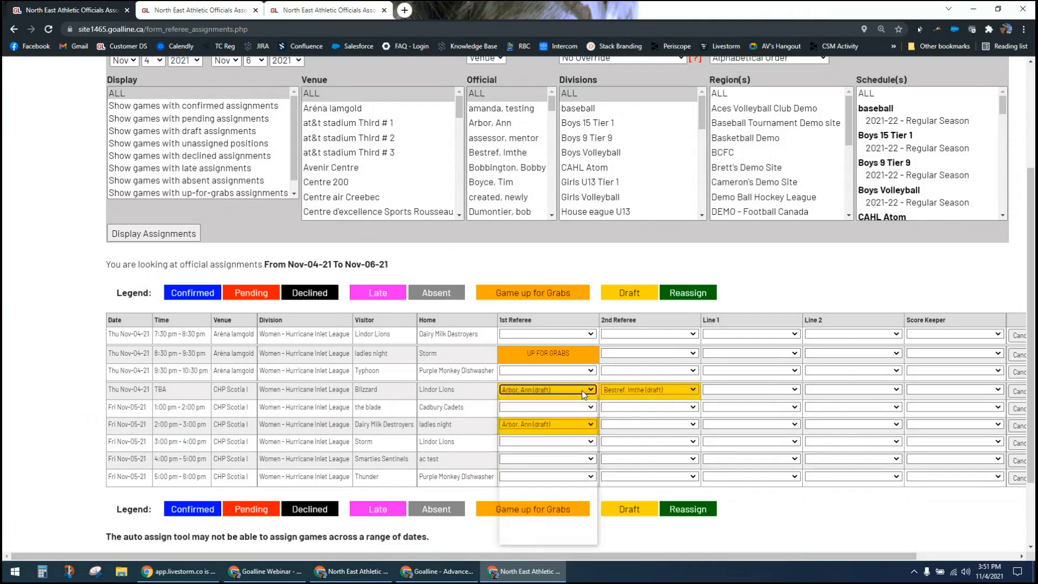
pyautogui.click(486, 393)
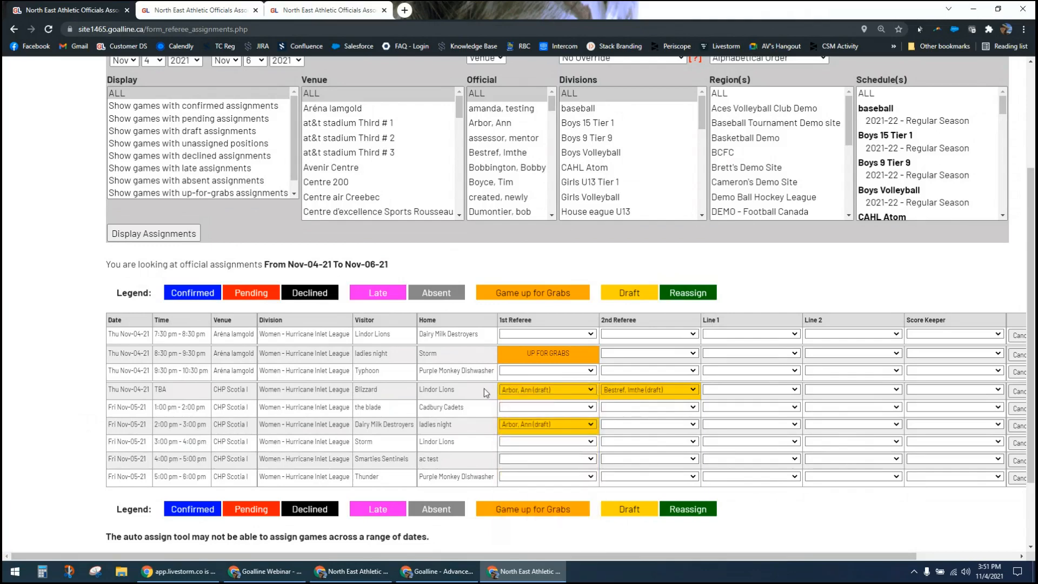
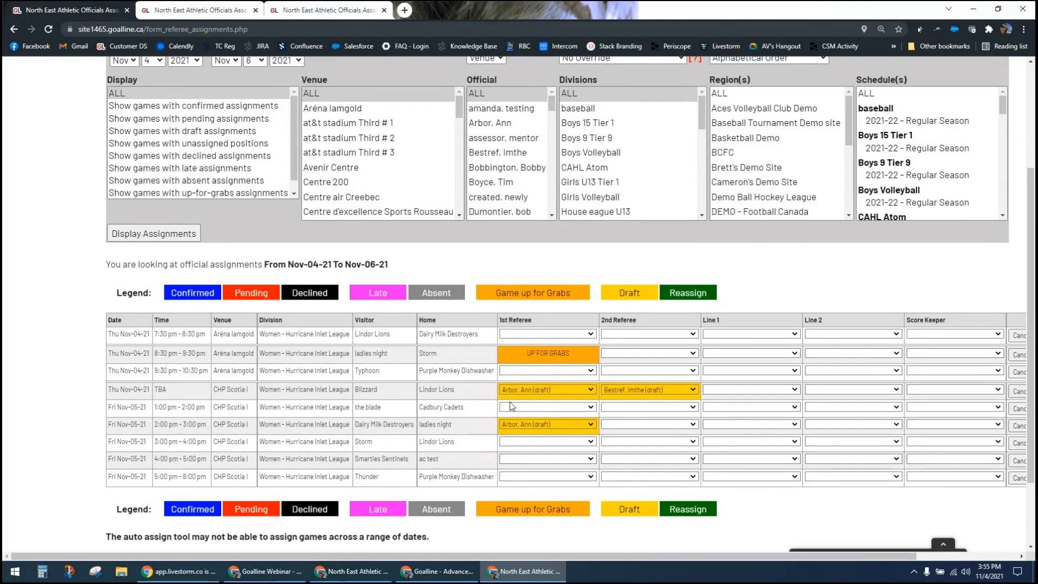
# Step: Assign officials to both referee and both line positions of the 7:30 pm Lindor Lions game, using the same official for 1st Referee and Line 2
pyautogui.click(591, 334)
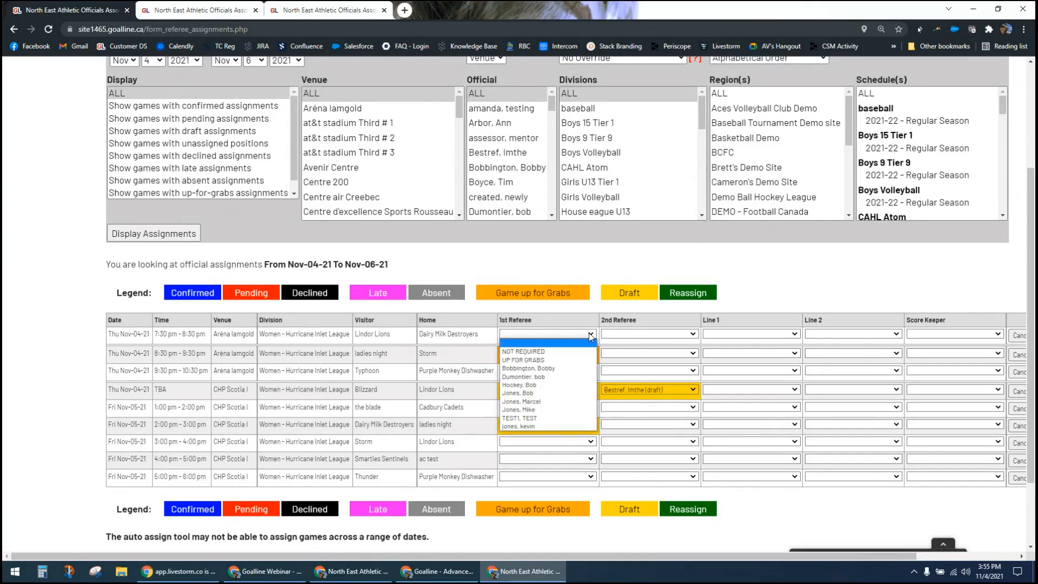
pyautogui.click(541, 386)
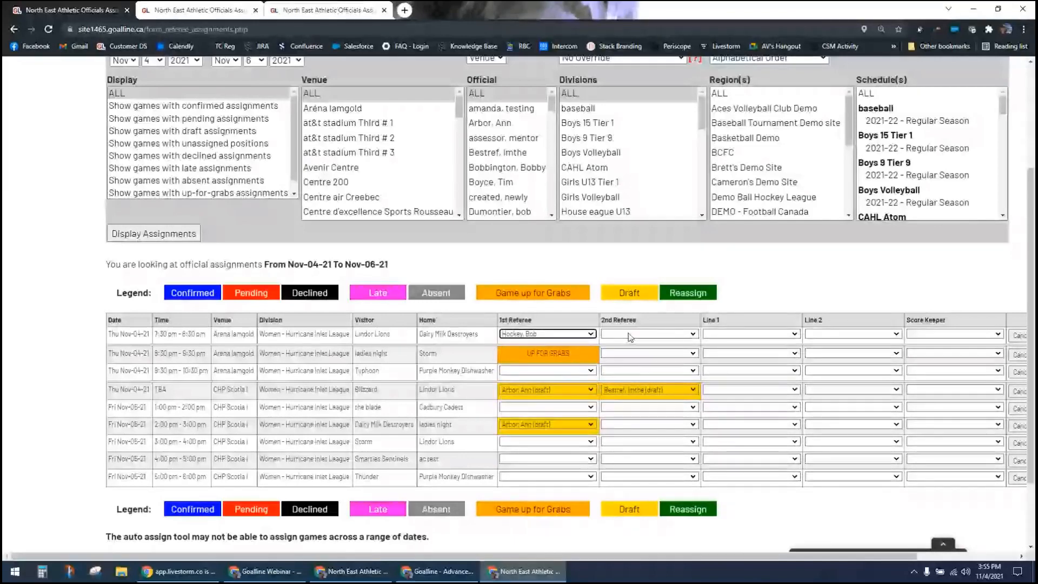
pyautogui.click(630, 335)
pyautogui.click(654, 375)
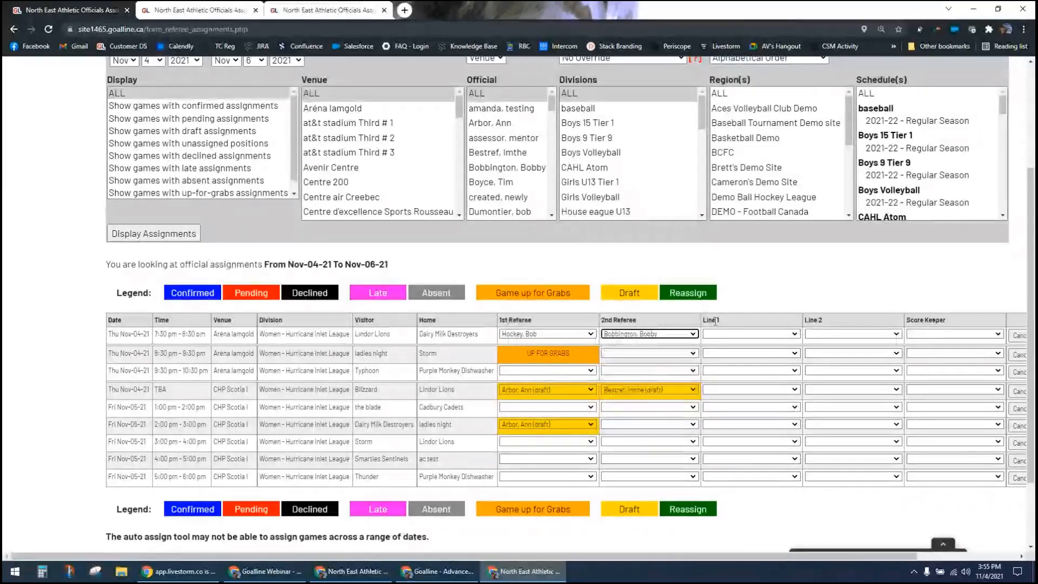
pyautogui.click(712, 335)
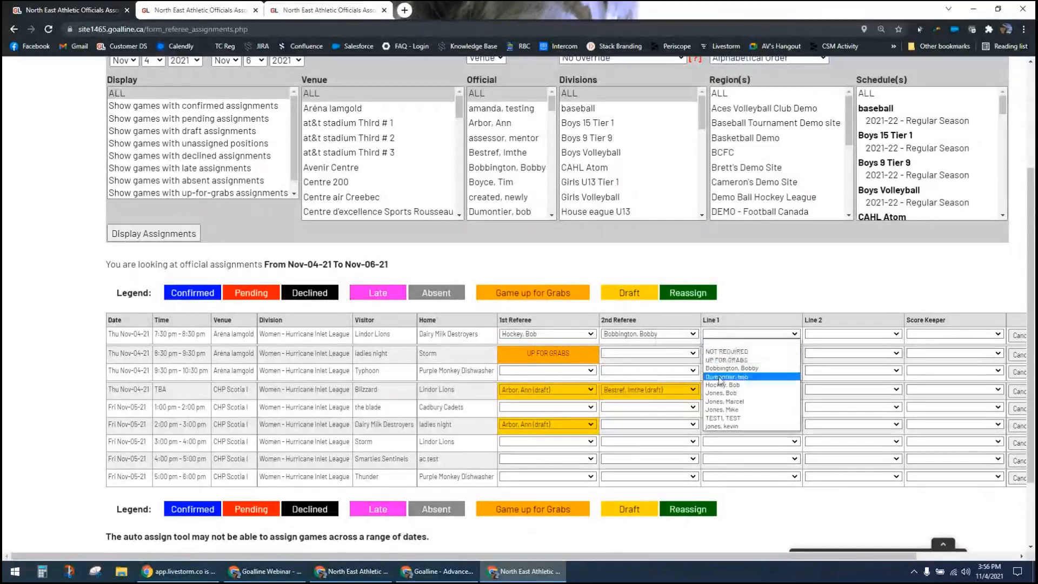
pyautogui.click(736, 392)
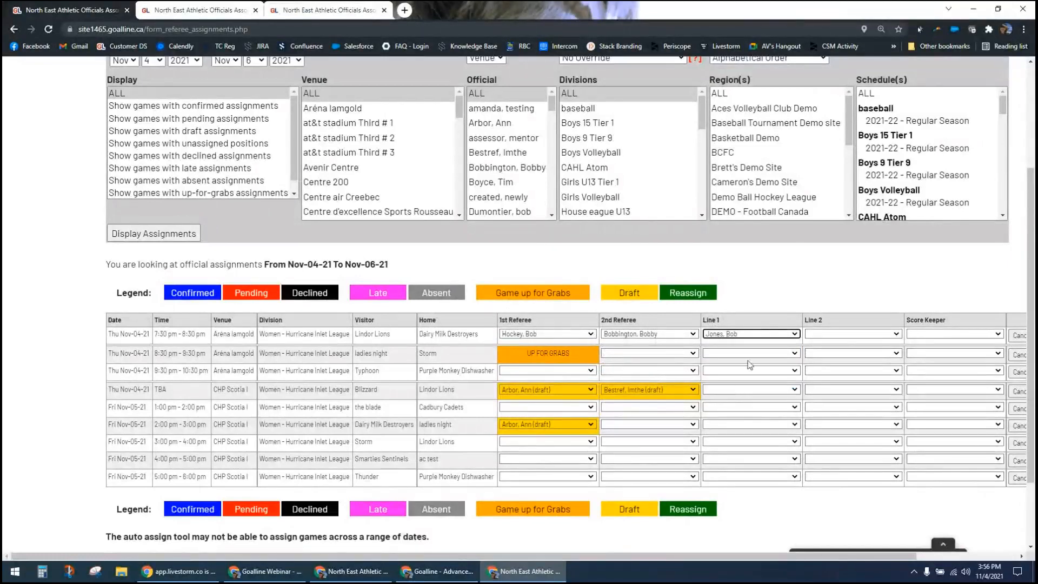
pyautogui.click(843, 334)
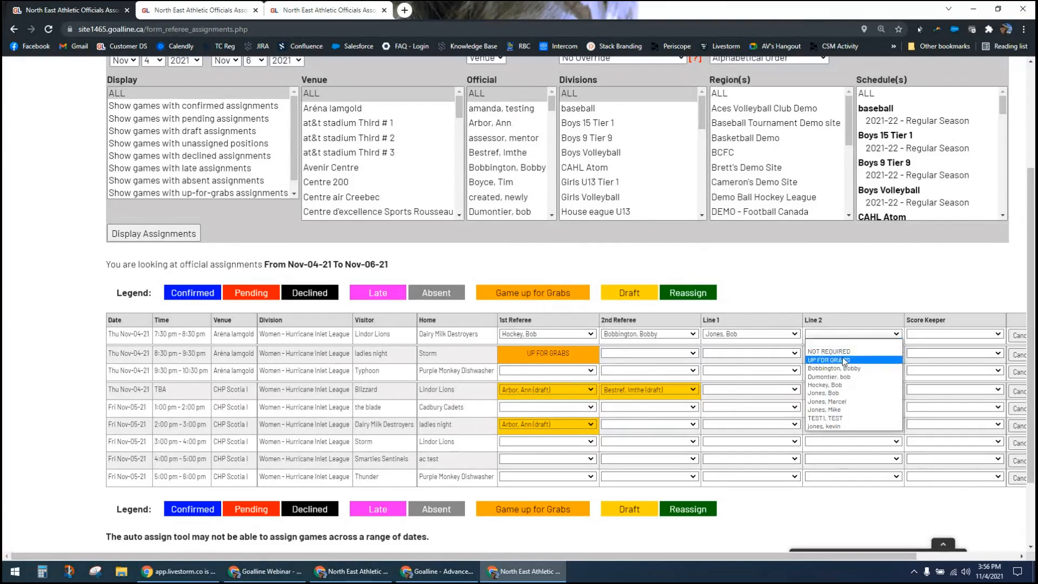
pyautogui.click(845, 385)
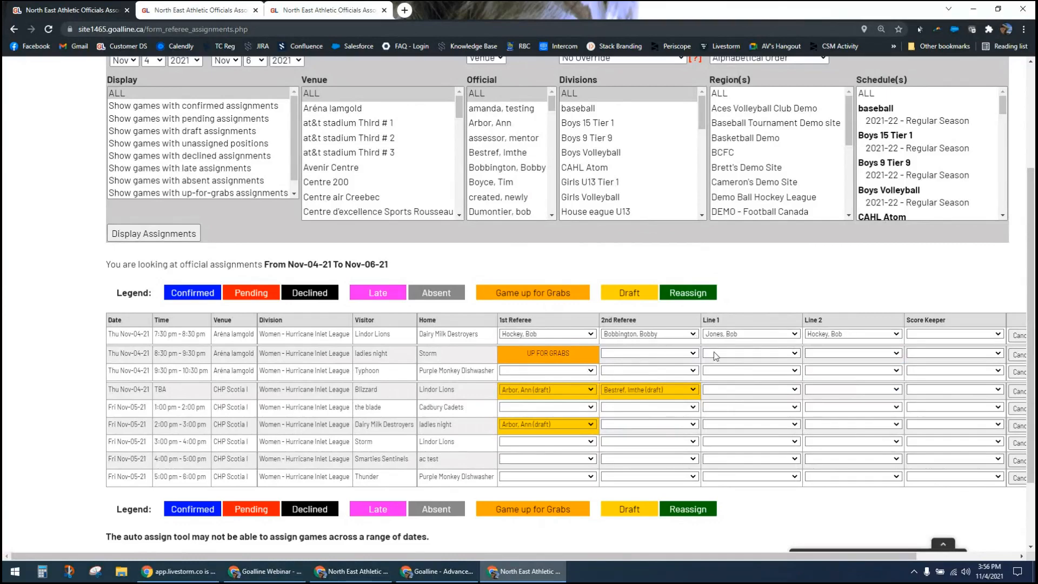
# Step: Check the officials offered for 2nd Referee, Line 1 and Line 2 in the 8:30 pm ladies night versus Storm game without choosing any
pyautogui.click(683, 353)
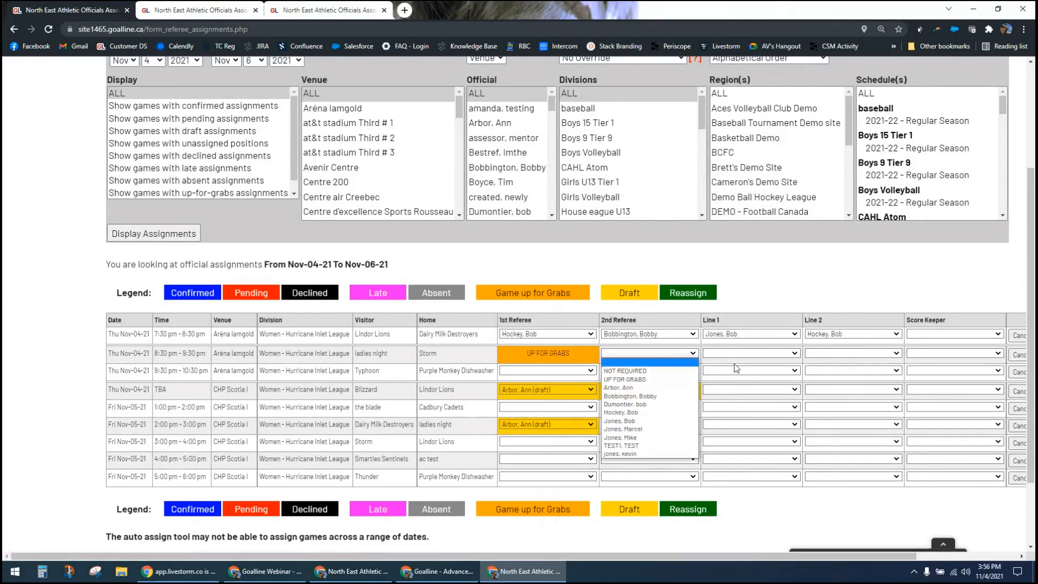
pyautogui.click(781, 353)
pyautogui.click(835, 354)
pyautogui.click(837, 289)
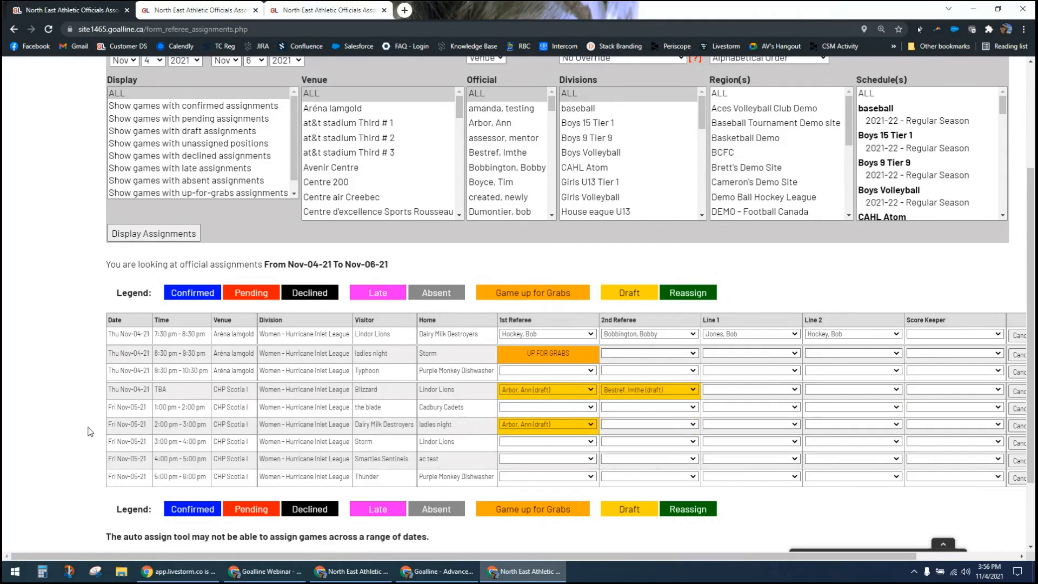
# Step: Try to save the new assignments as draft with the double-booked official, and return to the assignment form
pyautogui.scroll(-1, 90, 432)
pyautogui.scroll(-1, 90, 431)
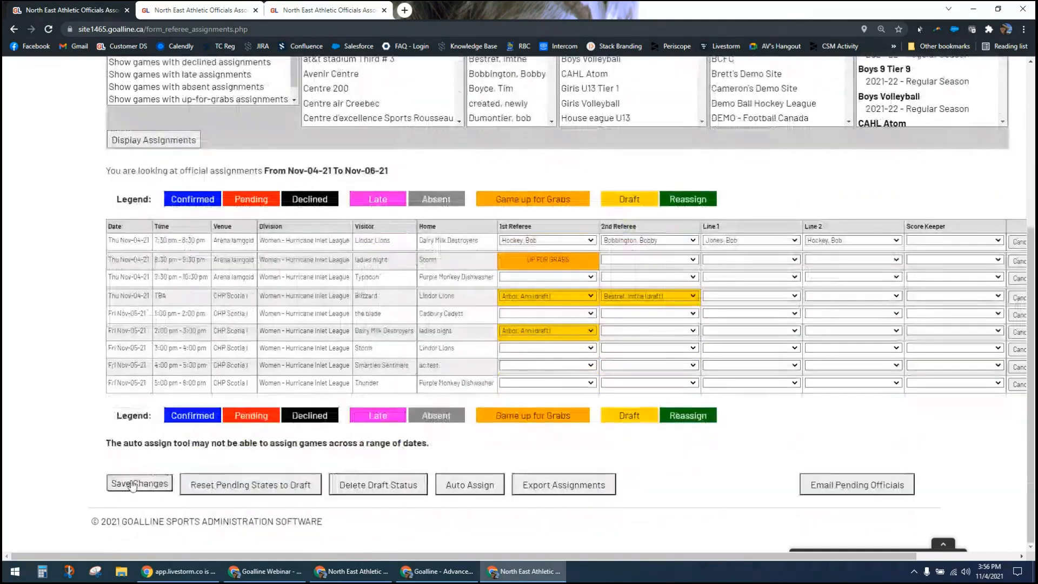
pyautogui.click(120, 483)
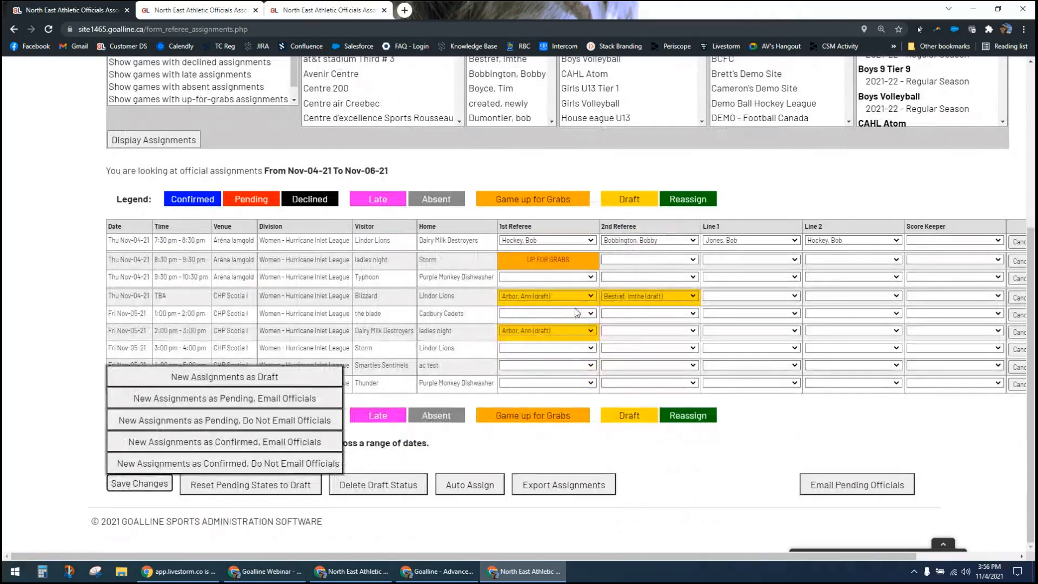
pyautogui.click(215, 379)
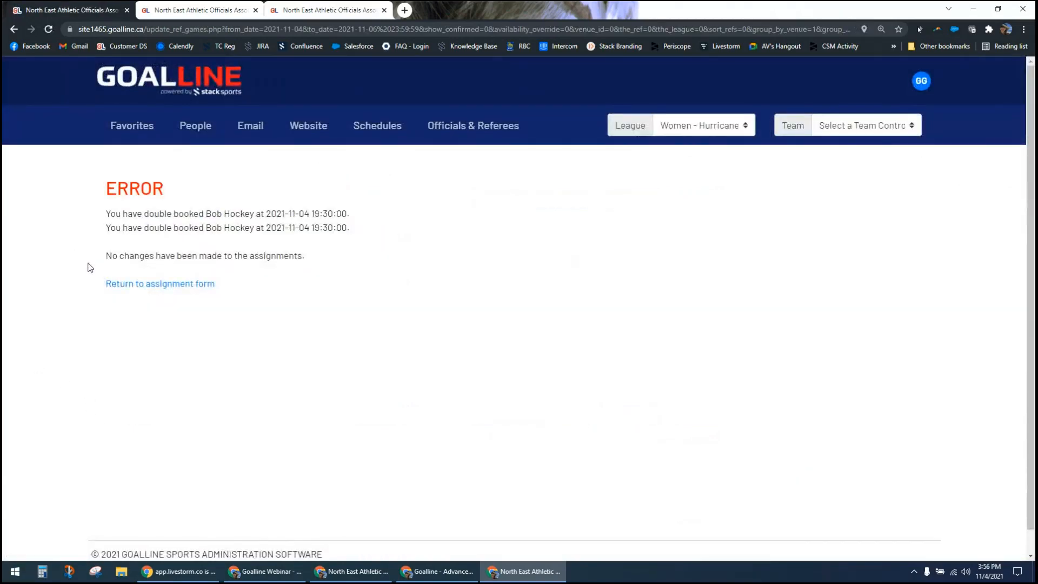
pyautogui.click(13, 30)
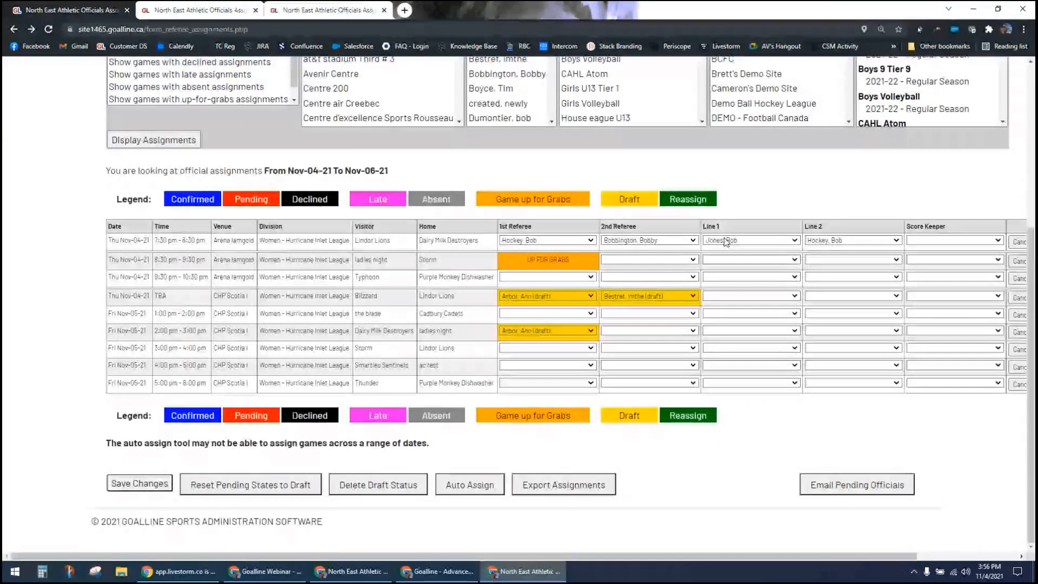
# Step: Replace the duplicated Line 2 official of the 7:30 pm Lindor Lions game with a different official and save the new assignments as draft
pyautogui.click(825, 240)
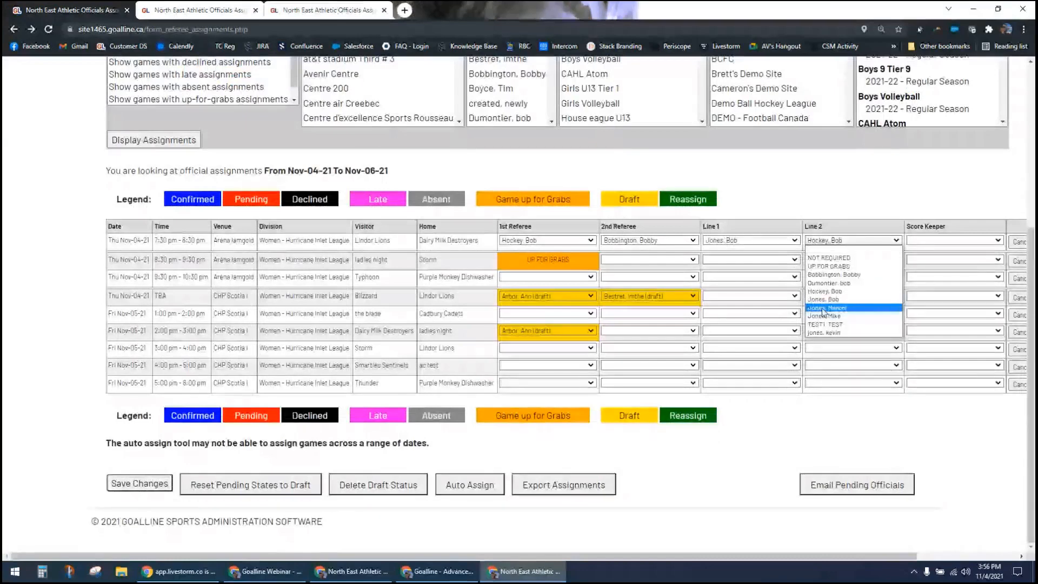
pyautogui.click(824, 312)
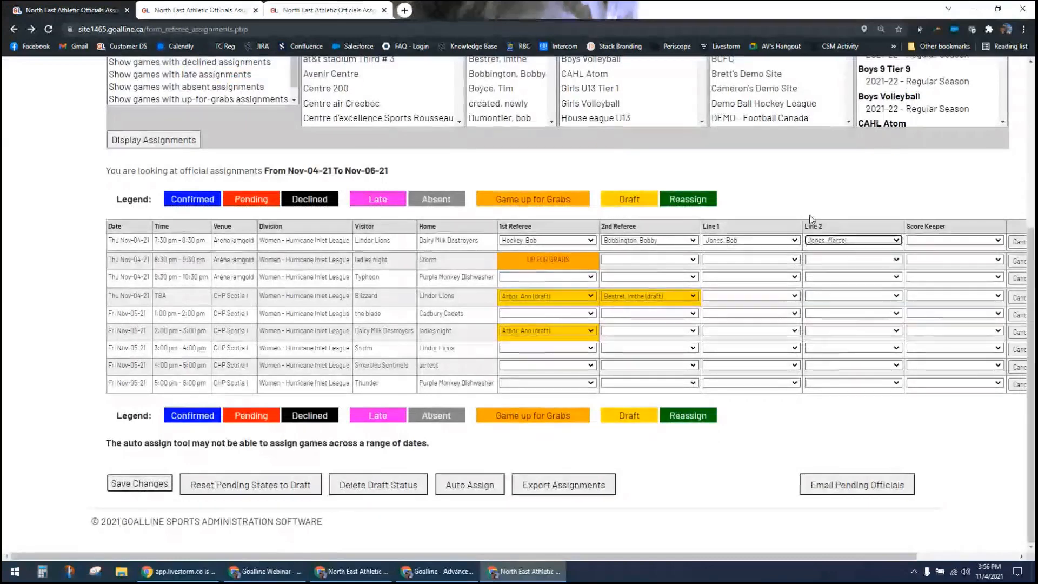
pyautogui.click(117, 484)
pyautogui.click(195, 379)
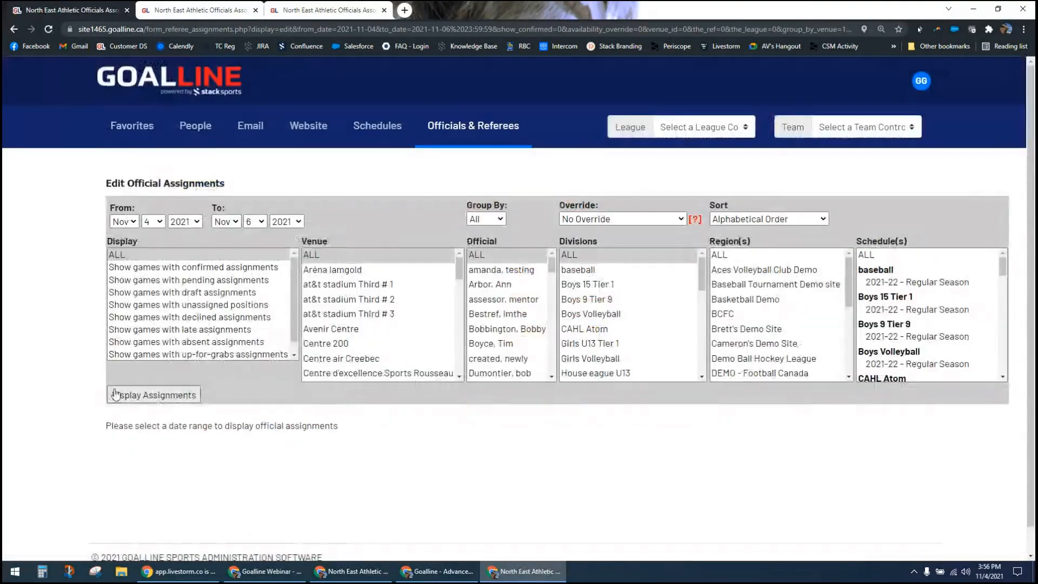
# Step: Display the Nov 4 to Nov 6, 2021 assignments and check the Line 1 options for the Blizzard versus Lindor Lions game
pyautogui.click(119, 394)
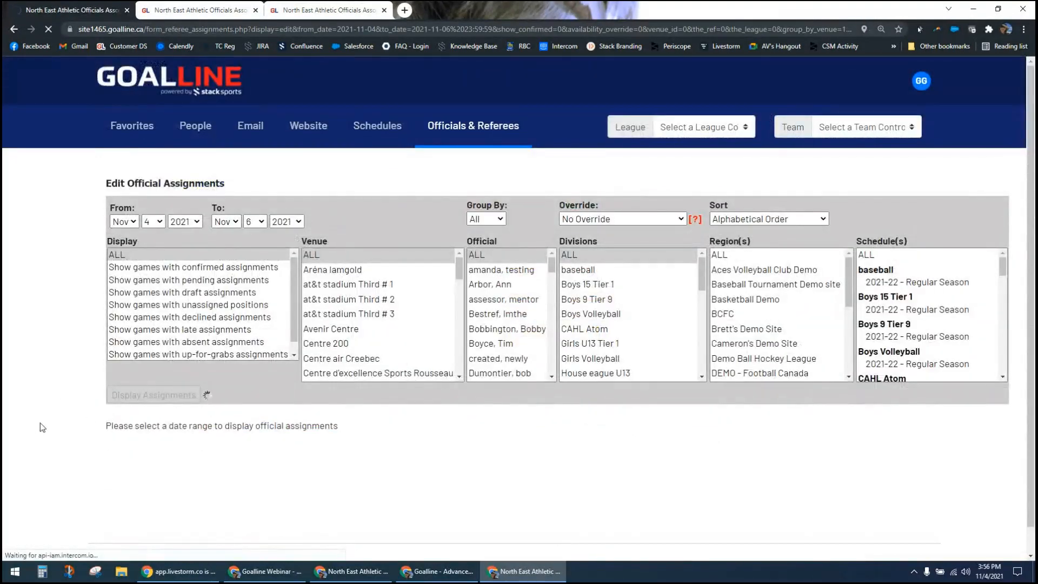
pyautogui.scroll(-1, 40, 438)
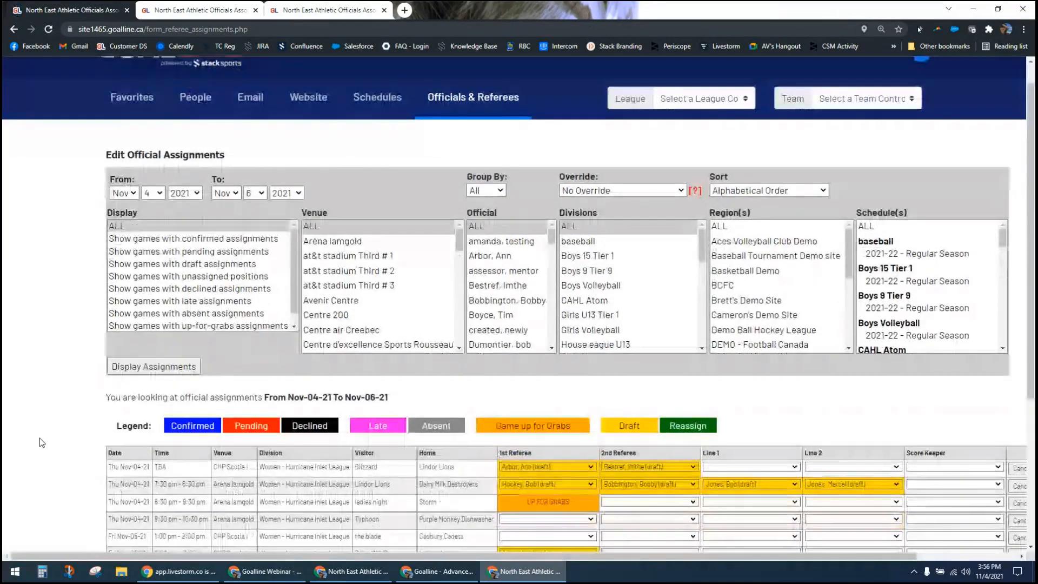
pyautogui.scroll(-3, 40, 438)
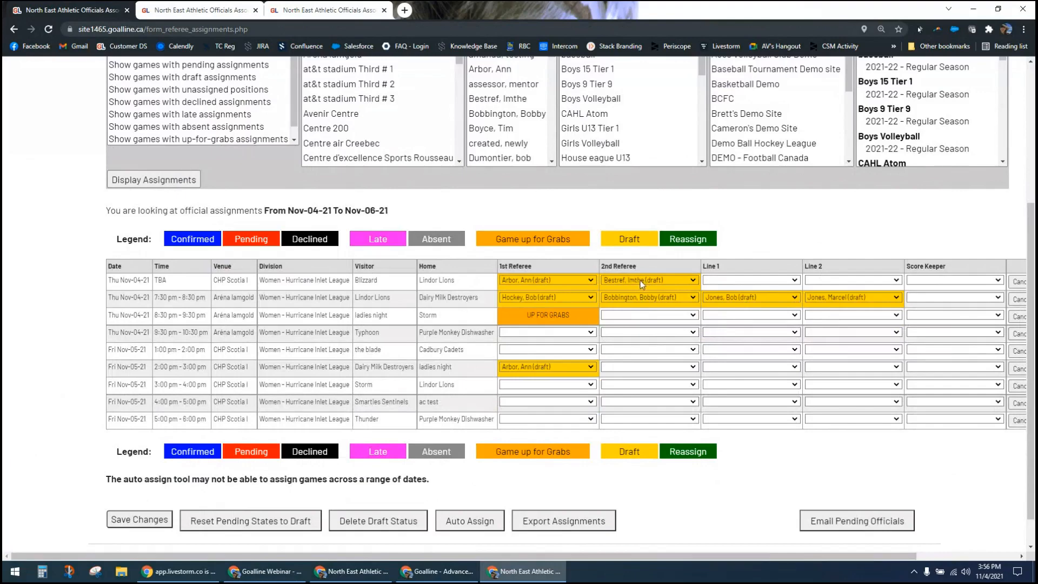
pyautogui.click(722, 279)
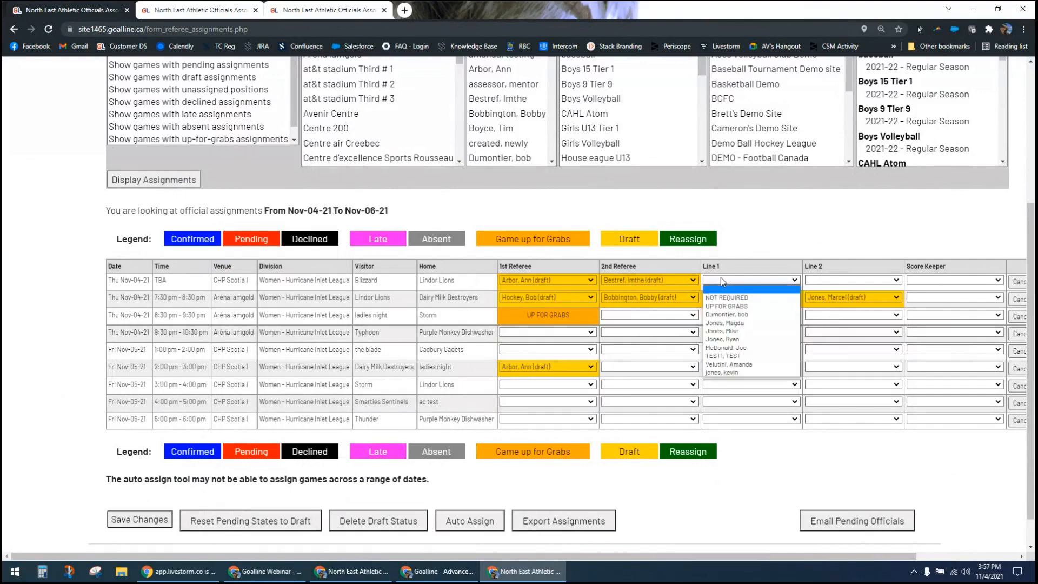
pyautogui.click(100, 378)
# Step: Save the assignments as pending with email to the officials, and display the assignment list again
pyautogui.click(129, 520)
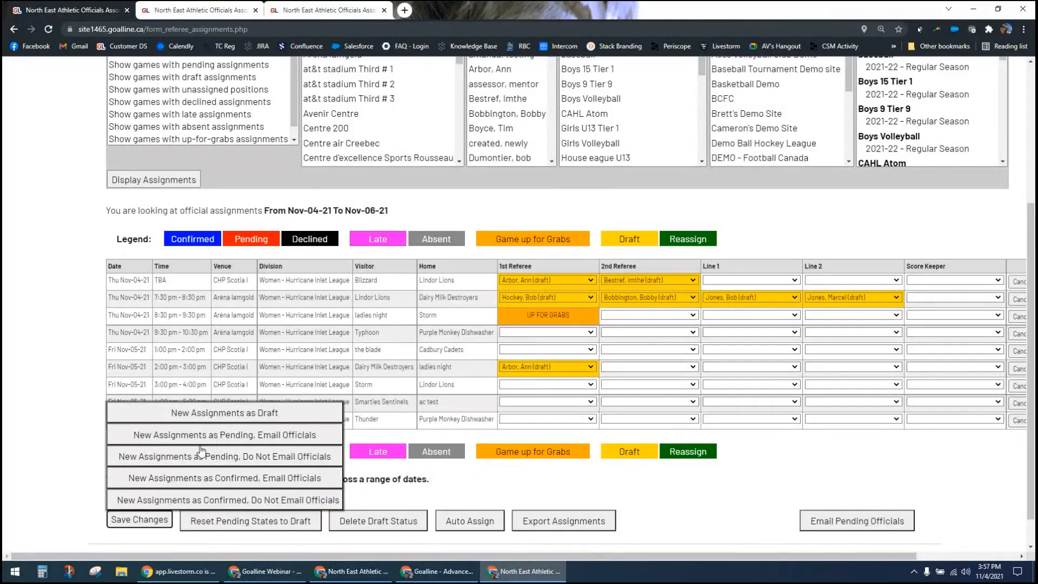
pyautogui.click(217, 435)
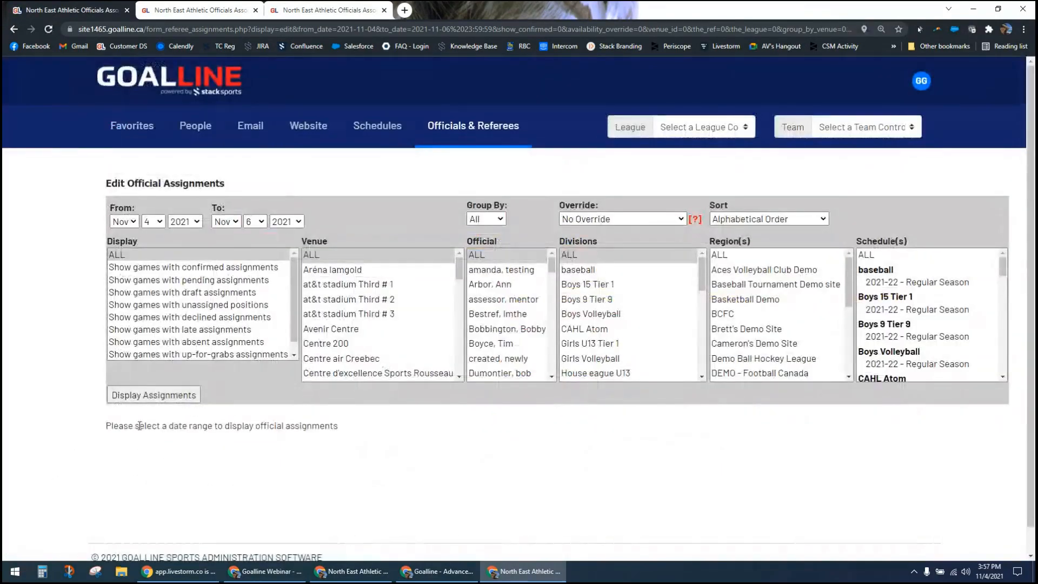
pyautogui.click(174, 396)
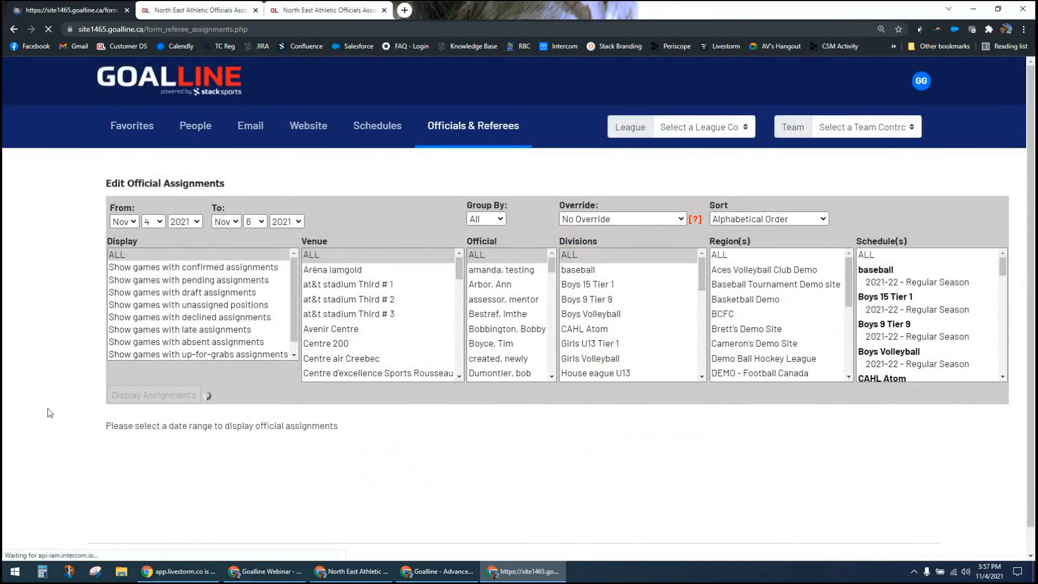
pyautogui.scroll(-3, 48, 408)
pyautogui.scroll(-1, 48, 408)
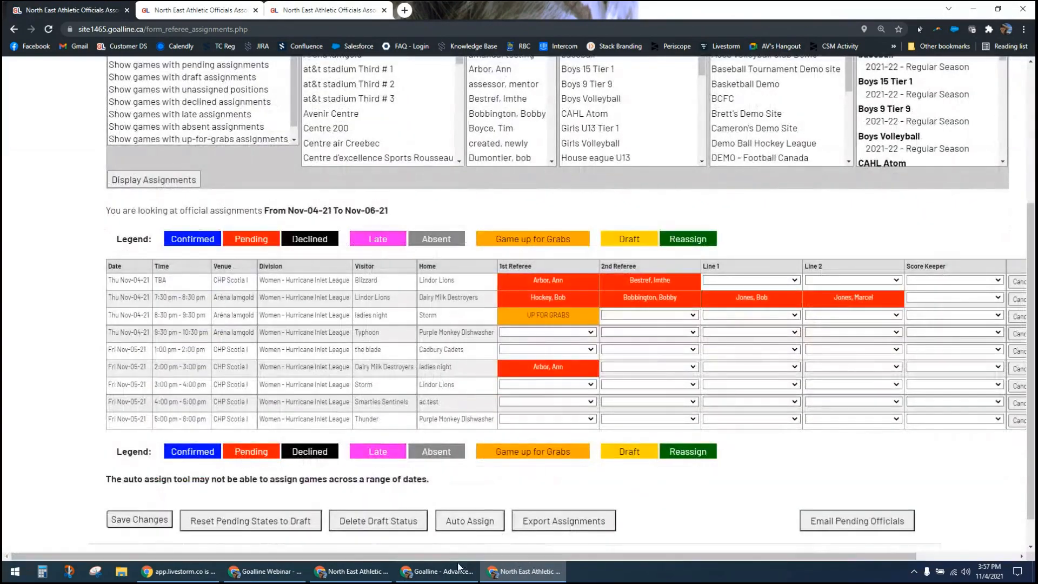
# Step: Switch to the official's incognito Goalline window and view the official's personal assignments and the games up for grabs
pyautogui.click(361, 573)
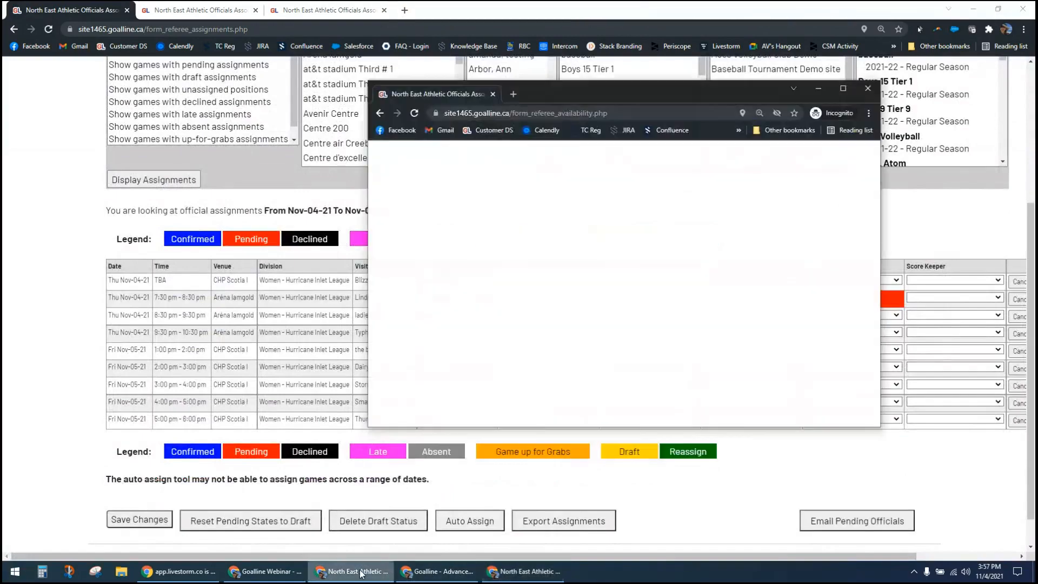
pyautogui.click(844, 89)
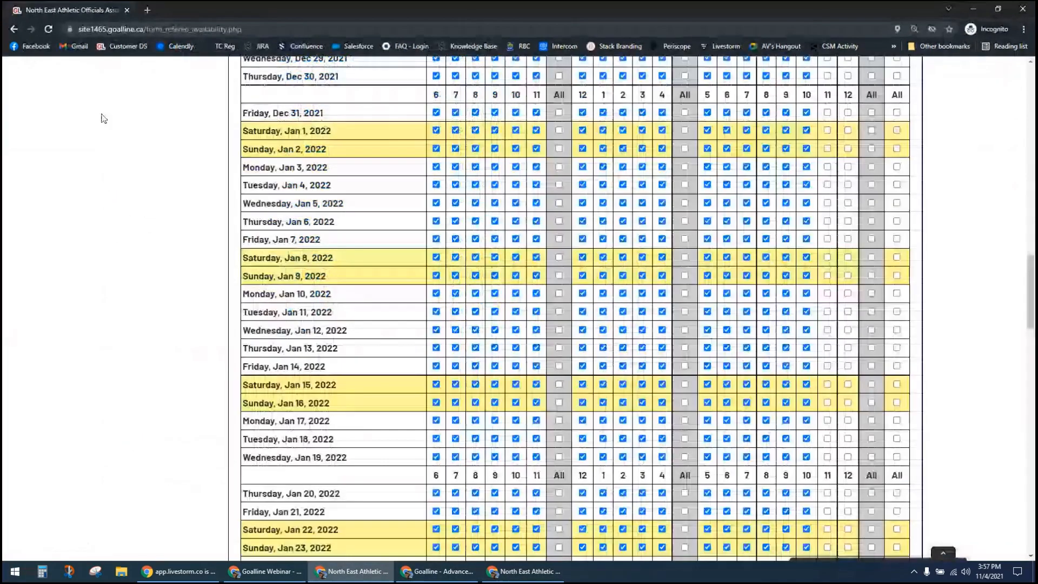
pyautogui.scroll(20, 177, 249)
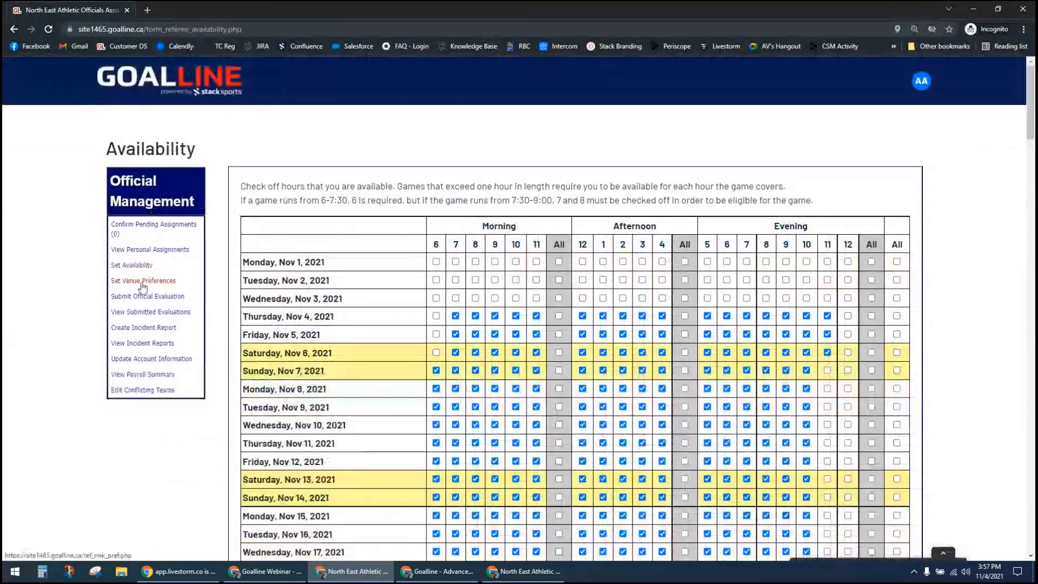
pyautogui.click(160, 250)
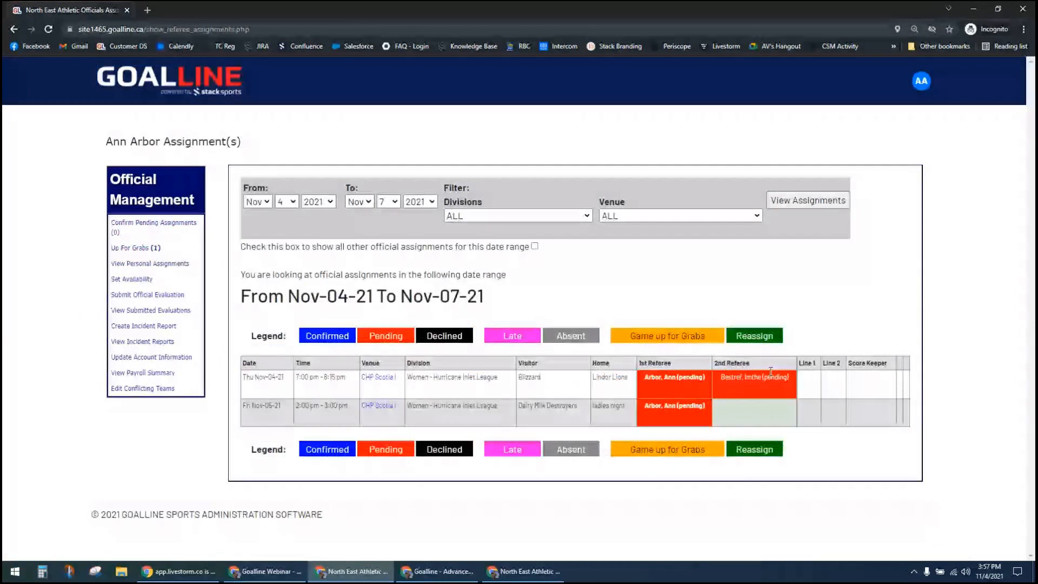
pyautogui.click(130, 248)
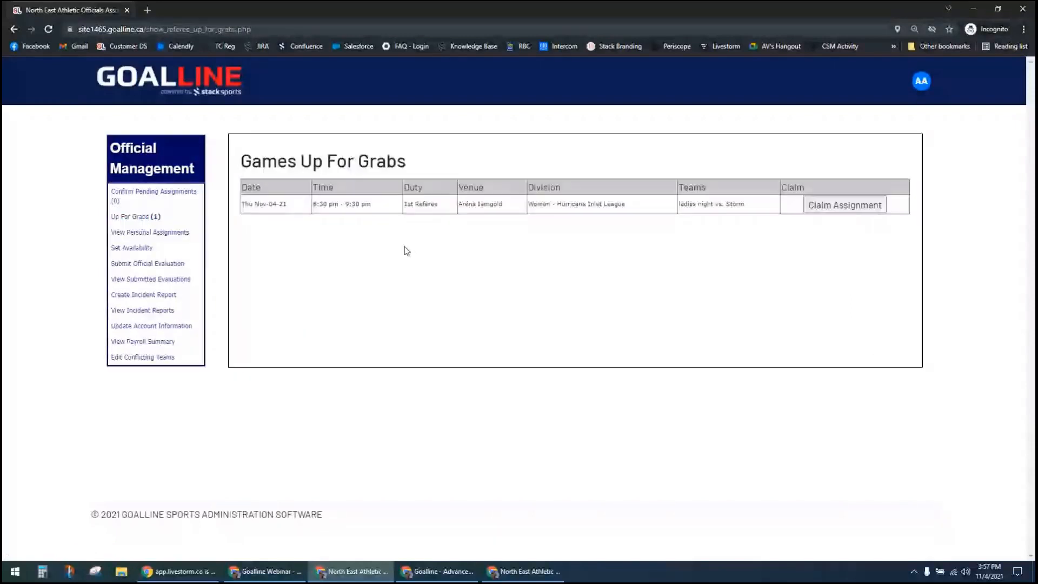
# Step: Decline the two Oct-06-21 pending assignments, confirm the Nov-04-21 and Nov-05-21 ones, and submit the responses
pyautogui.click(150, 195)
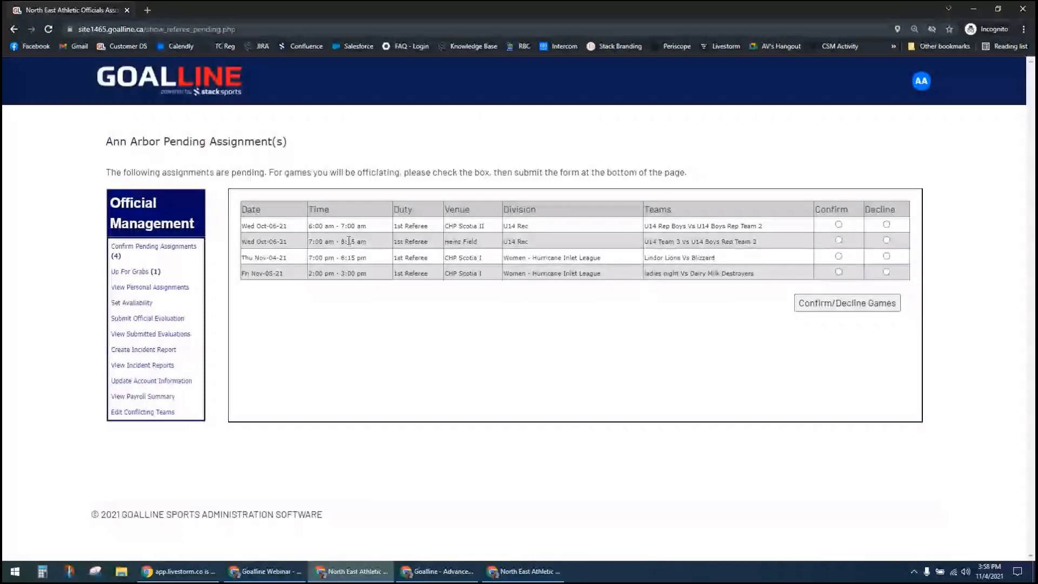
pyautogui.click(887, 224)
pyautogui.click(887, 240)
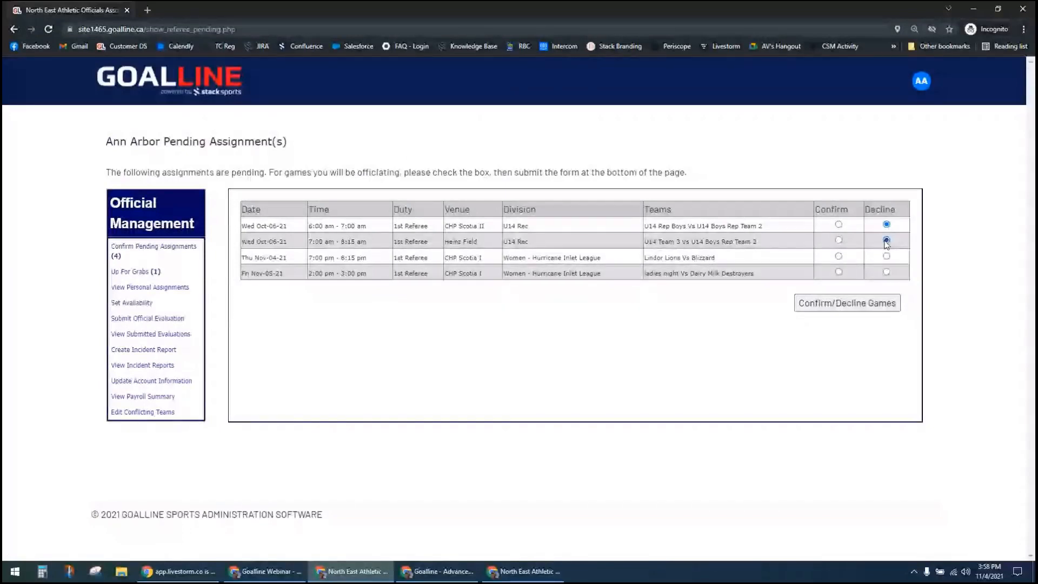
pyautogui.click(839, 256)
pyautogui.click(839, 272)
pyautogui.click(830, 313)
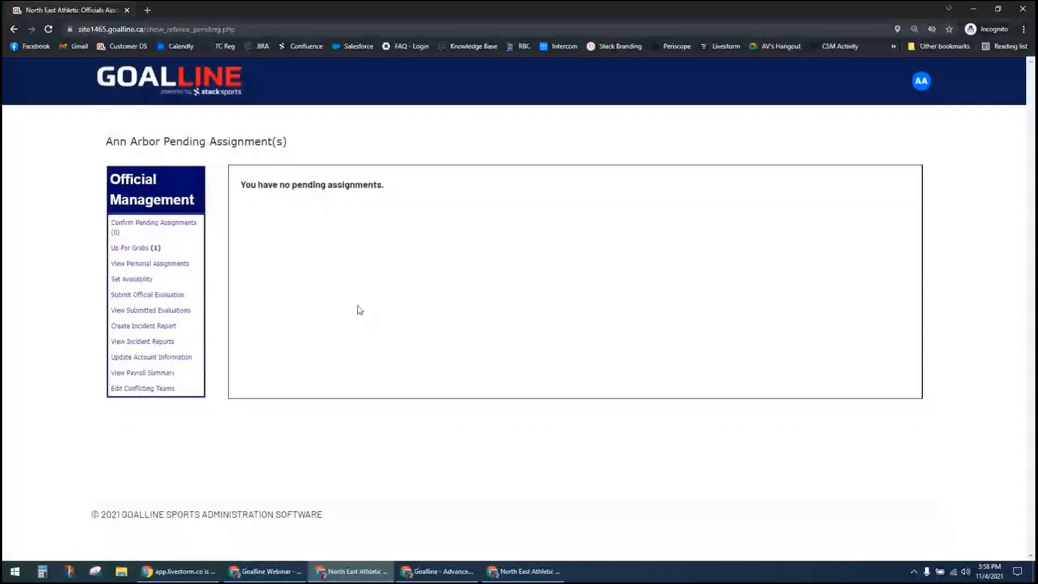
# Step: Review the official's personal assignments following the submitted responses, along with the games up for grabs
pyautogui.click(117, 276)
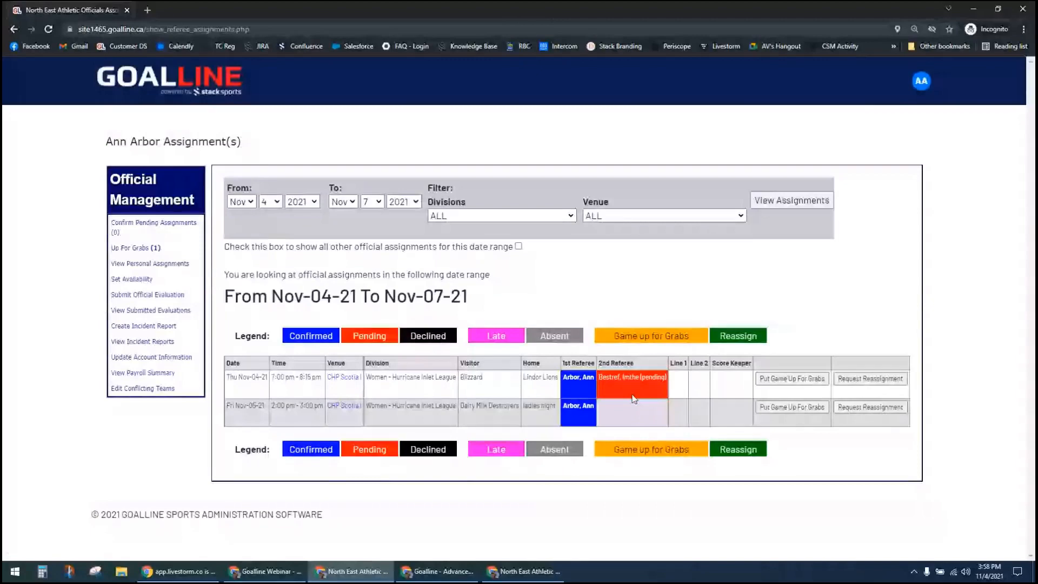
pyautogui.click(142, 248)
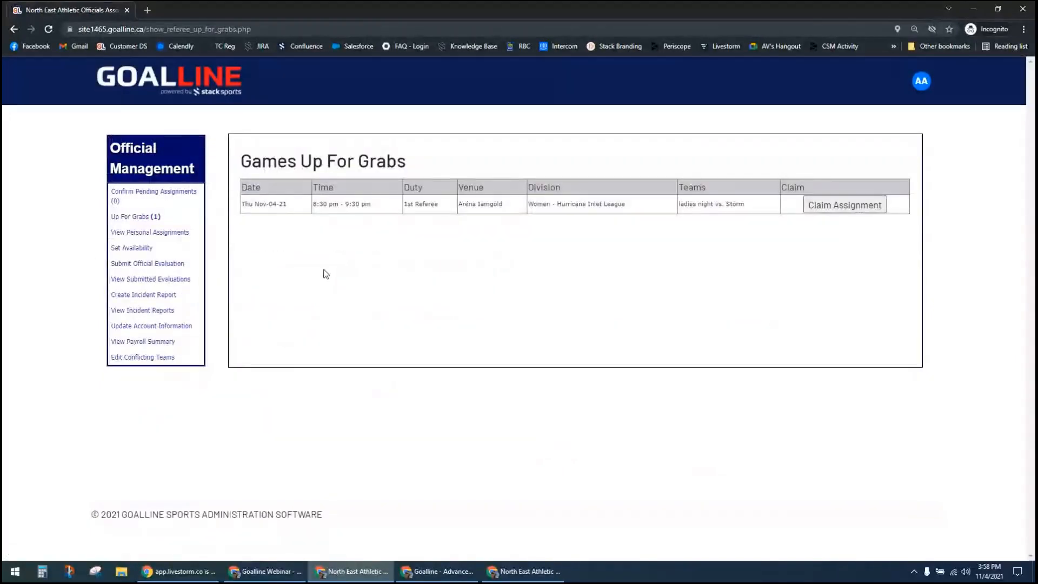
pyautogui.click(139, 232)
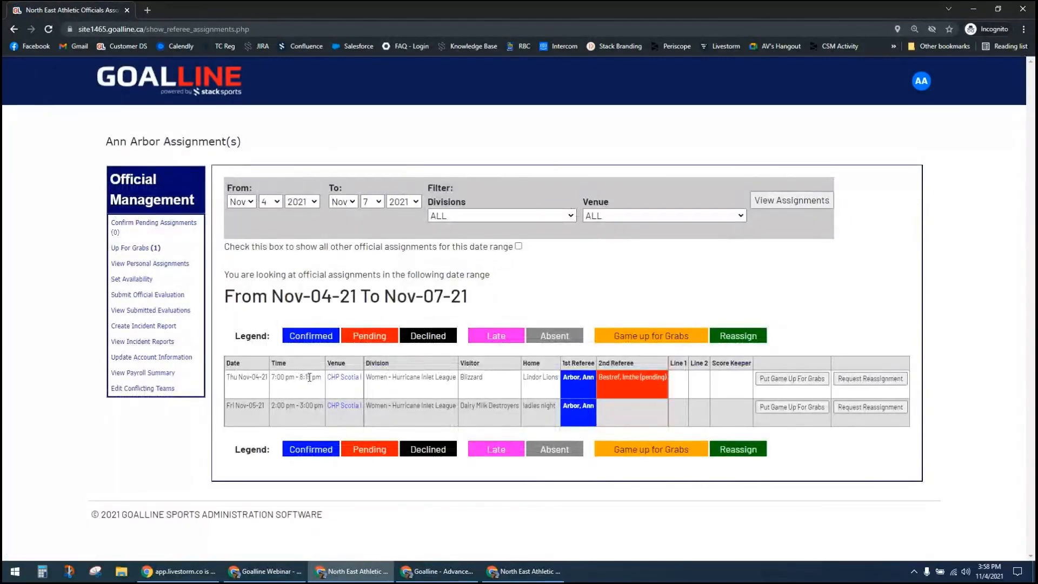
# Step: Switch to the administrator's Goalline window and refresh the official assignments for Nov-04-21 to Nov-06-21
pyautogui.moveTo(304, 380); pyautogui.dragTo(315, 373)
pyautogui.click(318, 385)
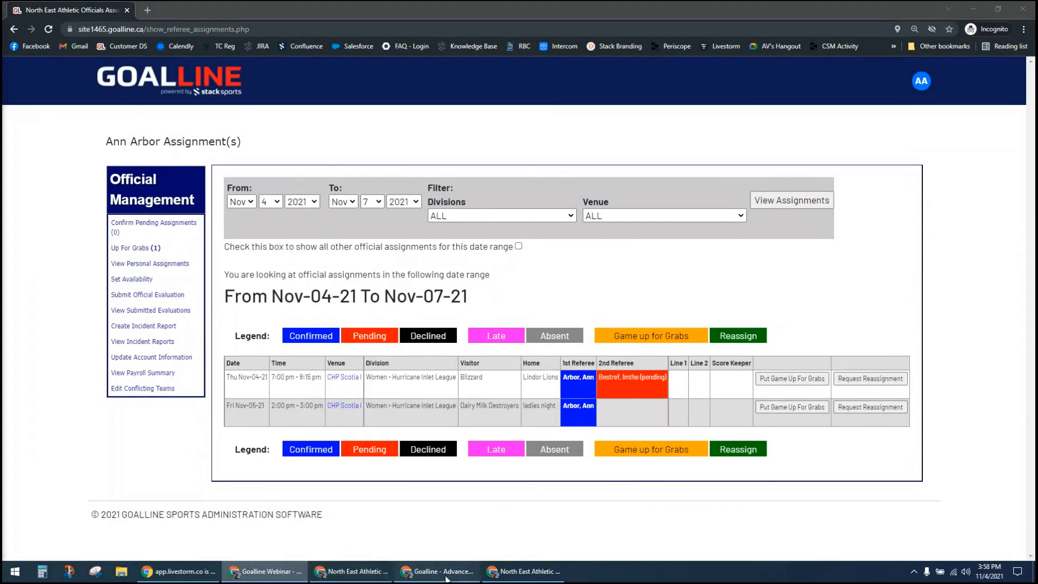
pyautogui.click(529, 579)
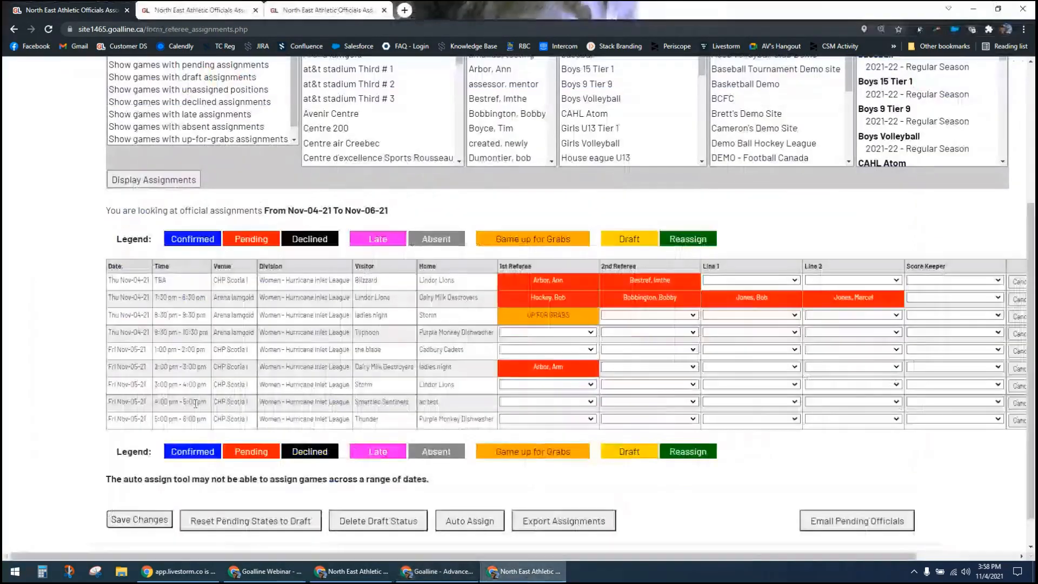
pyautogui.click(158, 180)
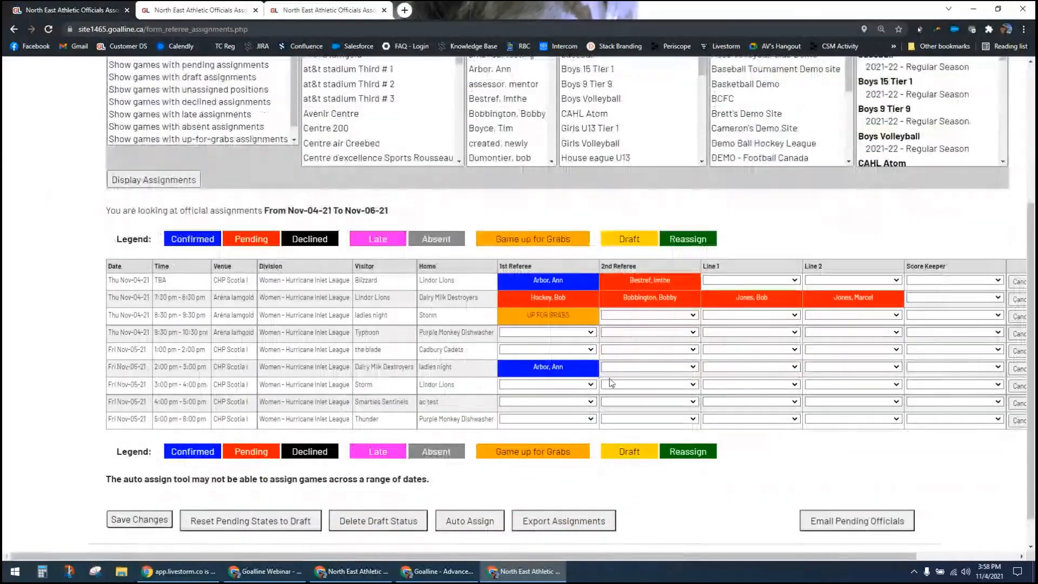
# Step: Open the assignment history of the Nov-04-21 Blizzard at Lindor Lions game and review its logged actions
pyautogui.moveTo(522, 559); pyautogui.dragTo(751, 558)
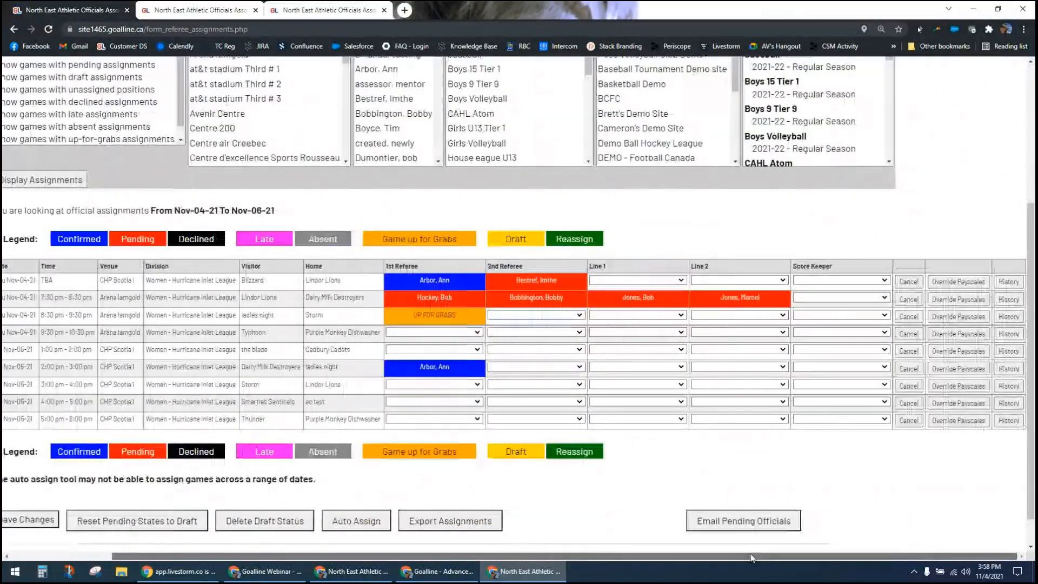
pyautogui.click(1008, 282)
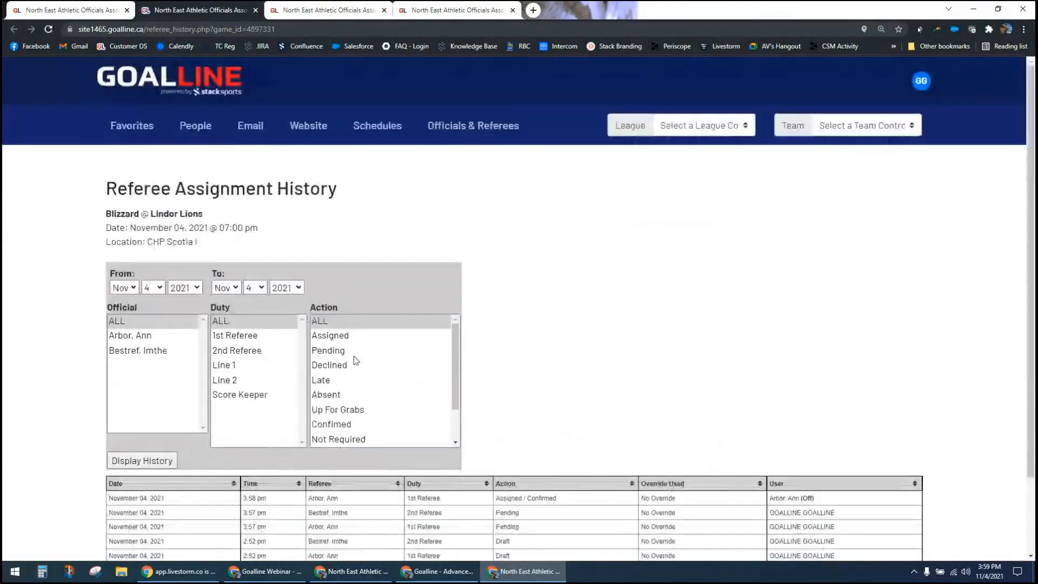
pyautogui.scroll(-2, 818, 328)
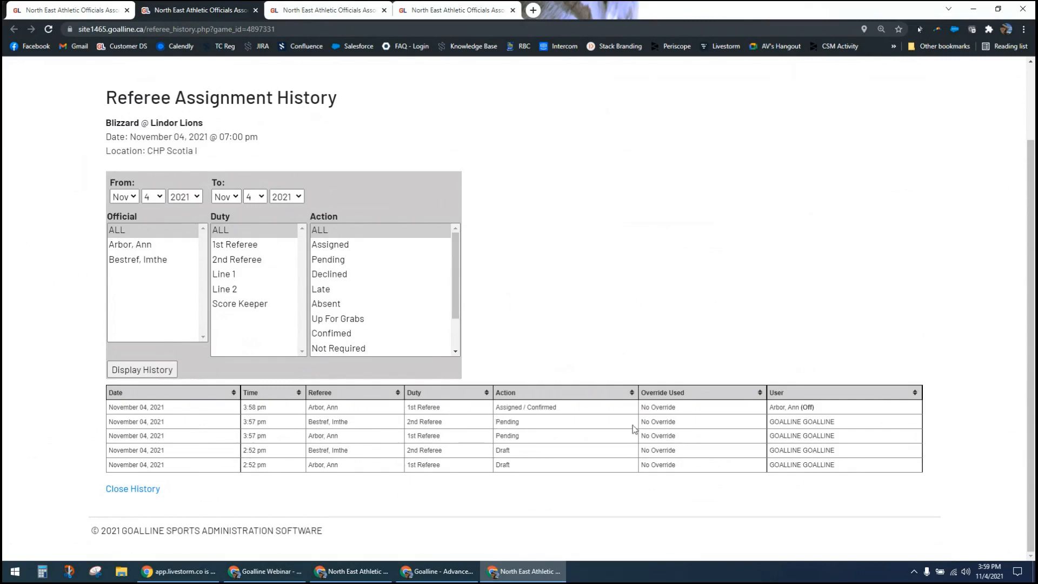
pyautogui.moveTo(507, 408); pyautogui.dragTo(556, 408)
pyautogui.click(713, 346)
pyautogui.click(595, 362)
# Step: From the official's incognito window, claim the up-for-grabs 1st Referee duty for Nov-04-21, 8:30 pm at Aréna Iamgold and confirm the assignment
pyautogui.click(76, 12)
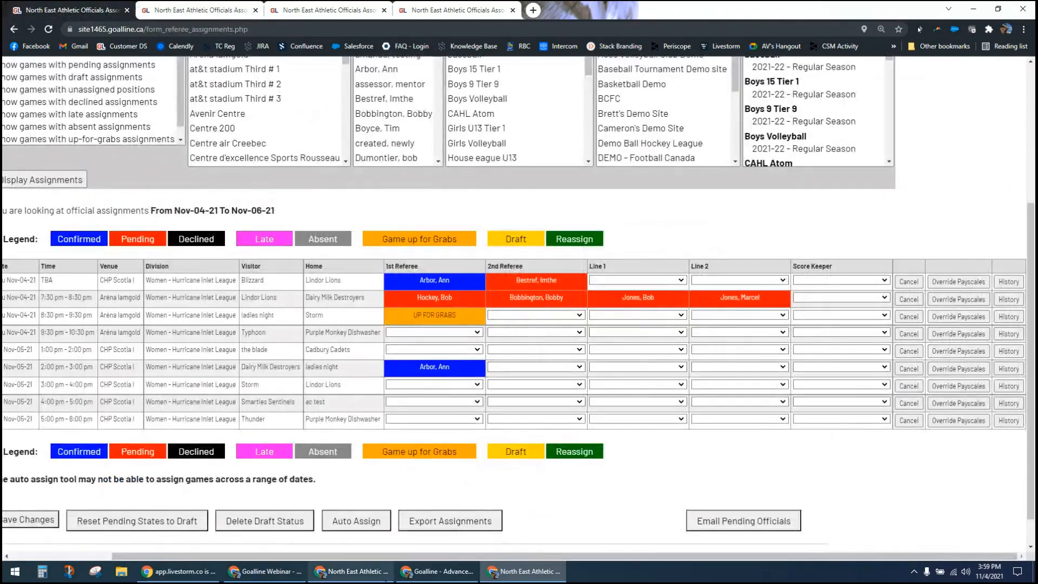
pyautogui.click(422, 574)
pyautogui.click(367, 575)
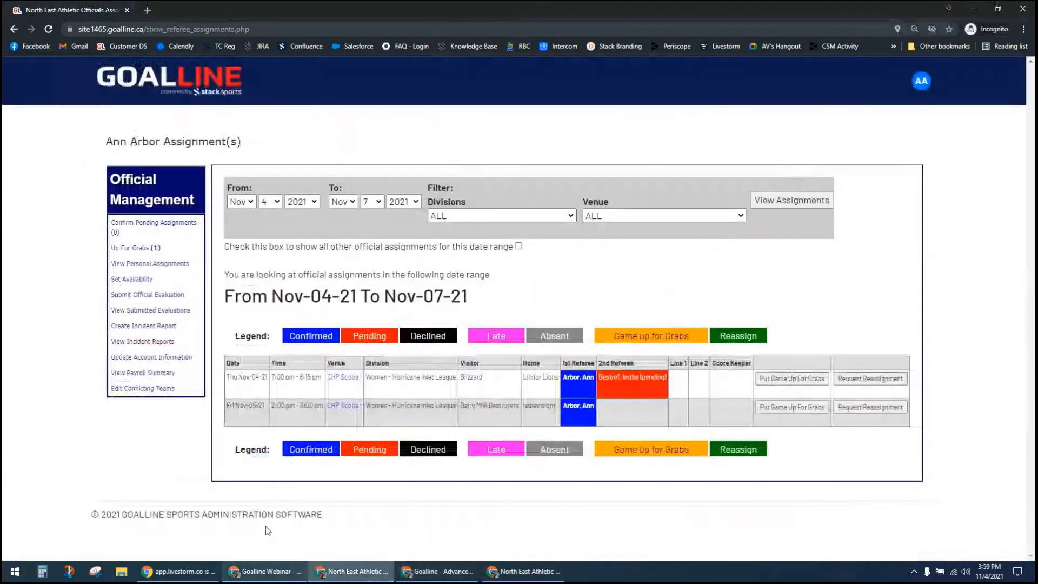
pyautogui.click(133, 248)
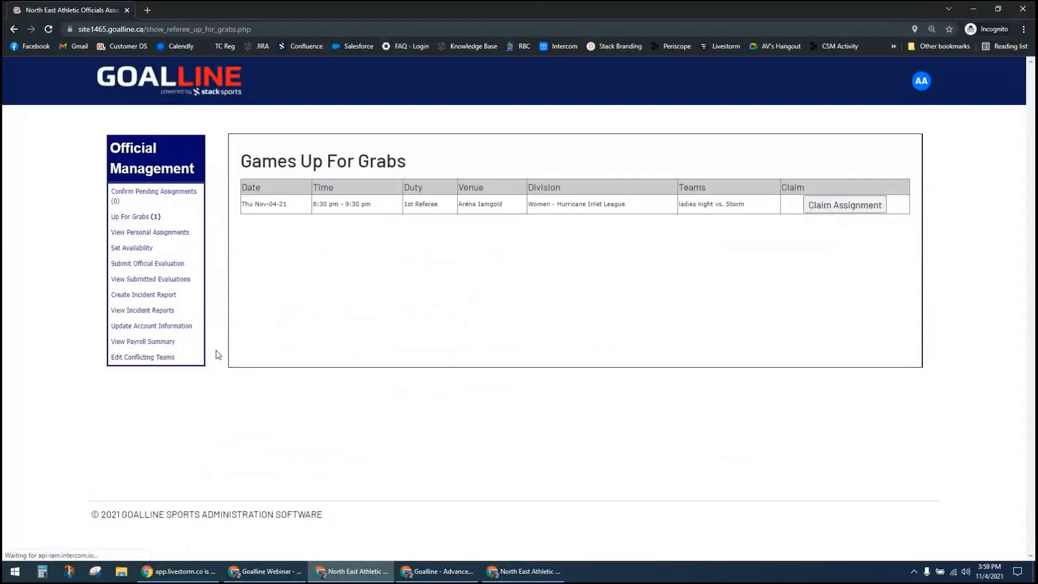
pyautogui.click(815, 206)
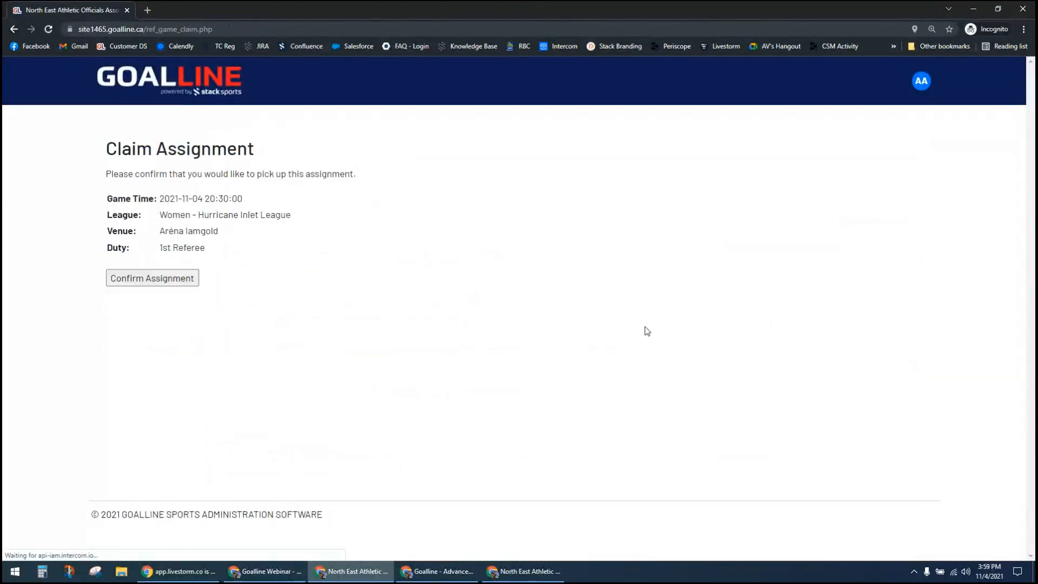
pyautogui.click(190, 287)
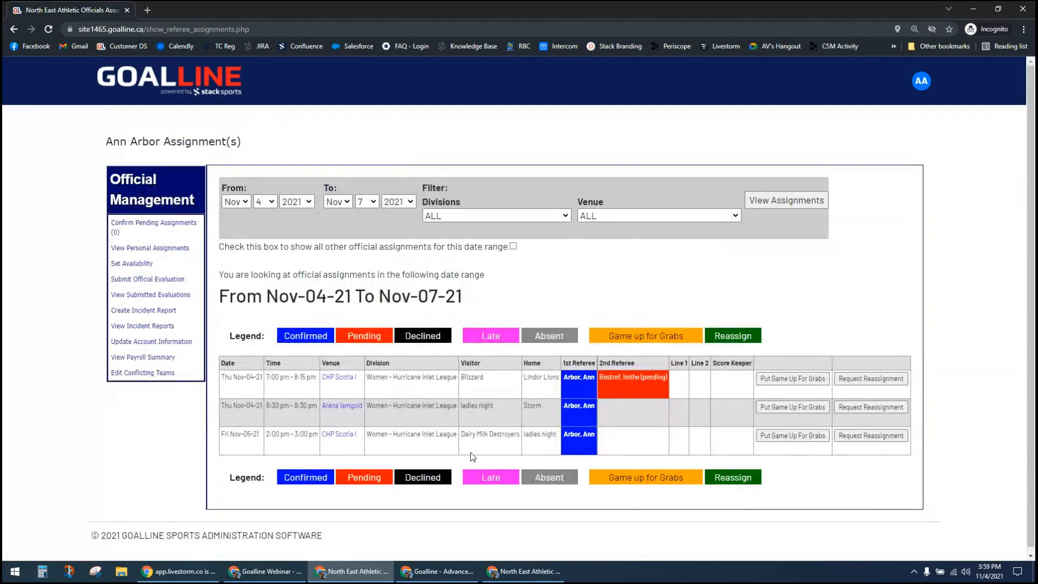
# Step: Return to the administrator's window and display the assignment list again to check the claimed game
pyautogui.click(973, 8)
pyautogui.click(13, 183)
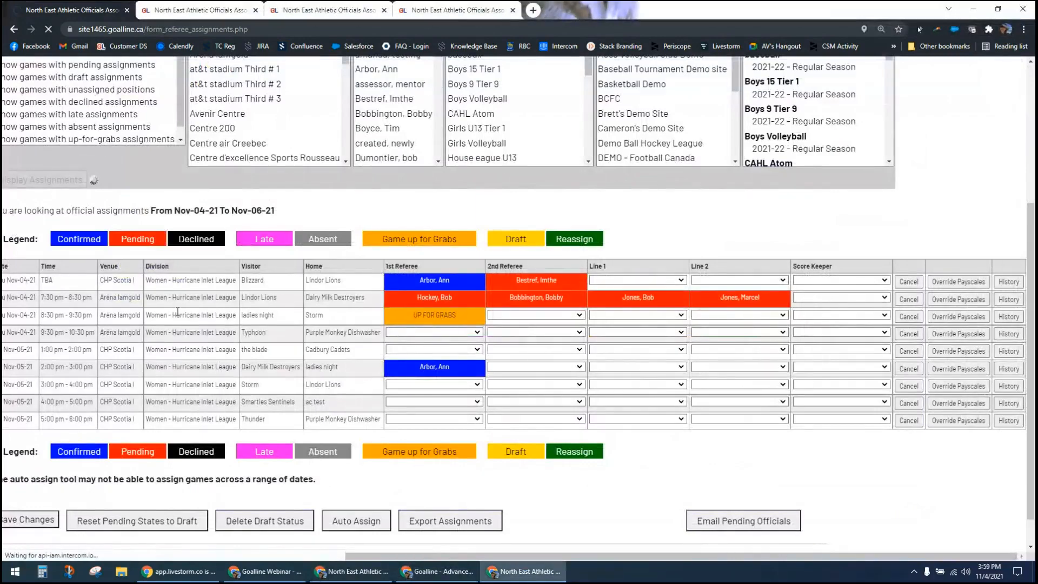
pyautogui.scroll(-2, 229, 448)
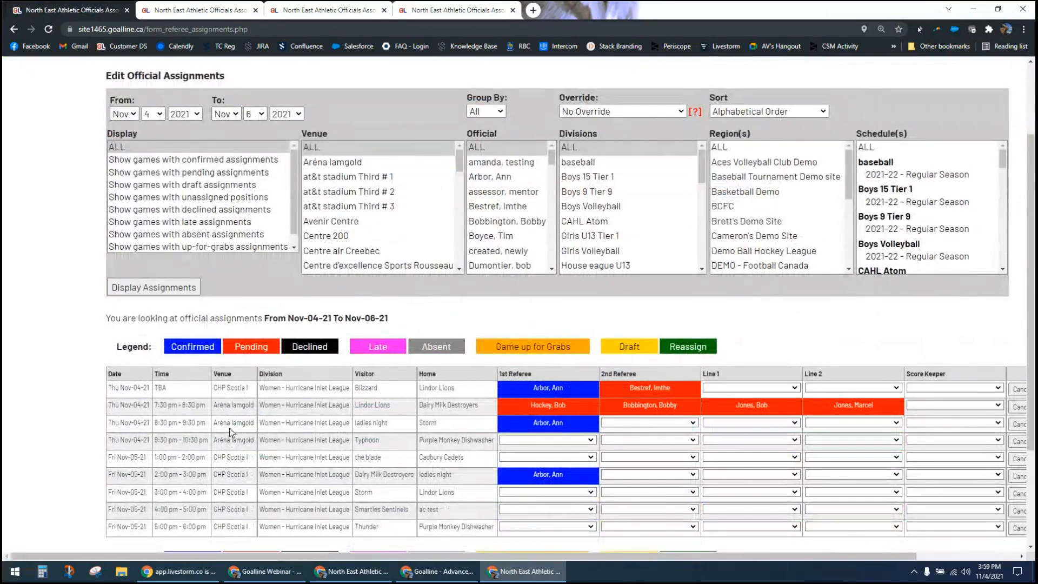
# Step: Open the assignment history of the ladies night at Storm game and examine the entry for the claimed 1st Referee duty
pyautogui.moveTo(609, 557); pyautogui.dragTo(718, 557)
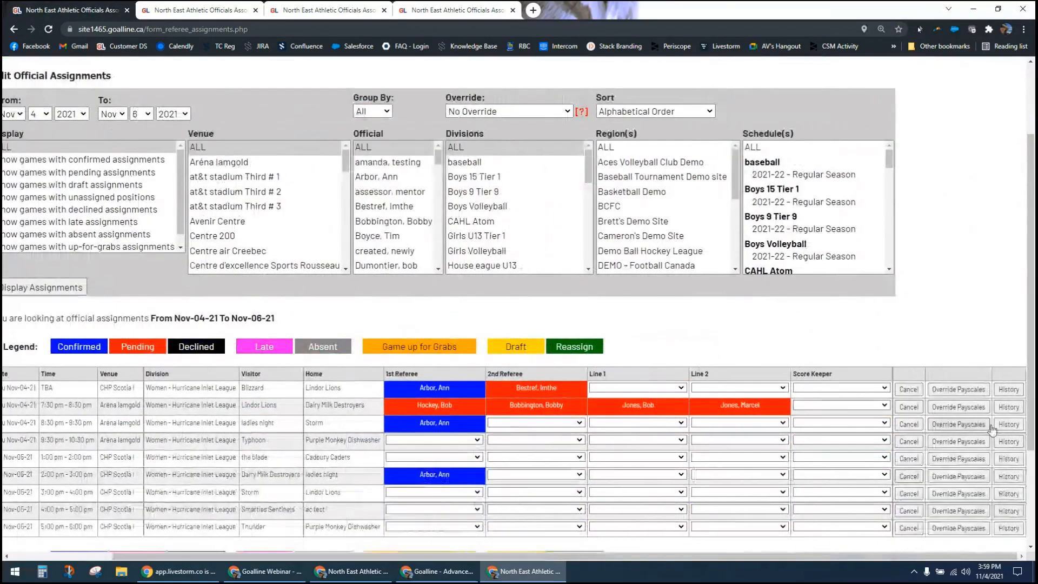
pyautogui.click(1022, 425)
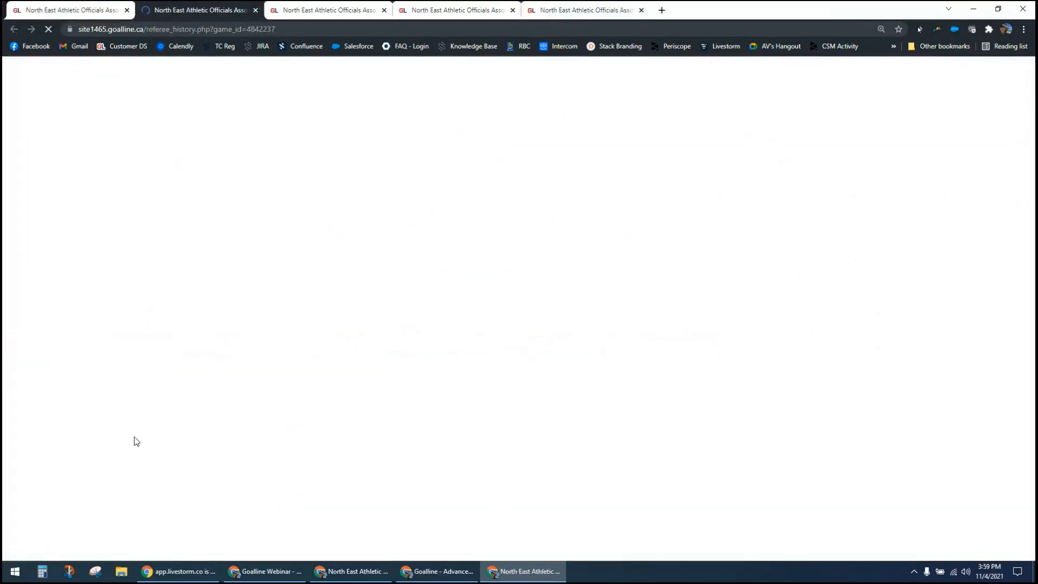
pyautogui.scroll(-2, 130, 483)
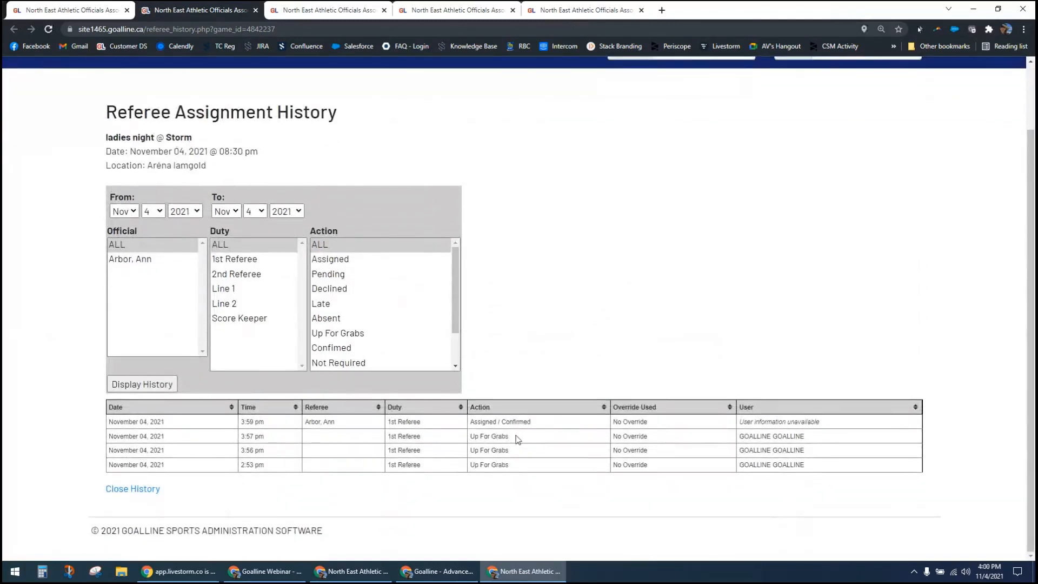
pyautogui.moveTo(327, 422); pyautogui.dragTo(633, 419)
pyautogui.click(590, 377)
# Step: From the official's incognito window, put the Nov-04-21 8:30 pm Aréna Iamgold game up for grabs and confirm
pyautogui.click(379, 569)
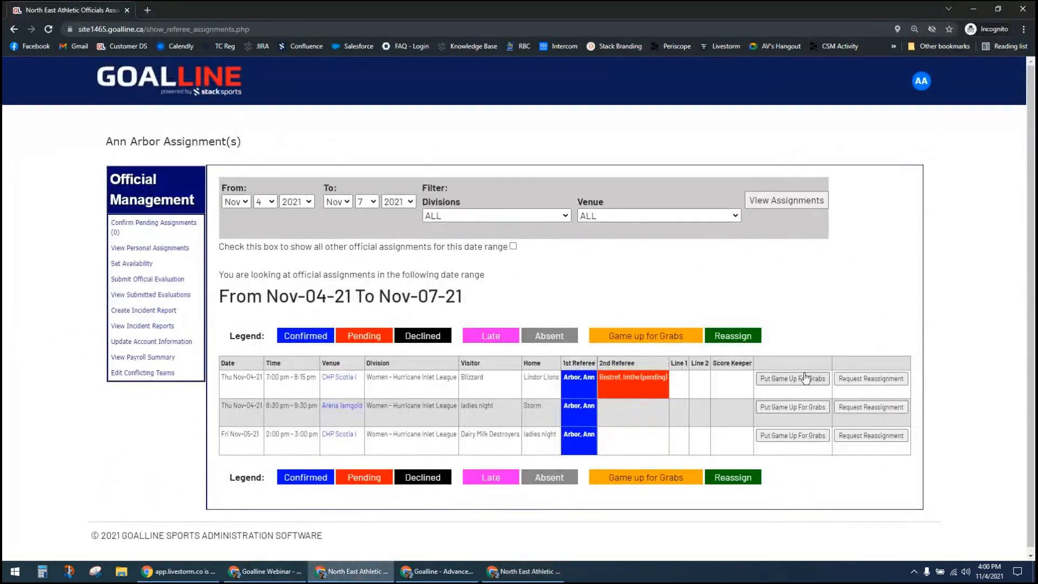
pyautogui.click(819, 408)
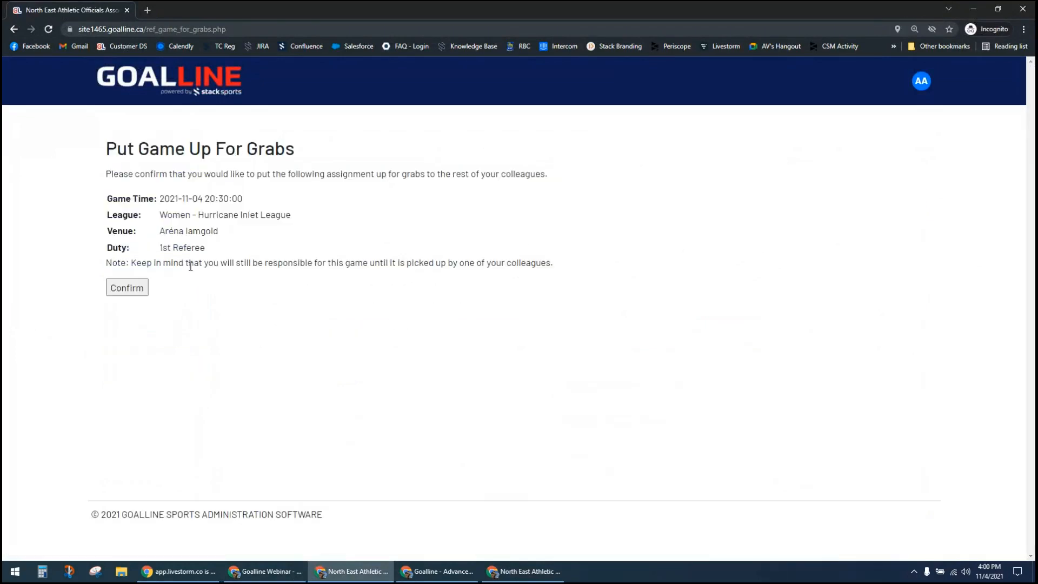
pyautogui.click(124, 289)
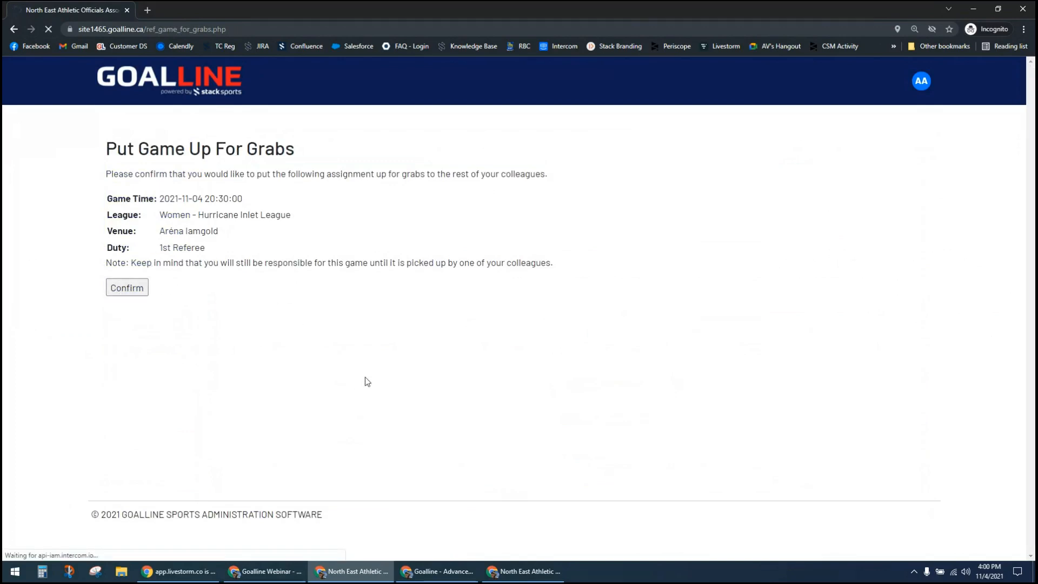
# Step: Go back to the administrator's Edit Official Assignments page and redisplay the list to view the game put up for grabs
pyautogui.click(297, 576)
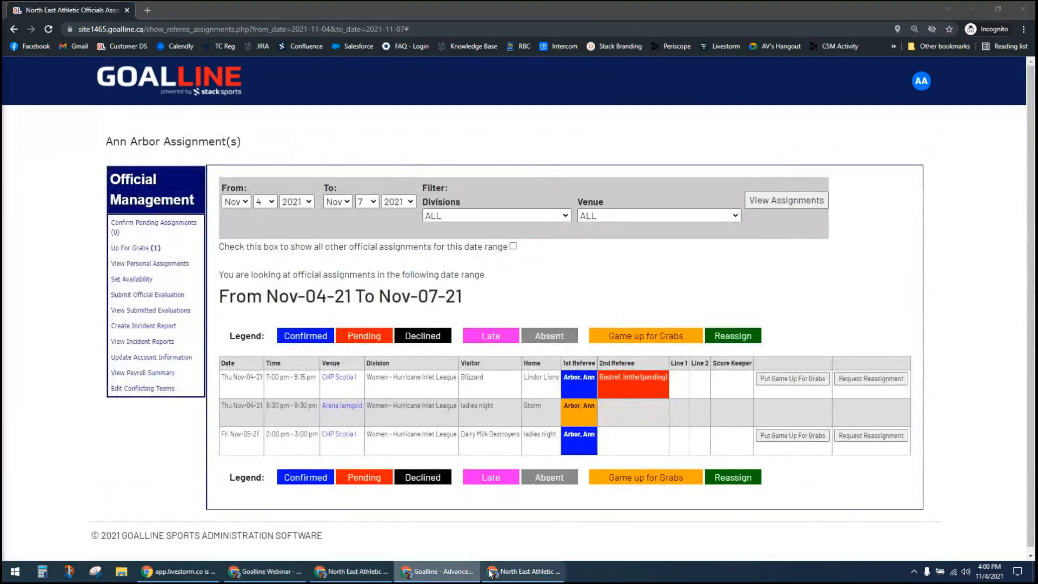
pyautogui.click(367, 574)
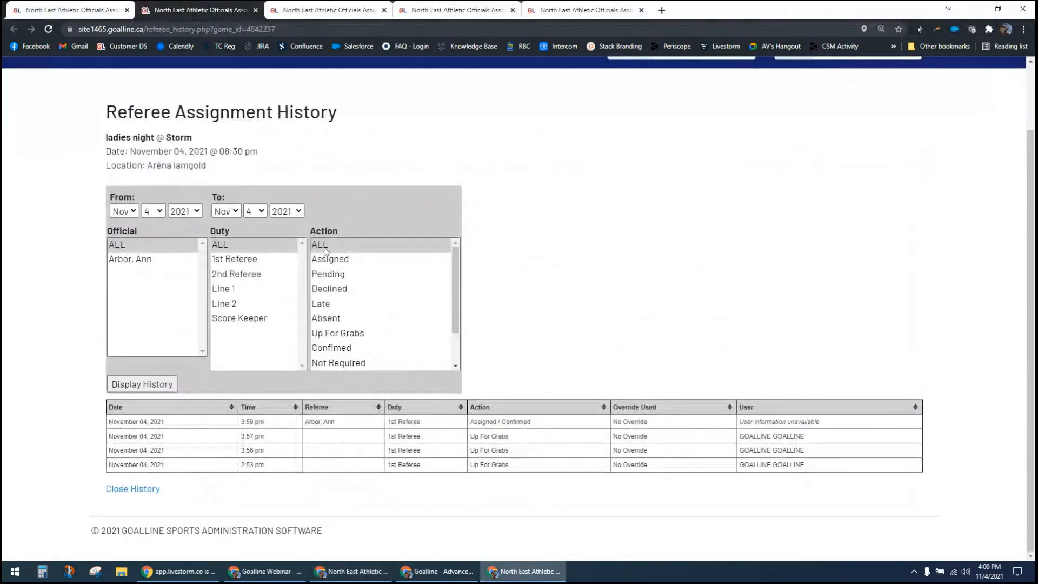
pyautogui.scroll(1, 112, 106)
pyautogui.click(65, 9)
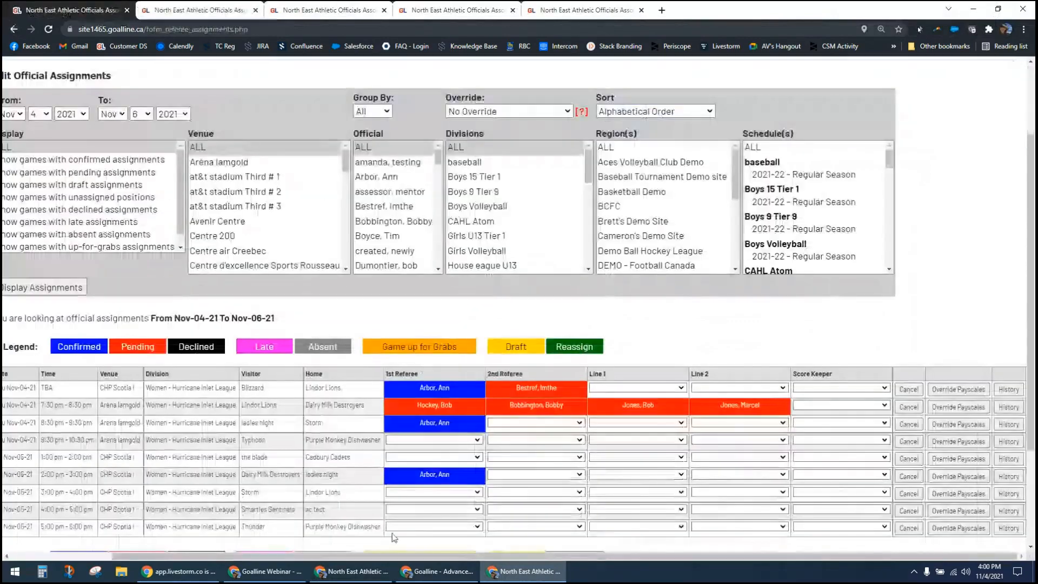
pyautogui.click(67, 287)
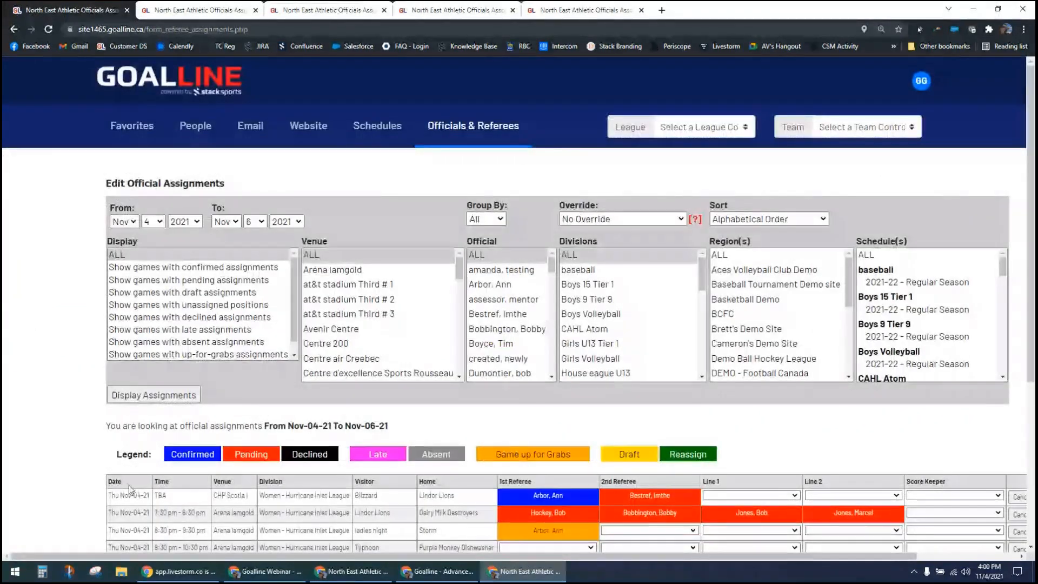
pyautogui.scroll(-3, 129, 485)
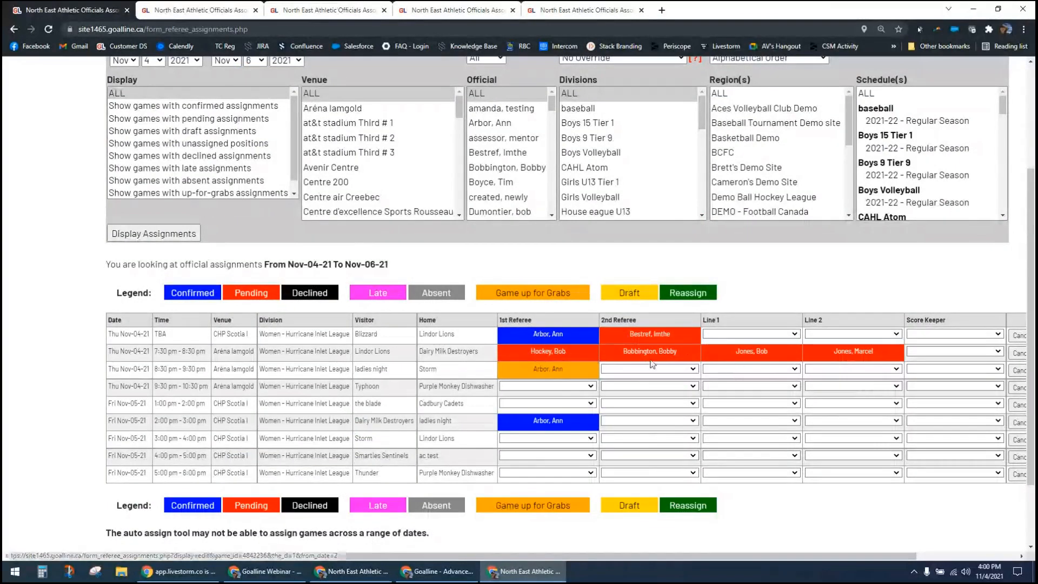
# Step: Replace the 1st Referee of the ladies night at Storm game with another official and save as New Assignments as Pending, Email Officials
pyautogui.click(559, 370)
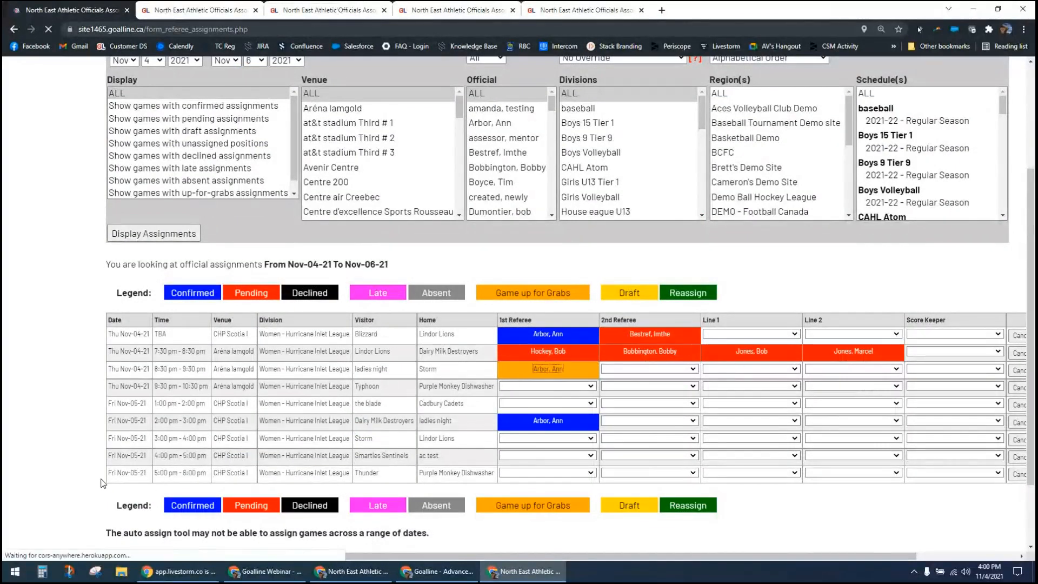
pyautogui.scroll(-3, 49, 471)
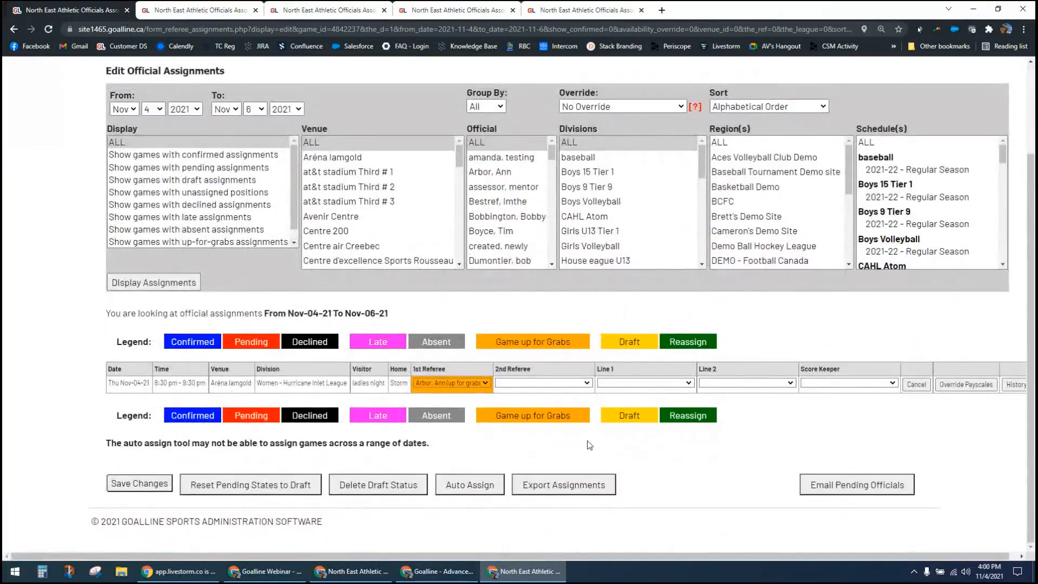
pyautogui.click(489, 383)
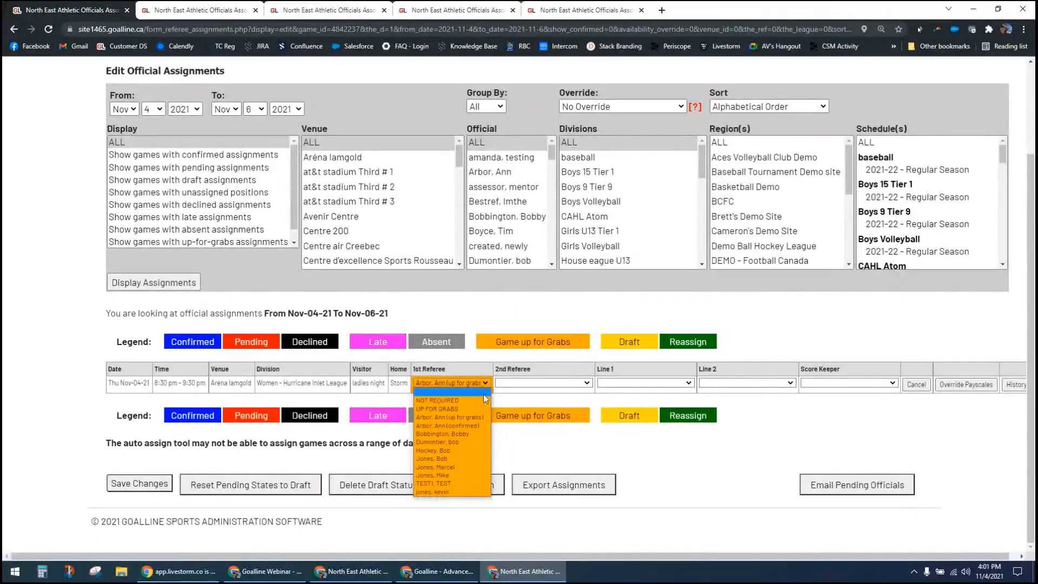
pyautogui.click(444, 442)
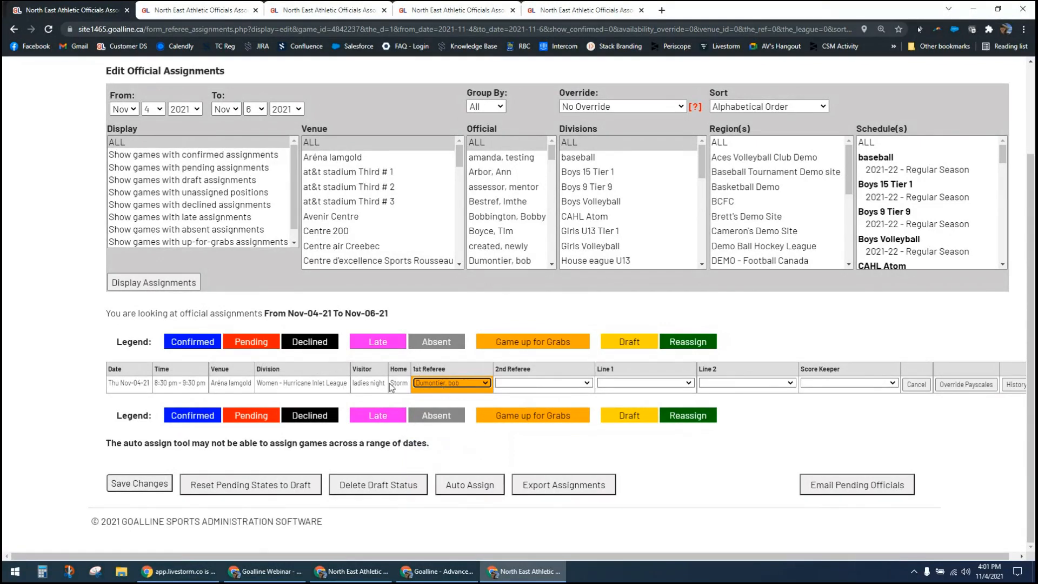
pyautogui.click(142, 476)
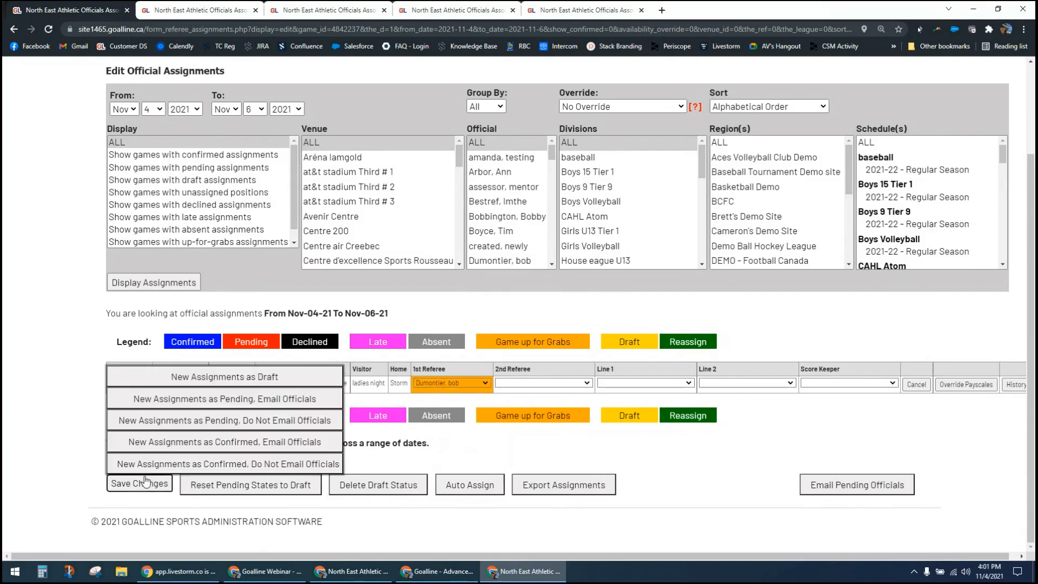
pyautogui.click(123, 404)
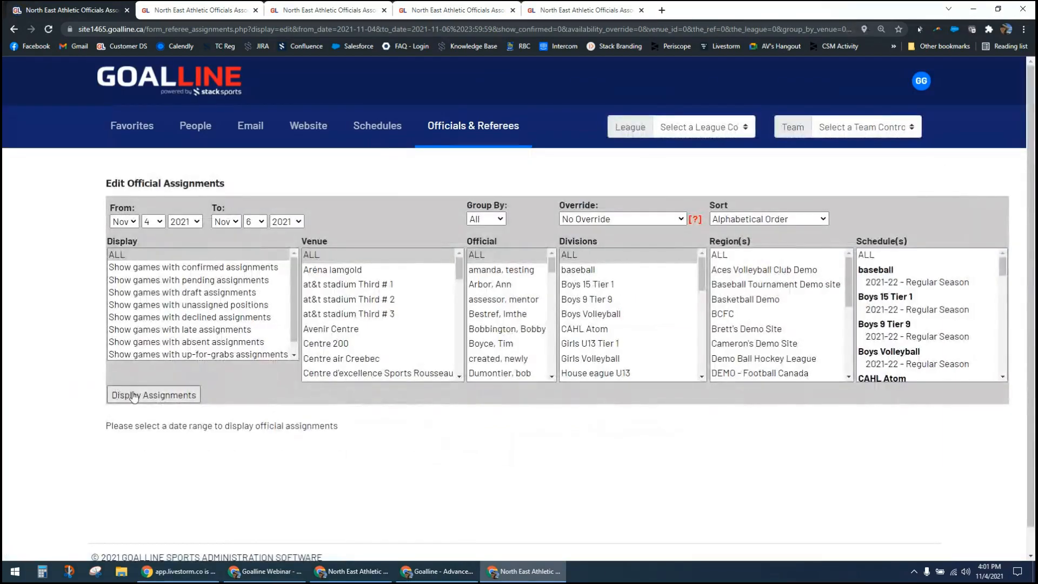
# Step: Display the assignments again and open the assignment history of the ladies night at Storm game
pyautogui.click(133, 395)
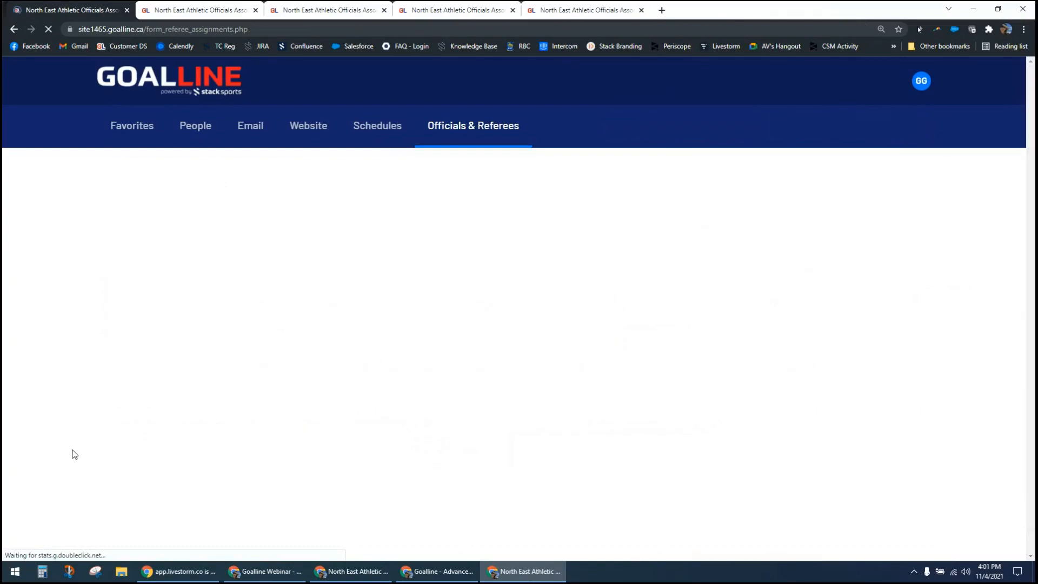
pyautogui.scroll(-2, 70, 467)
pyautogui.scroll(-2, 69, 466)
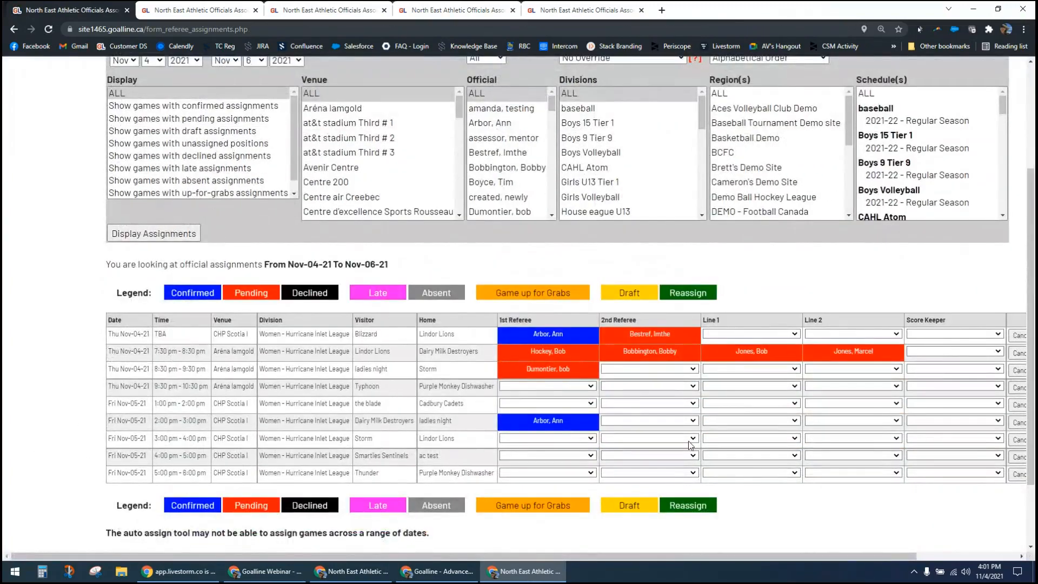
pyautogui.moveTo(715, 559); pyautogui.dragTo(830, 561)
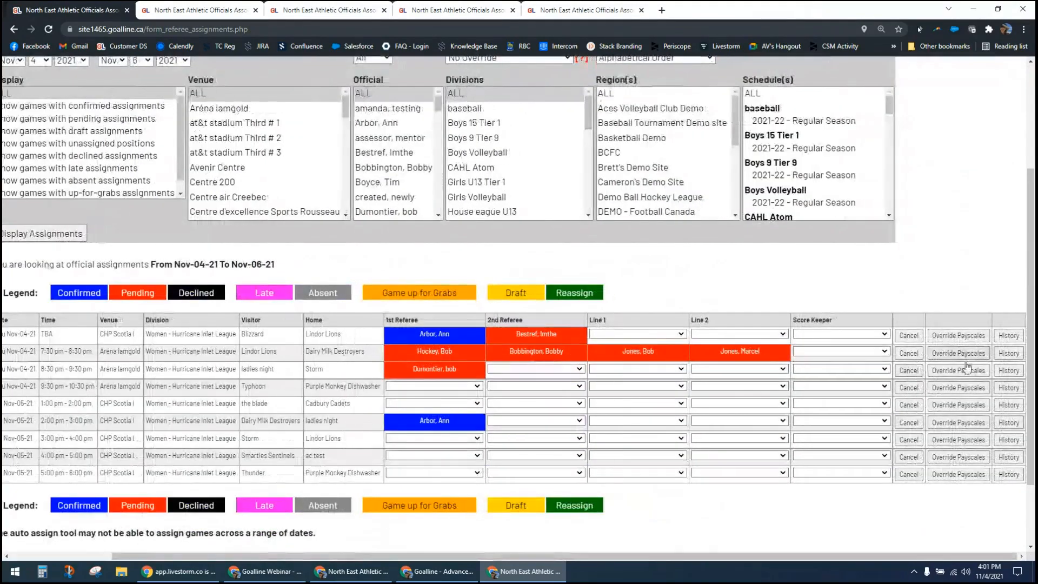
pyautogui.click(1016, 372)
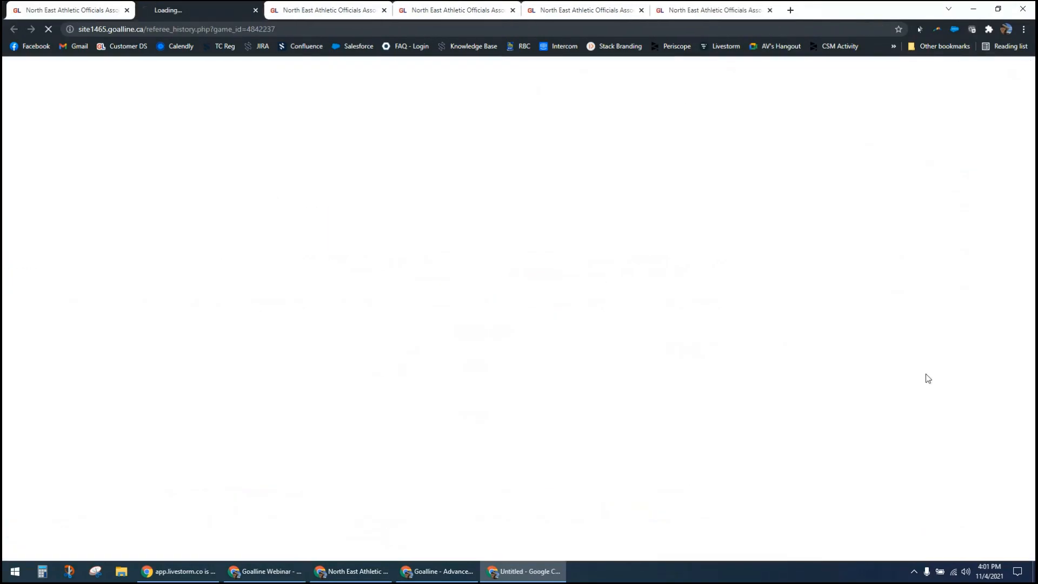
# Step: Review the ladies night at Storm game's assignment history and return to the Edit Official Assignments list to look over the games
pyautogui.scroll(-2, 722, 391)
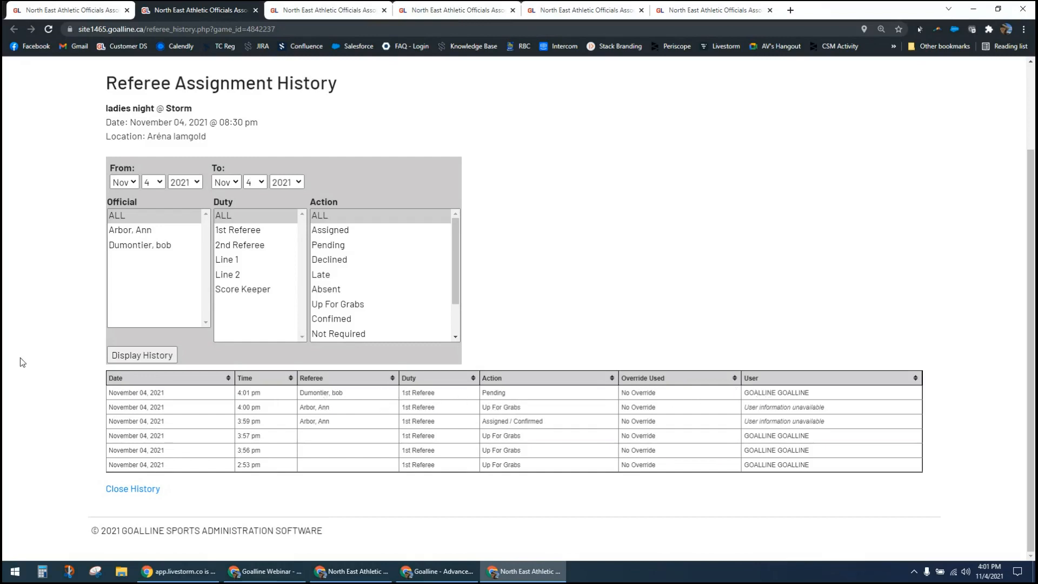
pyautogui.click(55, 11)
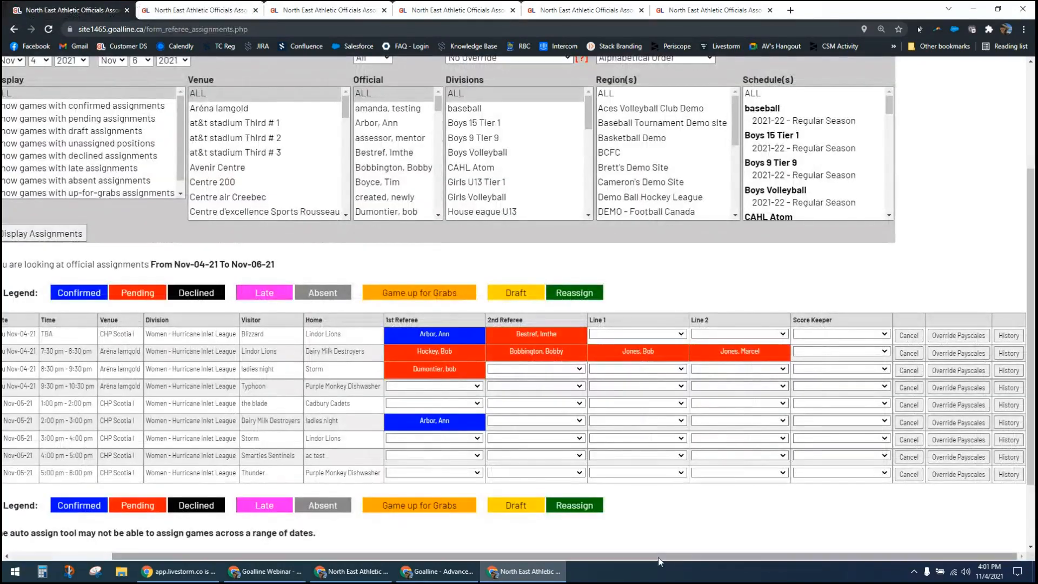
pyautogui.moveTo(659, 557); pyautogui.dragTo(558, 557)
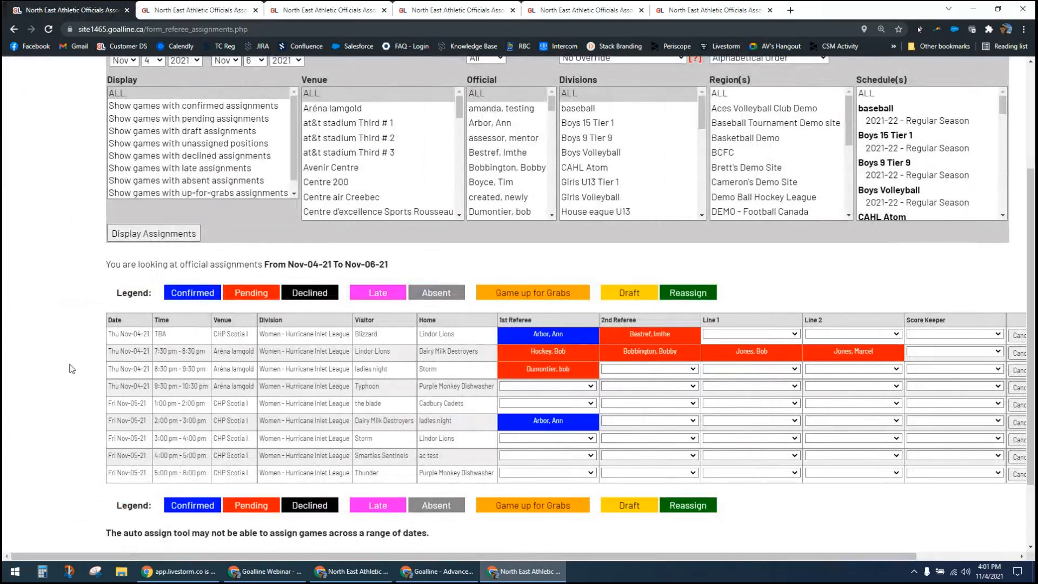
pyautogui.scroll(3, 54, 376)
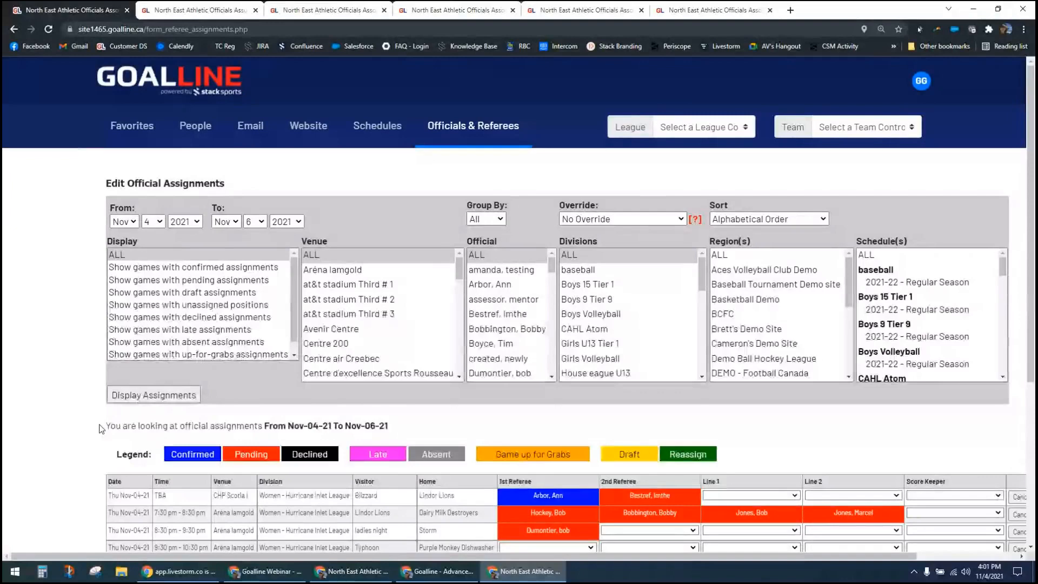
pyautogui.scroll(-3, 745, 439)
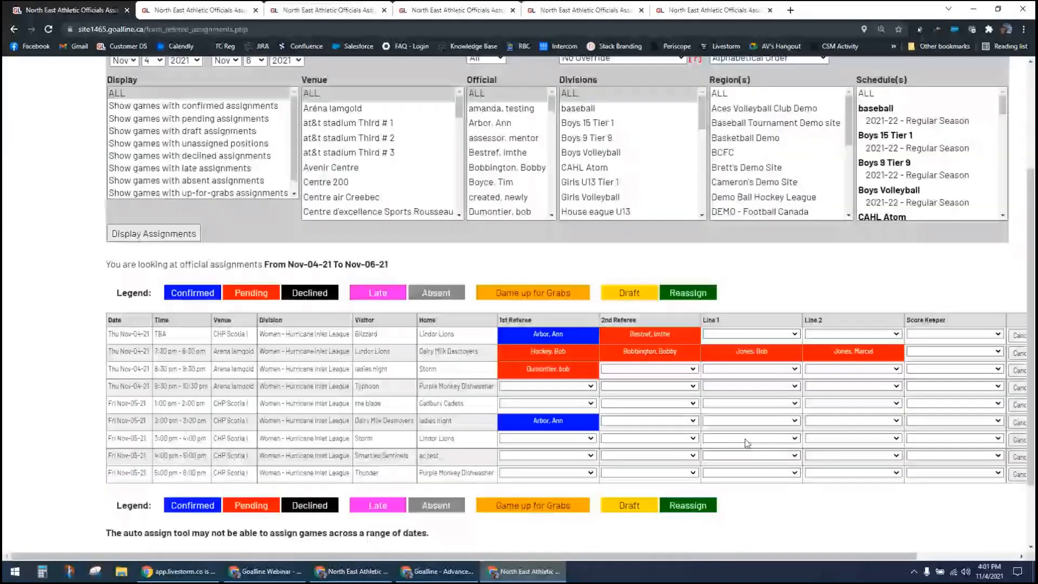
pyautogui.scroll(3, 745, 439)
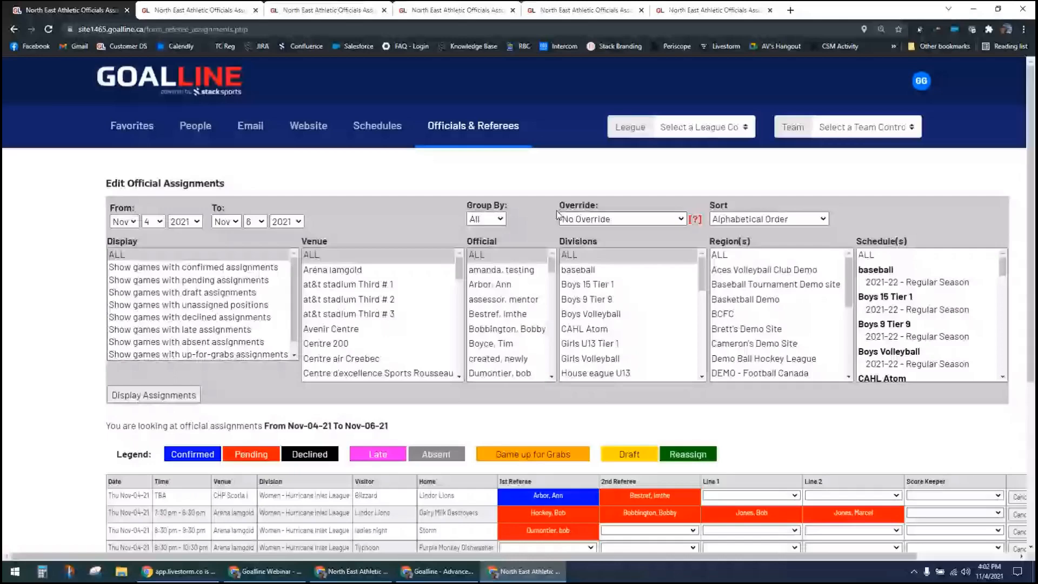
# Step: Return to the Officials & Referees control panel and open the Official Payroll Summary report
pyautogui.click(486, 127)
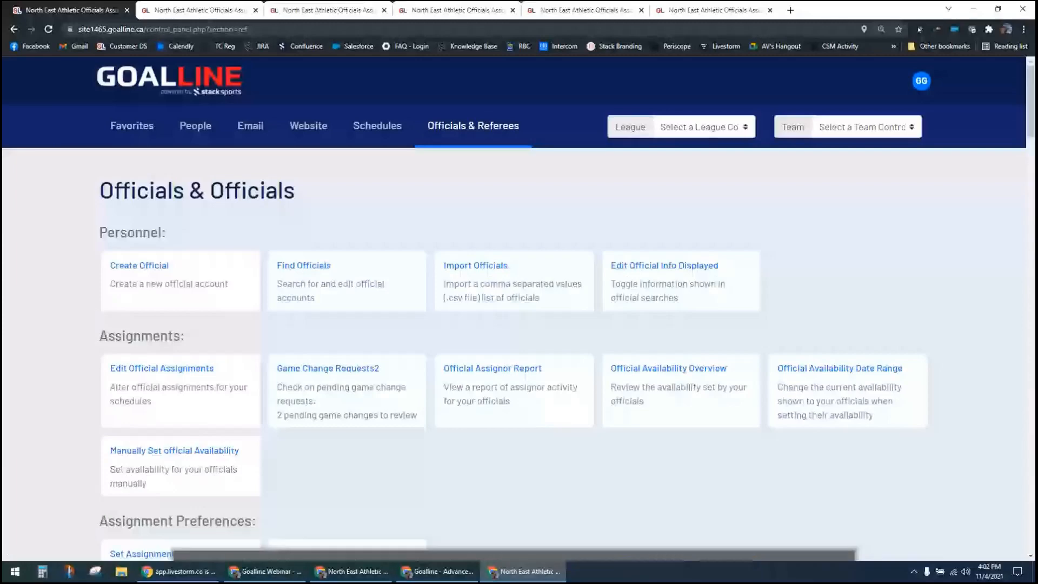
pyautogui.scroll(-1, 37, 411)
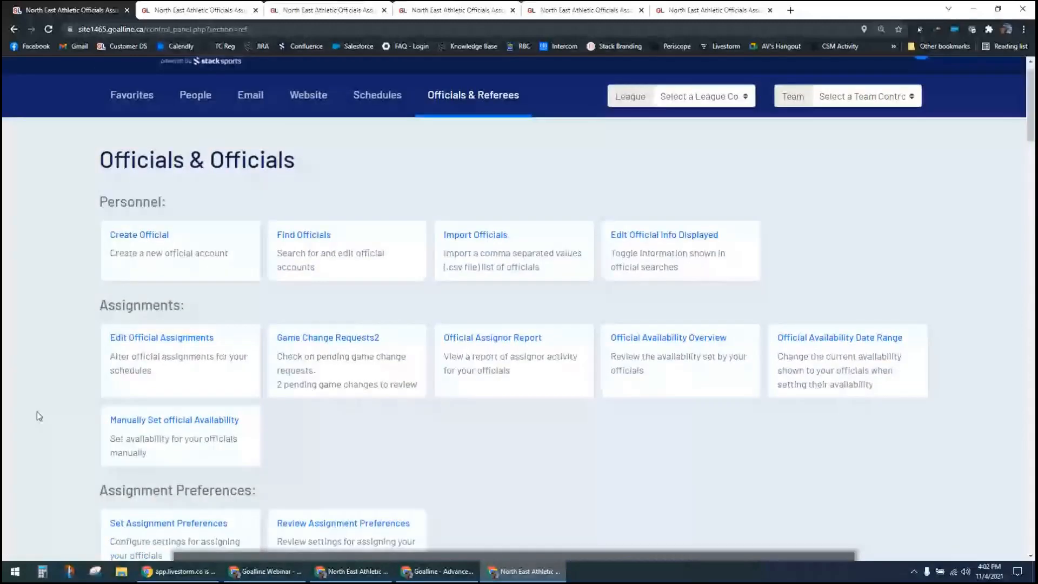
pyautogui.scroll(-5, 37, 412)
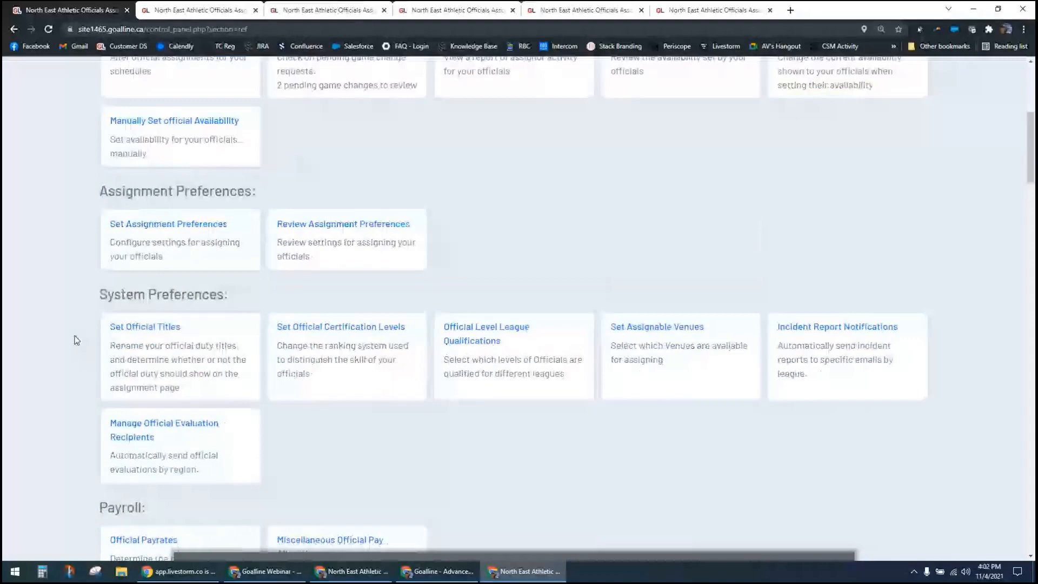
pyautogui.scroll(-5, 76, 339)
pyautogui.click(108, 357)
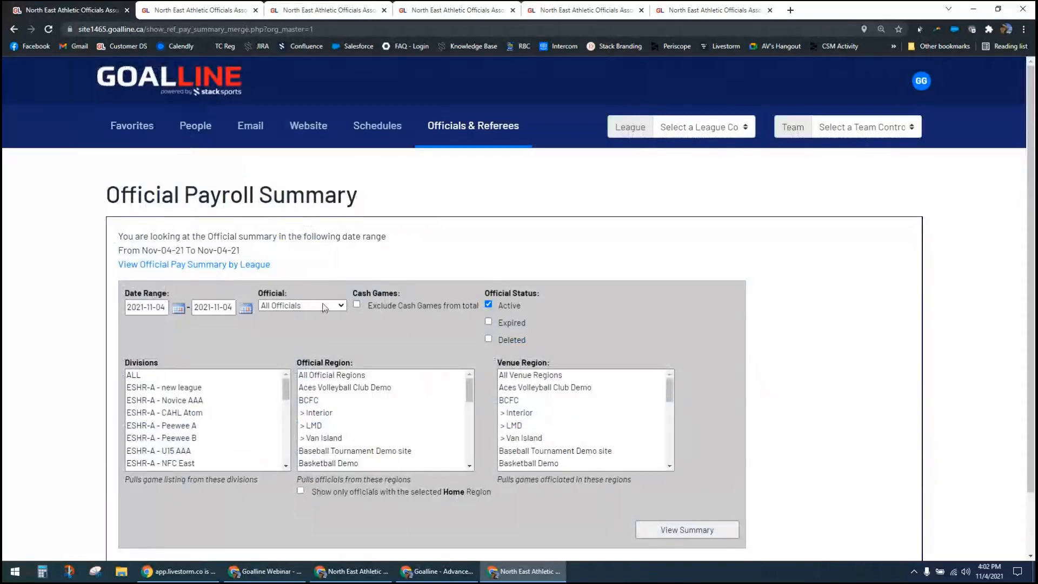
# Step: Exclude cash games from the total, set the range's end date to 2021-11-06, and view the payroll summary for all officials
pyautogui.click(289, 306)
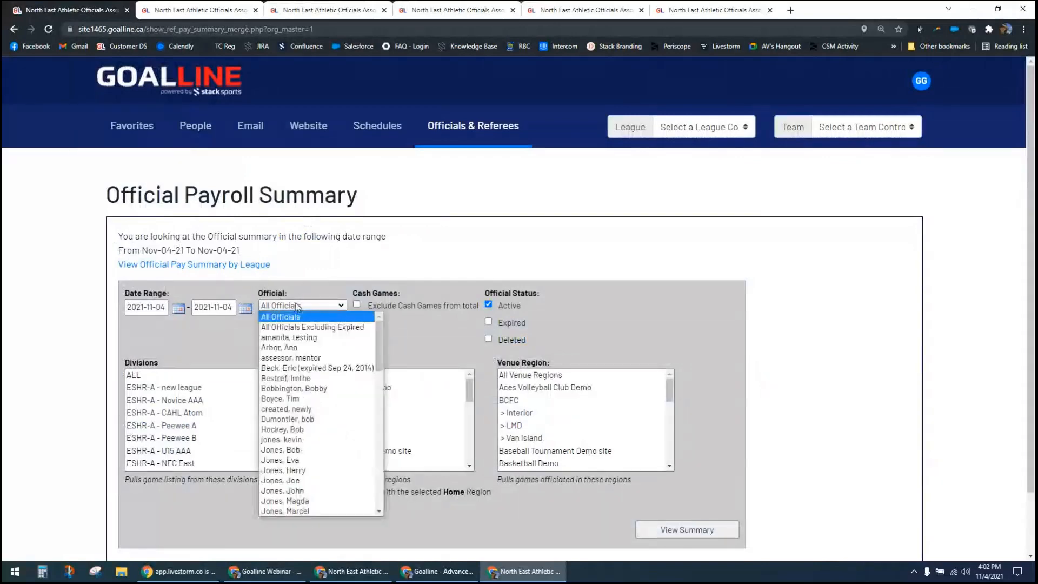
pyautogui.click(319, 290)
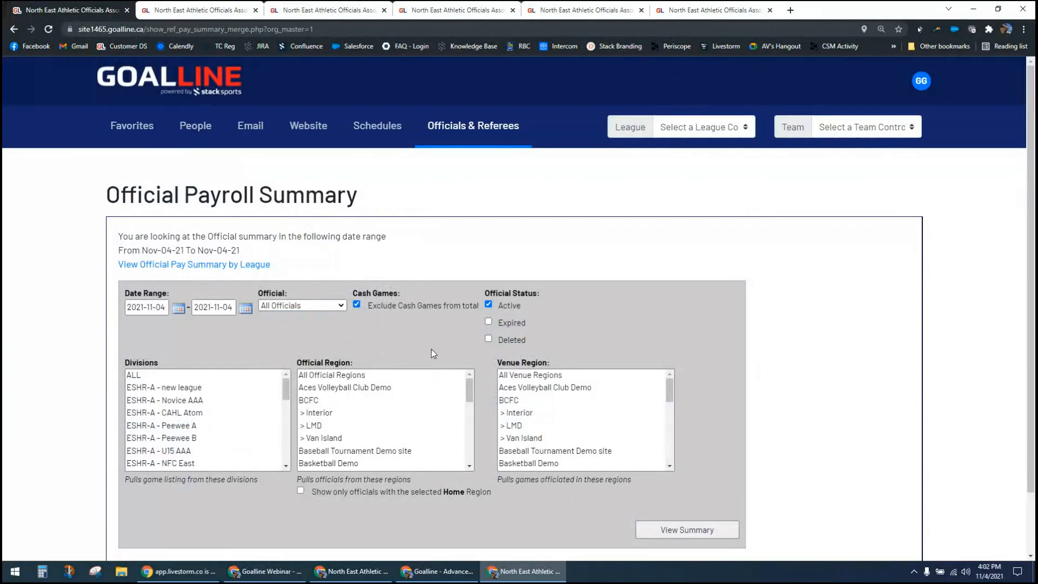
pyautogui.scroll(-1, 577, 327)
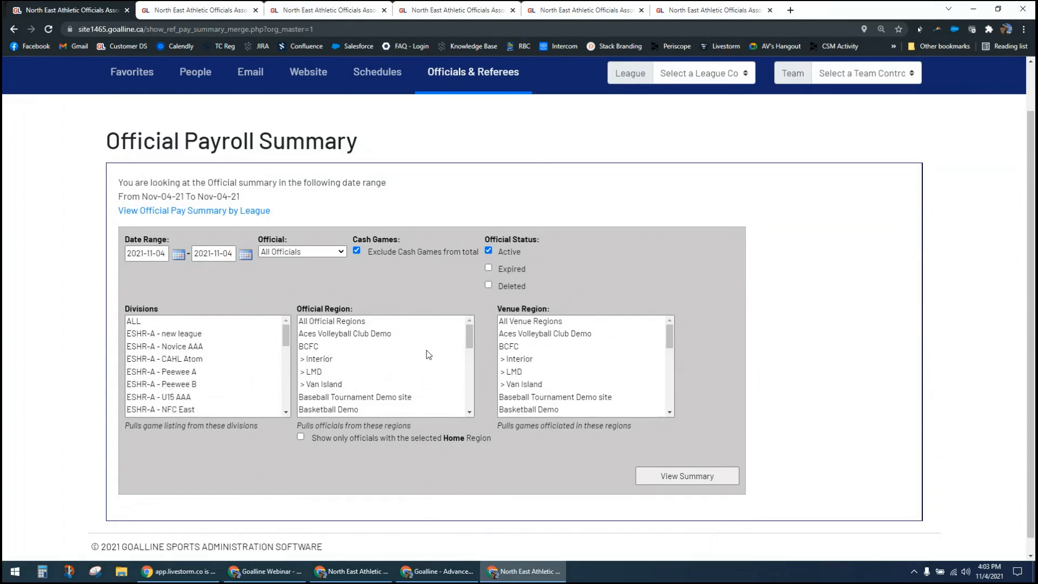
pyautogui.click(246, 254)
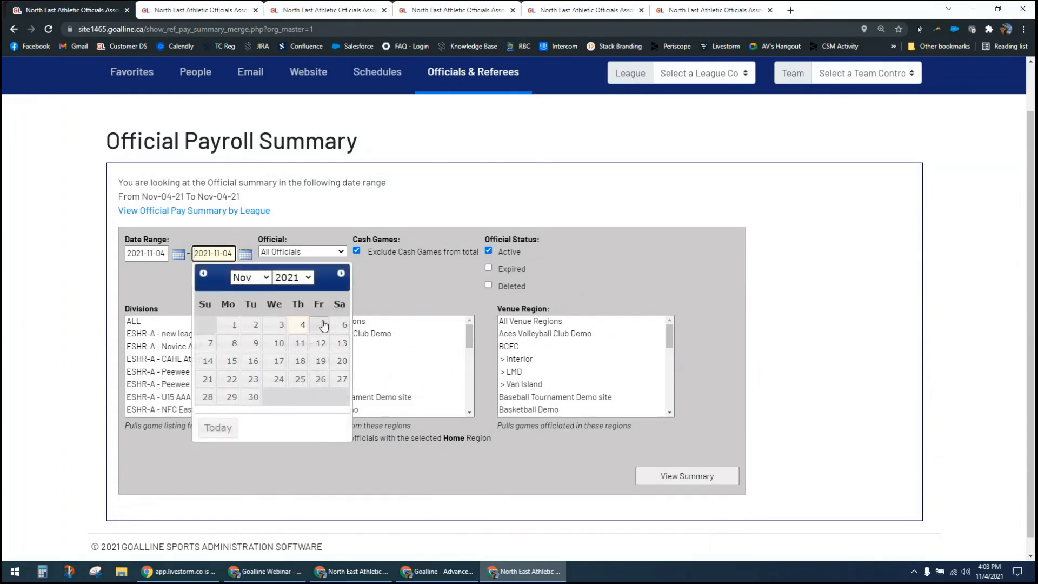
pyautogui.click(345, 326)
pyautogui.click(657, 475)
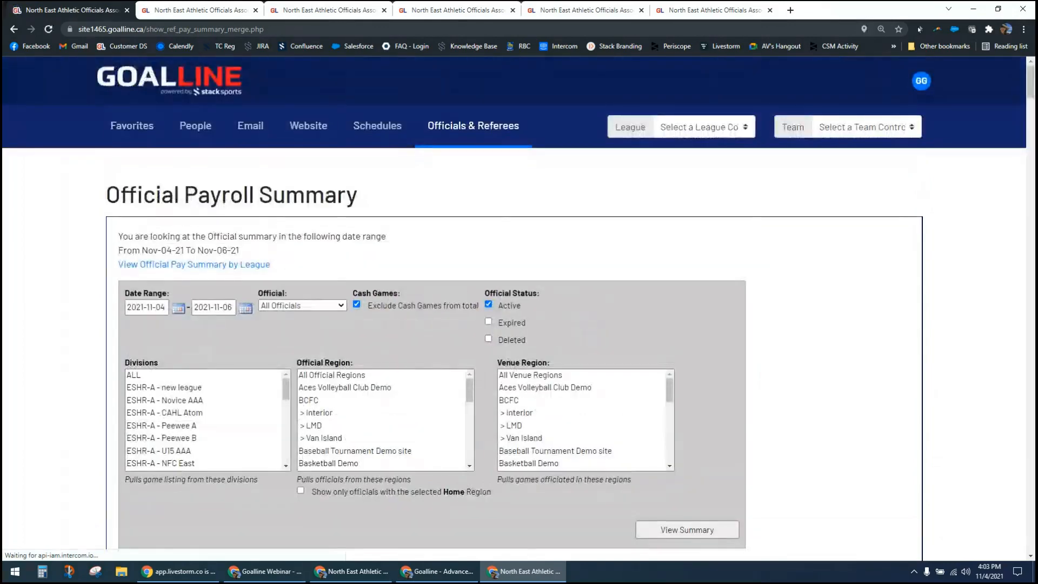
# Step: Examine the payroll summary's per-official game pay, alterations, additions and grand totals
pyautogui.scroll(-1, 95, 318)
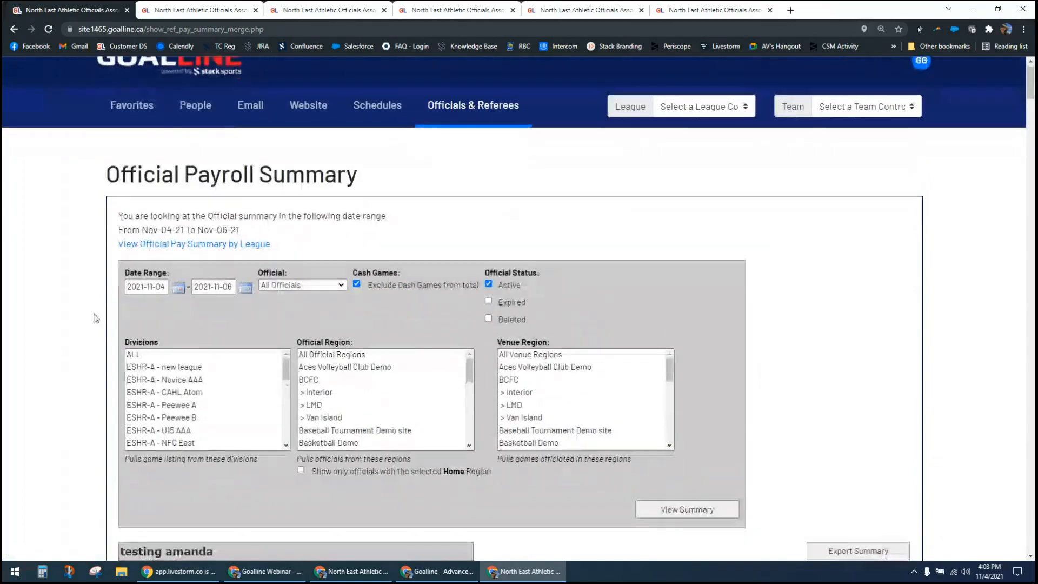
pyautogui.scroll(-8, 95, 318)
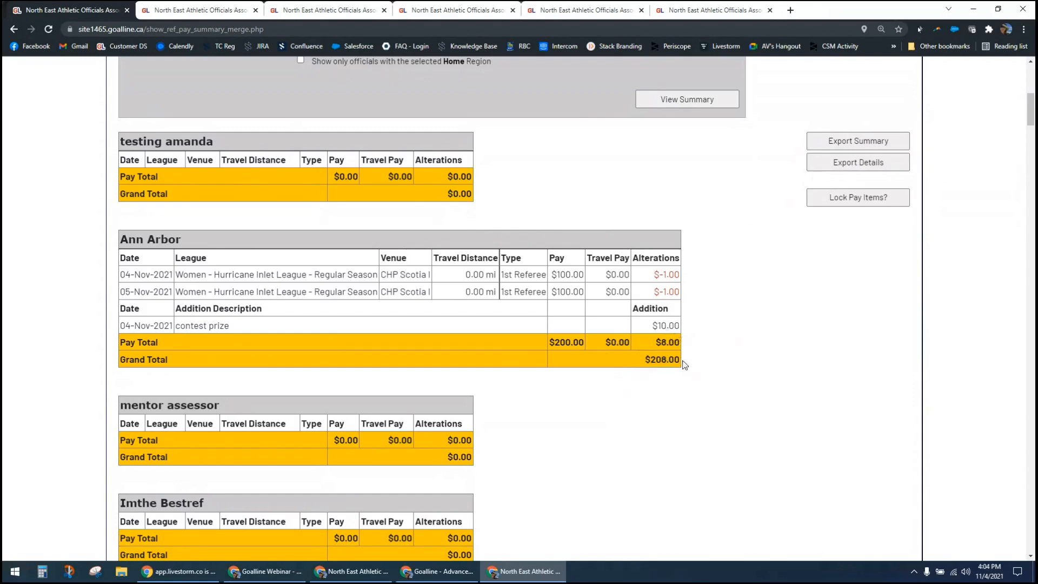
pyautogui.moveTo(651, 360); pyautogui.dragTo(685, 370)
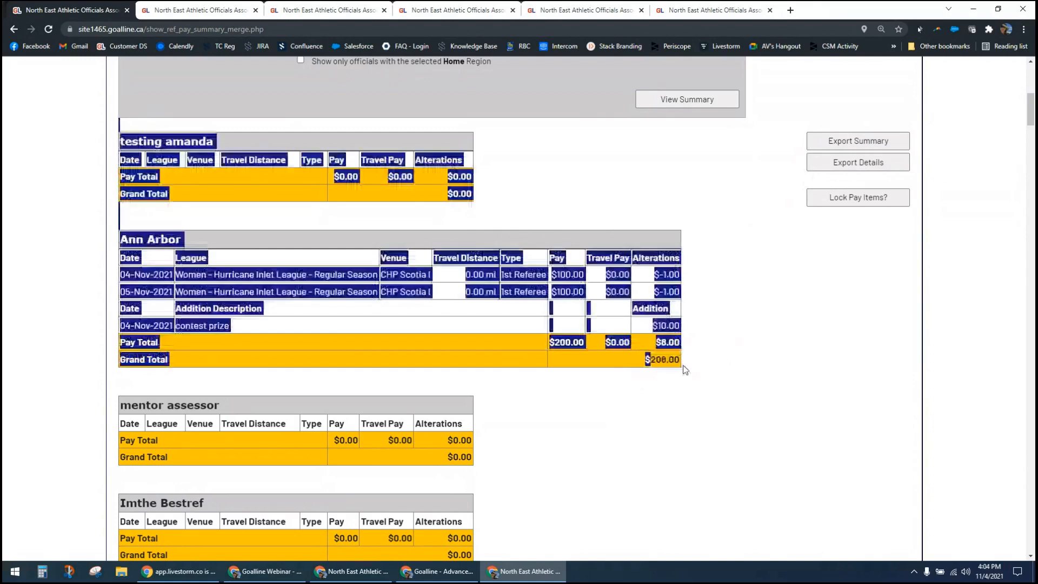
pyautogui.click(686, 370)
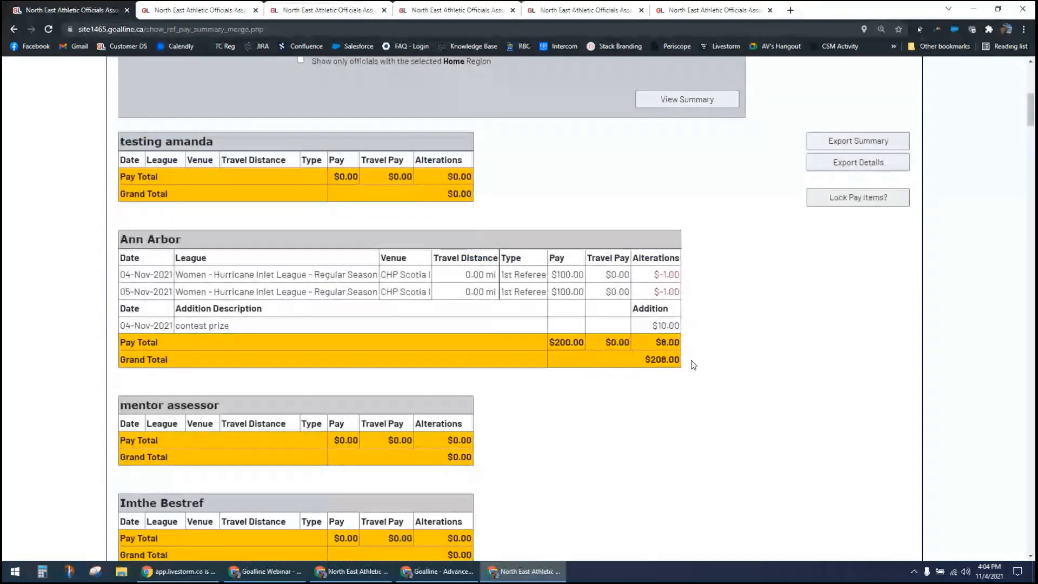
pyautogui.moveTo(220, 274); pyautogui.dragTo(326, 277)
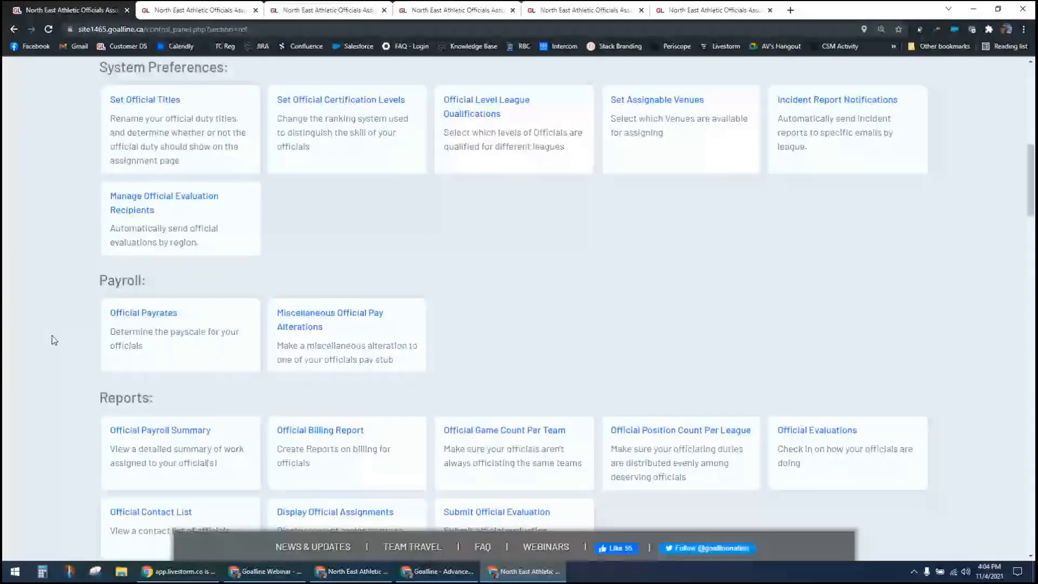
# Step: Go back to the officials reports and view the Official Billing Report for all divisions from 2021-10-28 to 2021-11-04
pyautogui.scroll(-3, 54, 340)
pyautogui.click(327, 251)
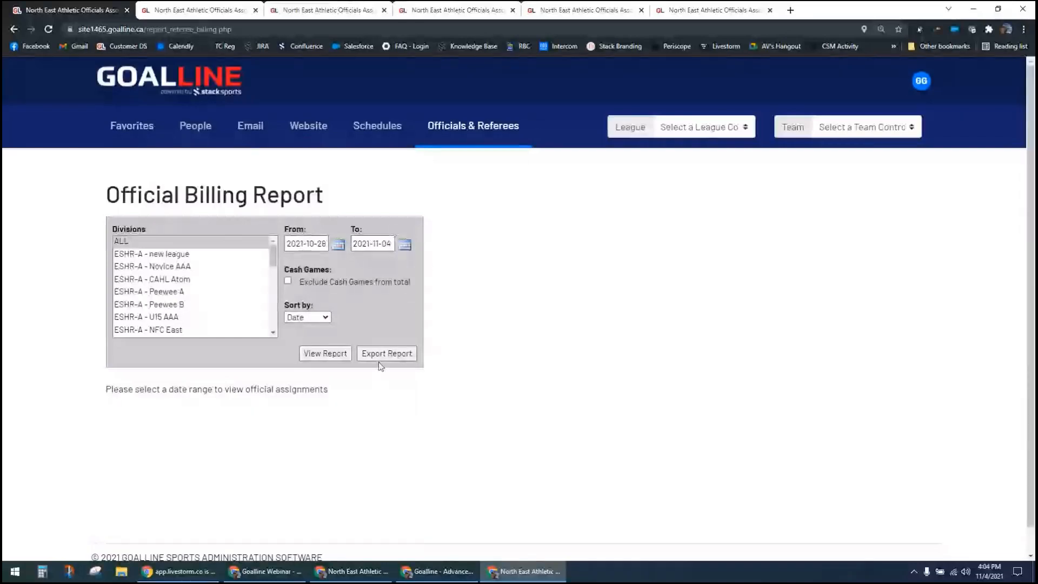
pyautogui.click(323, 356)
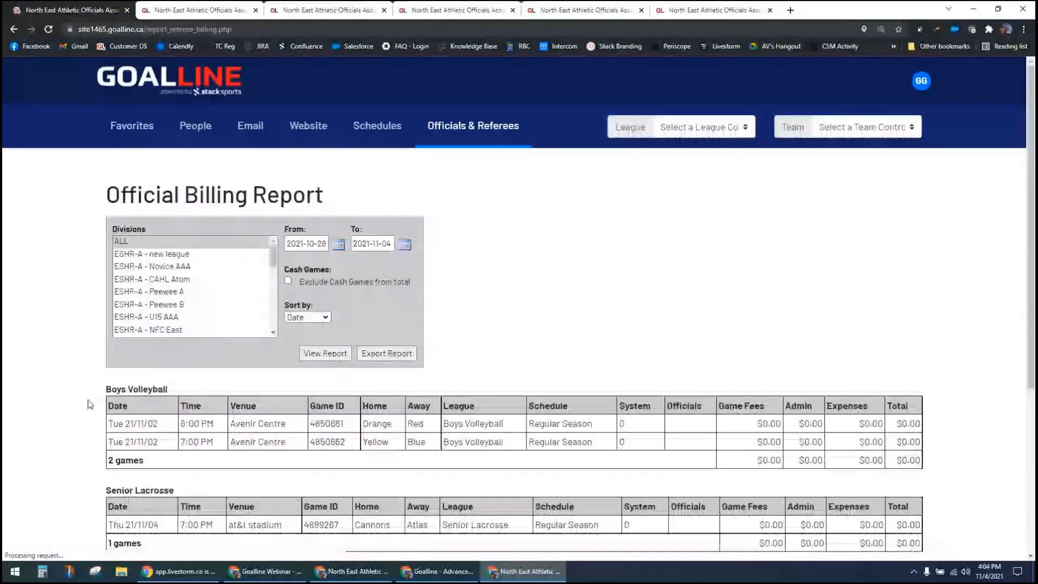
# Step: Examine the billing report's division tables, especially the System column, game count and league heading of Women - Hurricane Inlet League
pyautogui.scroll(-2, 69, 356)
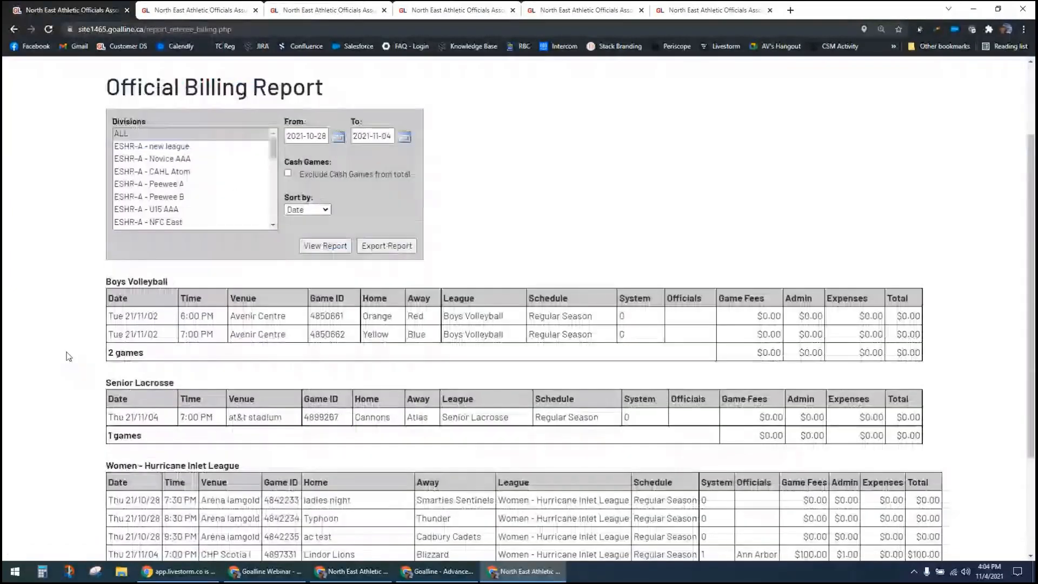
pyautogui.scroll(-1, 69, 357)
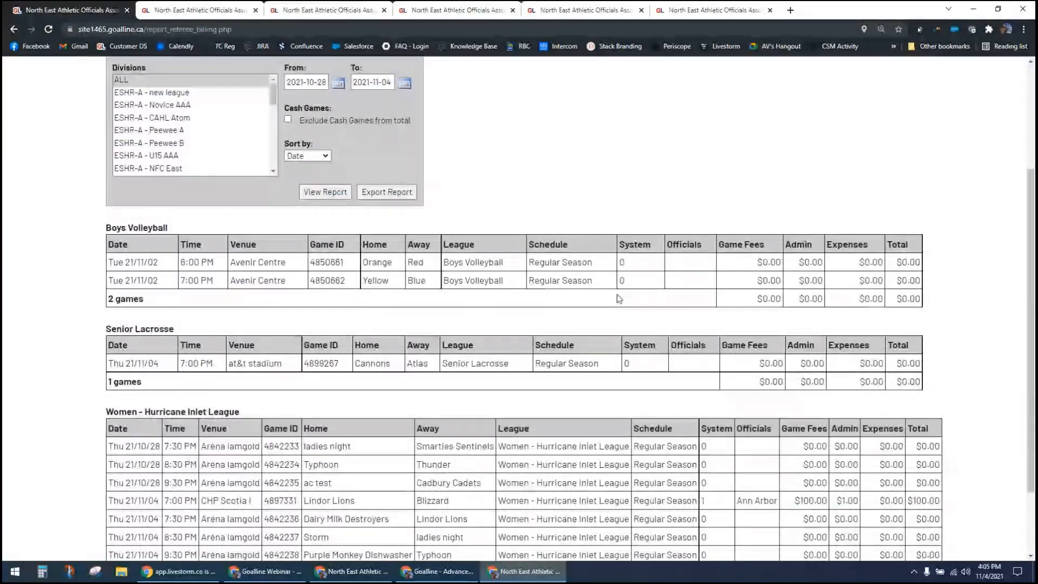
pyautogui.scroll(-2, 619, 299)
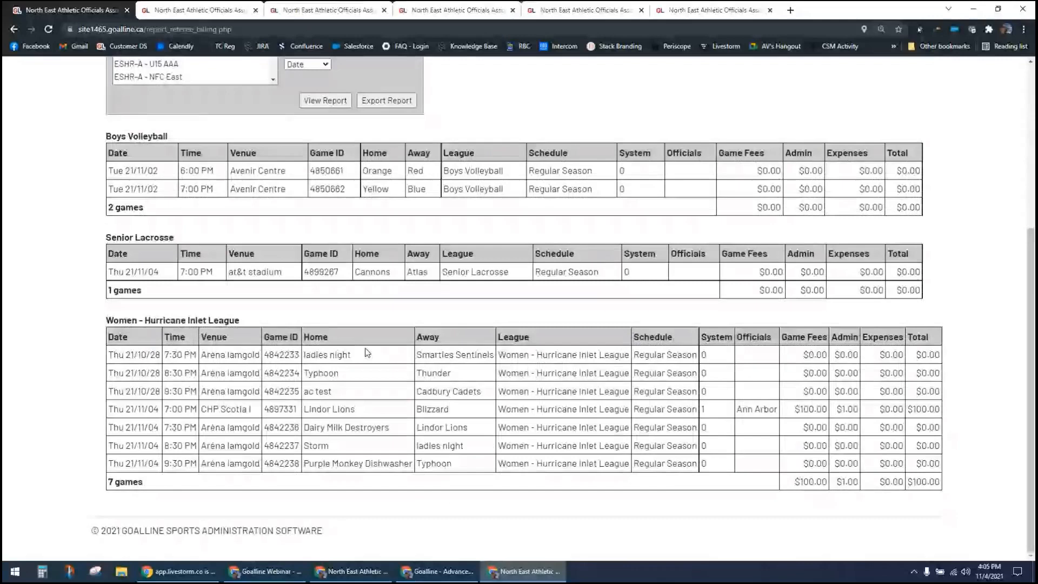
pyautogui.doubleClick(703, 410)
pyautogui.click(701, 415)
pyautogui.doubleClick(703, 410)
pyautogui.click(718, 411)
pyautogui.moveTo(109, 482); pyautogui.dragTo(224, 488)
pyautogui.click(226, 488)
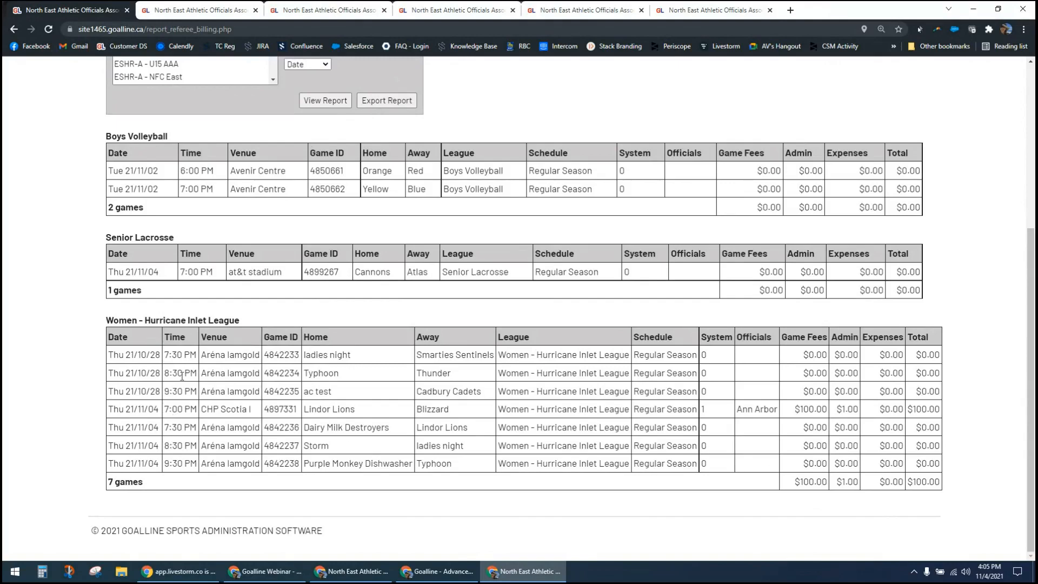
pyautogui.moveTo(113, 321); pyautogui.dragTo(196, 322)
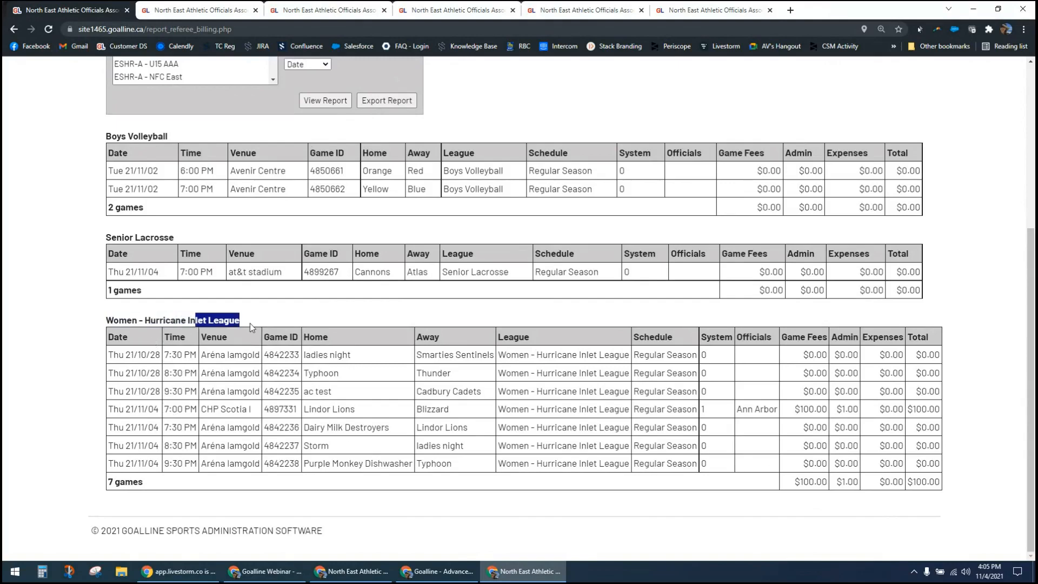
pyautogui.click(250, 324)
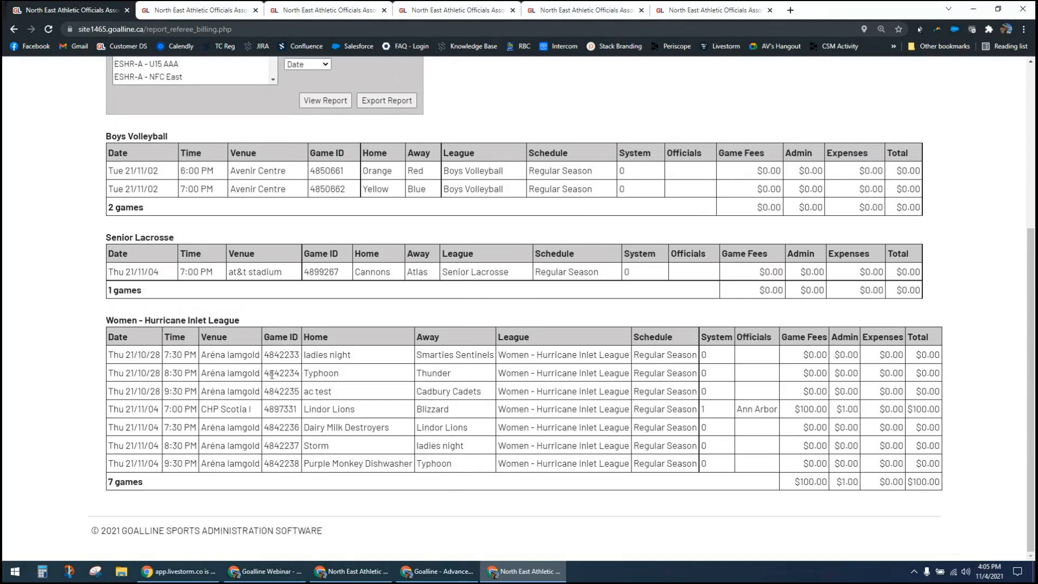
pyautogui.doubleClick(704, 354)
pyautogui.doubleClick(704, 410)
pyautogui.hotkey('alt', 'Tab')
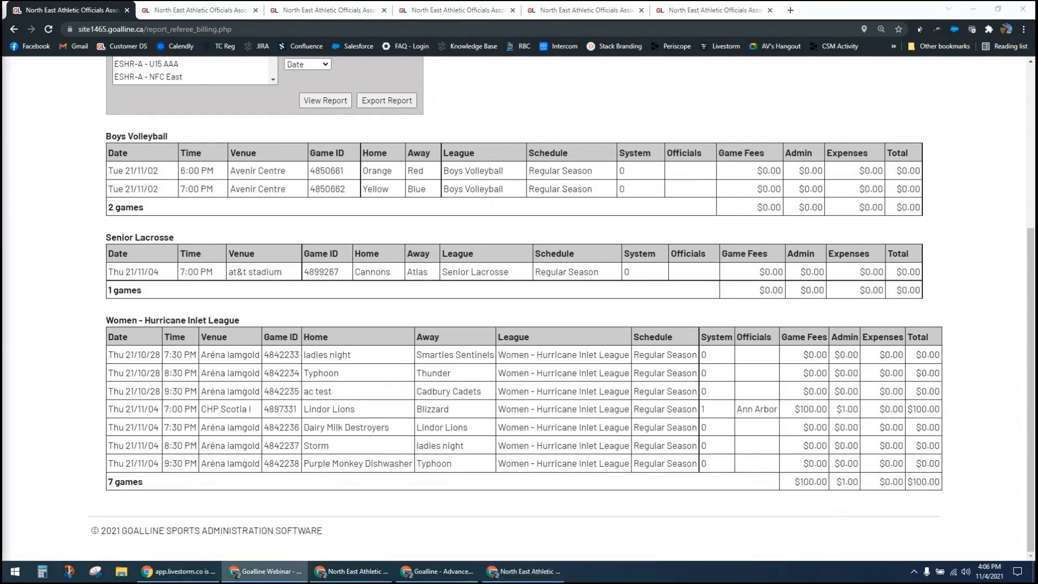
pyautogui.click(94, 436)
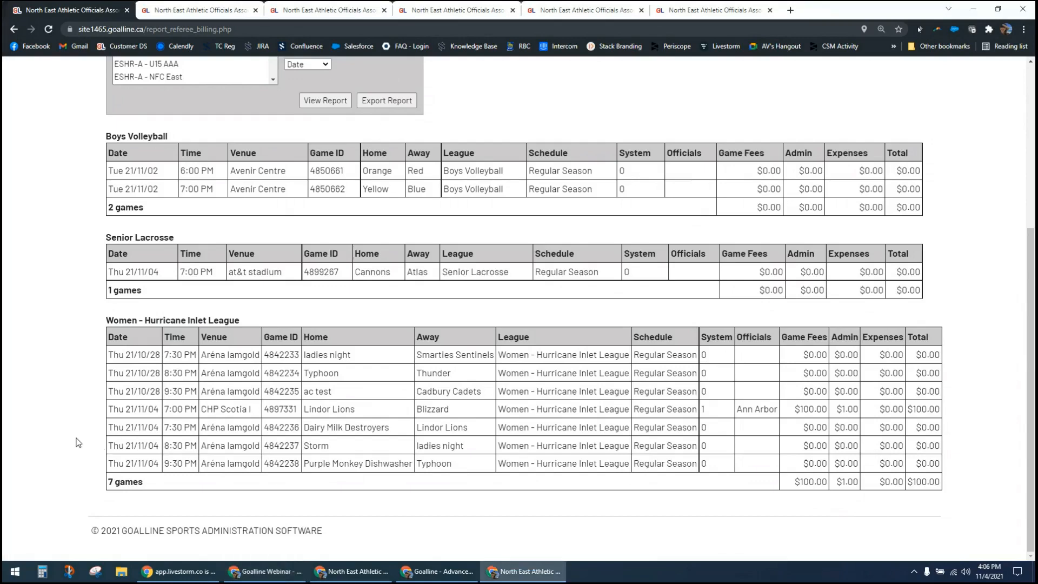
# Step: Return to the Officials & Referees control panel and look over the remaining options in its Reports section
pyautogui.scroll(3, 78, 443)
pyautogui.scroll(2, 78, 443)
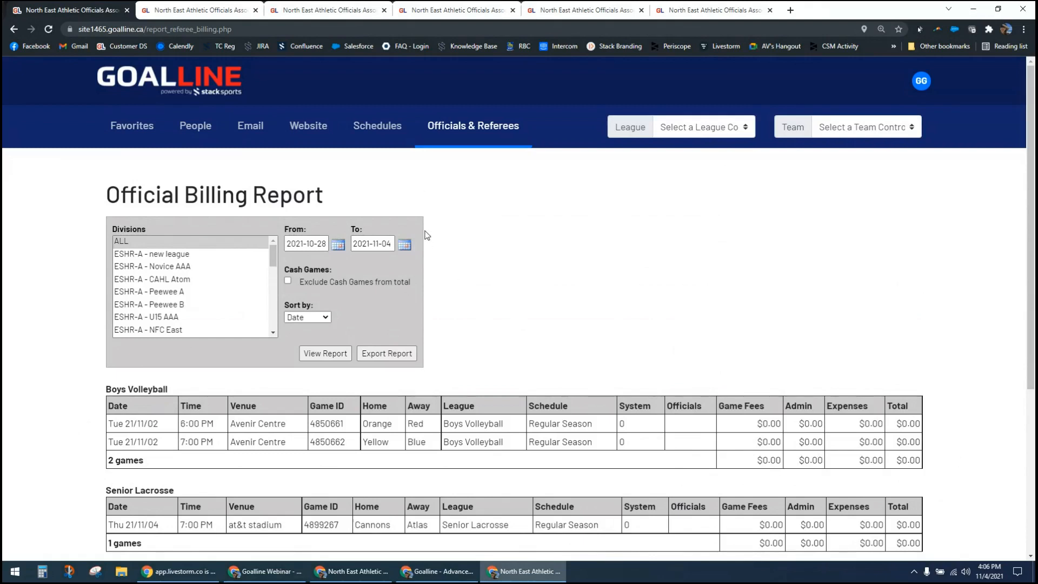
pyautogui.click(494, 126)
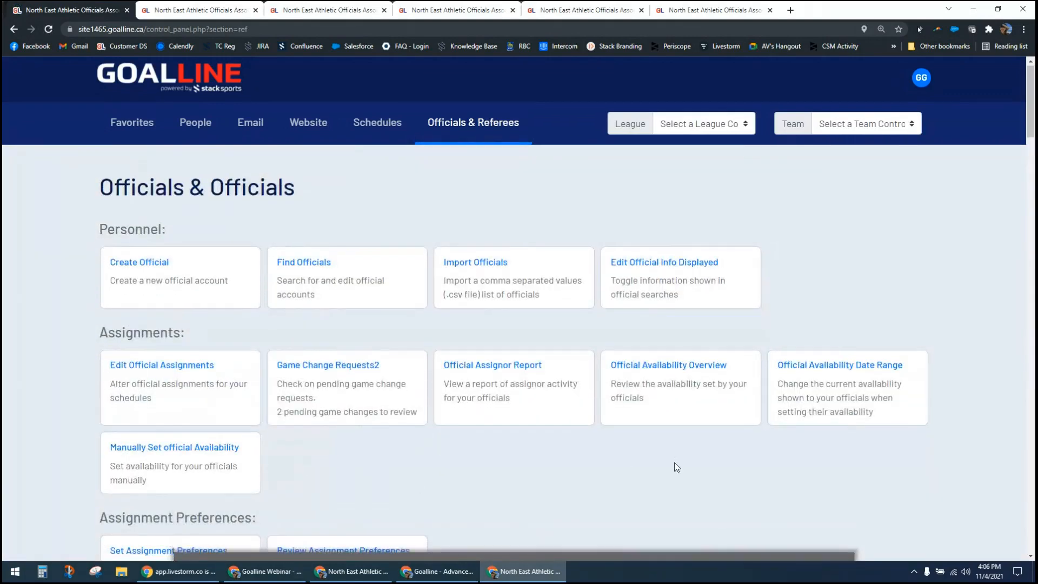
pyautogui.scroll(-3, 677, 466)
pyautogui.scroll(-10, 677, 466)
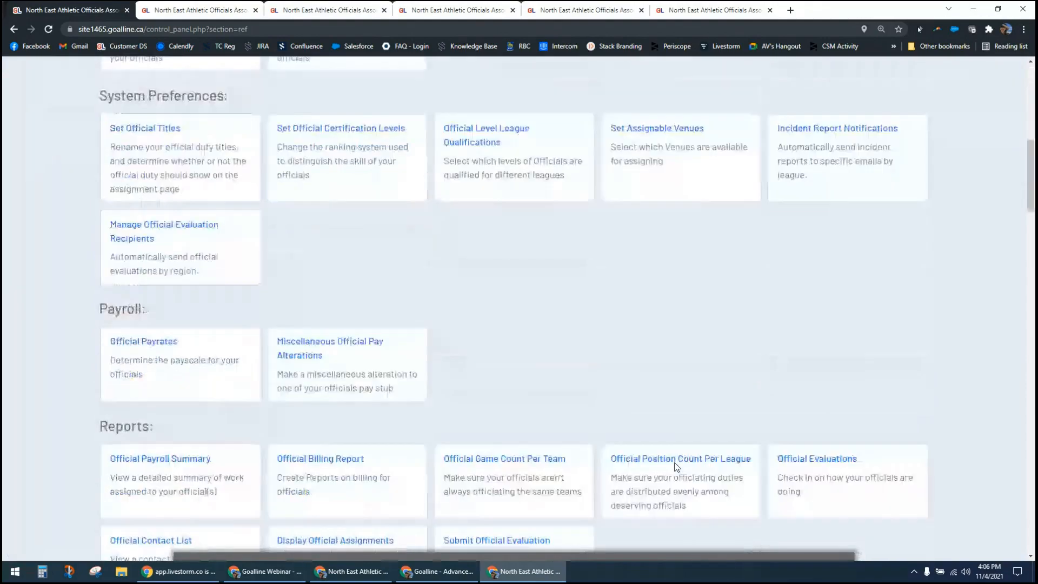
pyautogui.scroll(-2, 676, 468)
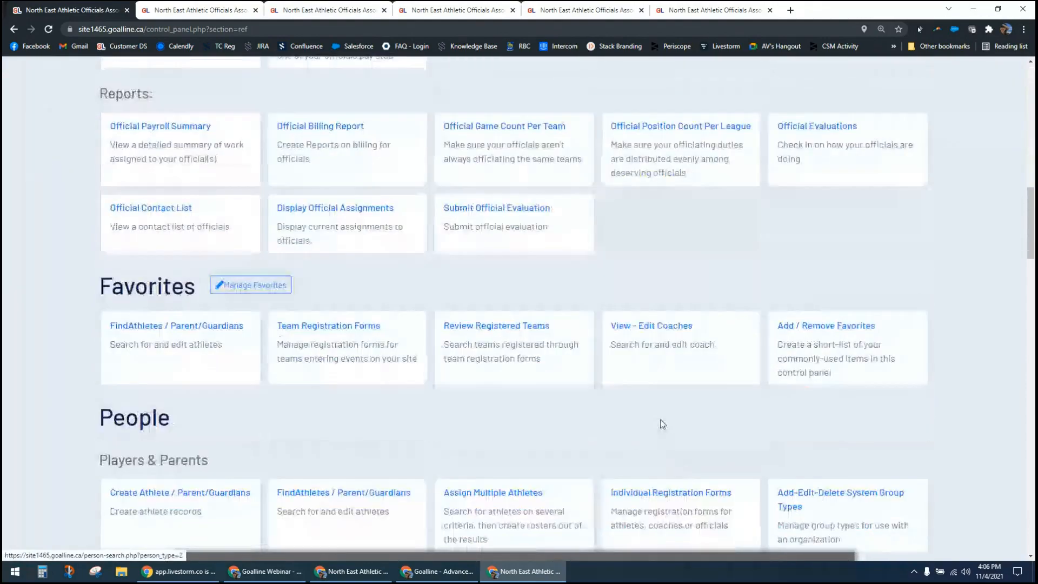
pyautogui.scroll(1, 647, 329)
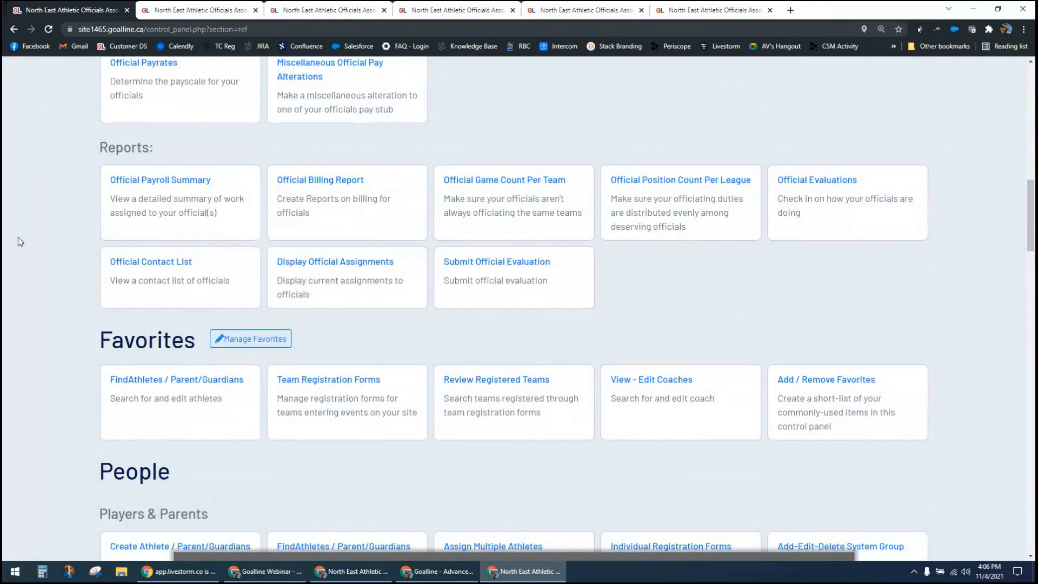
# Step: Search the control panel page for "audit" and for "assignor", and open the Official Assignor Report
pyautogui.hotkey('ctrl', 'f')
pyautogui.write('audit')
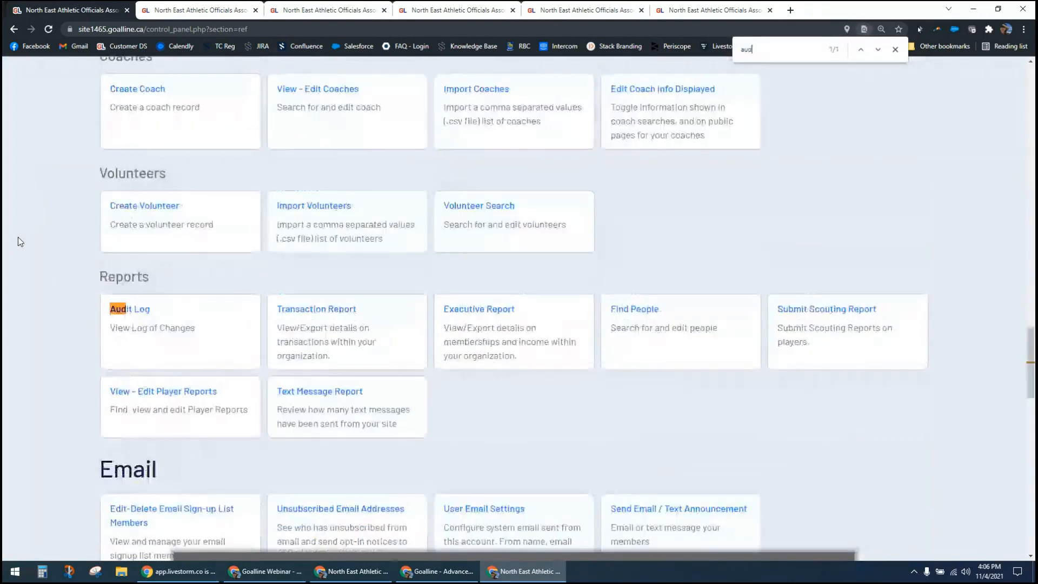
pyautogui.press('BackSpace')
pyautogui.press('BackSpace')
pyautogui.press('BackSpace')
pyautogui.press('BackSpace')
pyautogui.press('BackSpace')
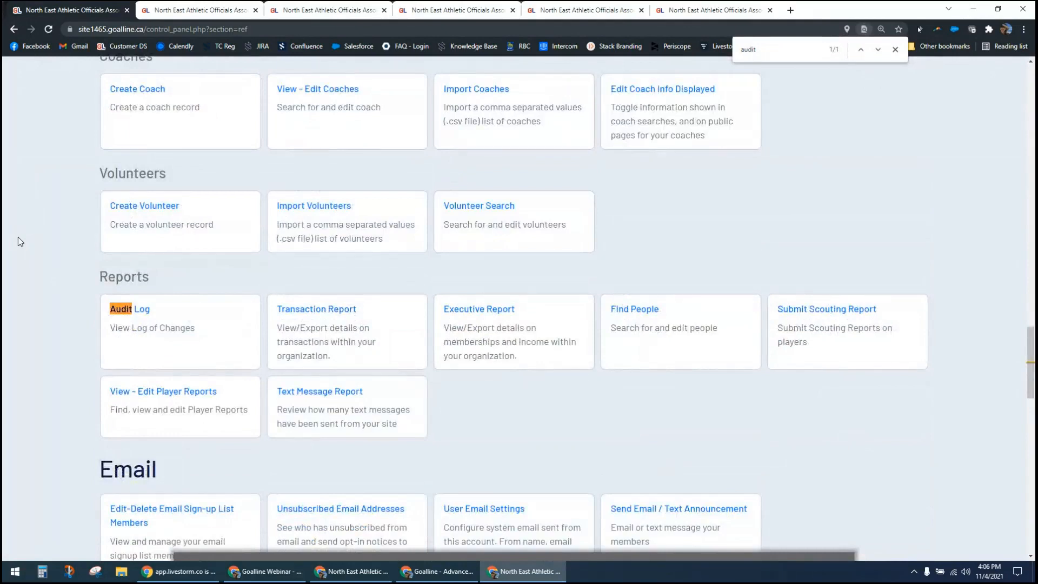
pyautogui.write('assignor')
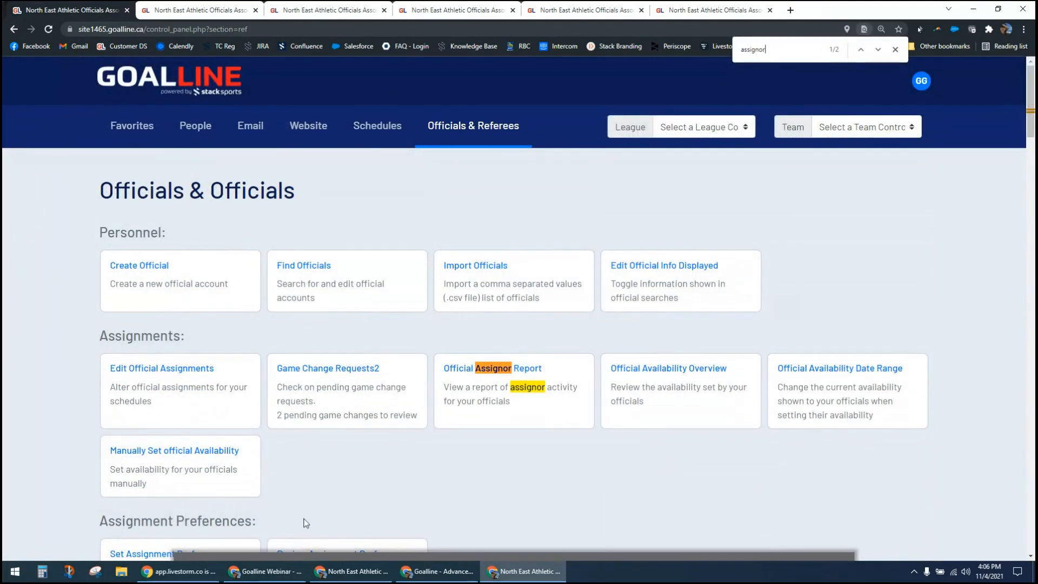
pyautogui.click(534, 366)
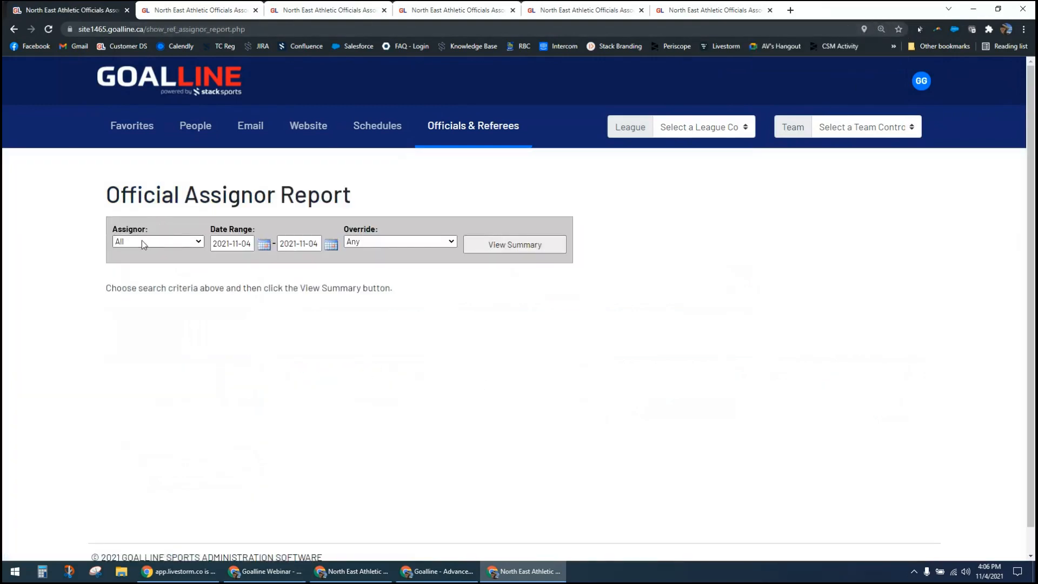
# Step: View the assignor summary for all assignors on 2021-11-04 with any override, and examine the listed assignor's row
pyautogui.click(144, 244)
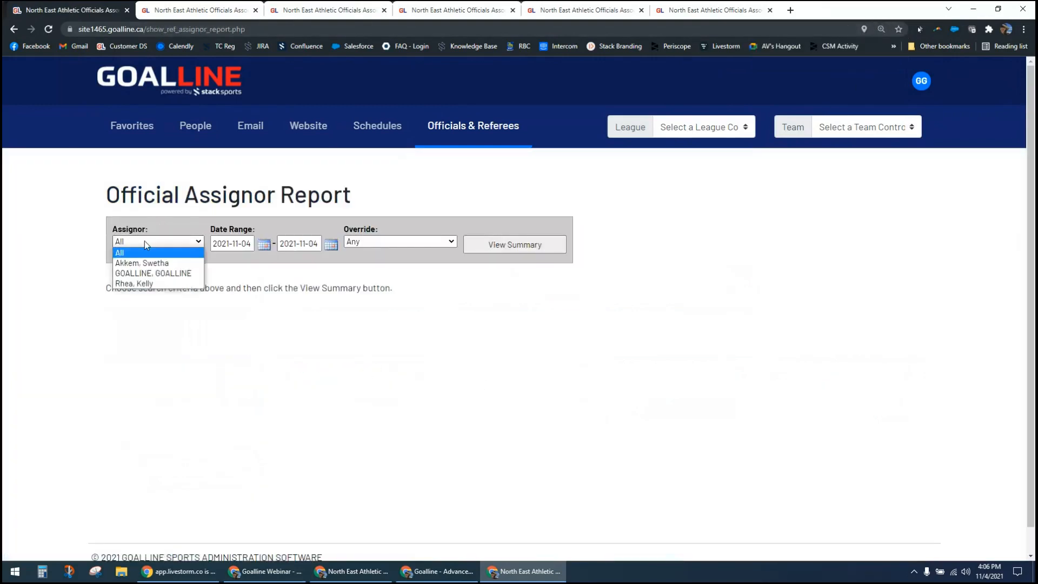
pyautogui.click(206, 231)
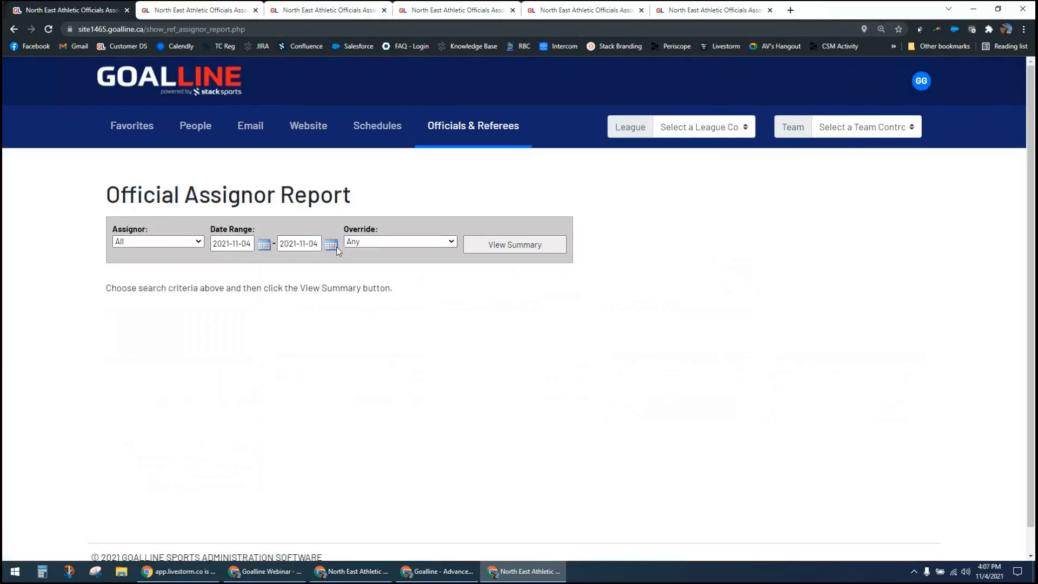
pyautogui.click(381, 244)
pyautogui.click(382, 253)
pyautogui.click(514, 245)
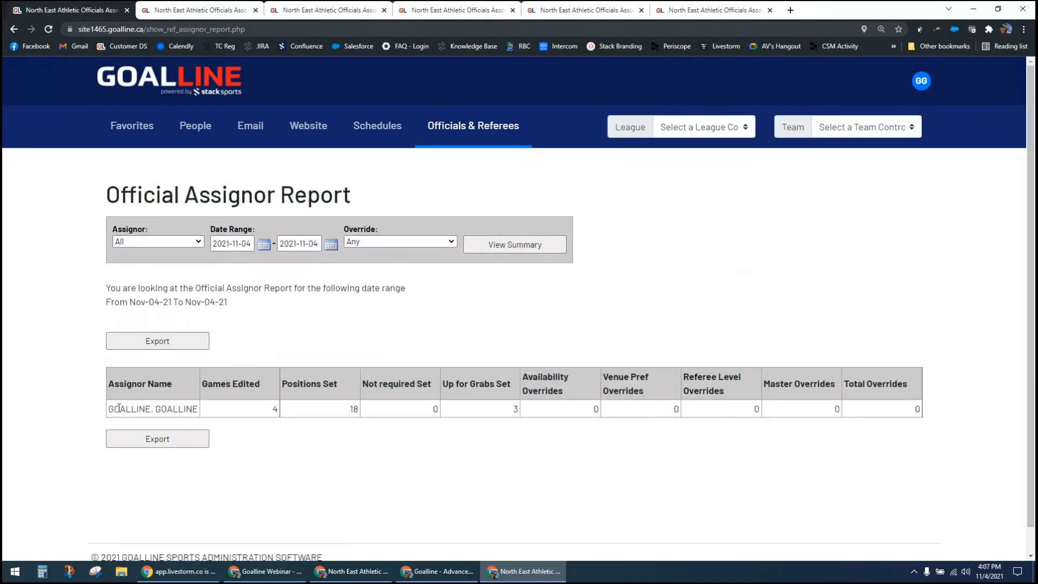
pyautogui.moveTo(116, 409); pyautogui.dragTo(168, 408)
pyautogui.click(89, 410)
# Step: Set the assignor report's start date to 2021-08-01, view the summary again and examine the assignor's activity and override columns
pyautogui.click(238, 244)
pyautogui.click(221, 264)
pyautogui.click(221, 264)
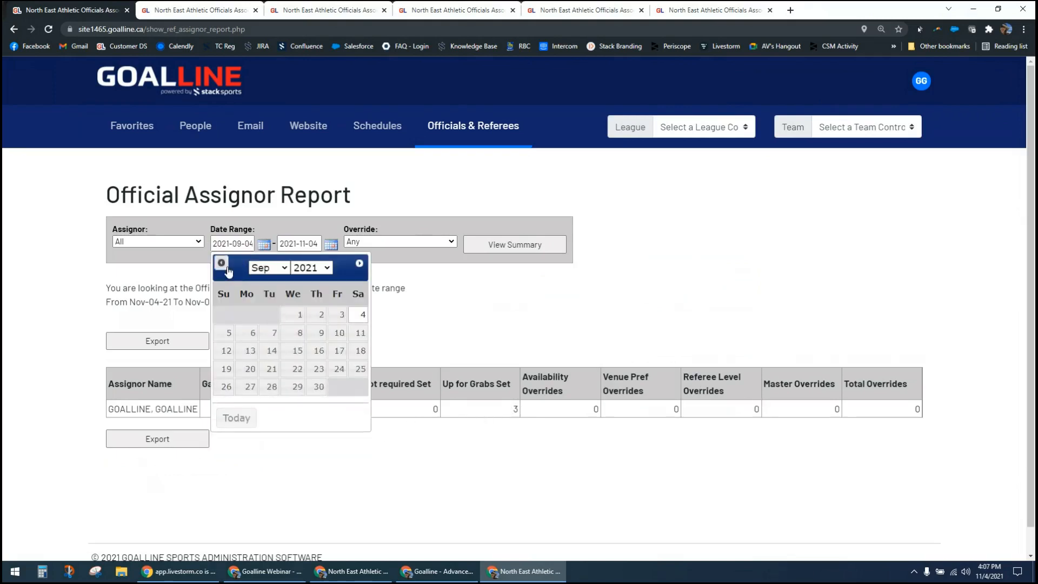
pyautogui.click(221, 263)
pyautogui.click(226, 315)
pyautogui.click(502, 247)
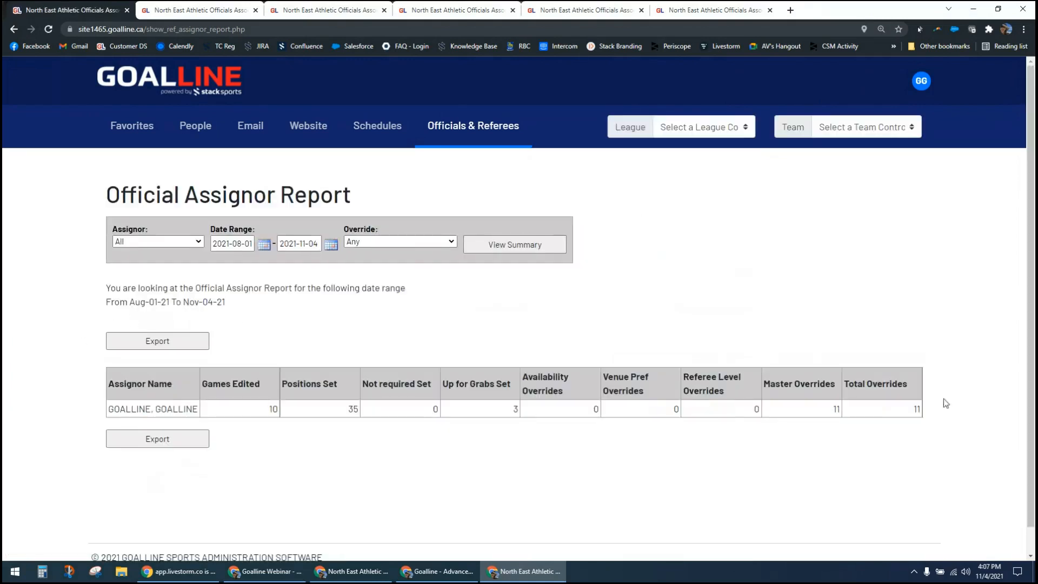
pyautogui.doubleClick(173, 409)
pyautogui.click(420, 360)
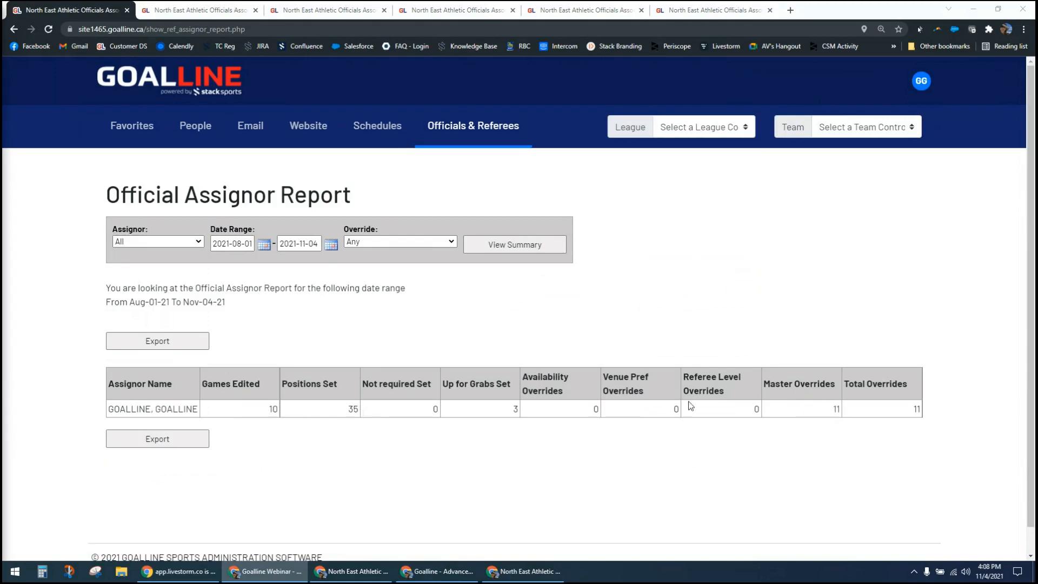
pyautogui.click(636, 334)
# Step: Return to the officials reports and view the Official Game Count Per Team for ESHR-A - Women - Hurricane Inlet League with All Qualified Officials
pyautogui.click(462, 129)
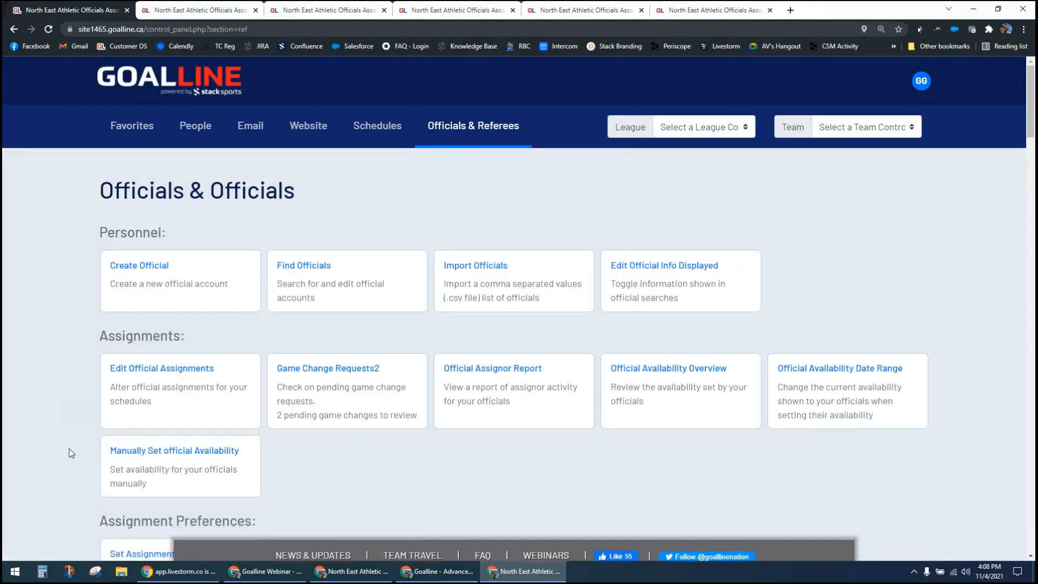
pyautogui.scroll(-7, 71, 452)
pyautogui.scroll(-6, 71, 449)
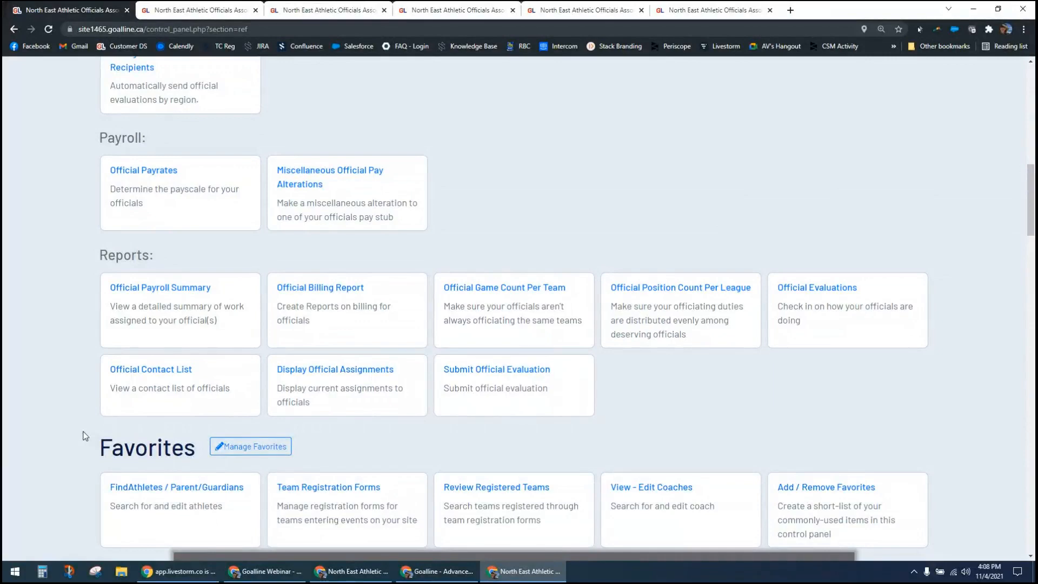
pyautogui.click(478, 294)
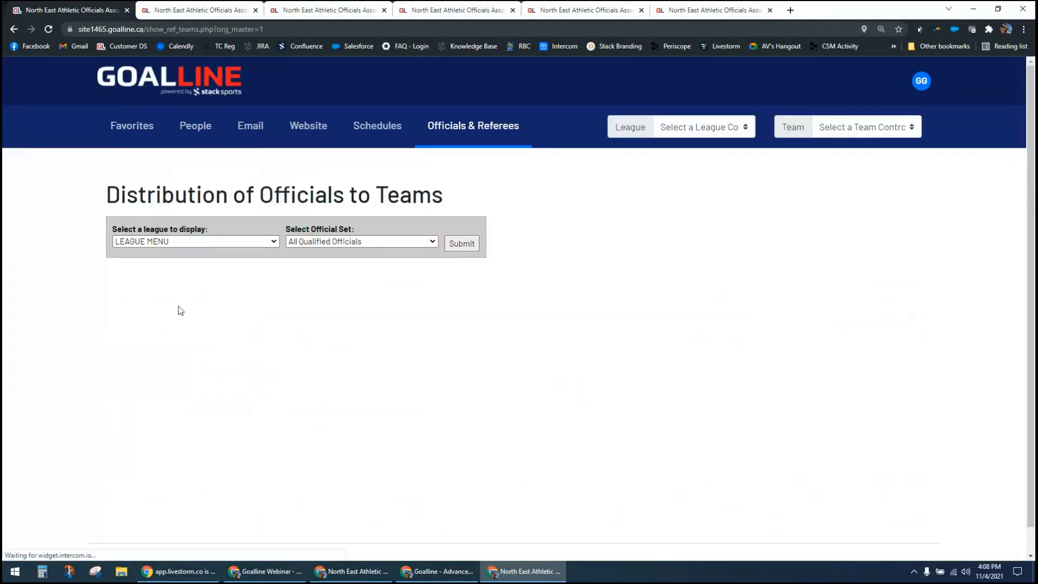
pyautogui.click(243, 241)
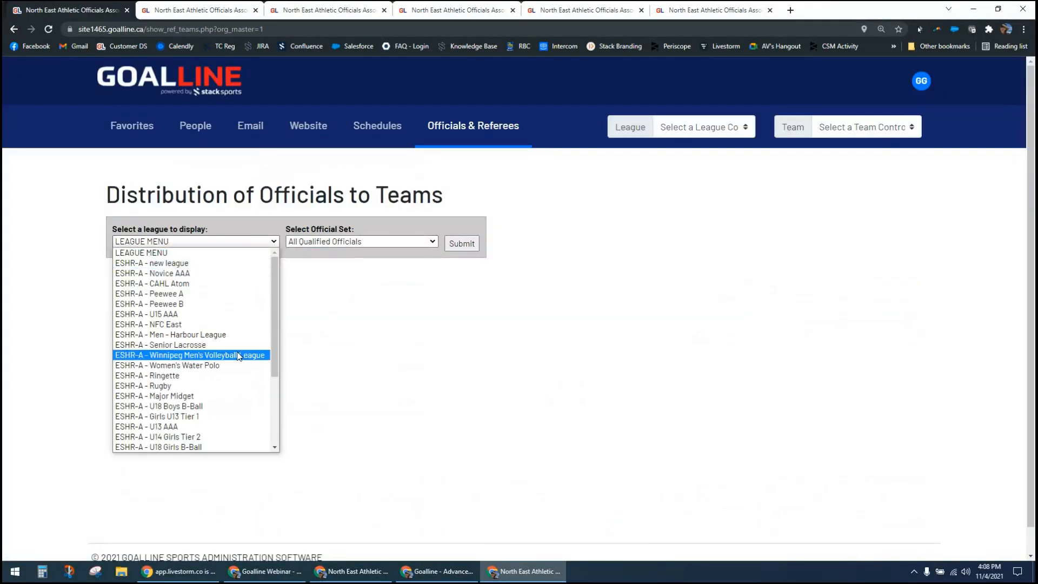
pyautogui.scroll(-4, 233, 364)
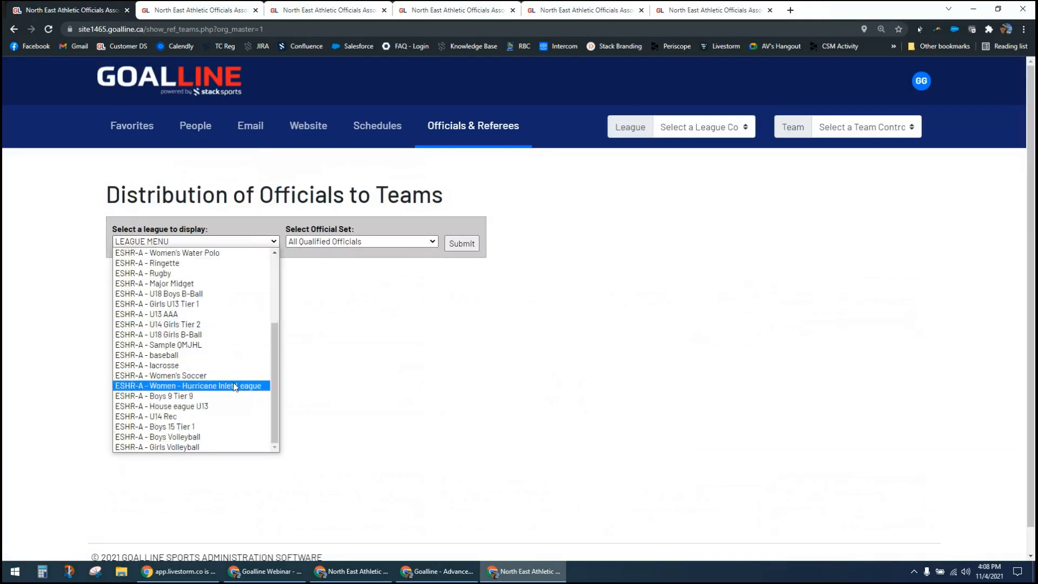
pyautogui.click(238, 385)
pyautogui.click(463, 245)
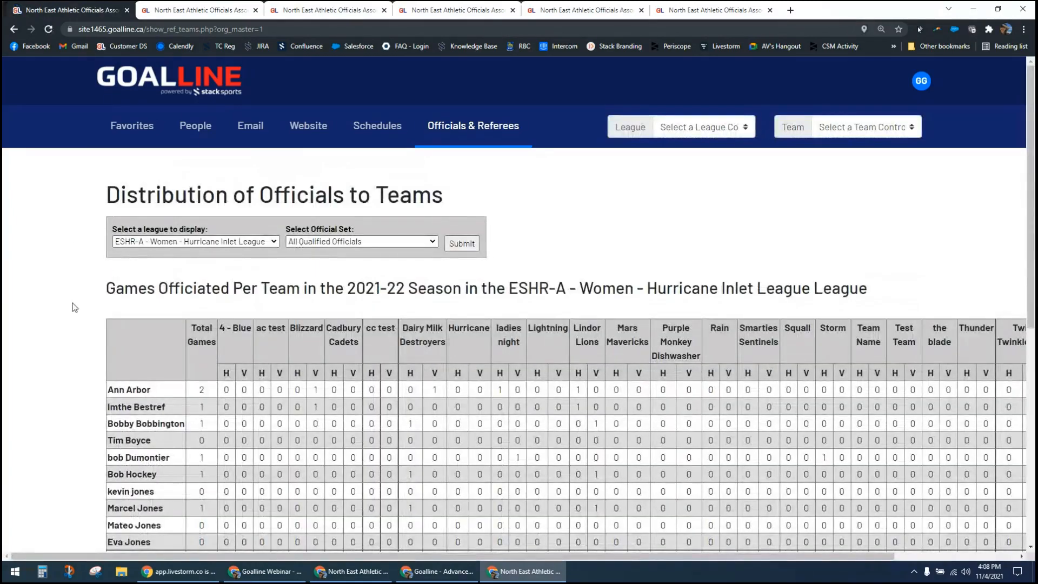
# Step: Examine the first listed official's total games and home and visitor counts per team
pyautogui.scroll(-2, 75, 309)
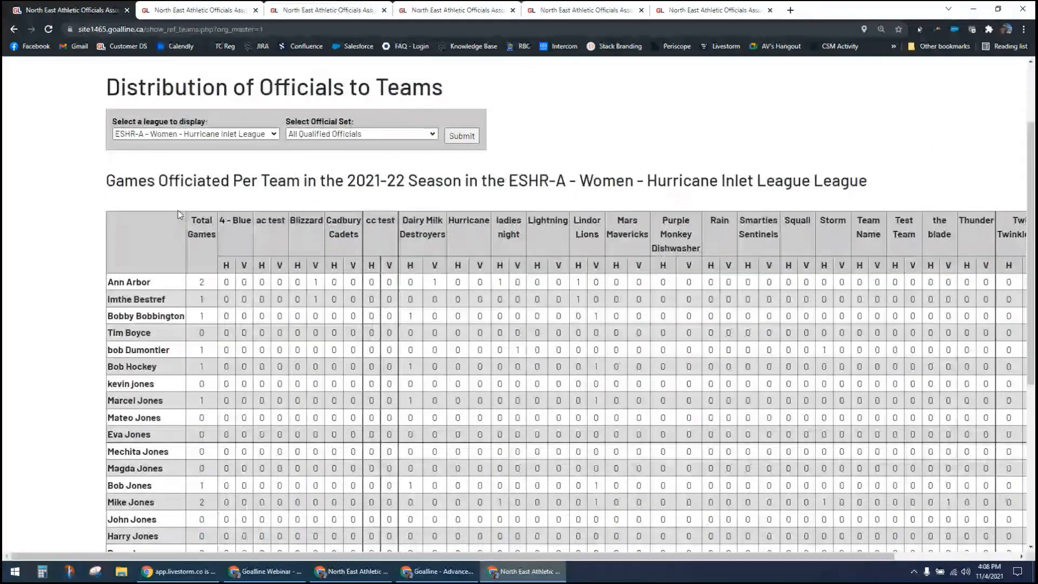
pyautogui.moveTo(113, 282); pyautogui.dragTo(152, 283)
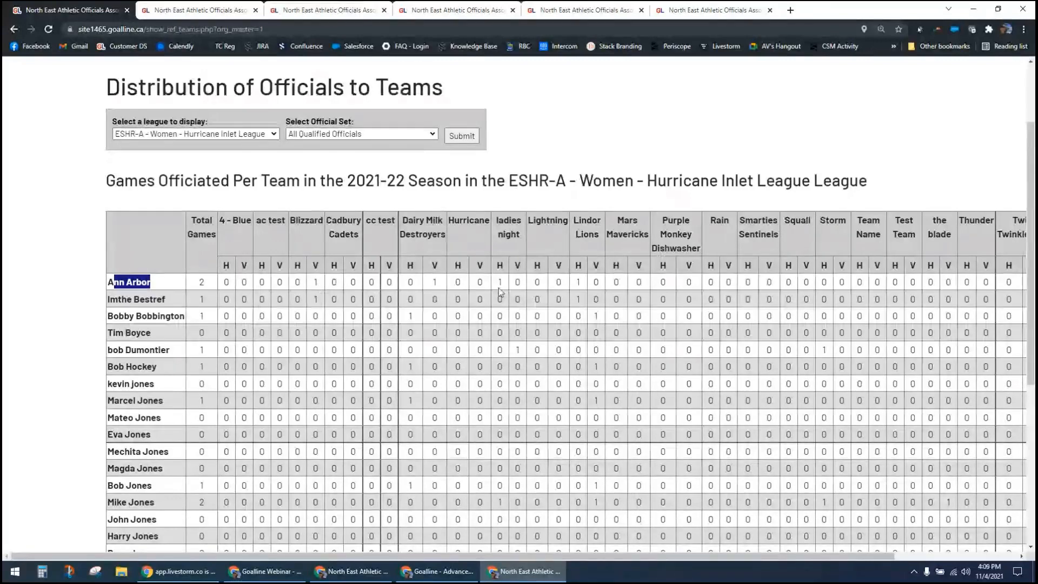
pyautogui.click(576, 290)
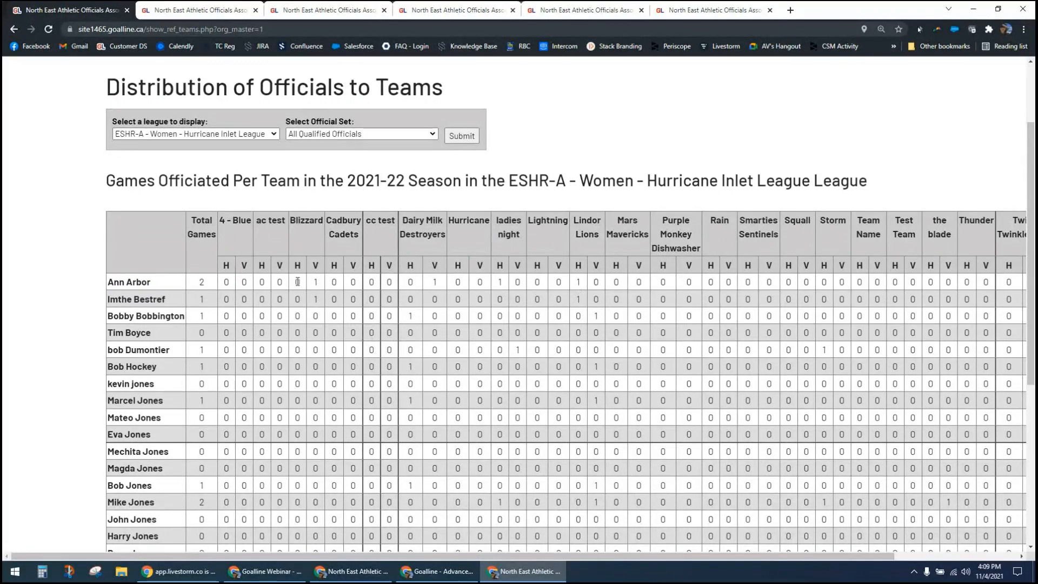
pyautogui.moveTo(152, 283); pyautogui.dragTo(109, 284)
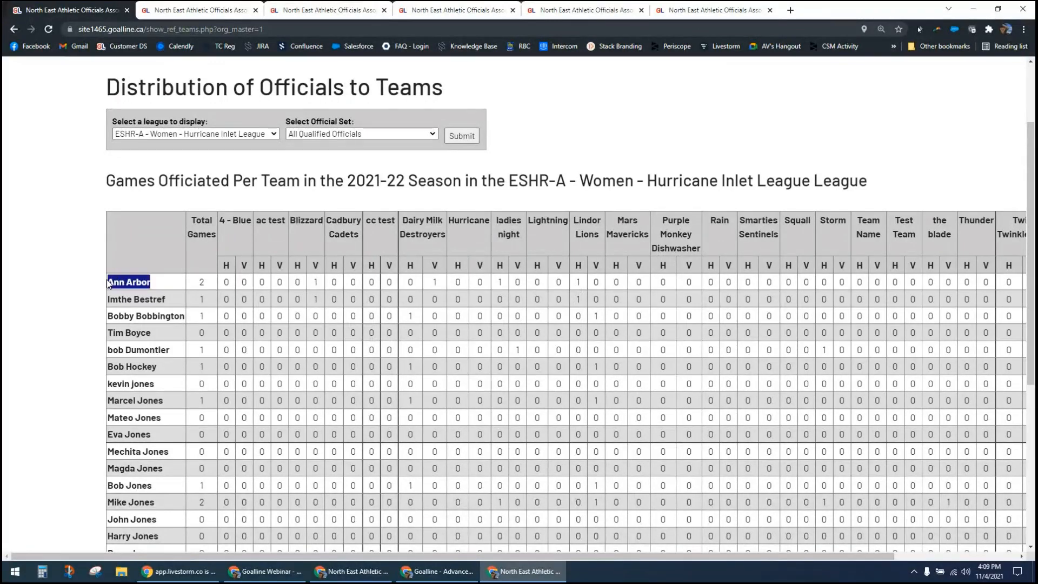
pyautogui.click(90, 297)
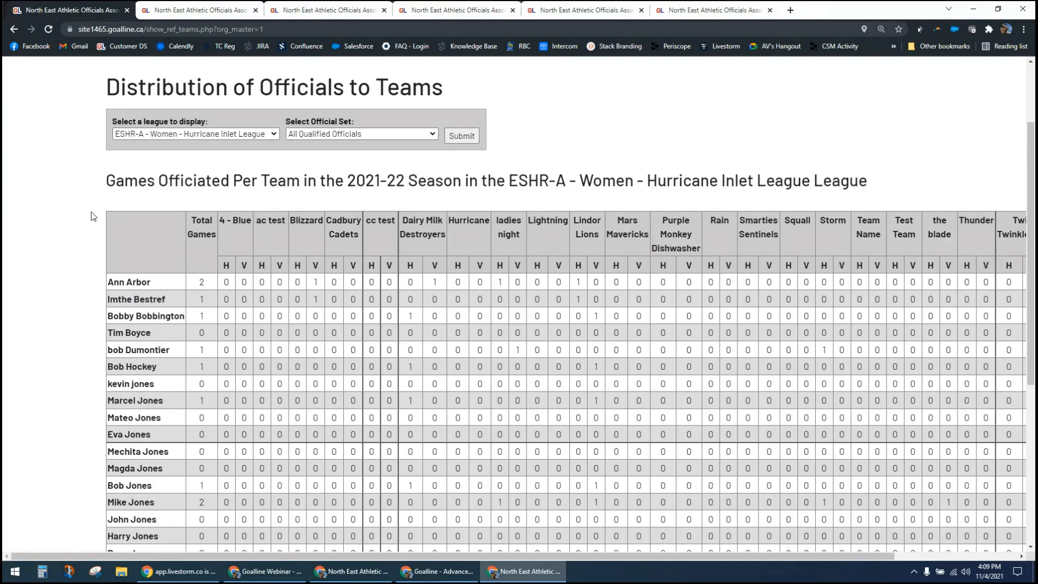
# Step: Go back to the officials reports and view the Official Position Count Per League for Women - Hurricane Inlet League, 2021-08-01 to 2022-07-31, All Qualified Officials
pyautogui.scroll(2, 96, 202)
pyautogui.press('F5')
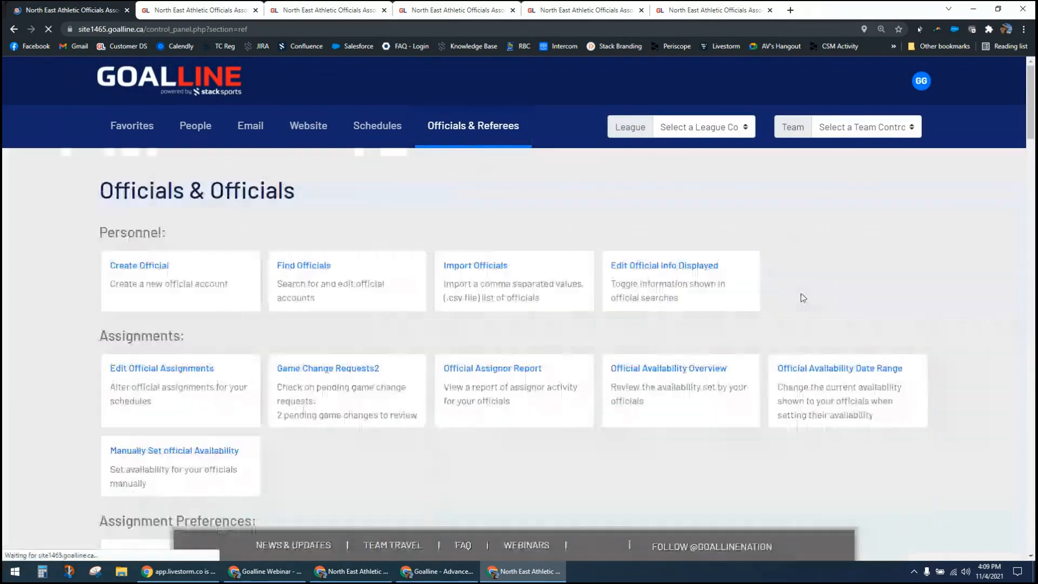
pyautogui.scroll(-8, 918, 357)
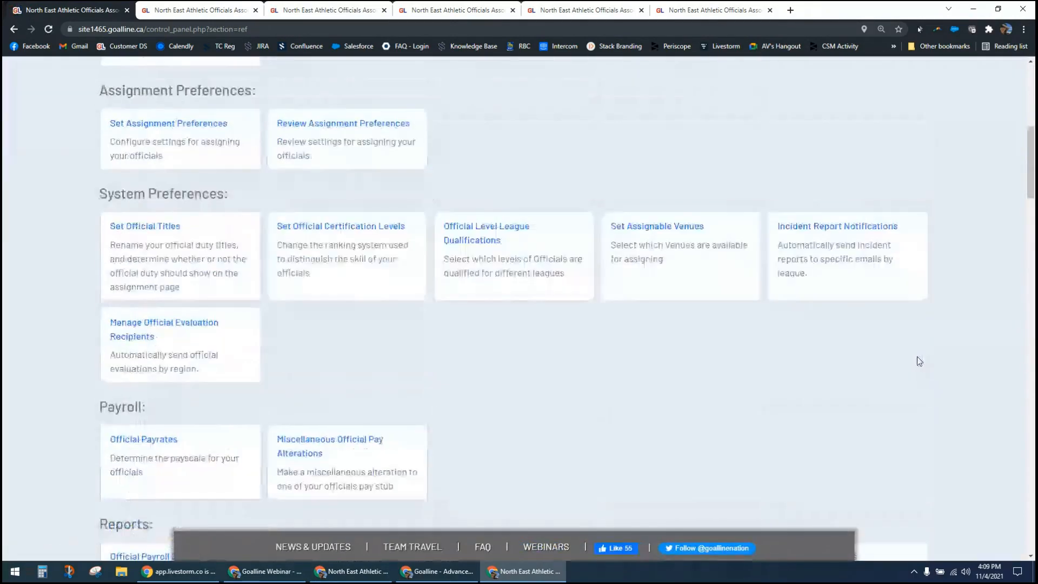
pyautogui.scroll(-7, 917, 359)
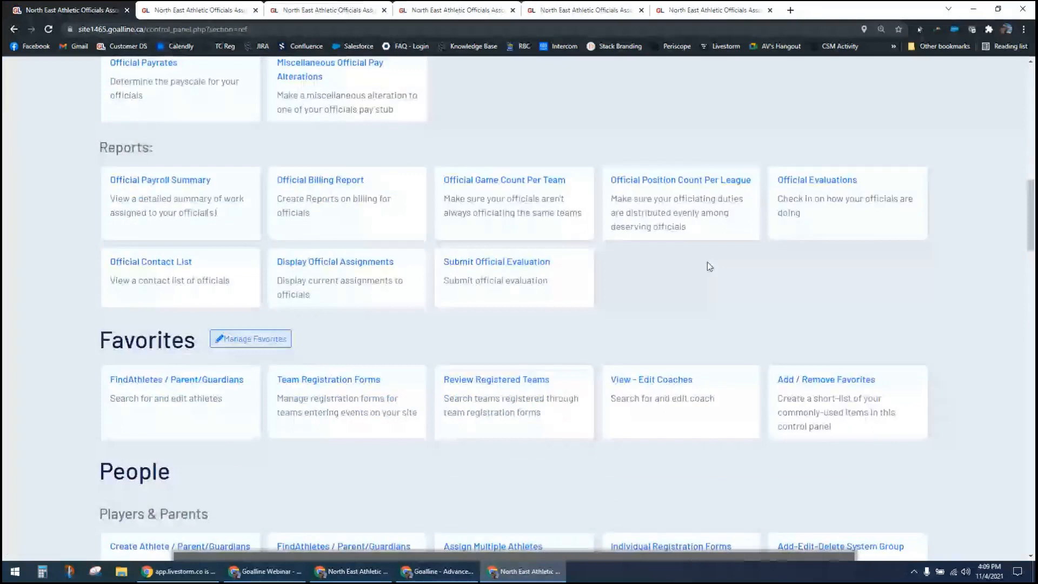
pyautogui.click(195, 289)
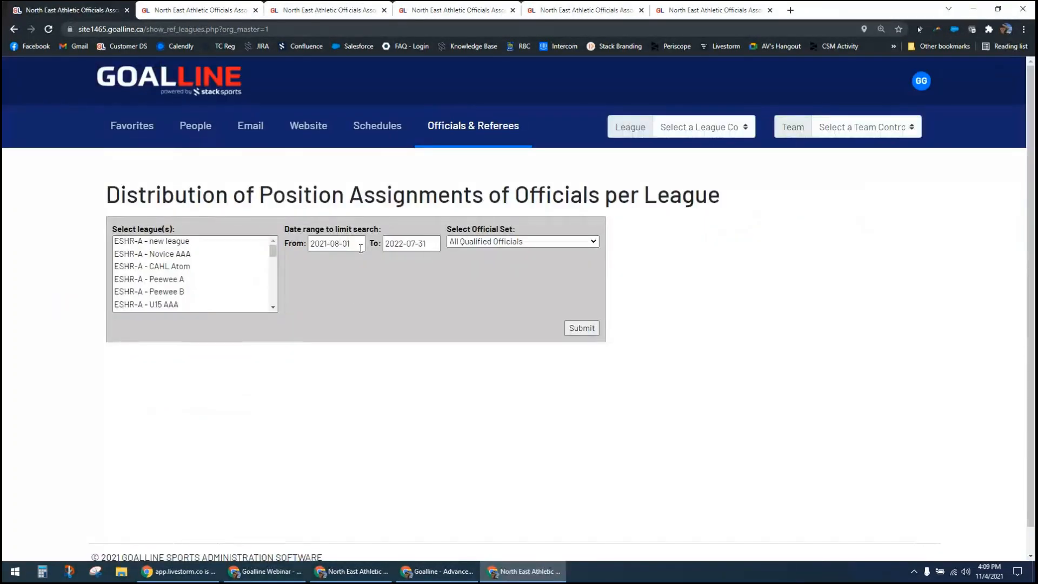
pyautogui.click(588, 332)
pyautogui.moveTo(273, 307); pyautogui.dragTo(274, 306)
pyautogui.click(261, 279)
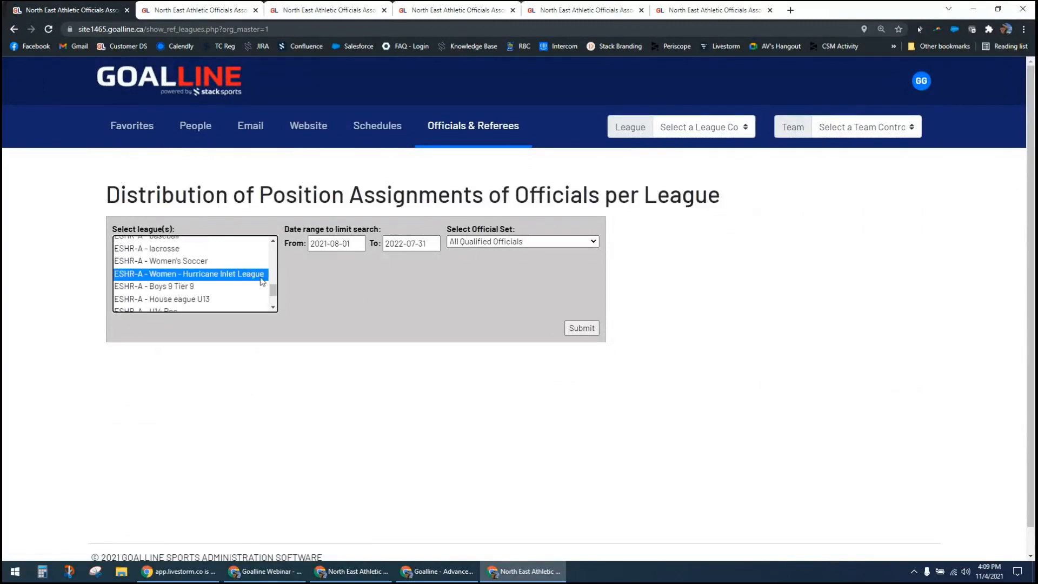
pyautogui.click(582, 325)
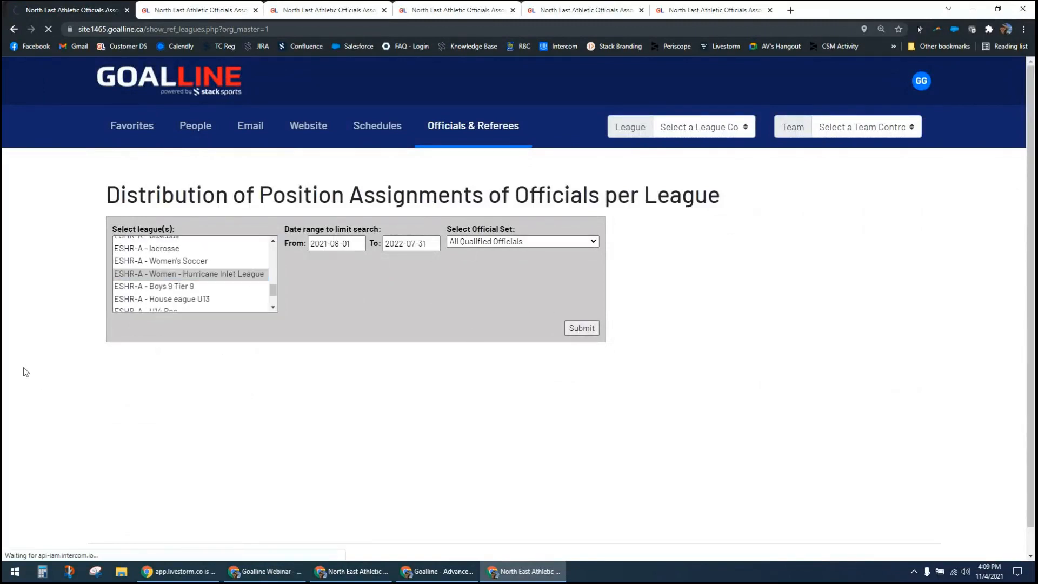
# Step: Examine how many games each official worked per position, and return to the Officials & Referees control panel
pyautogui.scroll(-4, 48, 349)
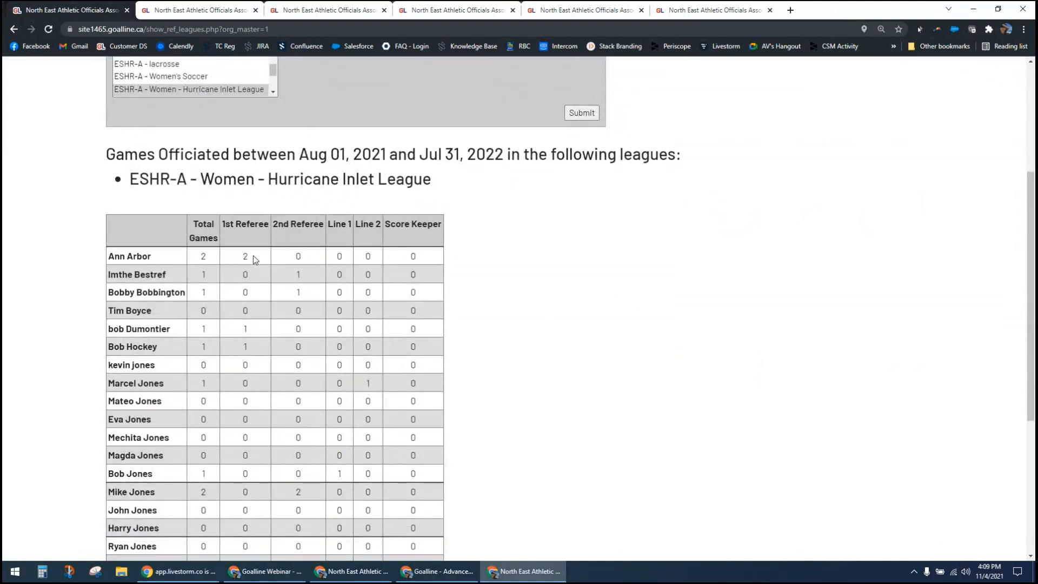
pyautogui.scroll(-1, 245, 403)
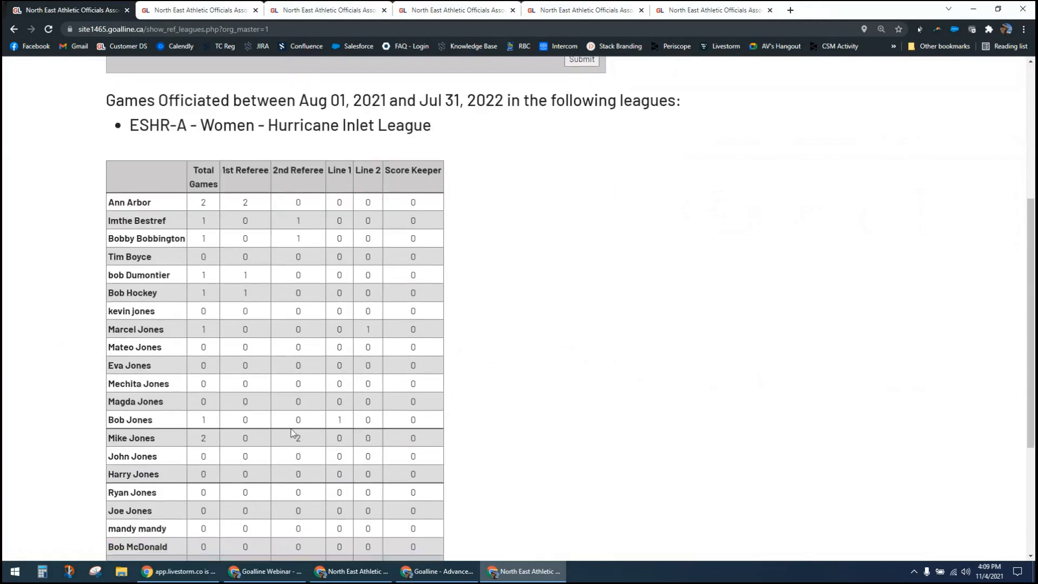
pyautogui.scroll(-4, 304, 440)
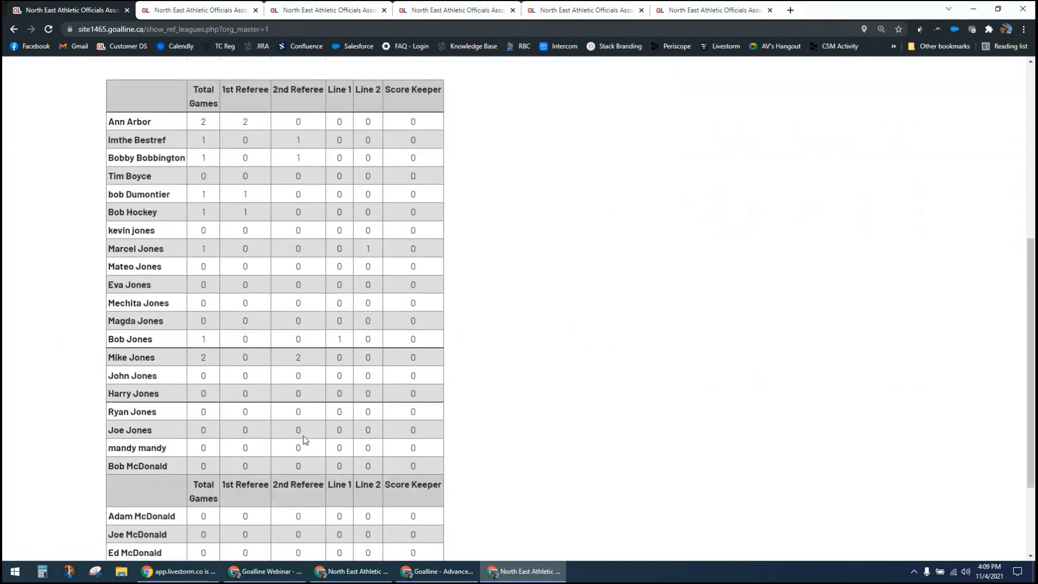
pyautogui.scroll(4, 430, 444)
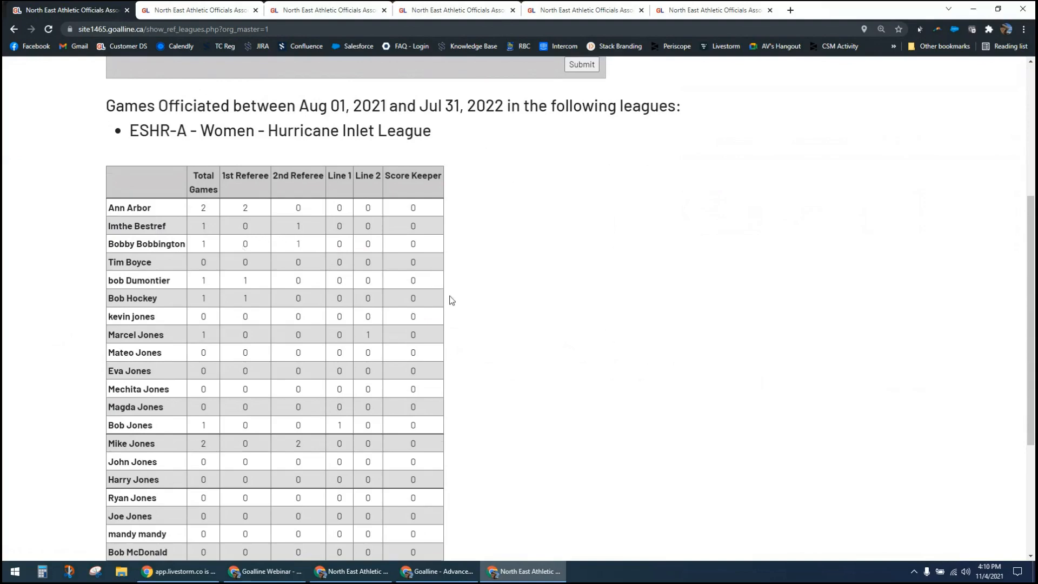
pyautogui.scroll(3, 452, 300)
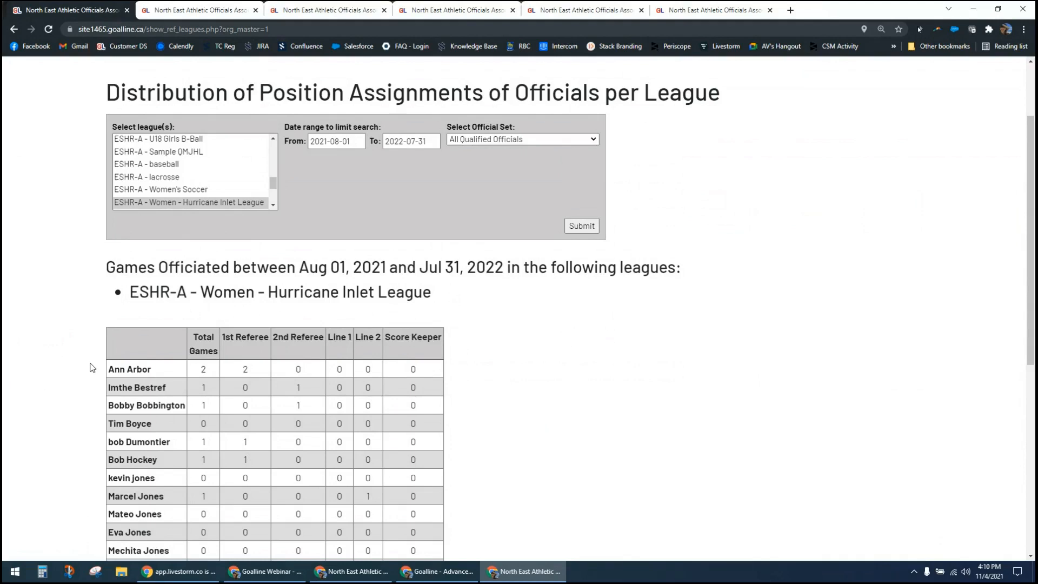
pyautogui.scroll(-1, 92, 368)
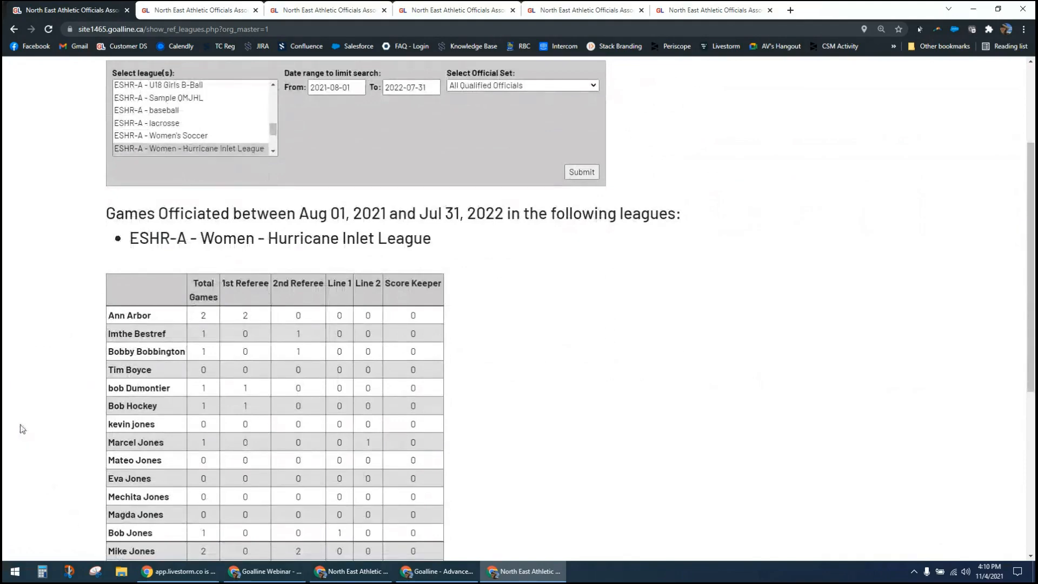
pyautogui.scroll(1, 22, 428)
pyautogui.scroll(2, 23, 429)
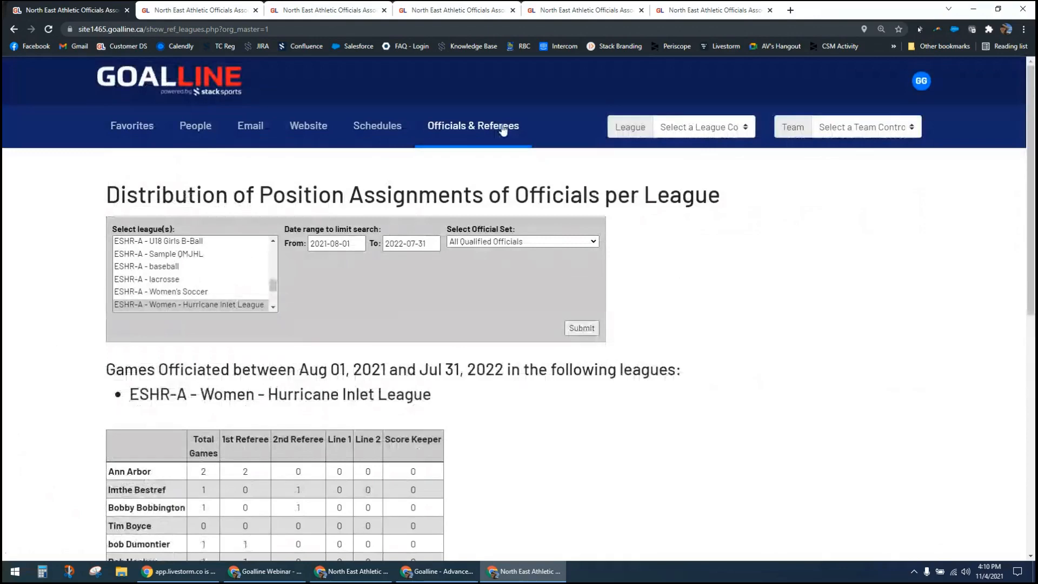
pyautogui.click(485, 129)
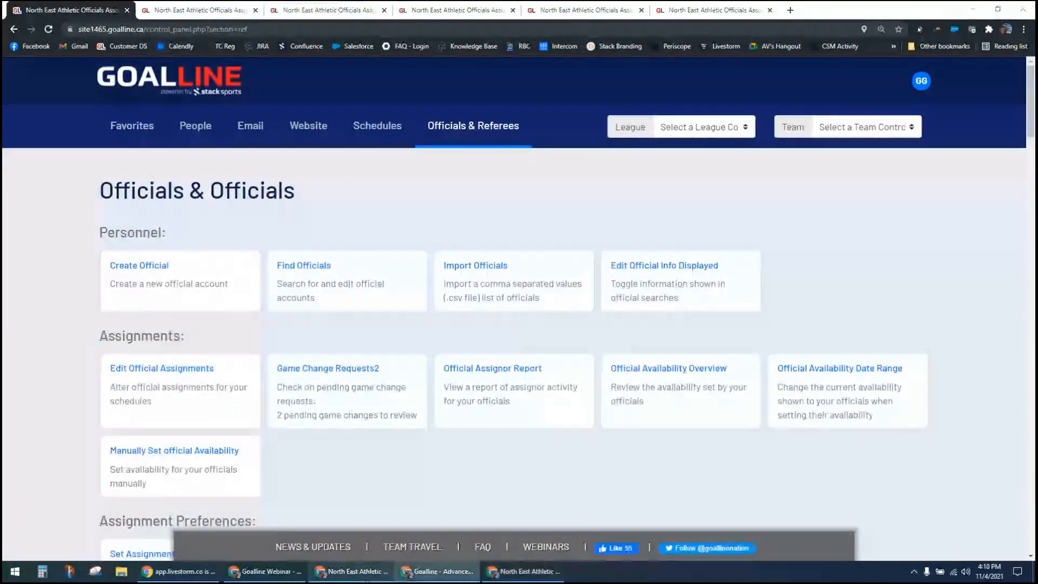
# Step: Switch to the official's own Goalline window, open the form for submitting an official evaluation, and examine its game details, ratings and comment sections
pyautogui.click(353, 571)
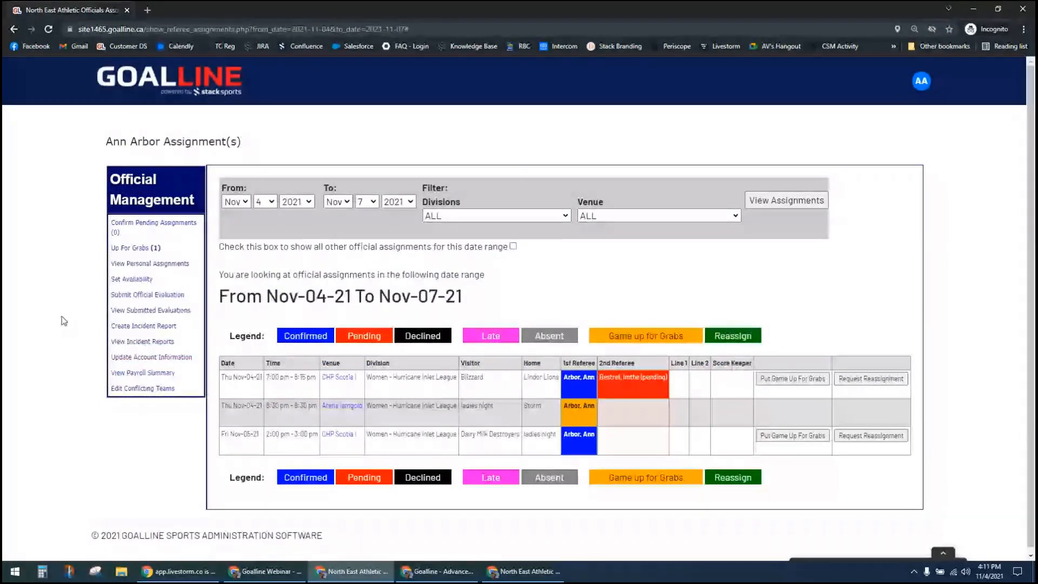
pyautogui.click(142, 296)
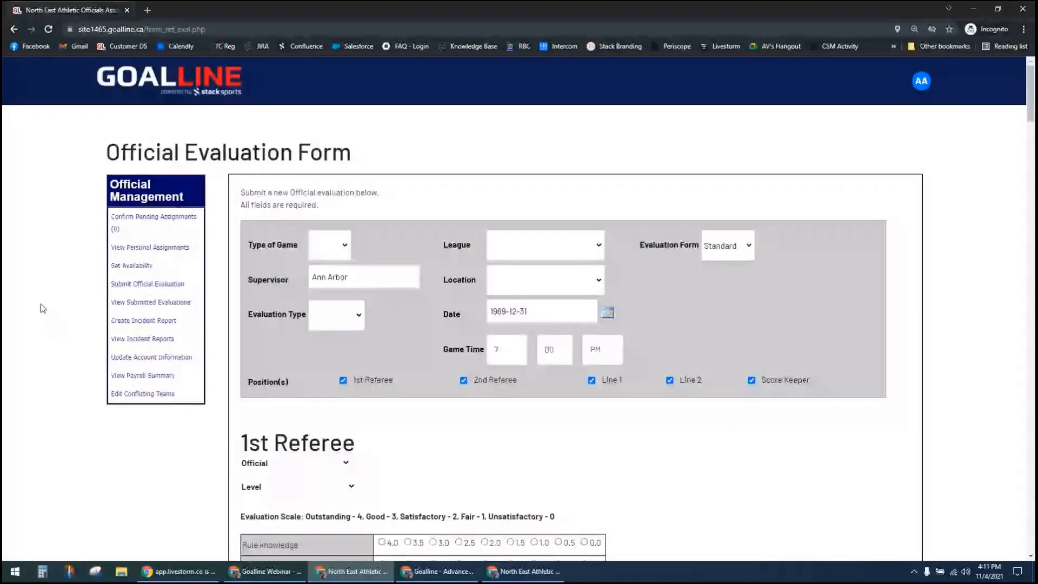
pyautogui.scroll(-2, 41, 311)
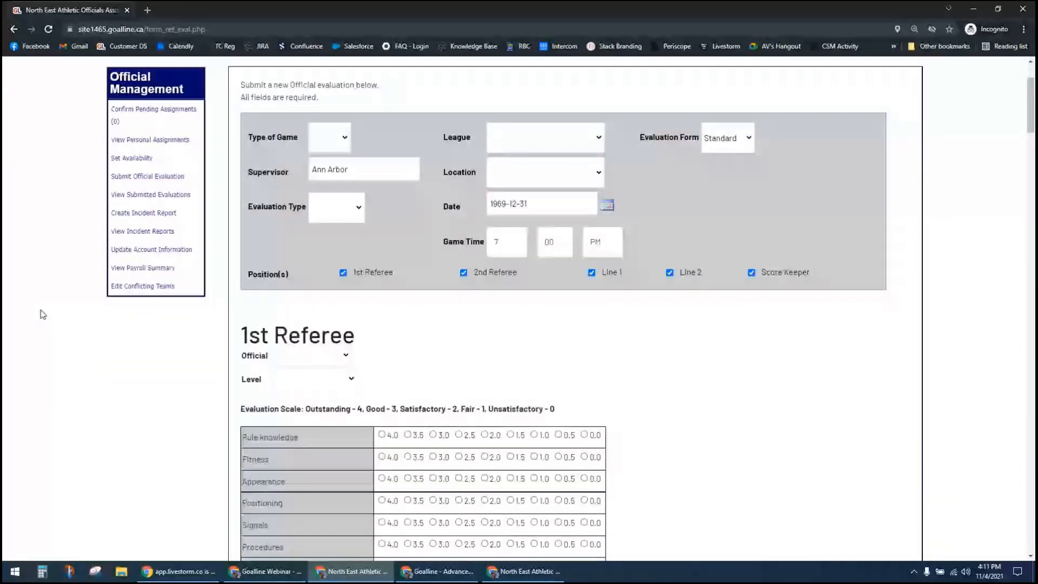
pyautogui.scroll(-2, 42, 314)
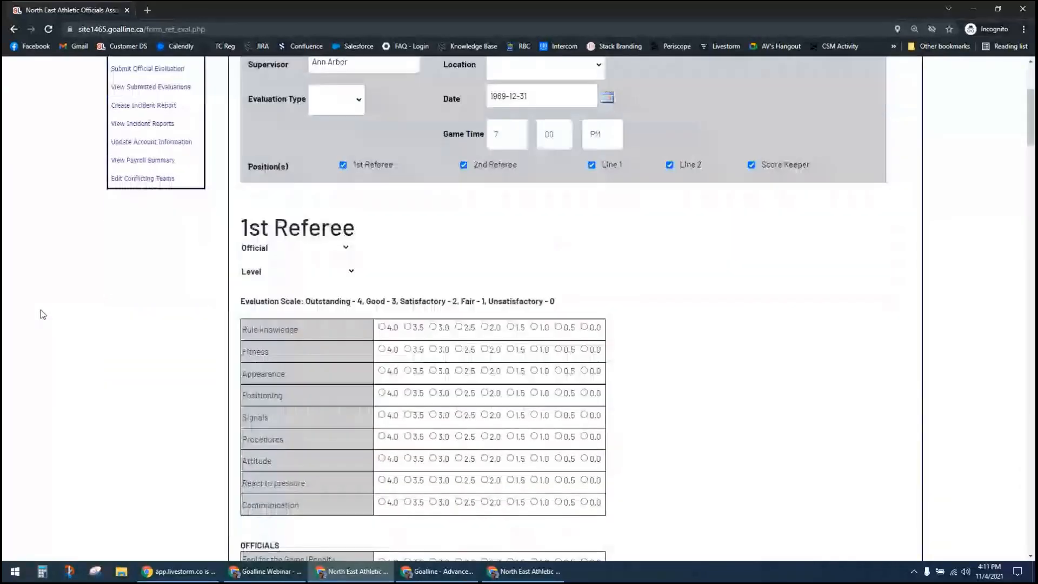
pyautogui.scroll(-3, 43, 314)
pyautogui.scroll(-8, 42, 315)
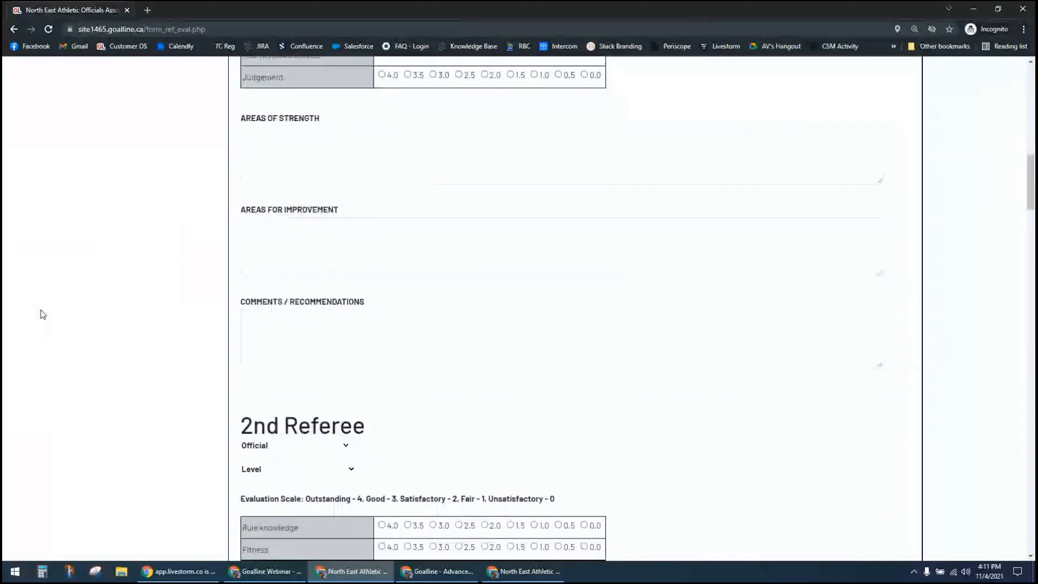
pyautogui.scroll(4, 43, 314)
pyautogui.scroll(10, 43, 315)
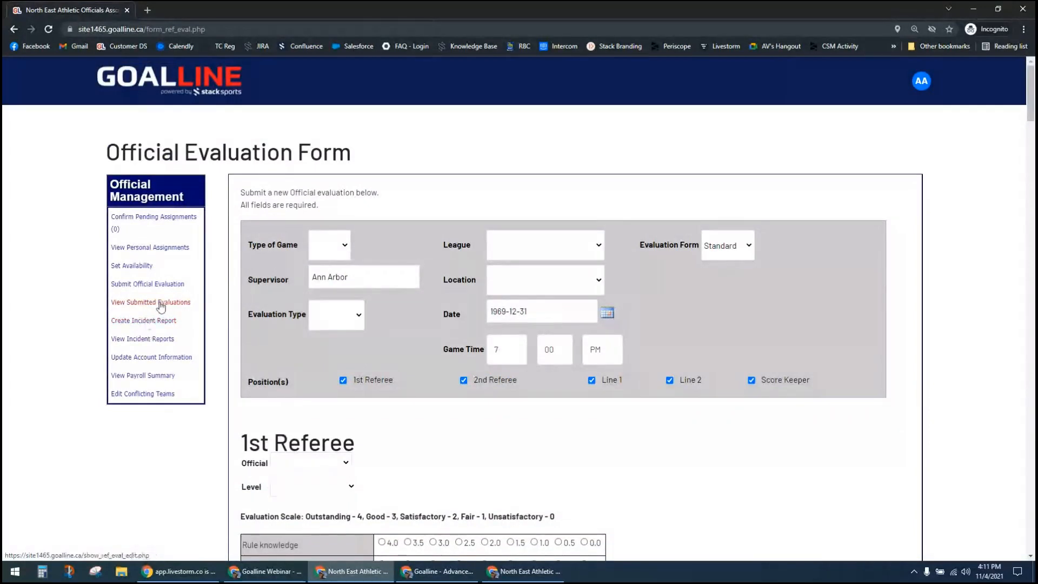
# Step: Open a new game incident report and look through the leagues available for it without choosing one
pyautogui.click(121, 324)
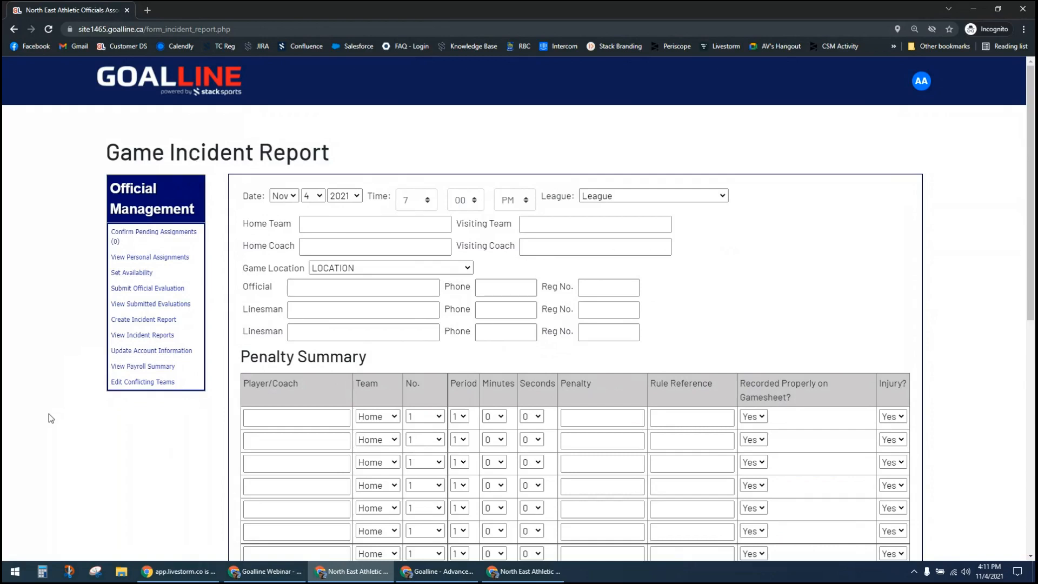
pyautogui.click(690, 198)
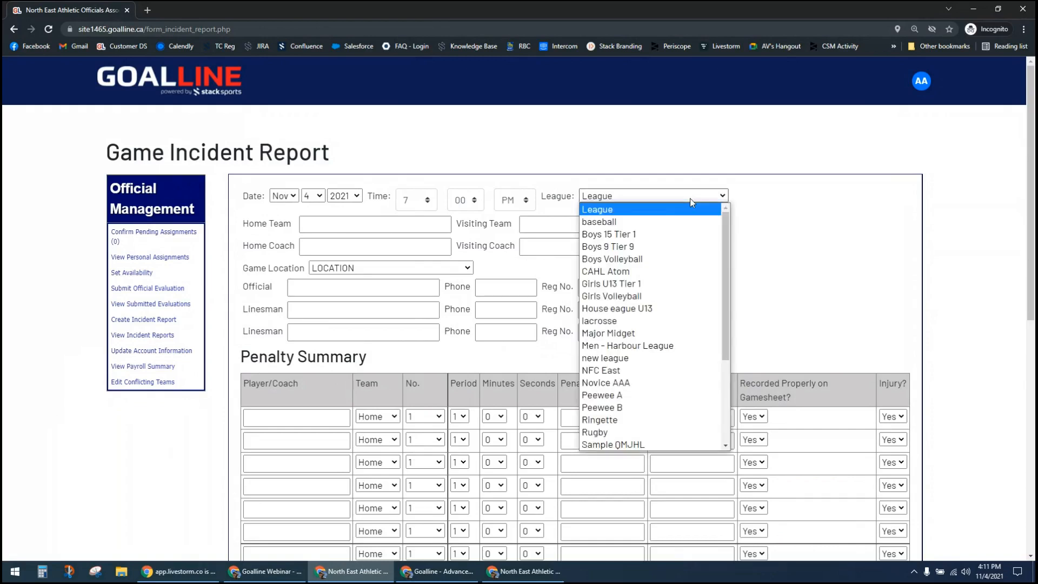
pyautogui.click(751, 210)
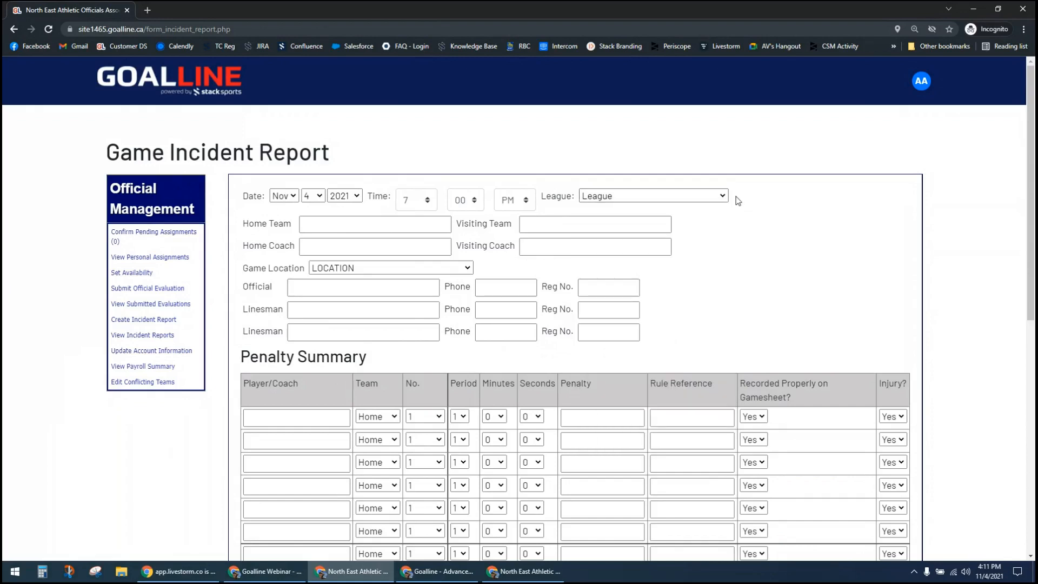
pyautogui.click(722, 196)
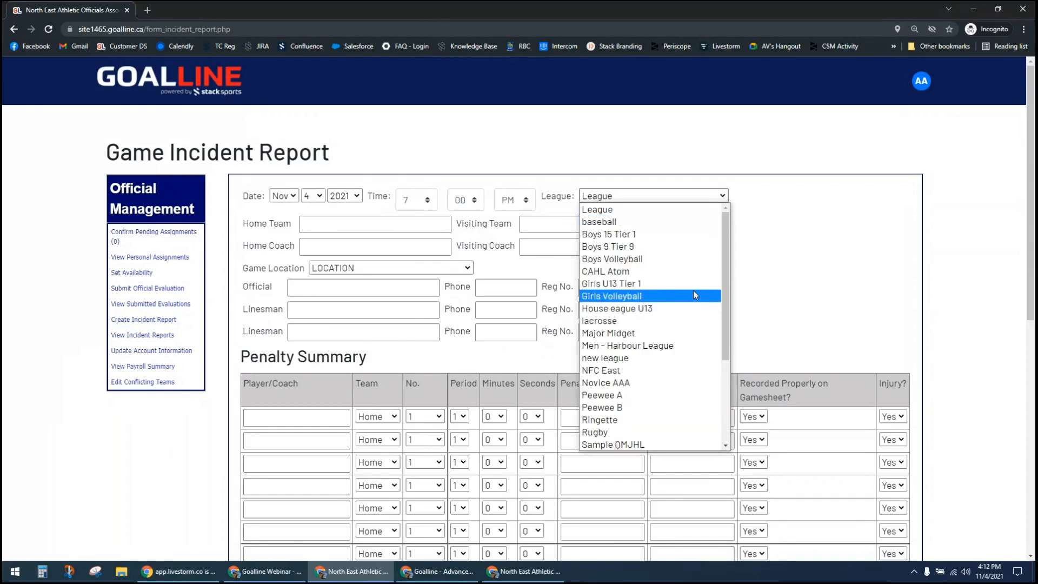
pyautogui.click(762, 276)
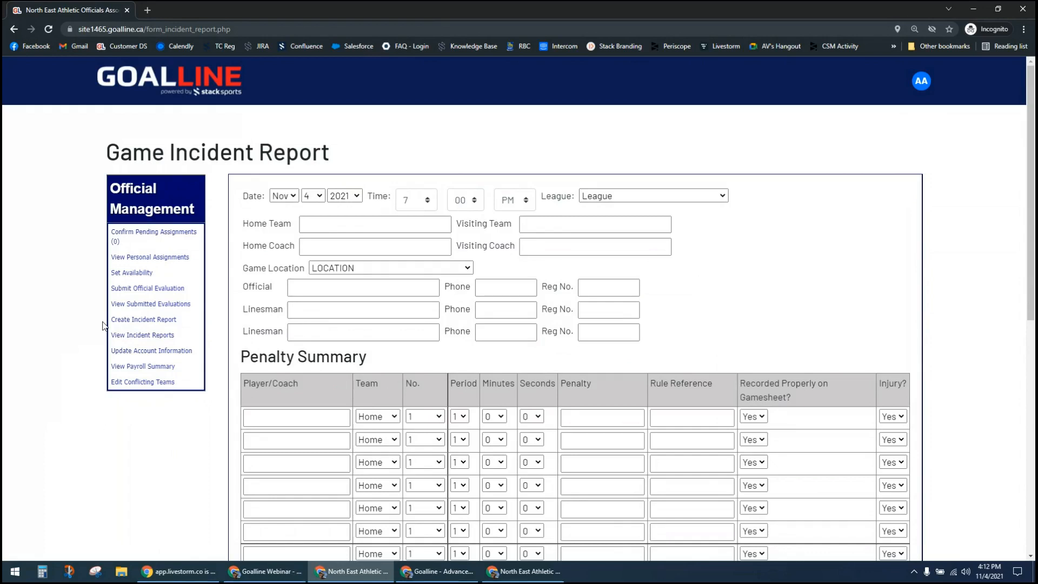
# Step: View the official's payroll summary page, and open the conflicting teams page to look over its list of leagues
pyautogui.click(124, 369)
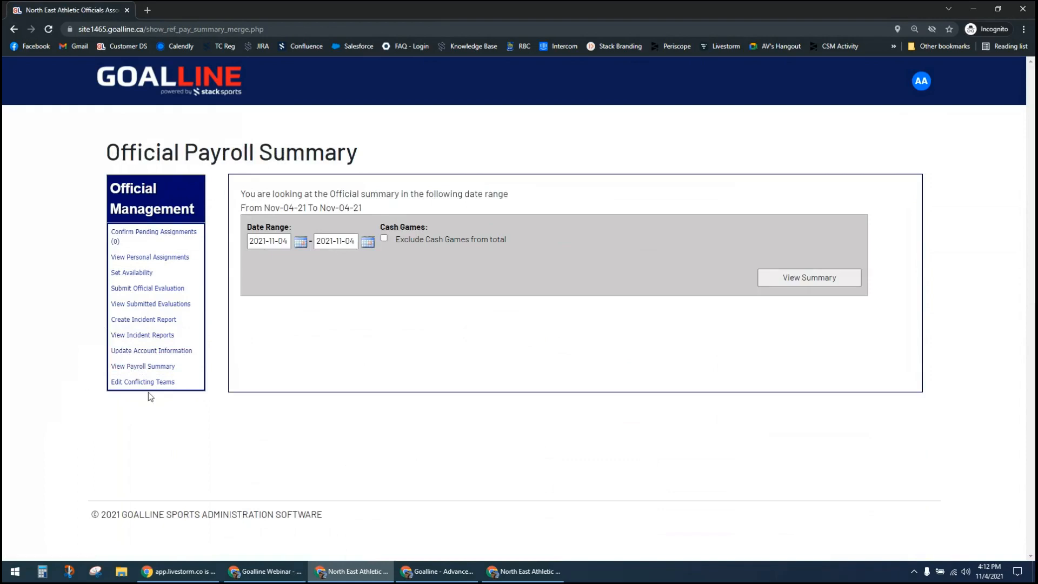
pyautogui.click(162, 384)
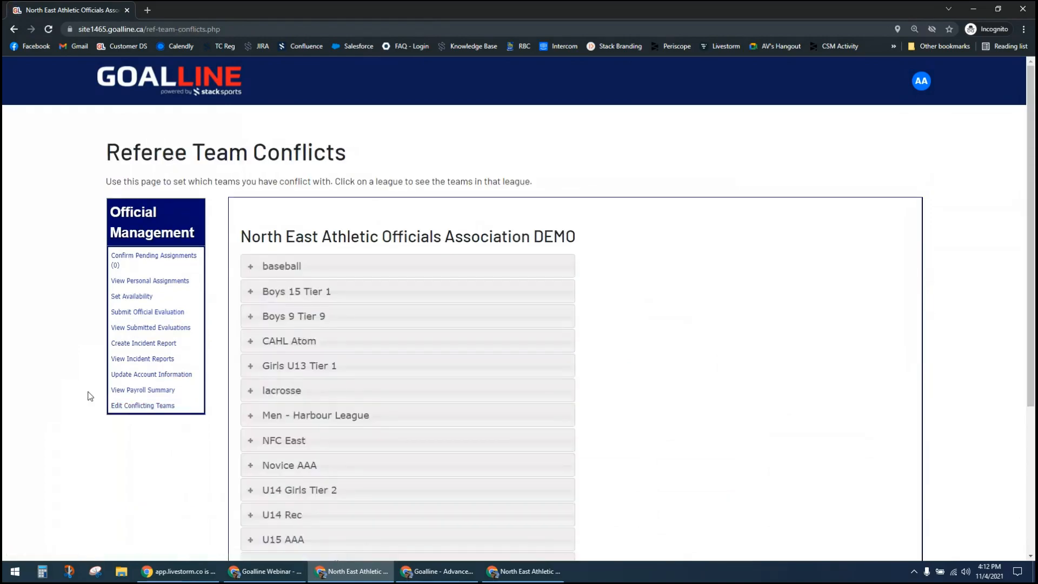
pyautogui.scroll(-4, 731, 390)
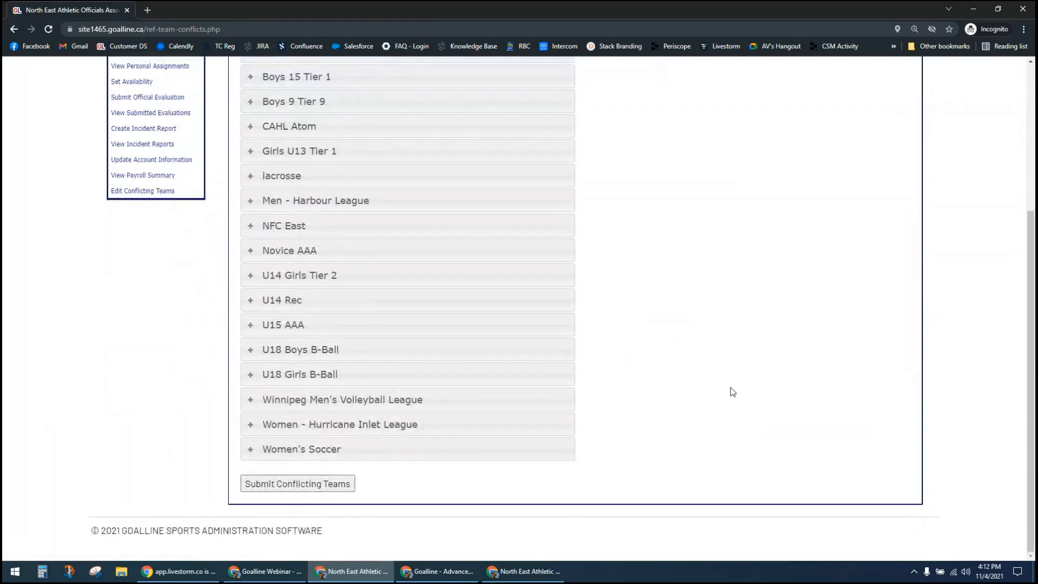
pyautogui.scroll(1, 731, 391)
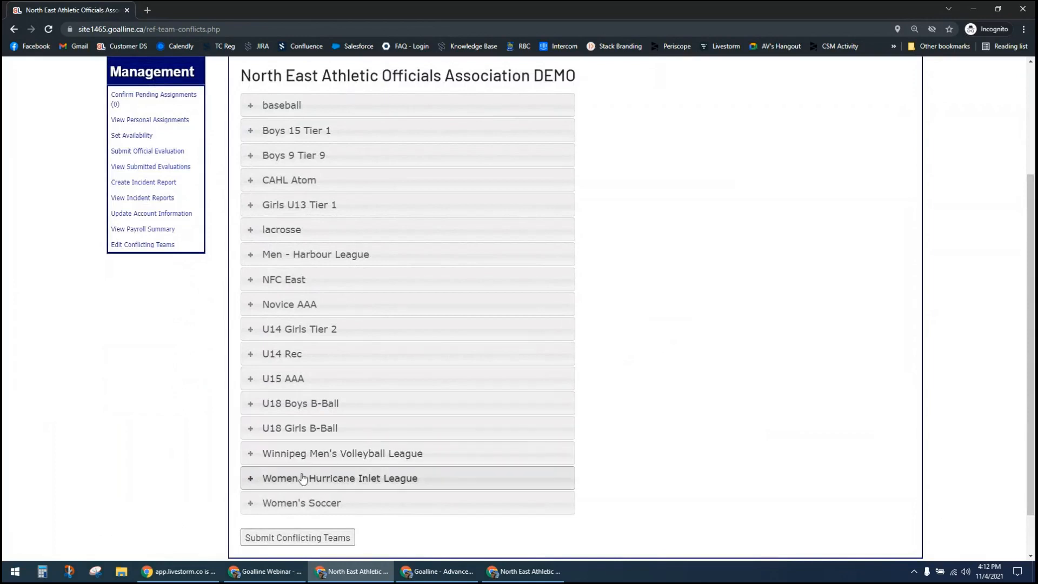
# Step: Expand Women - Hurricane Inlet League on the team conflicts page and examine which of its teams are marked as conflicts
pyautogui.click(249, 480)
pyautogui.scroll(-3, 172, 475)
pyautogui.scroll(-4, 172, 475)
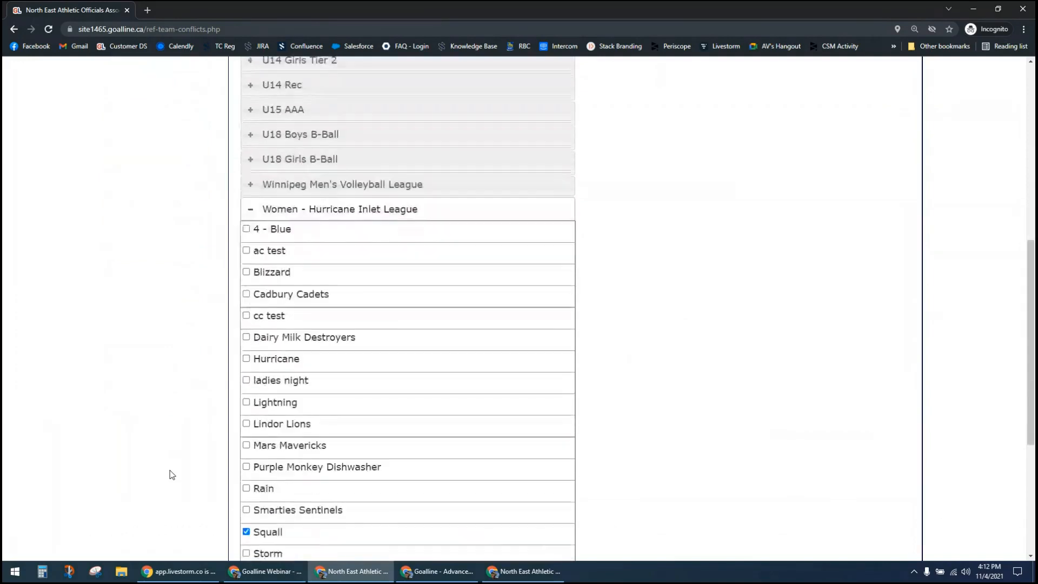
pyautogui.scroll(-2, 172, 474)
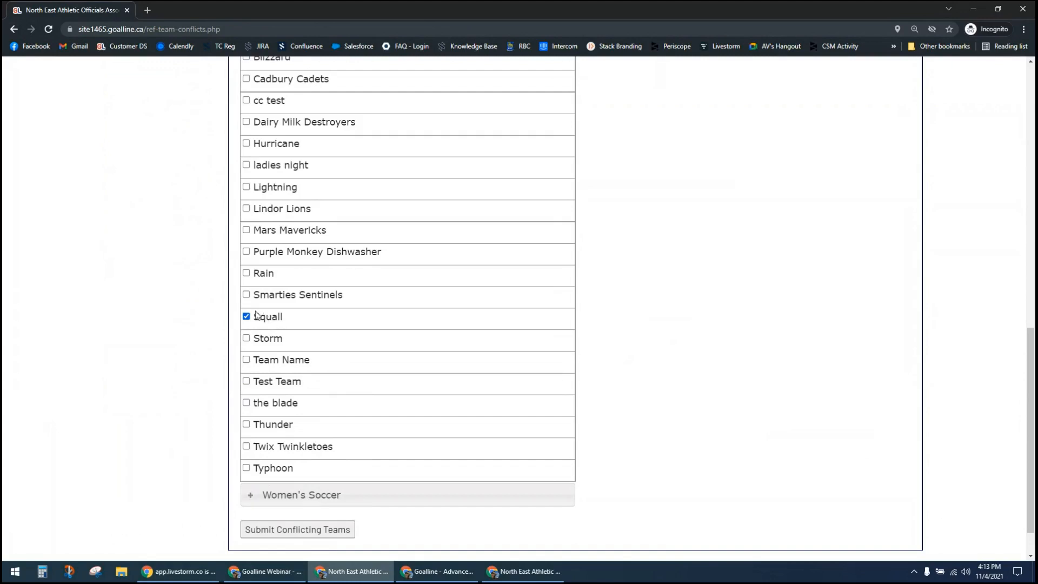
pyautogui.scroll(3, 234, 329)
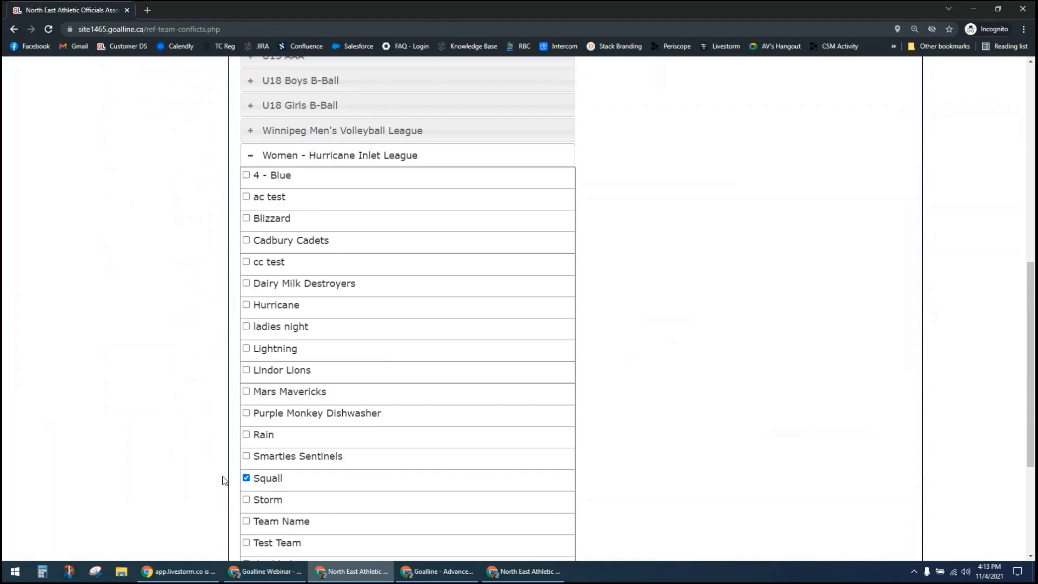
pyautogui.scroll(3, 224, 481)
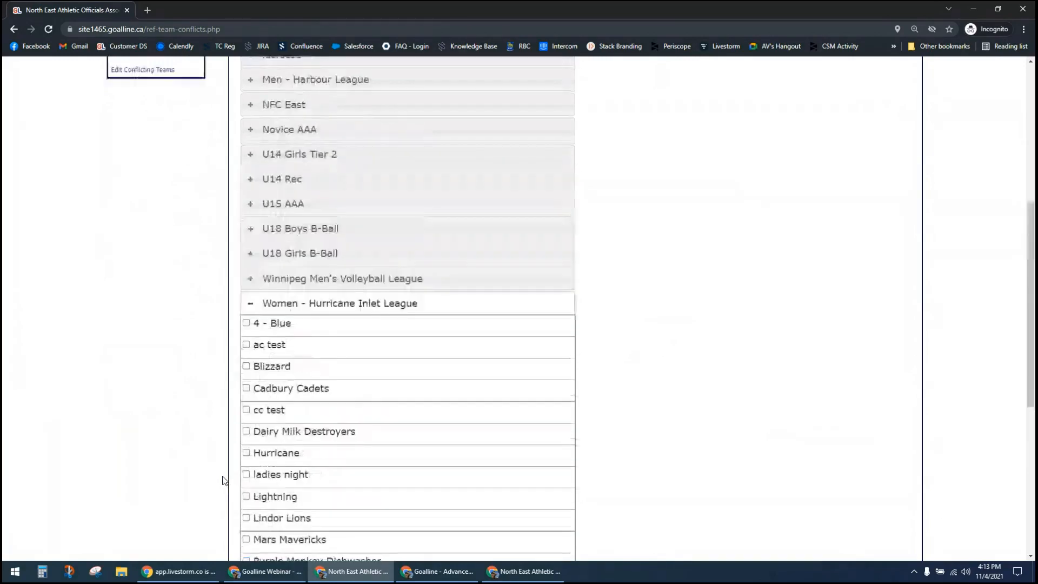
pyautogui.scroll(6, 223, 480)
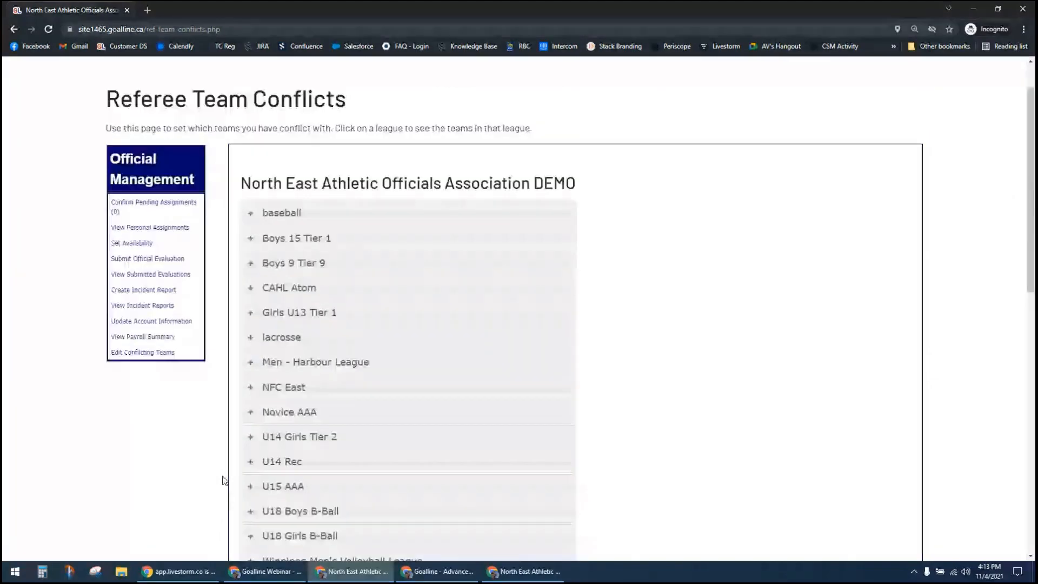
pyautogui.scroll(1, 204, 112)
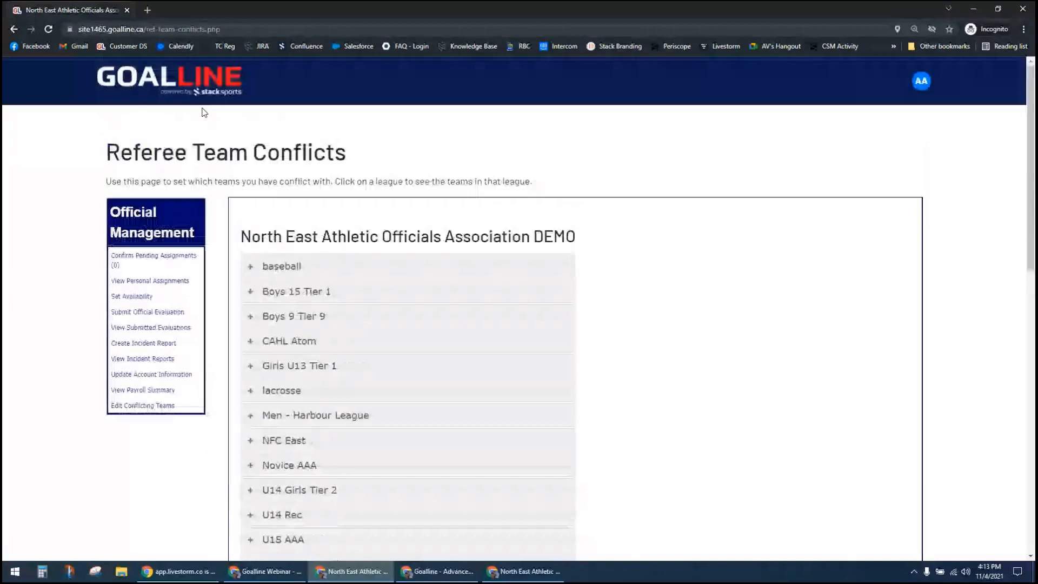
# Step: View the official's hourly availability grid, and show the account menu with its FAQ, Support and Webinars links
pyautogui.click(141, 298)
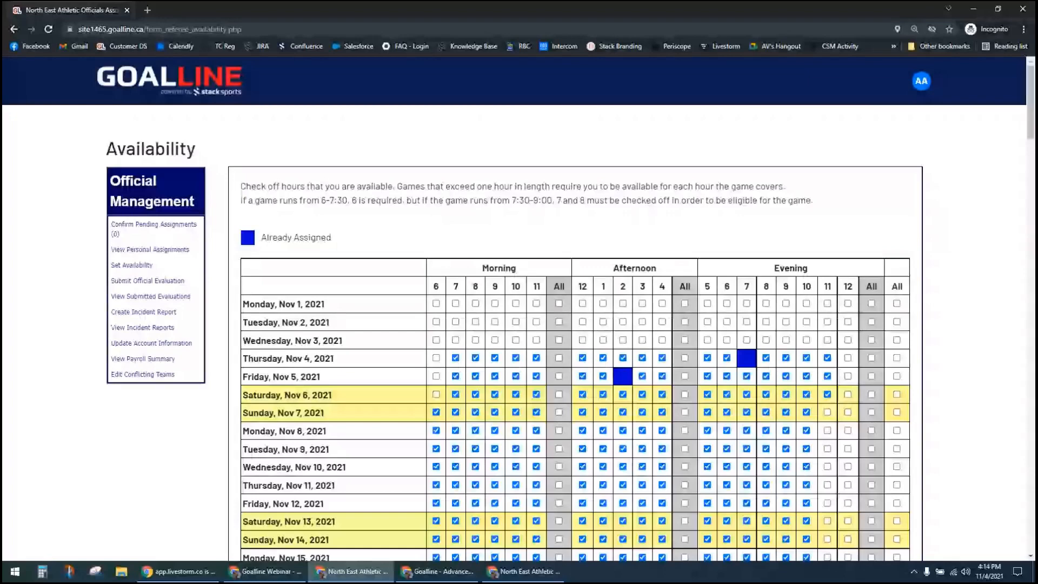
pyautogui.click(921, 83)
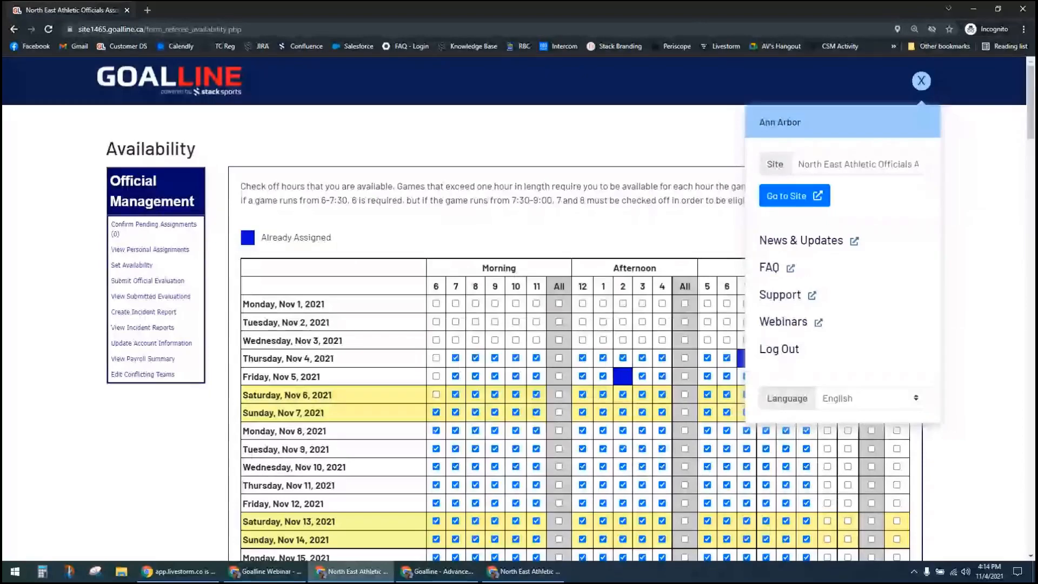
pyautogui.hotkey('alt', 'Tab')
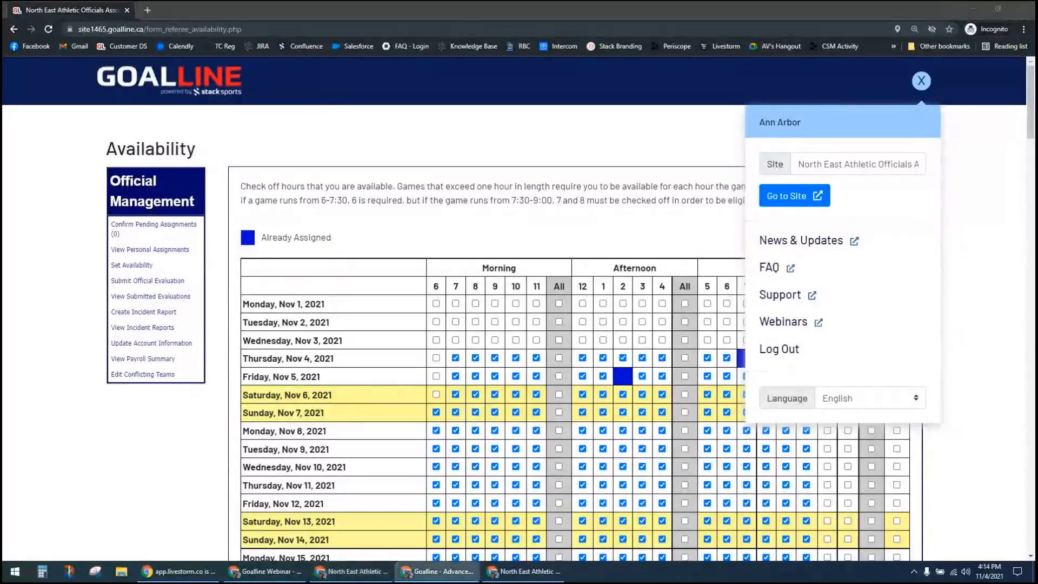